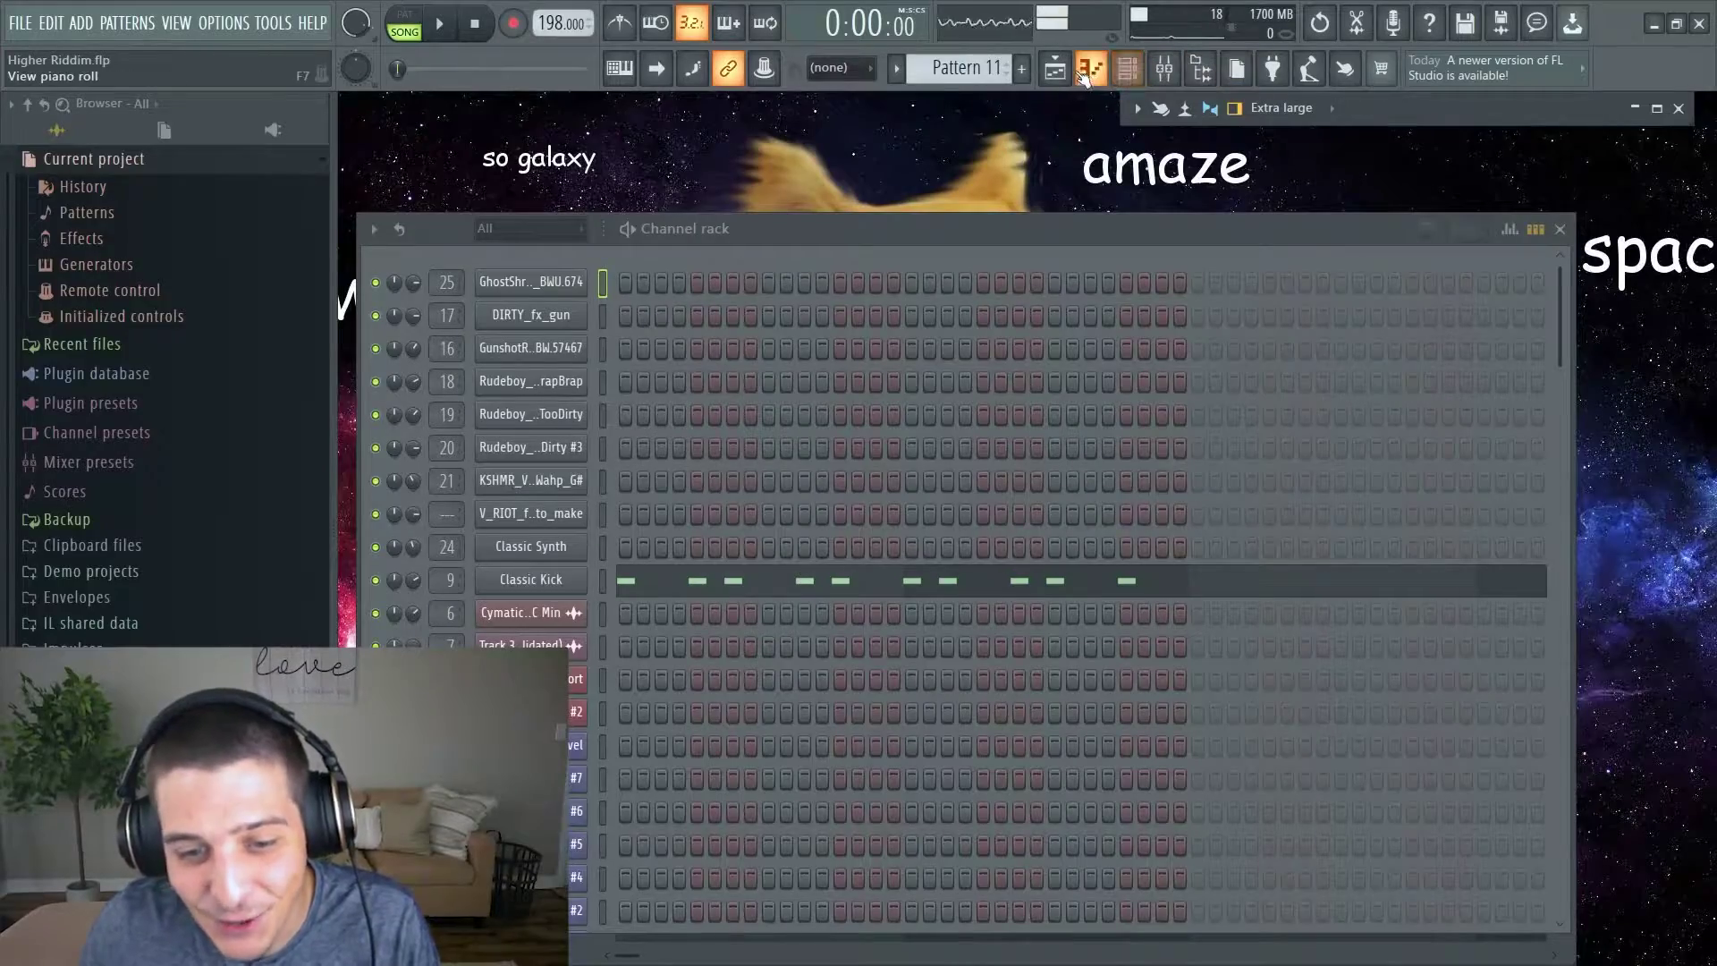
Open the playlist and play the arrangement from the beginning through the opening of the first drop.
{"action": "left_click", "coordinate": [1057, 69]}
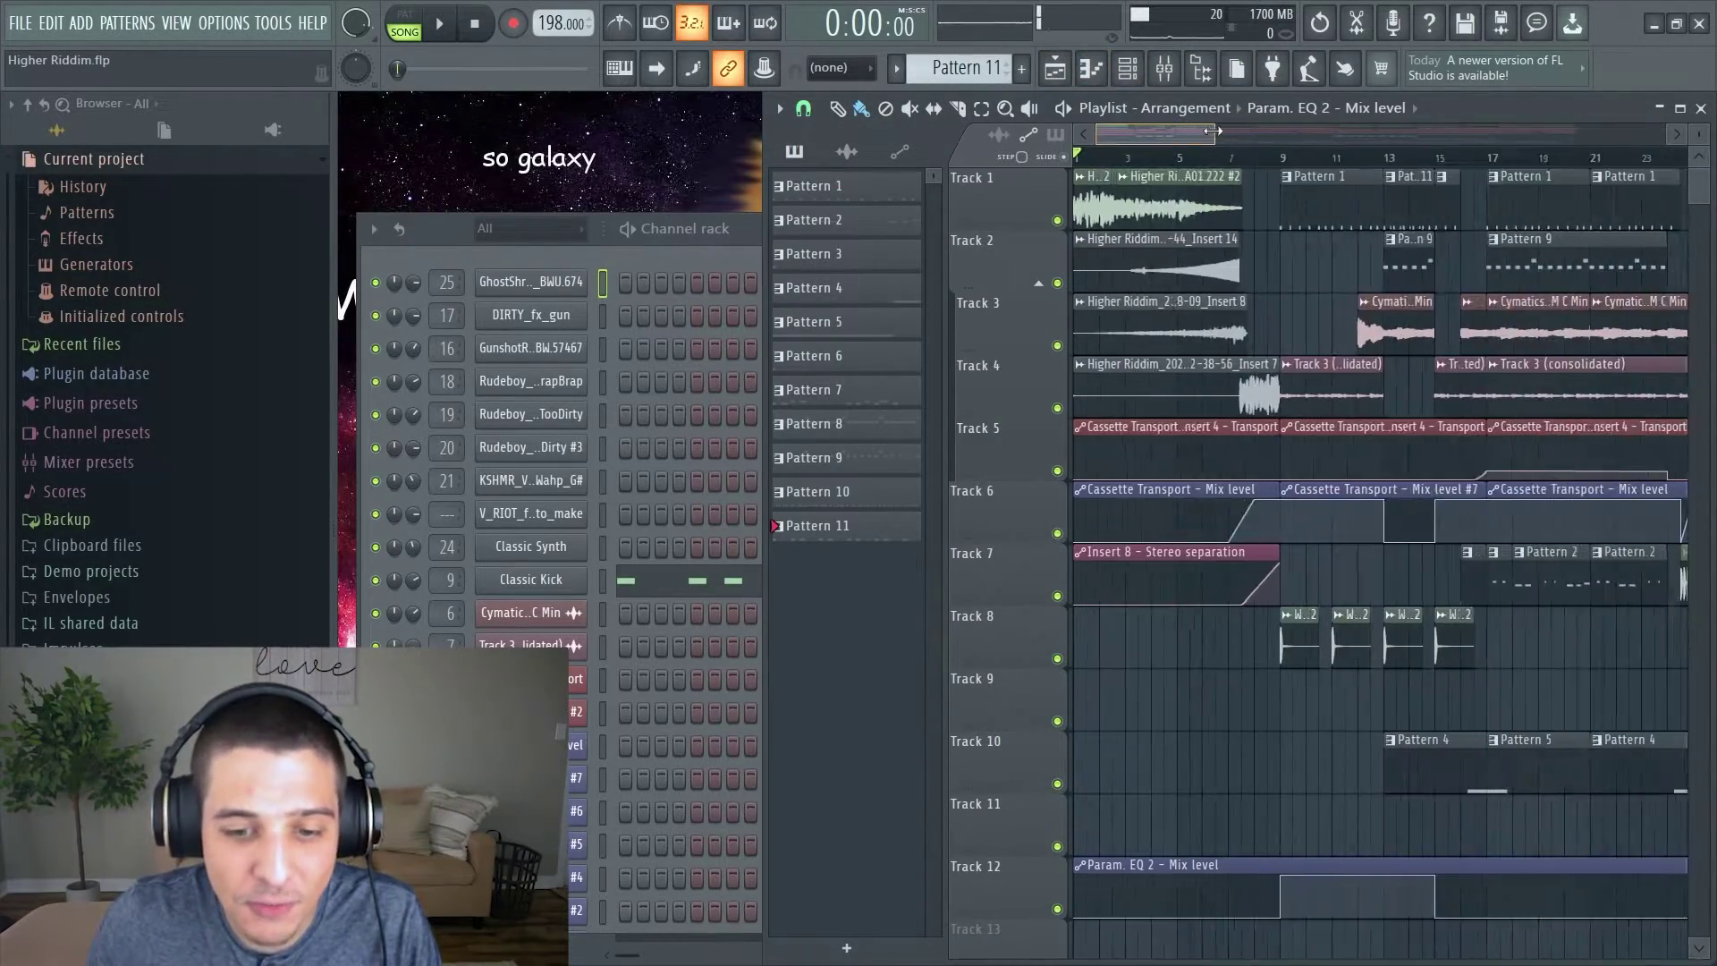
{"action": "left_click_drag", "start_coordinate": [1218, 131], "coordinate": [1180, 136]}
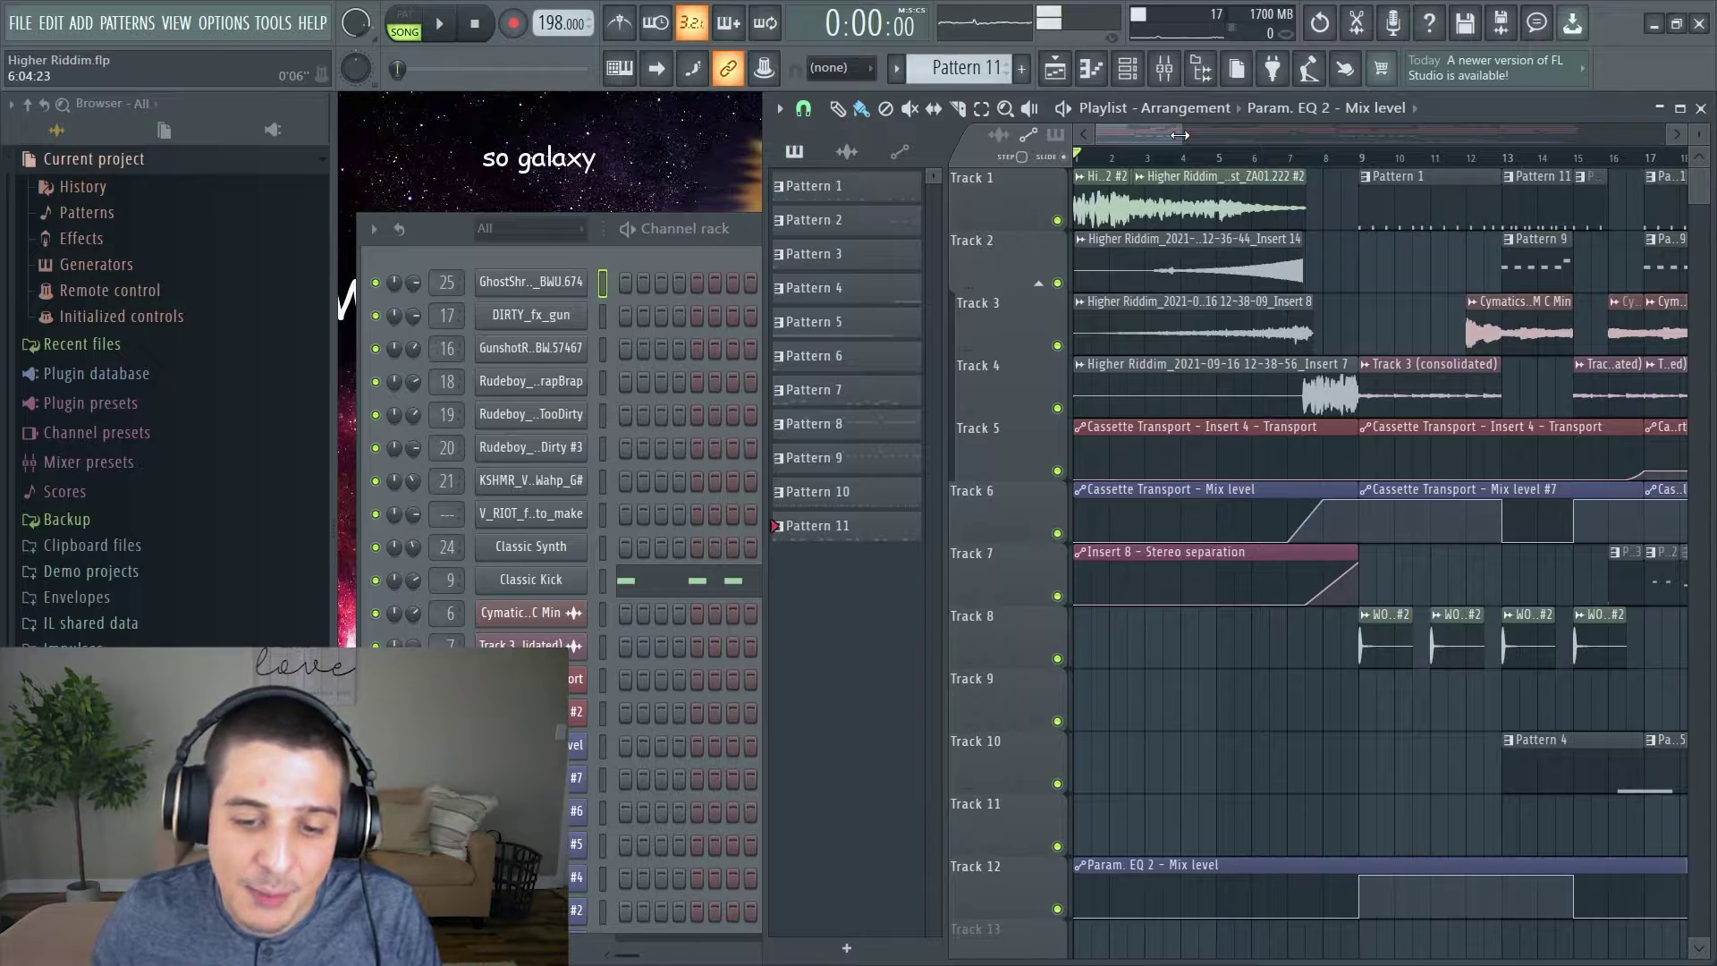
{"action": "left_click_drag", "start_coordinate": [1180, 135], "coordinate": [1189, 134]}
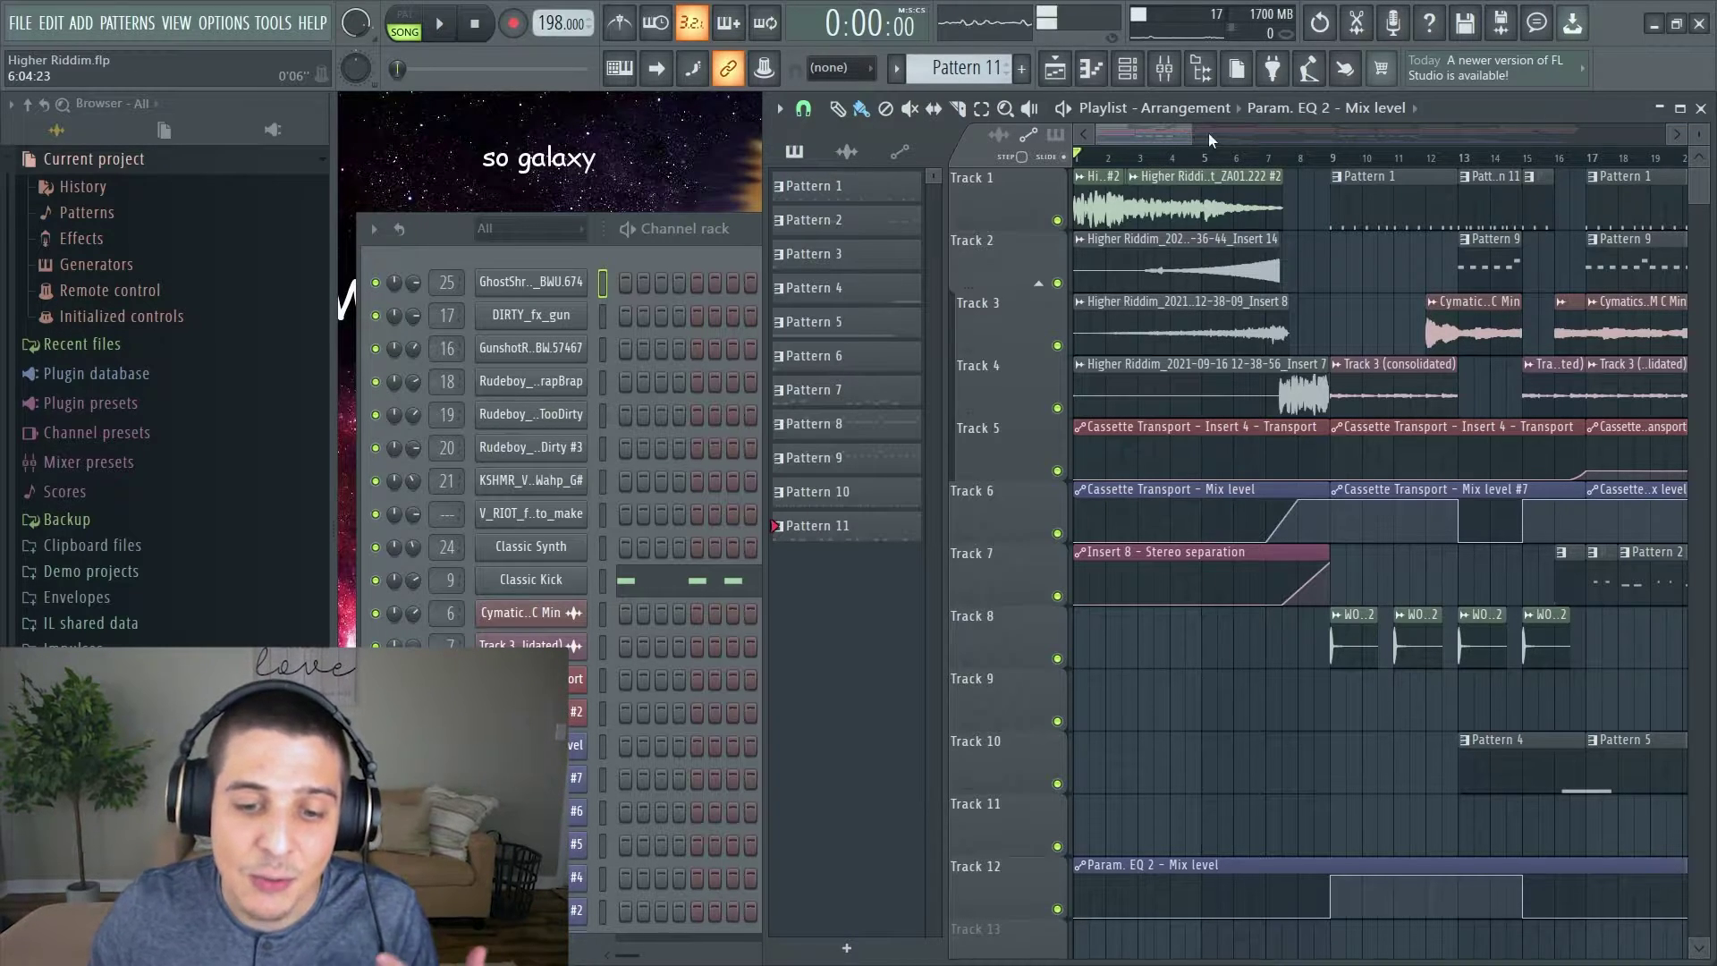
{"action": "mouse_move", "coordinate": [1194, 133]}
{"action": "left_mouse_down"}
{"action": "mouse_move", "coordinate": [1087, 127]}
{"action": "mouse_move", "coordinate": [1192, 133]}
{"action": "left_mouse_up"}
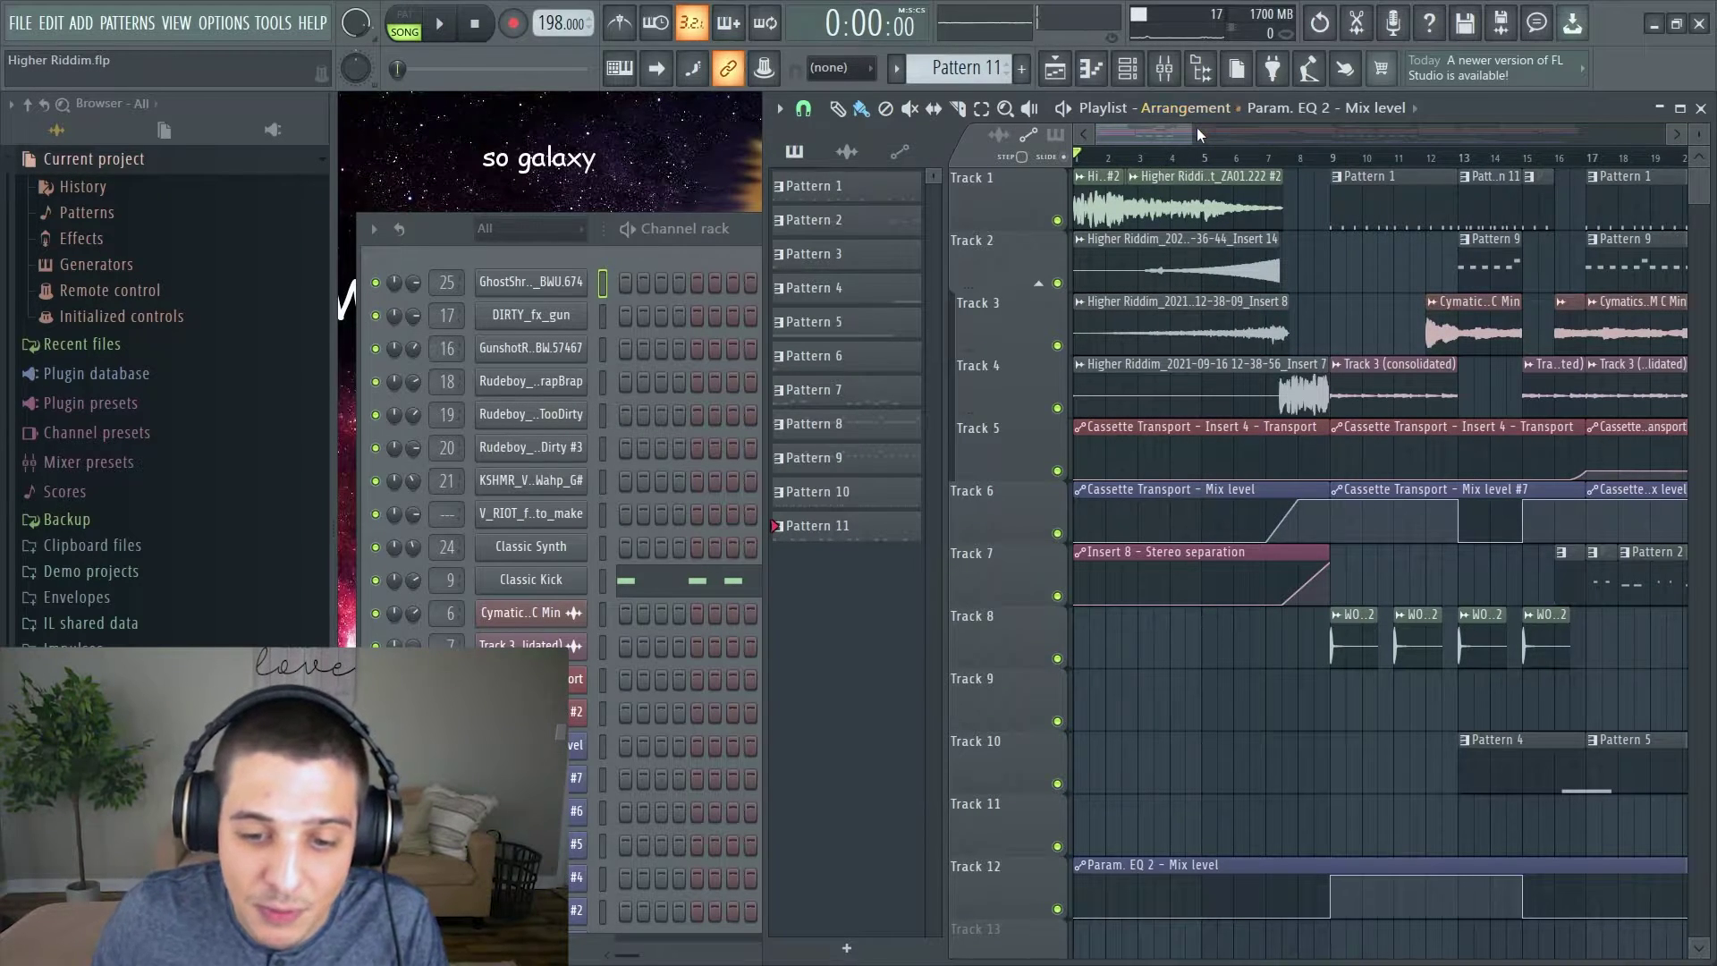
{"action": "key", "text": "space"}
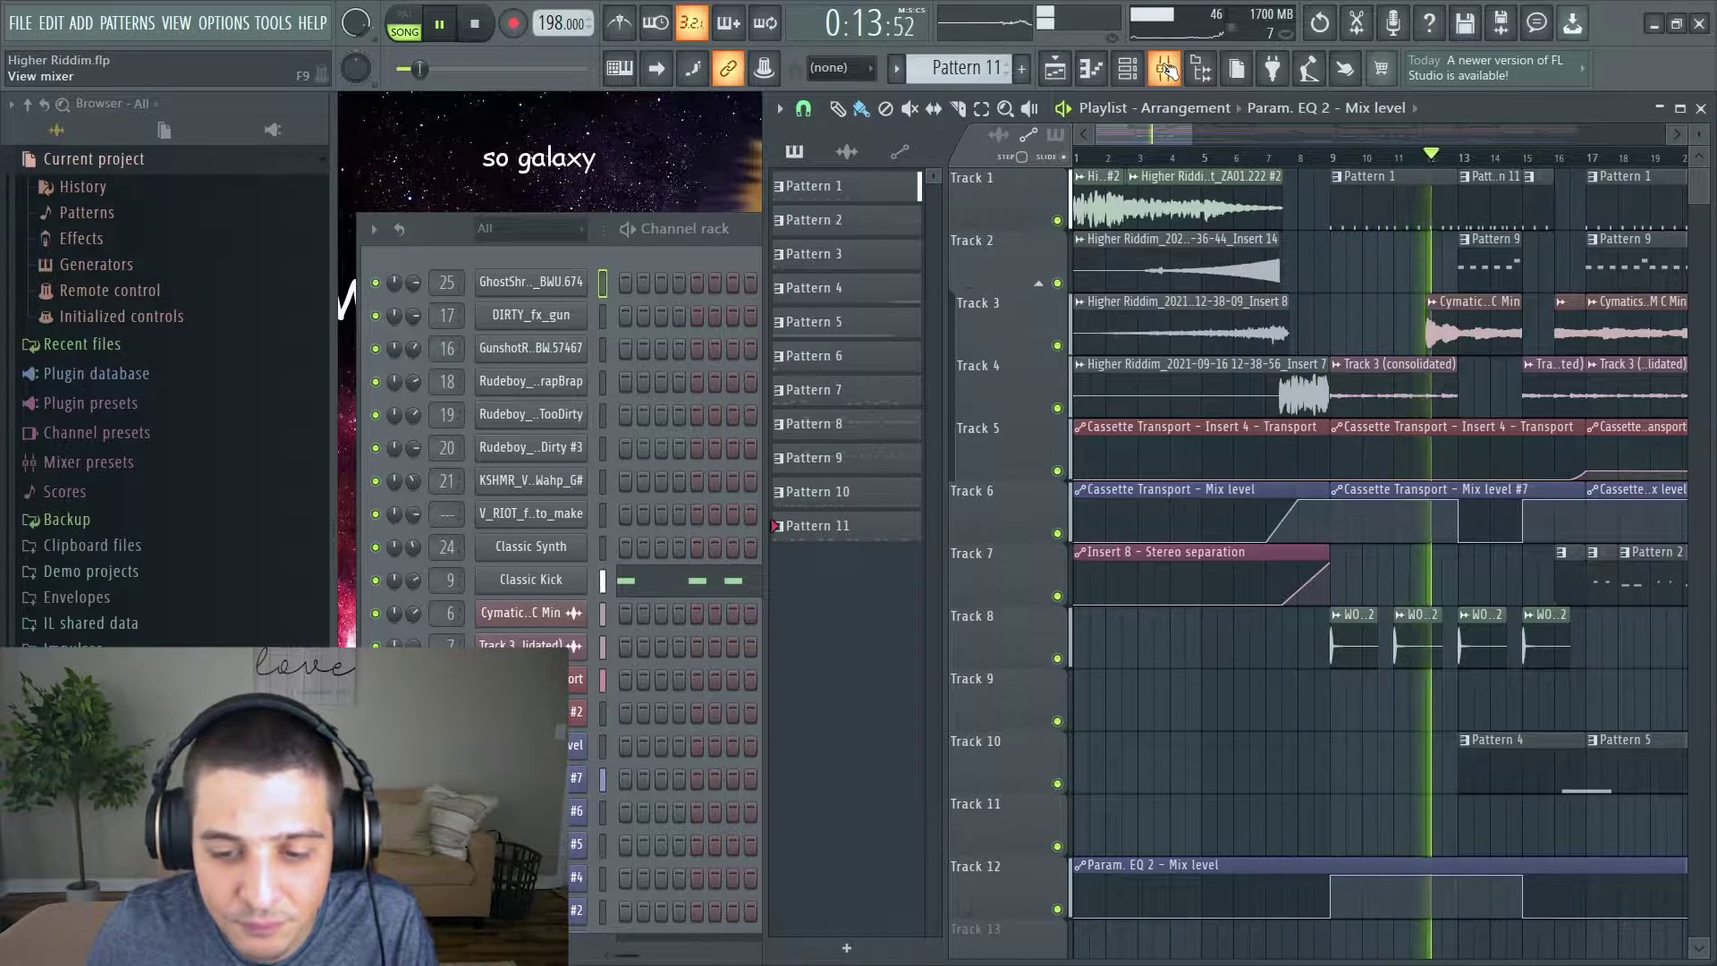
{"action": "key", "text": "space"}
Play the transition from the intro into the first Pattern 1 clip, starting between bars 7 and 8.
{"action": "mouse_move", "coordinate": [1193, 133]}
{"action": "left_mouse_down"}
{"action": "mouse_move", "coordinate": [1125, 136]}
{"action": "mouse_move", "coordinate": [1161, 129]}
{"action": "left_mouse_up"}
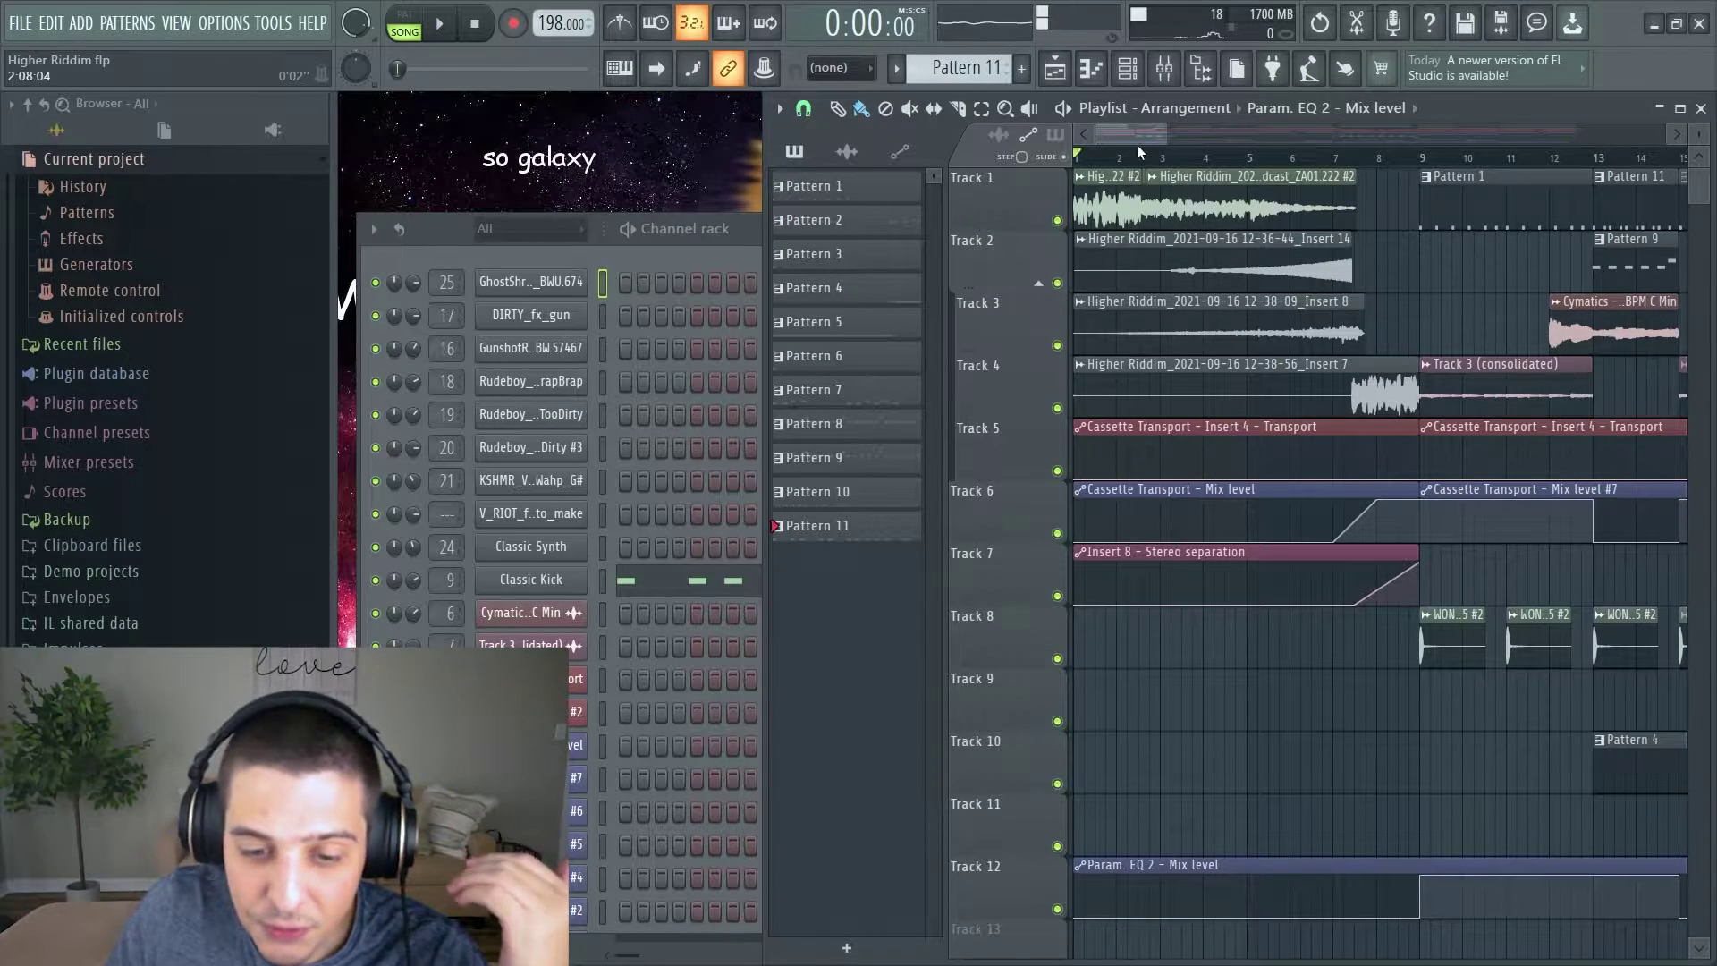
{"action": "left_click_drag", "start_coordinate": [1160, 132], "coordinate": [1178, 132]}
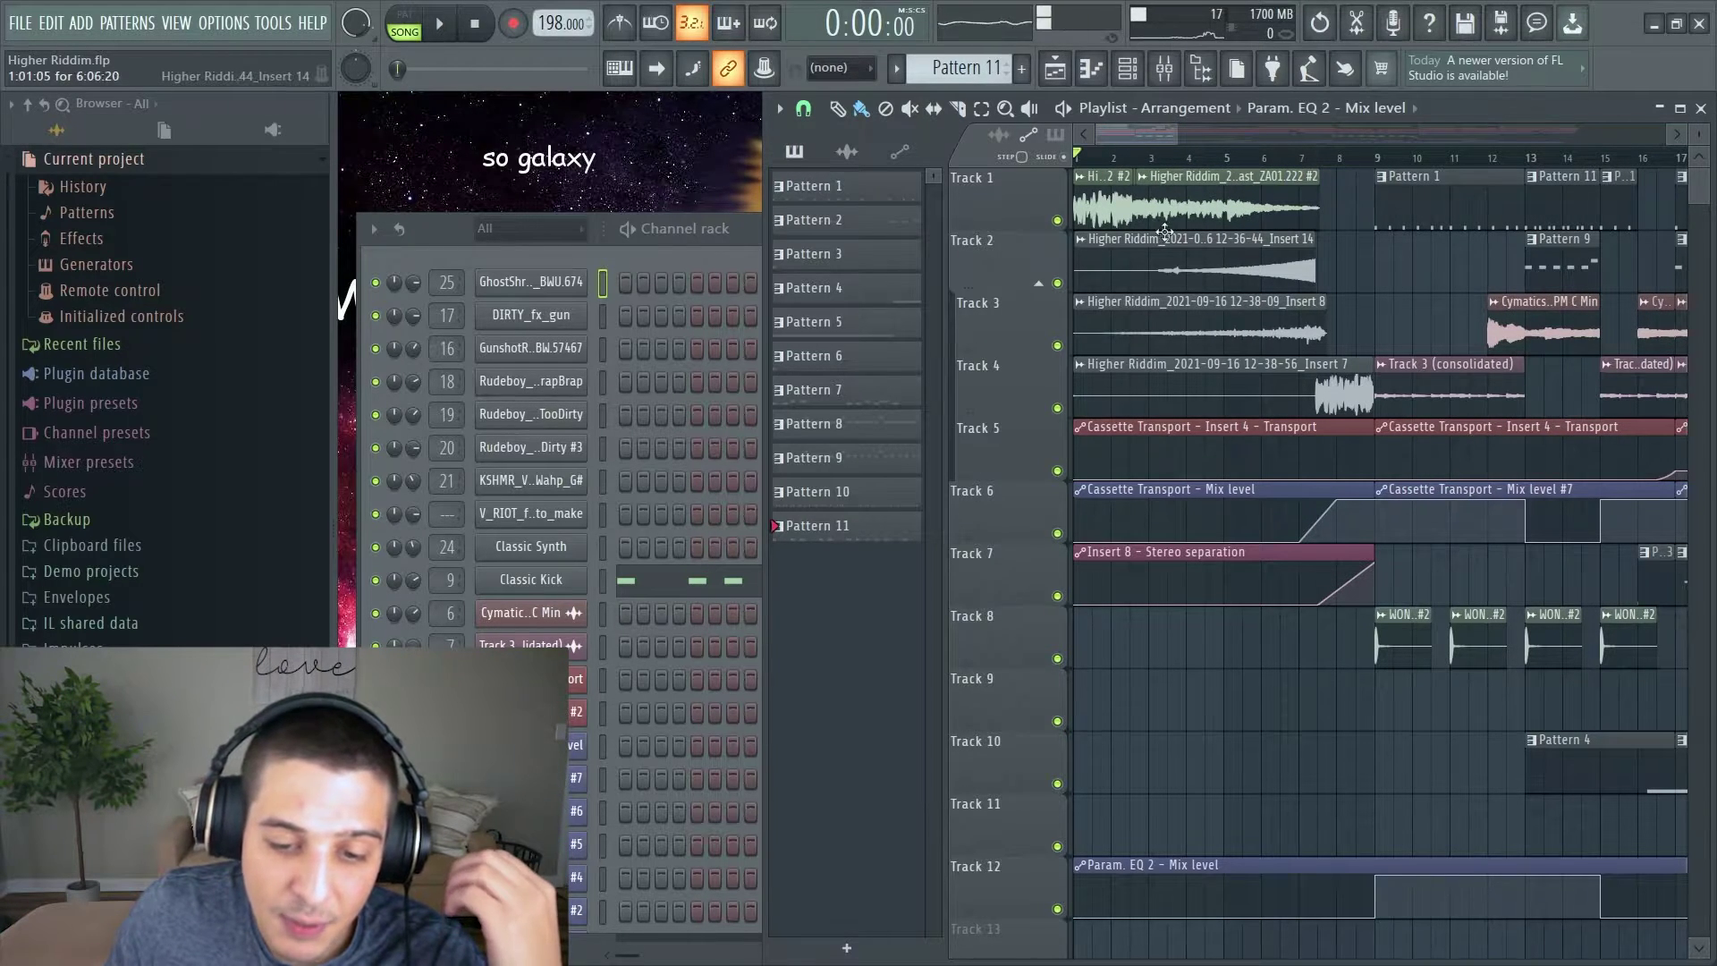
{"action": "mouse_move", "coordinate": [1173, 135]}
{"action": "left_mouse_down"}
{"action": "mouse_move", "coordinate": [1190, 134]}
{"action": "mouse_move", "coordinate": [1122, 138]}
{"action": "mouse_move", "coordinate": [1182, 133]}
{"action": "mouse_move", "coordinate": [1143, 138]}
{"action": "left_mouse_up"}
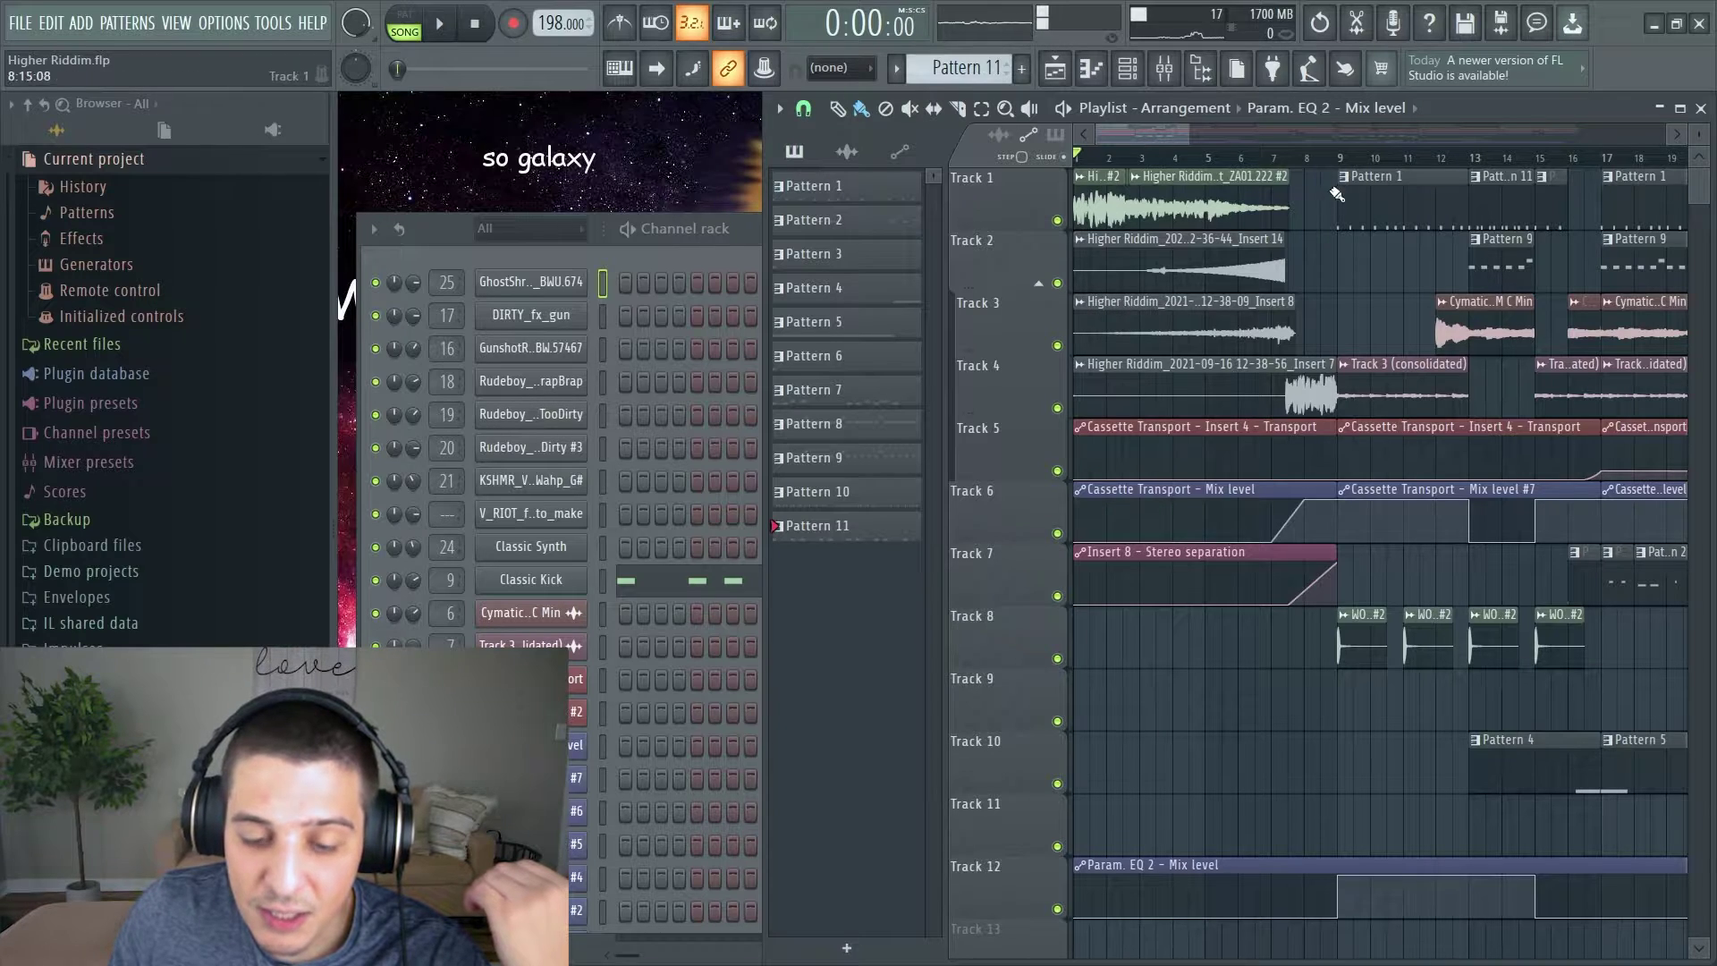
{"action": "left_click", "coordinate": [1250, 157]}
{"action": "left_click", "coordinate": [1288, 156]}
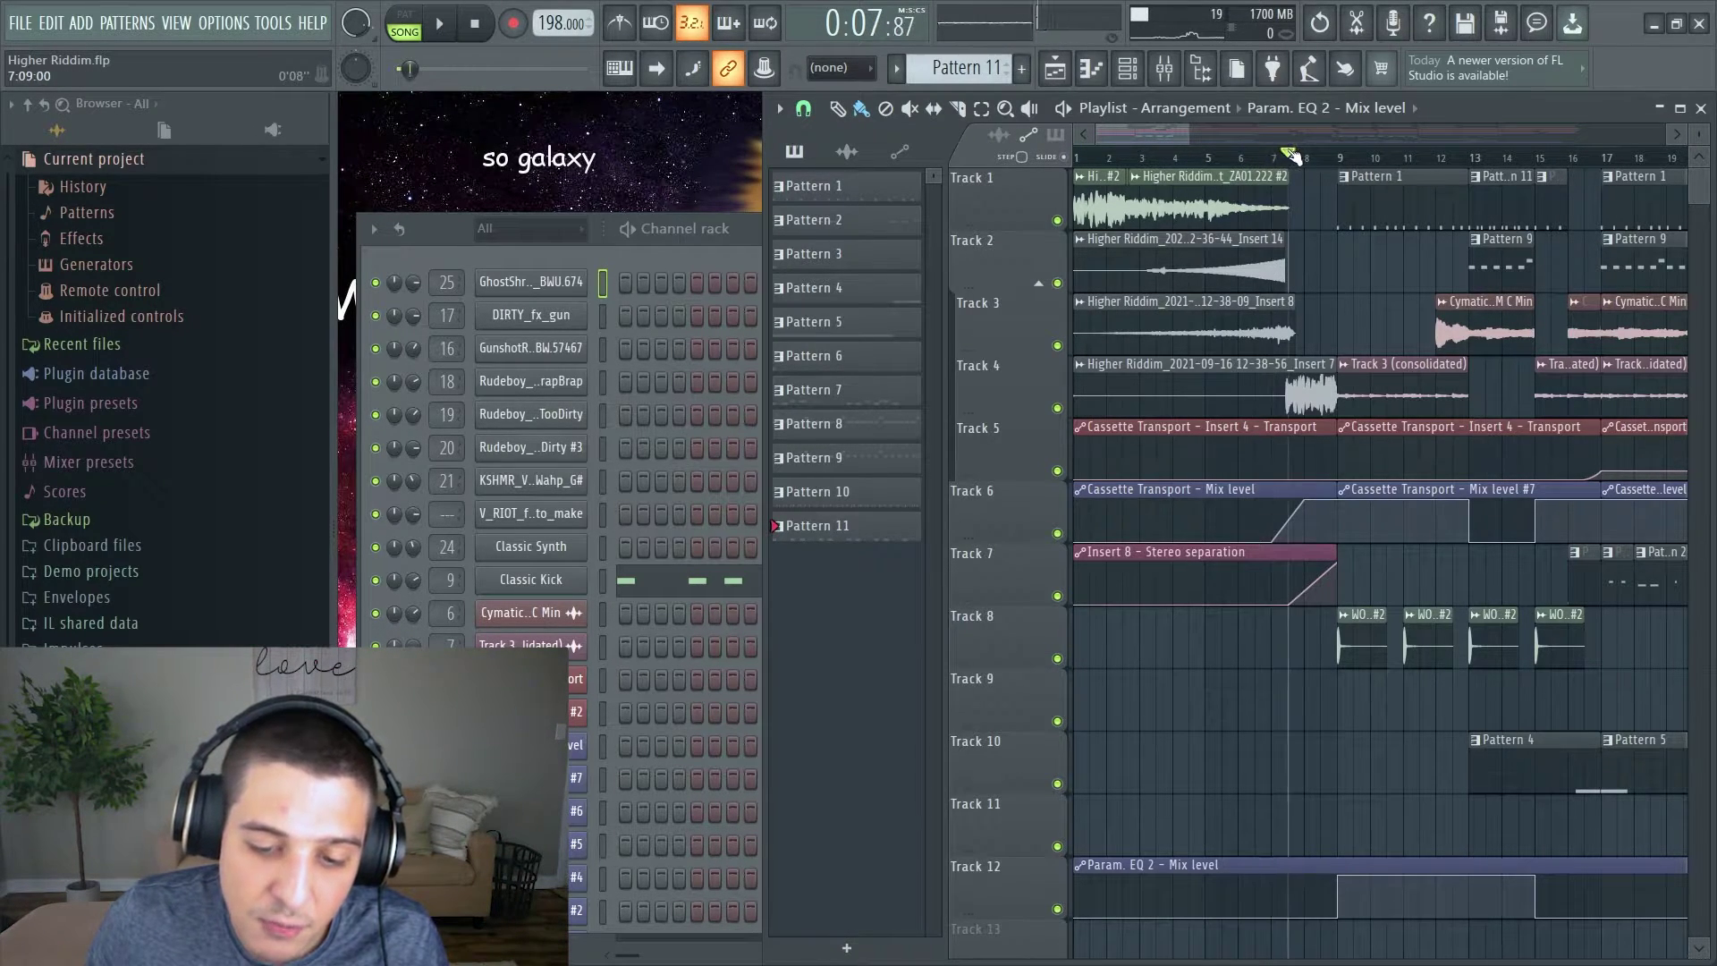
{"action": "key", "text": "space"}
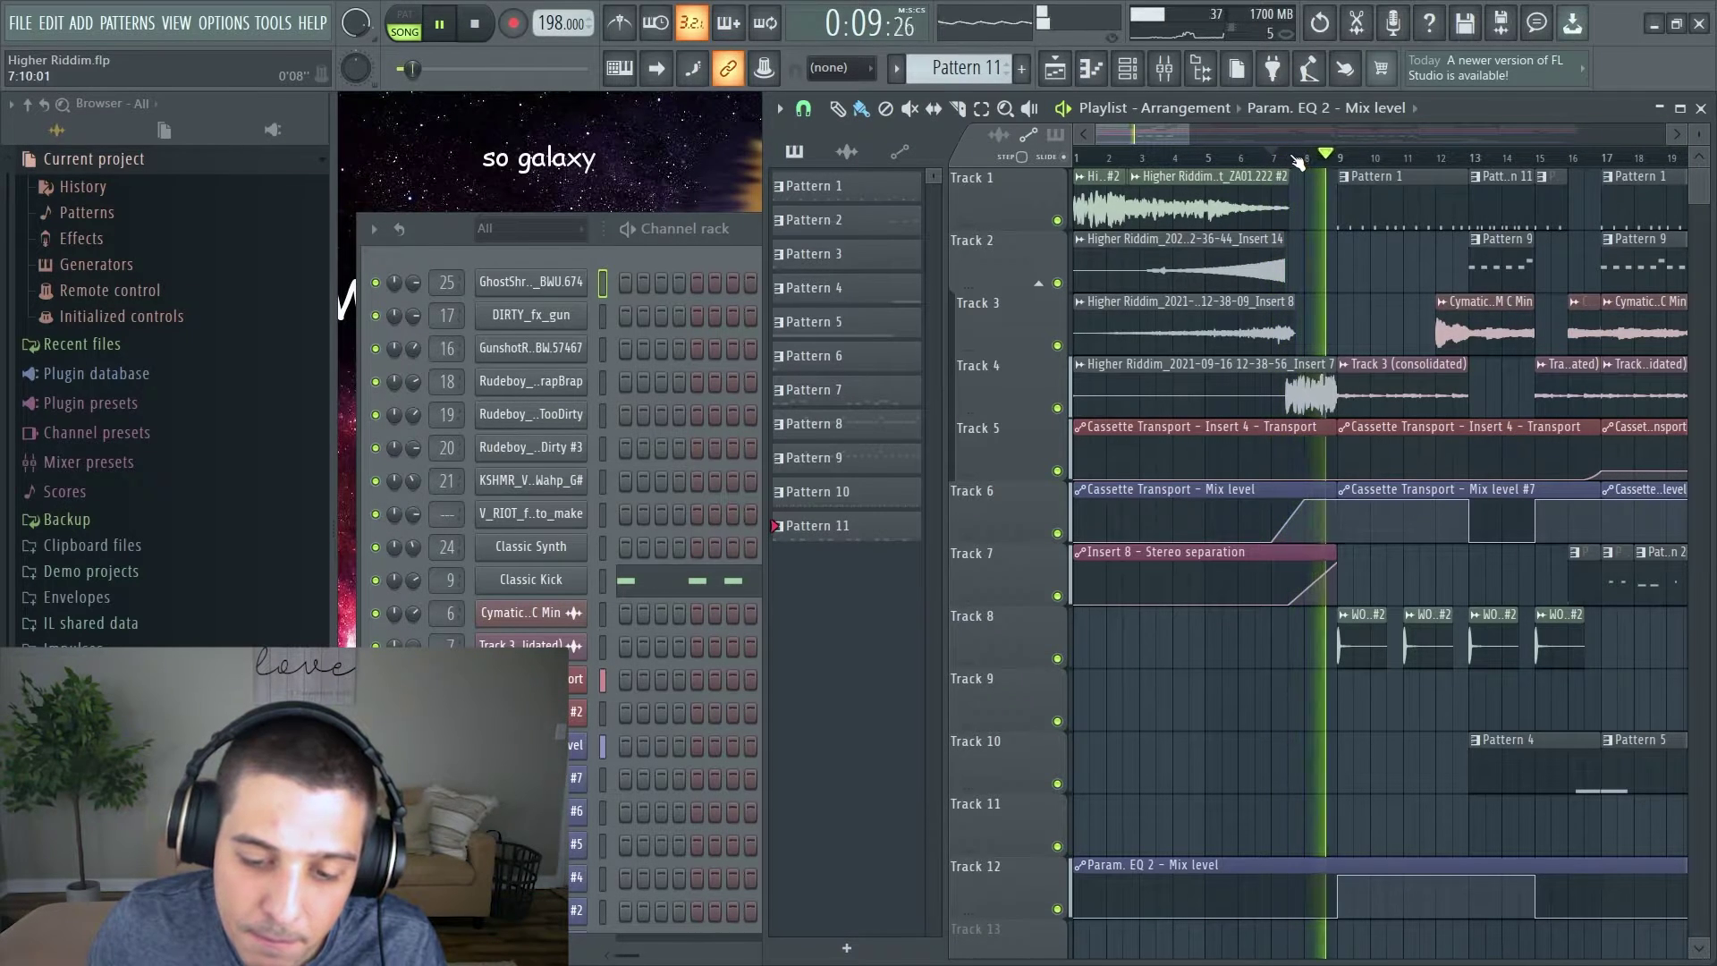
{"action": "key", "text": "space"}
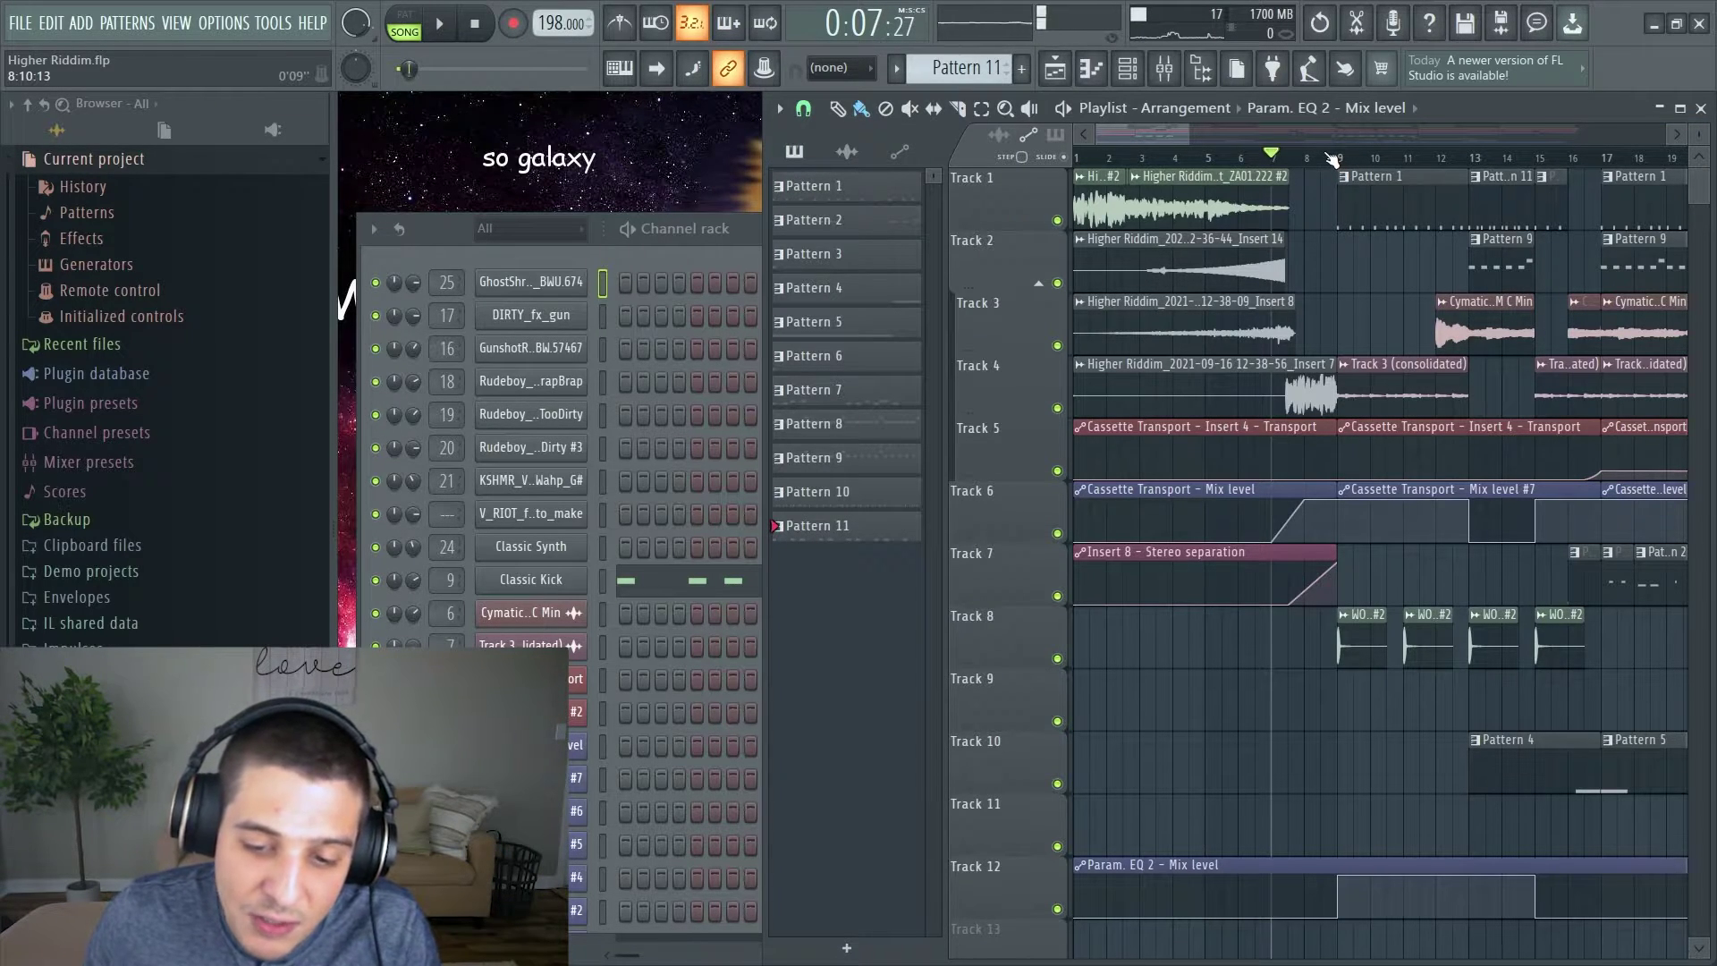
{"action": "key", "text": "space"}
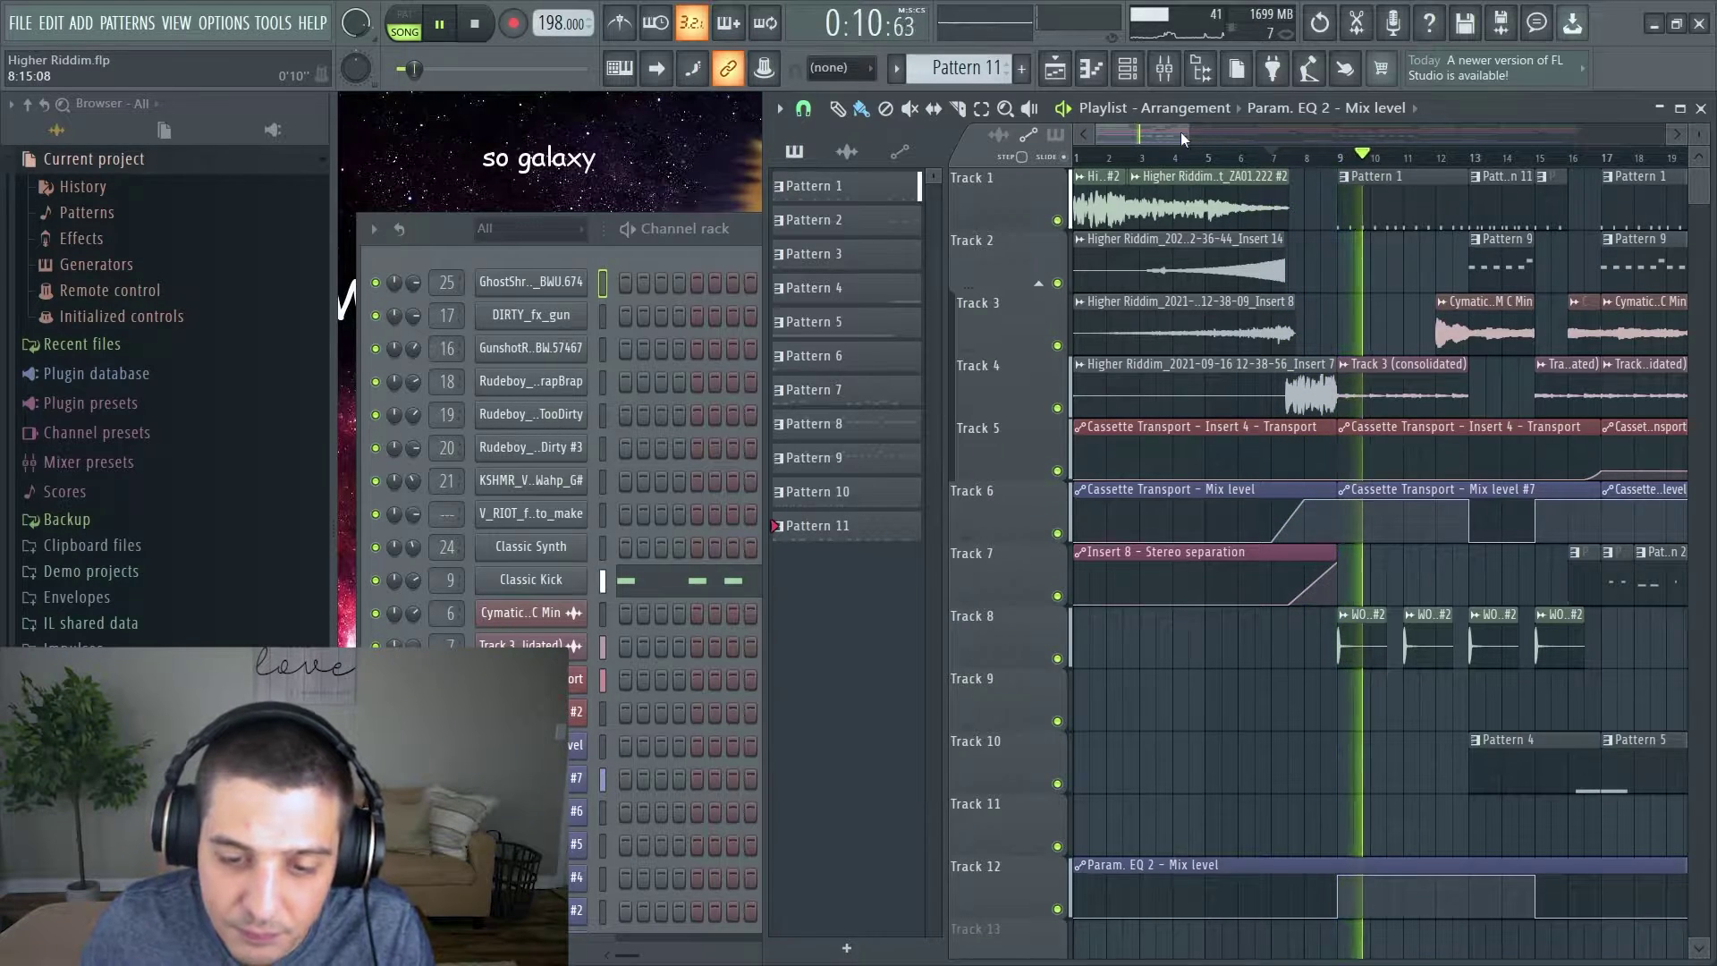
{"action": "key", "text": "space"}
Play the first drop section from bar 9 up to the start of Pattern 11.
{"action": "left_click_drag", "start_coordinate": [1187, 132], "coordinate": [1151, 134]}
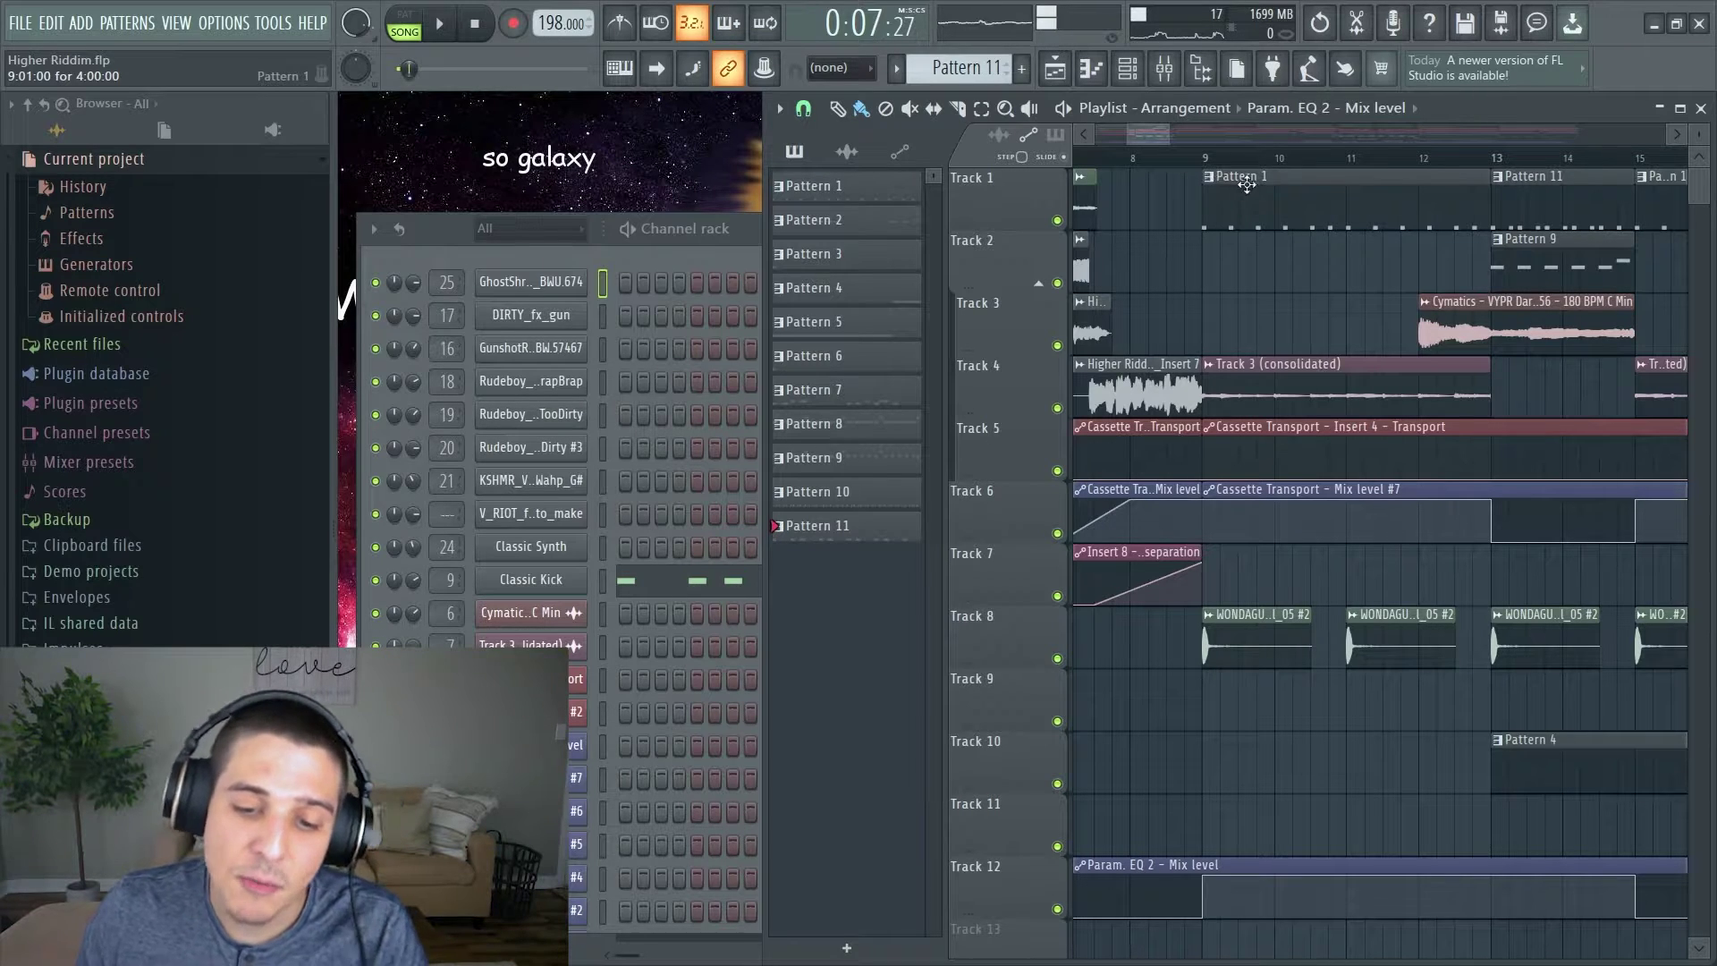
{"action": "left_click_drag", "start_coordinate": [1166, 139], "coordinate": [1161, 134]}
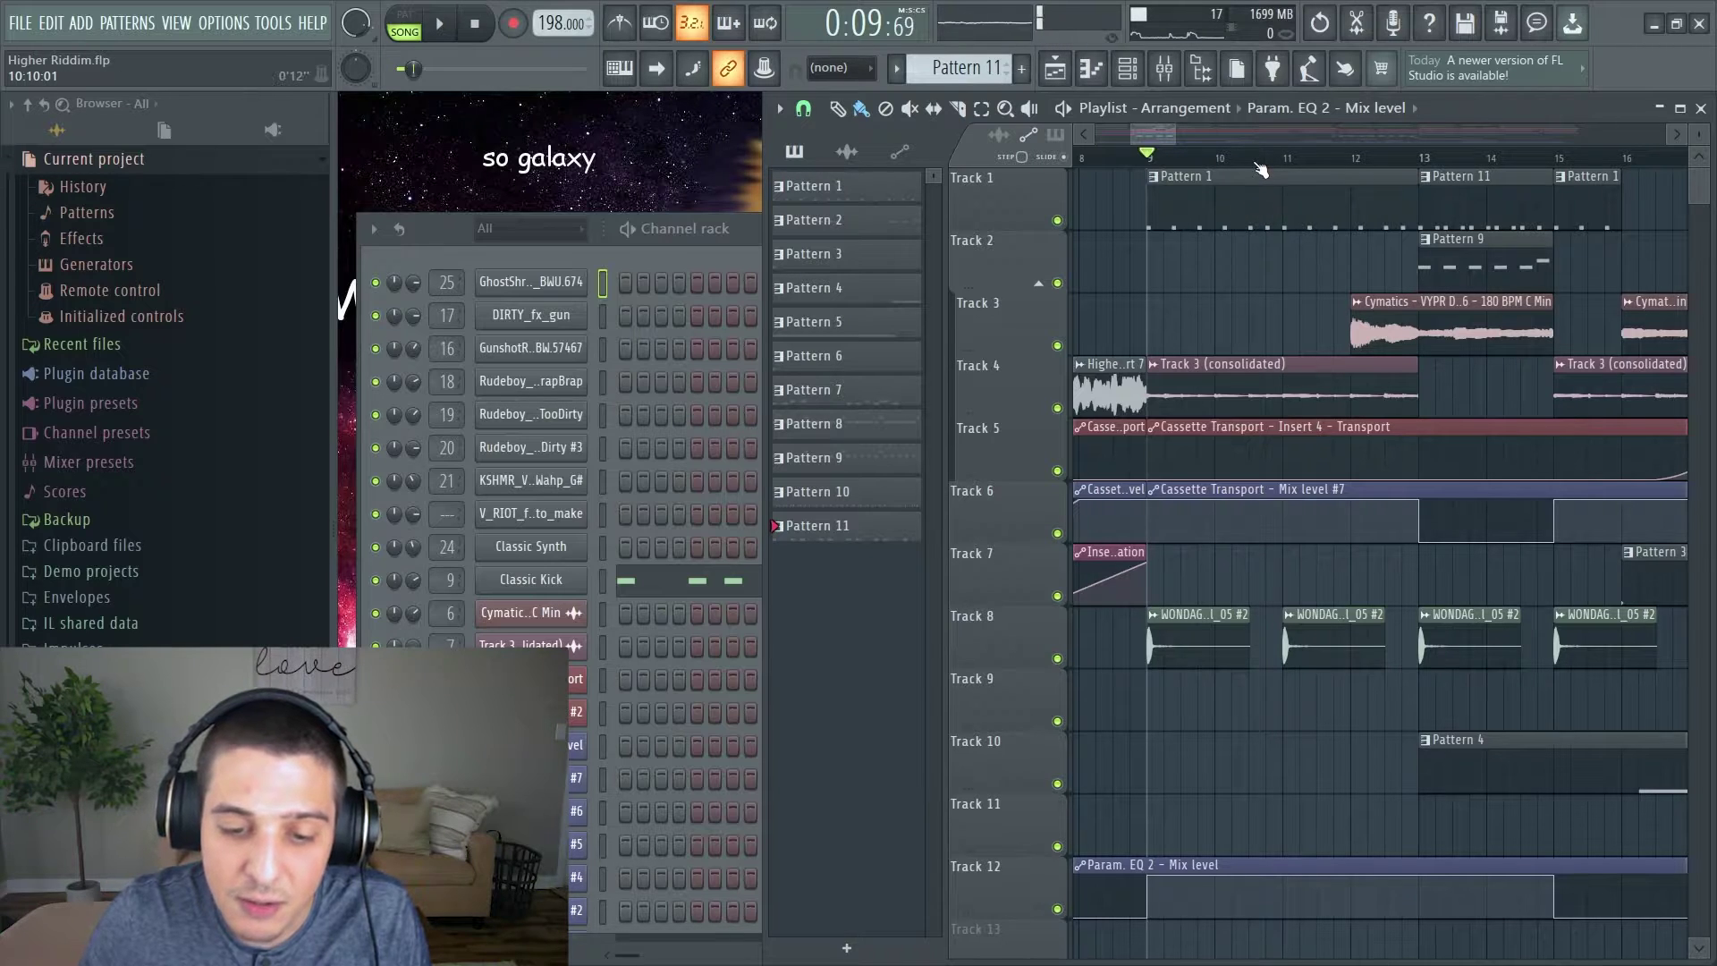
{"action": "key", "text": "space"}
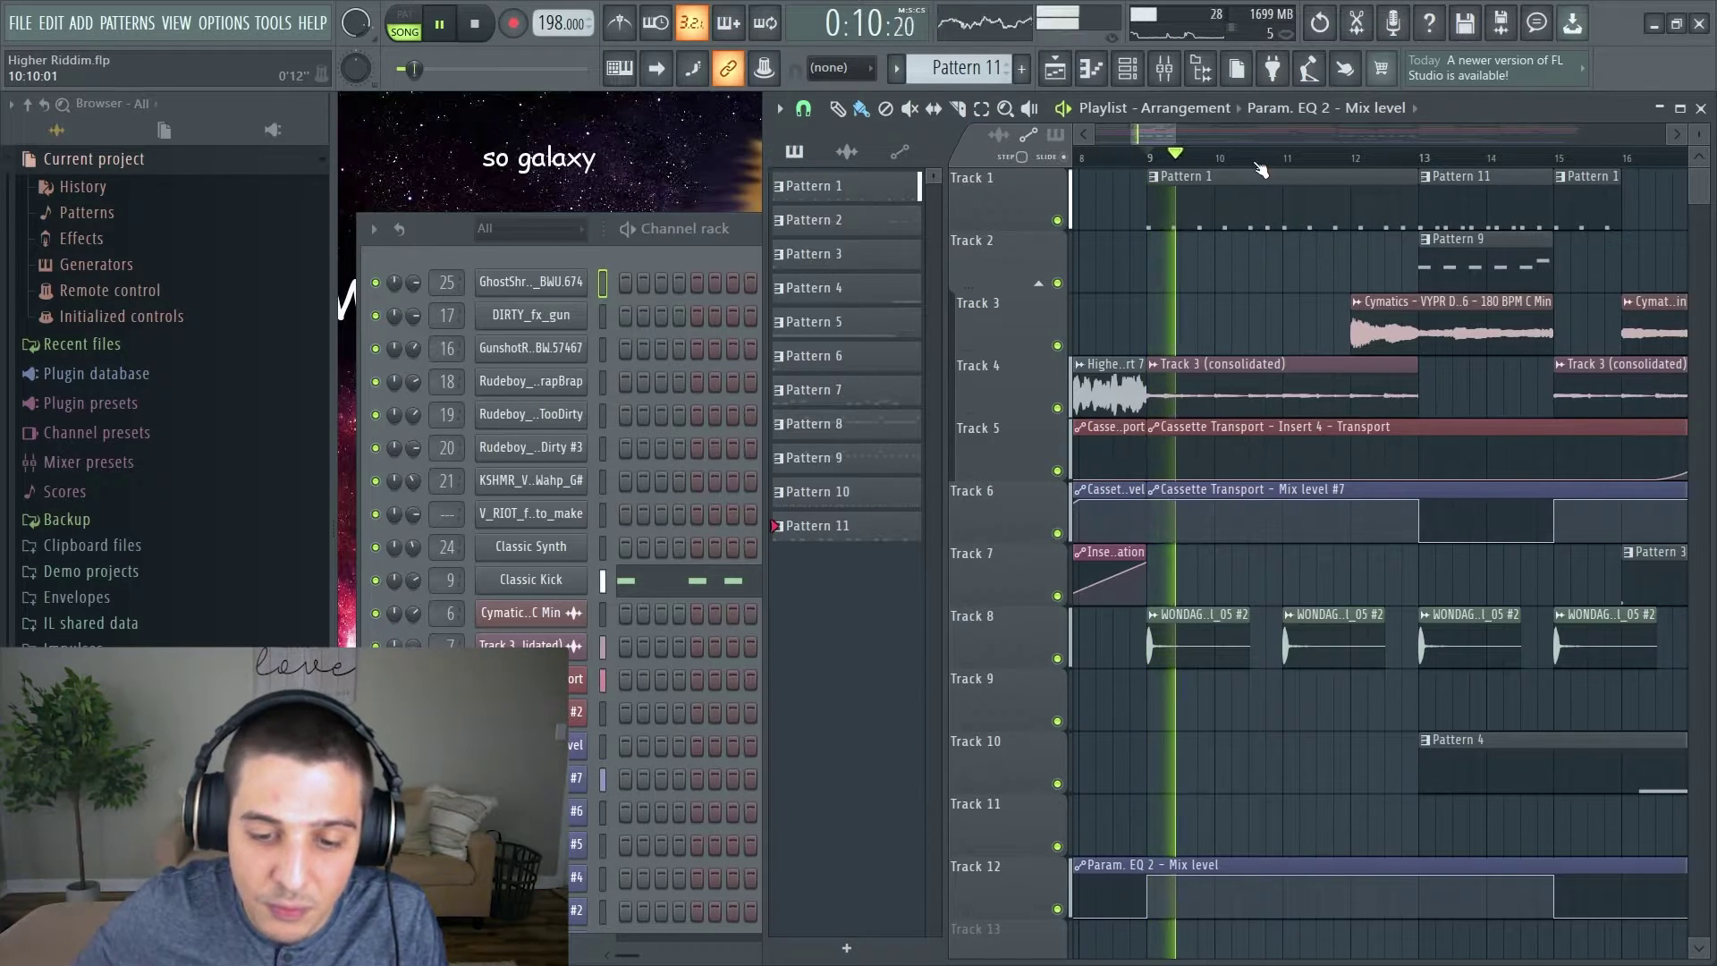
{"action": "key", "text": "space"}
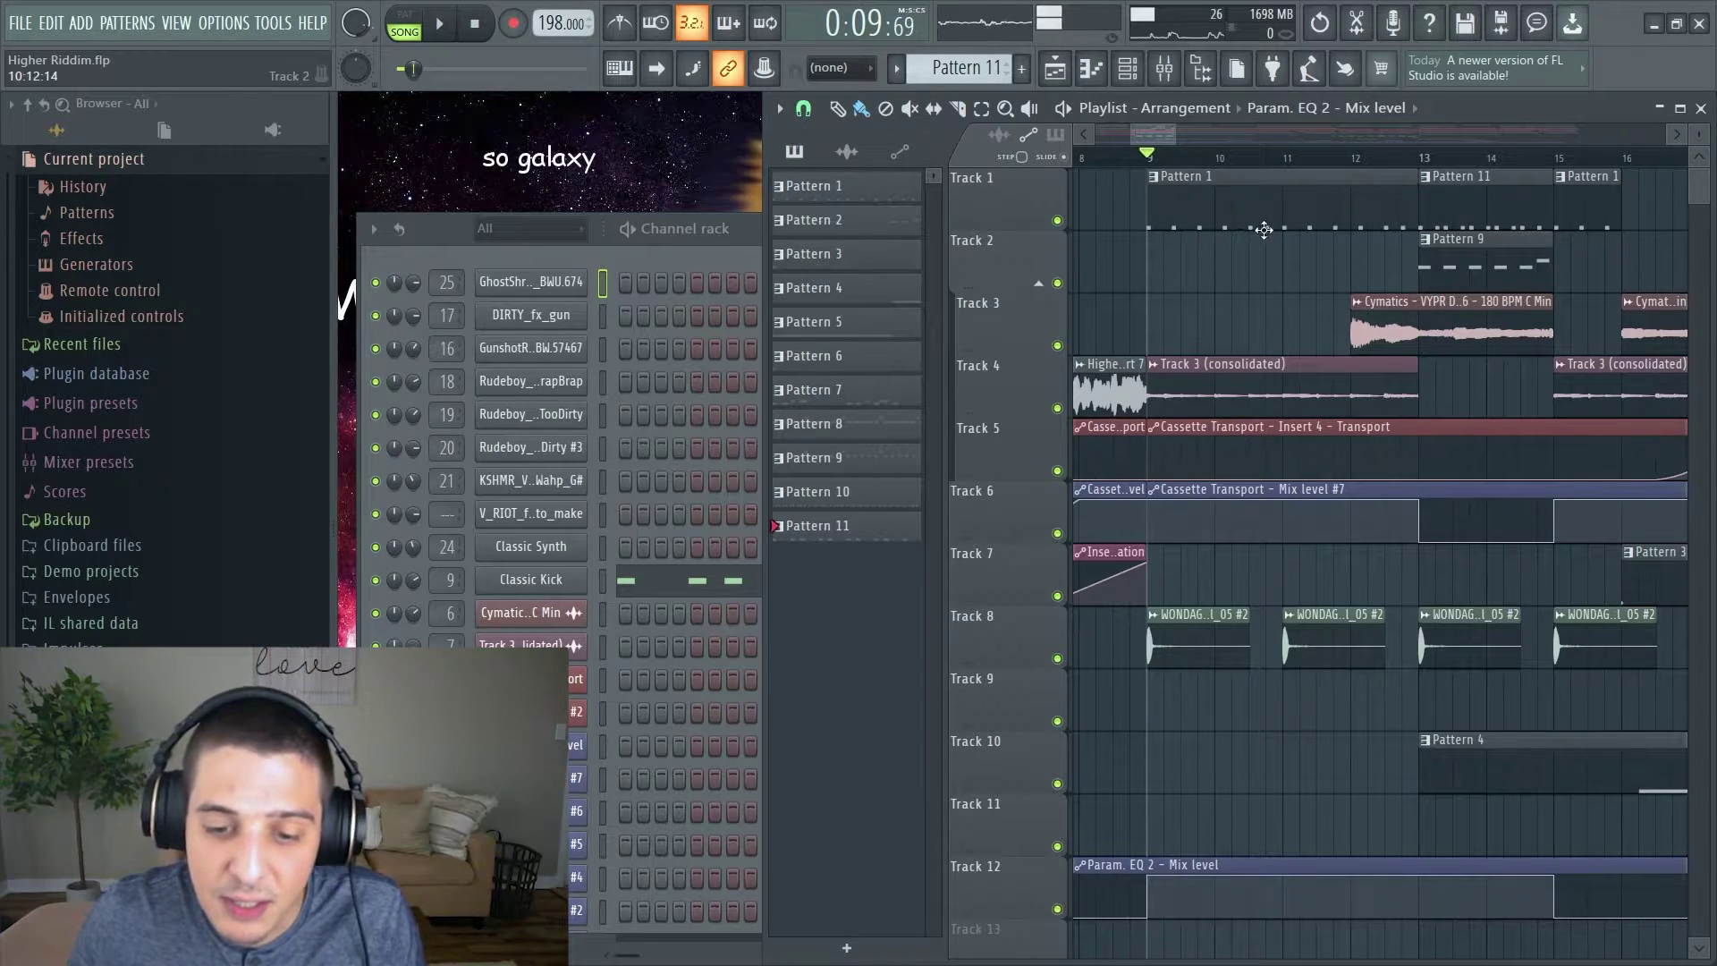
{"action": "left_click", "coordinate": [1249, 161]}
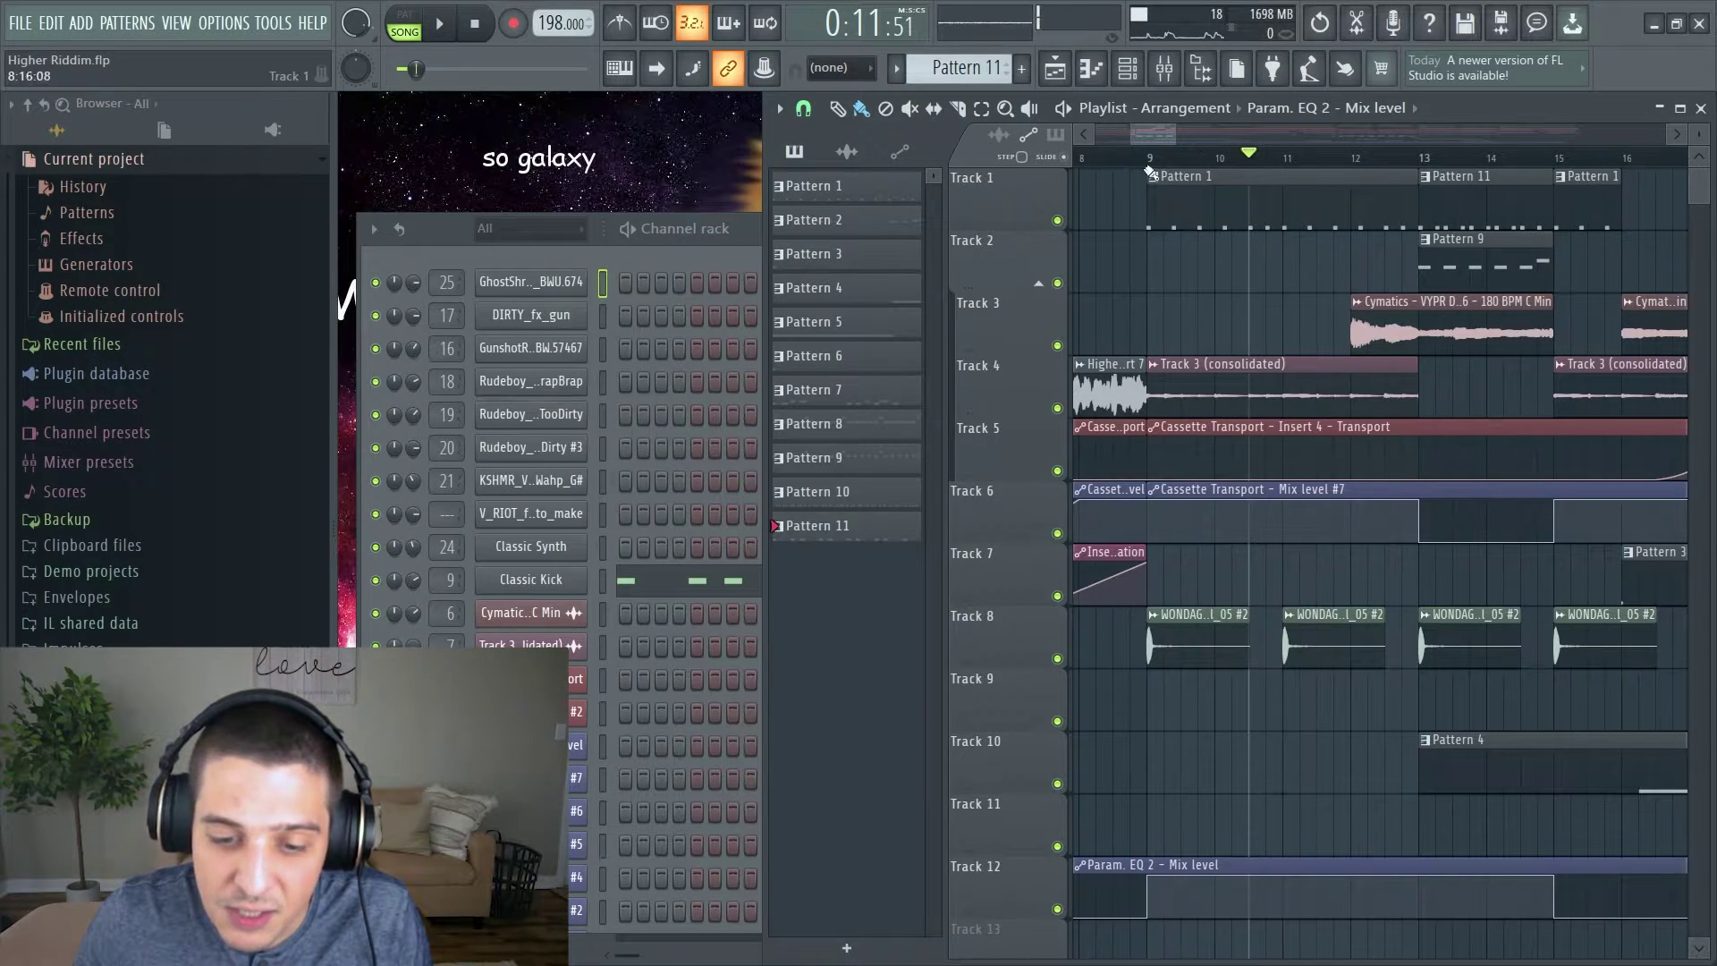
{"action": "key", "text": "space"}
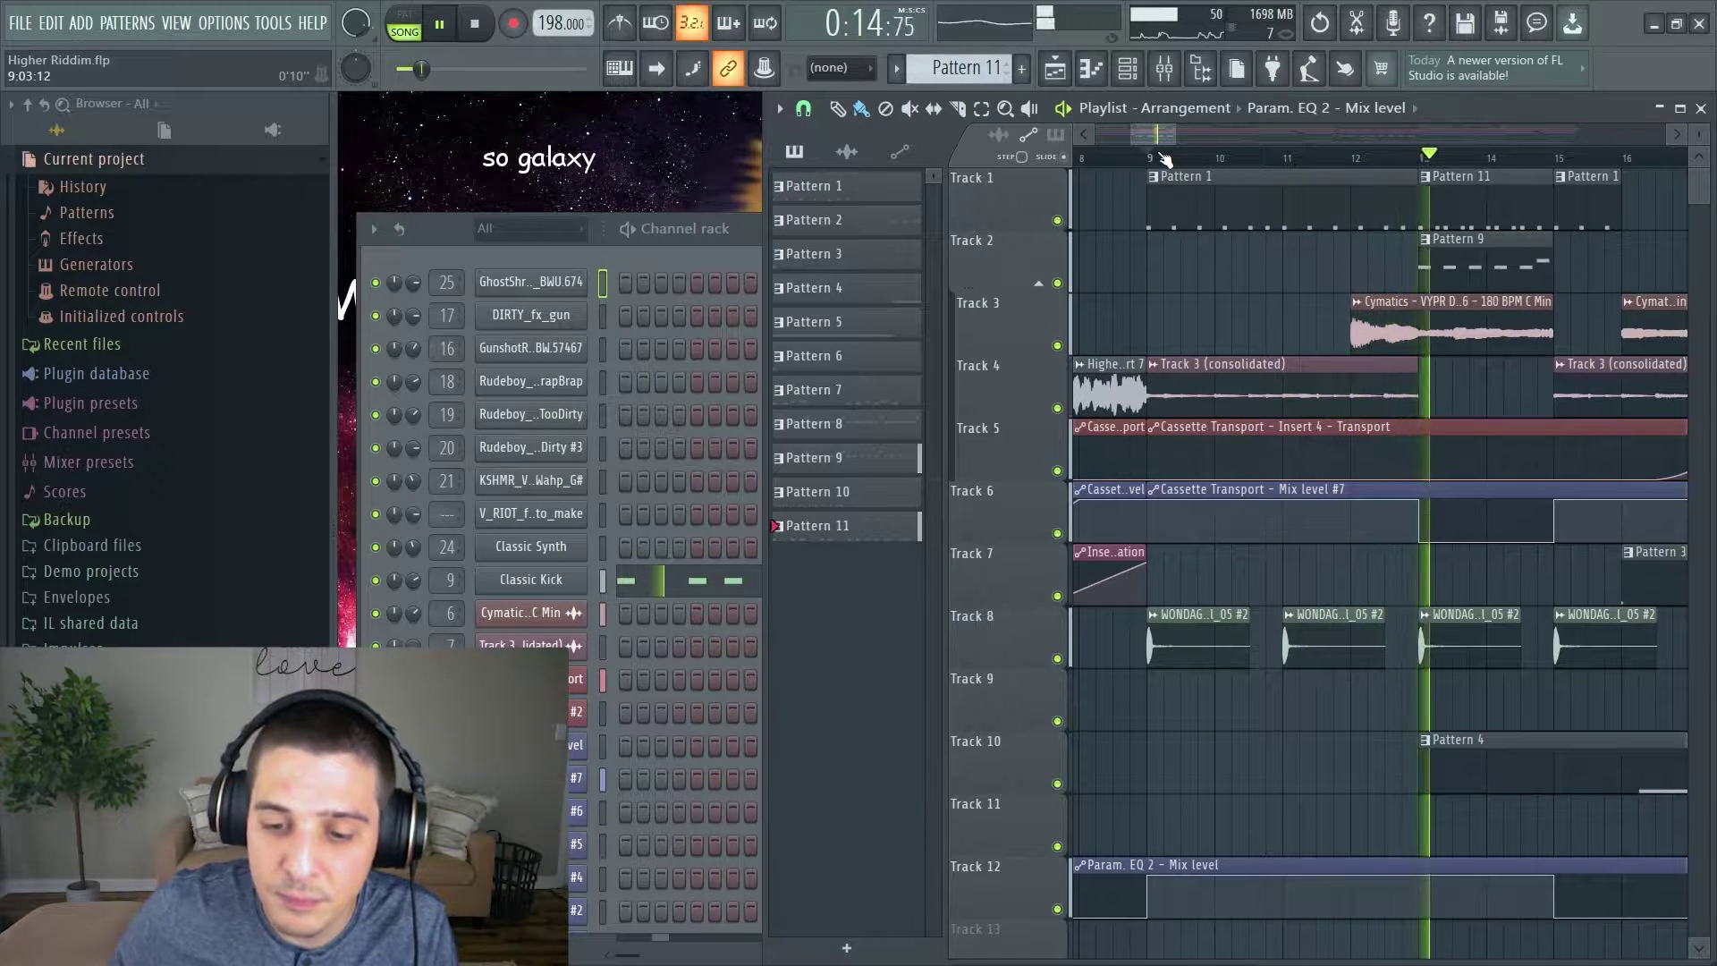
{"action": "key", "text": "space"}
Set the playhead to bar 13, where Pattern 11 and Pattern 9 begin on the first two tracks.
{"action": "mouse_move", "coordinate": [1174, 132]}
{"action": "left_mouse_down"}
{"action": "mouse_move", "coordinate": [1229, 132]}
{"action": "mouse_move", "coordinate": [1151, 132]}
{"action": "left_mouse_up"}
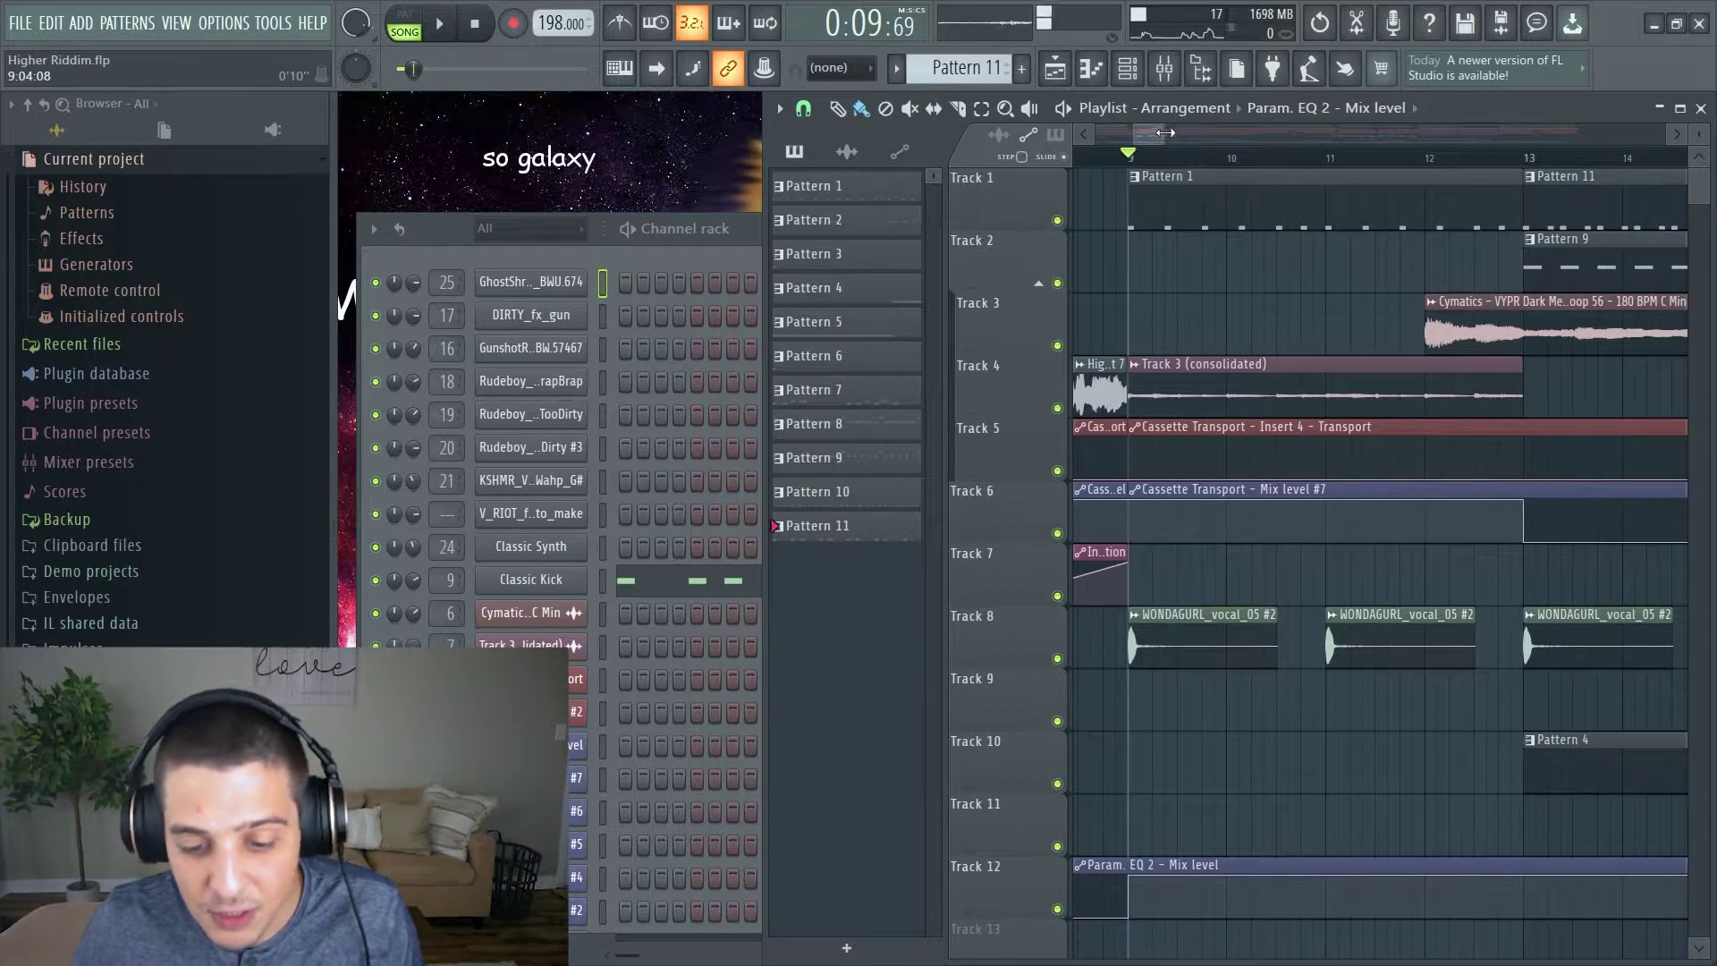
{"action": "scroll", "coordinate": [1169, 136], "scroll_direction": "down", "scroll_amount": 2}
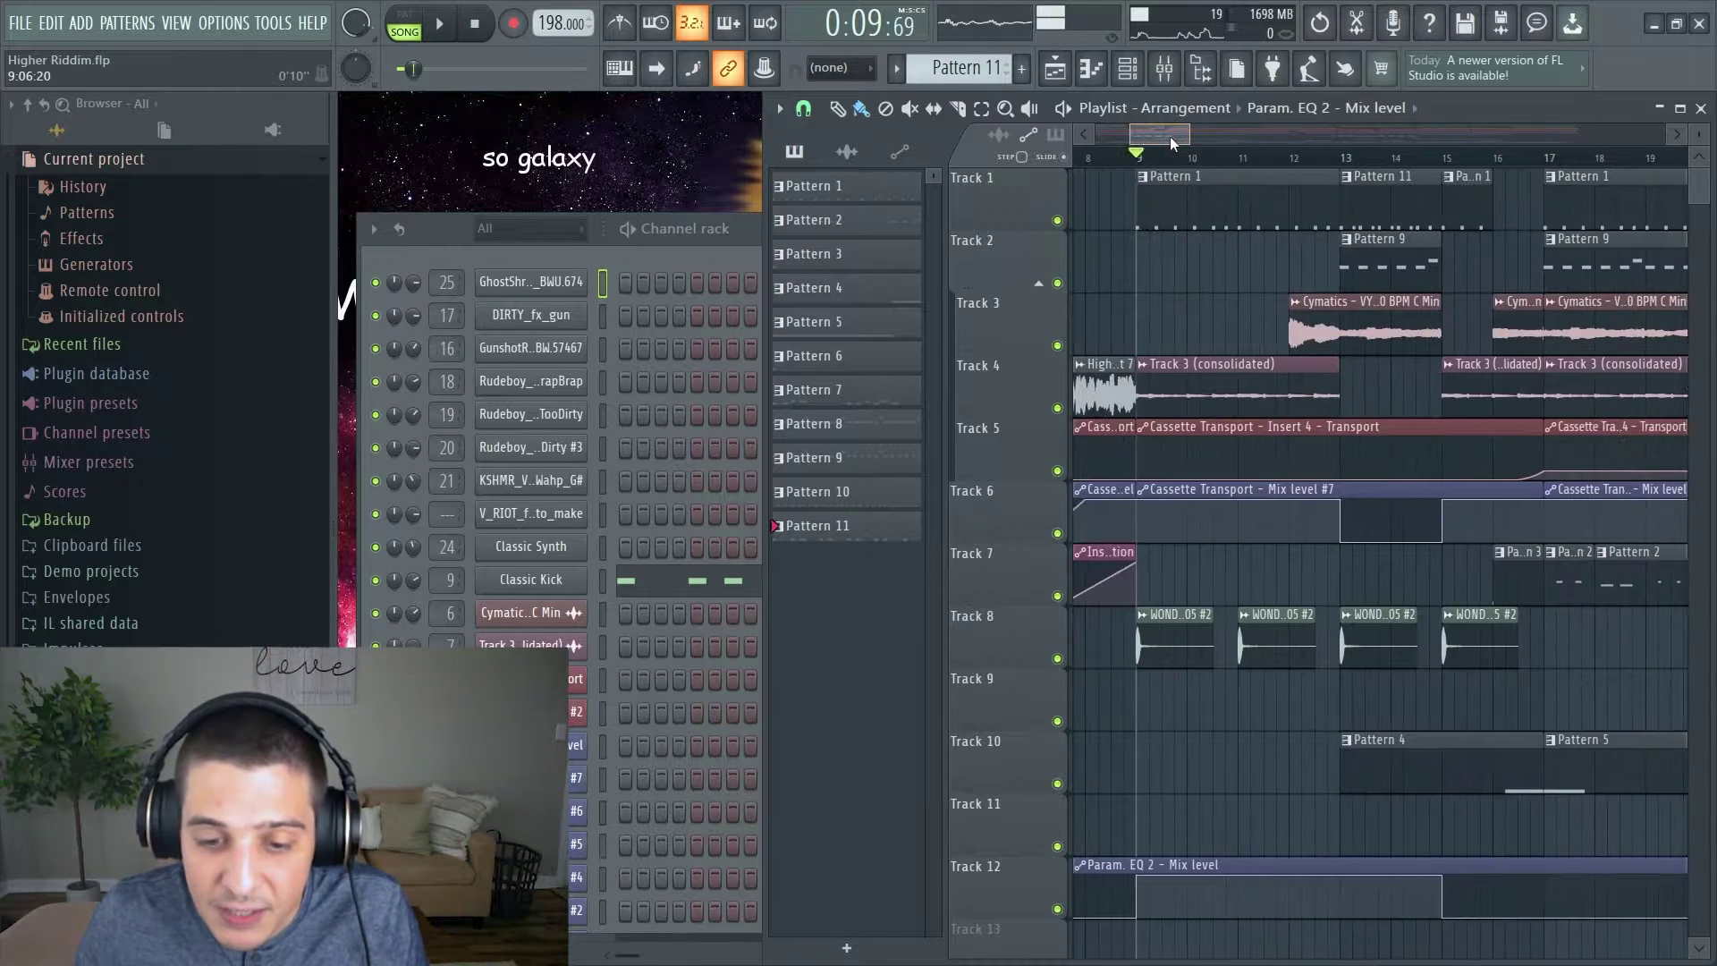
{"action": "left_click_drag", "start_coordinate": [1170, 134], "coordinate": [1186, 134]}
{"action": "left_click", "coordinate": [1253, 156]}
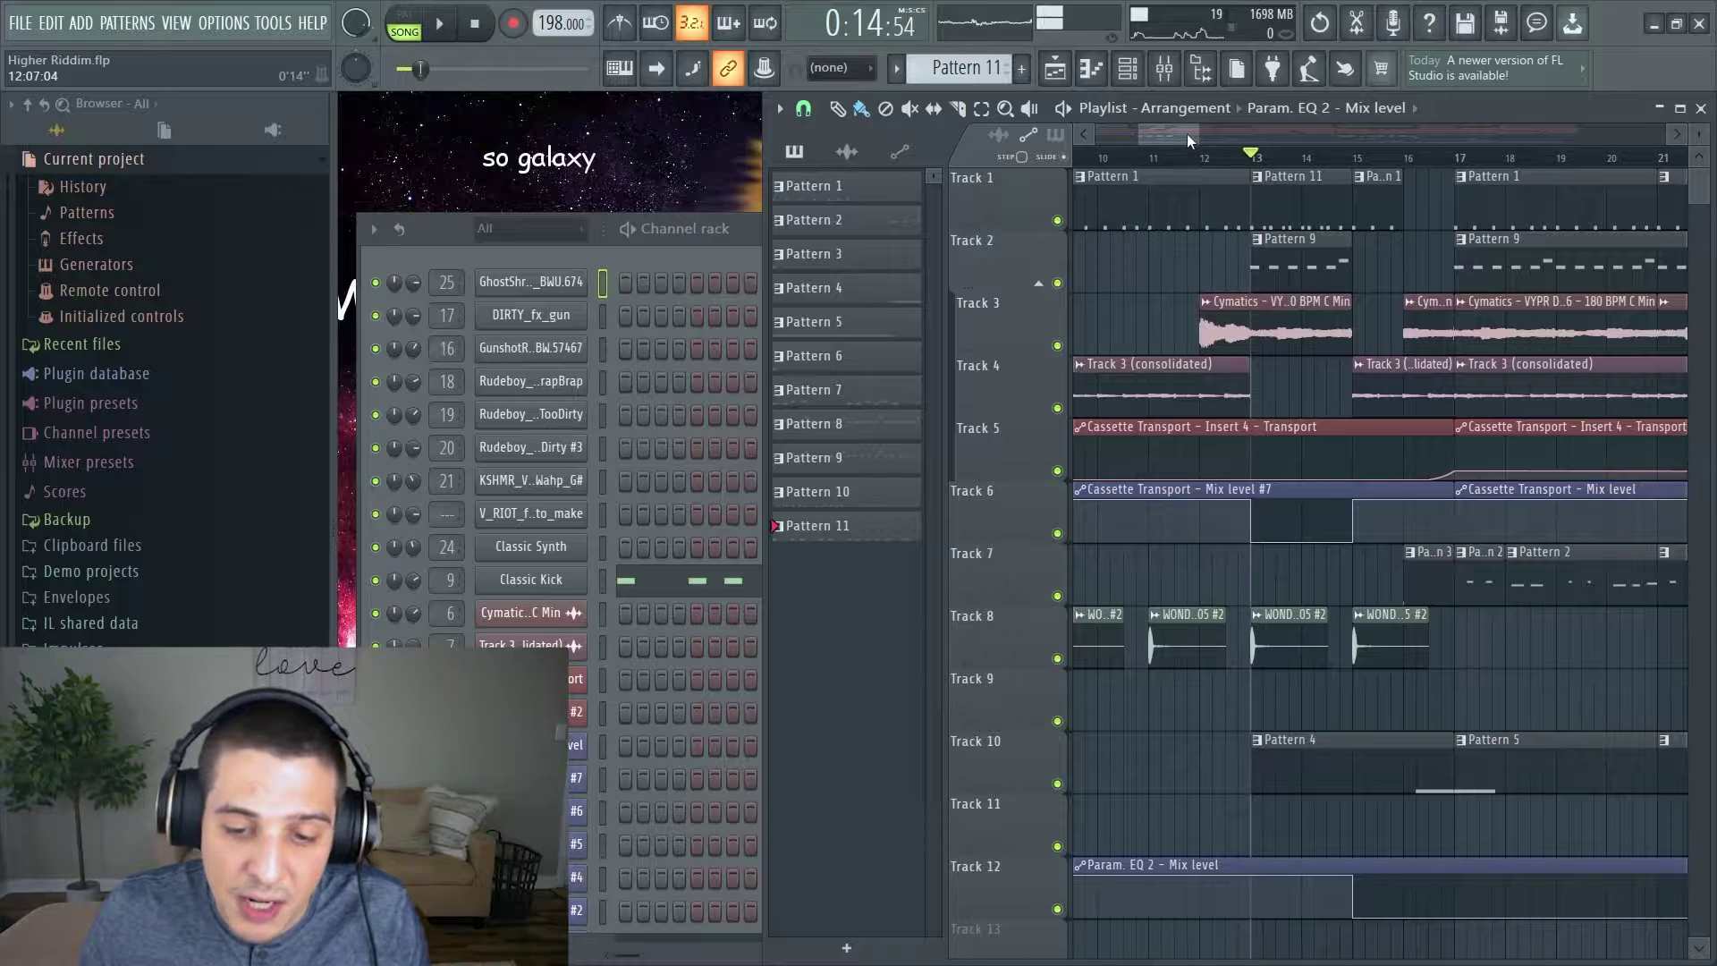
{"action": "scroll", "coordinate": [1160, 127], "scroll_direction": "up", "scroll_amount": 3}
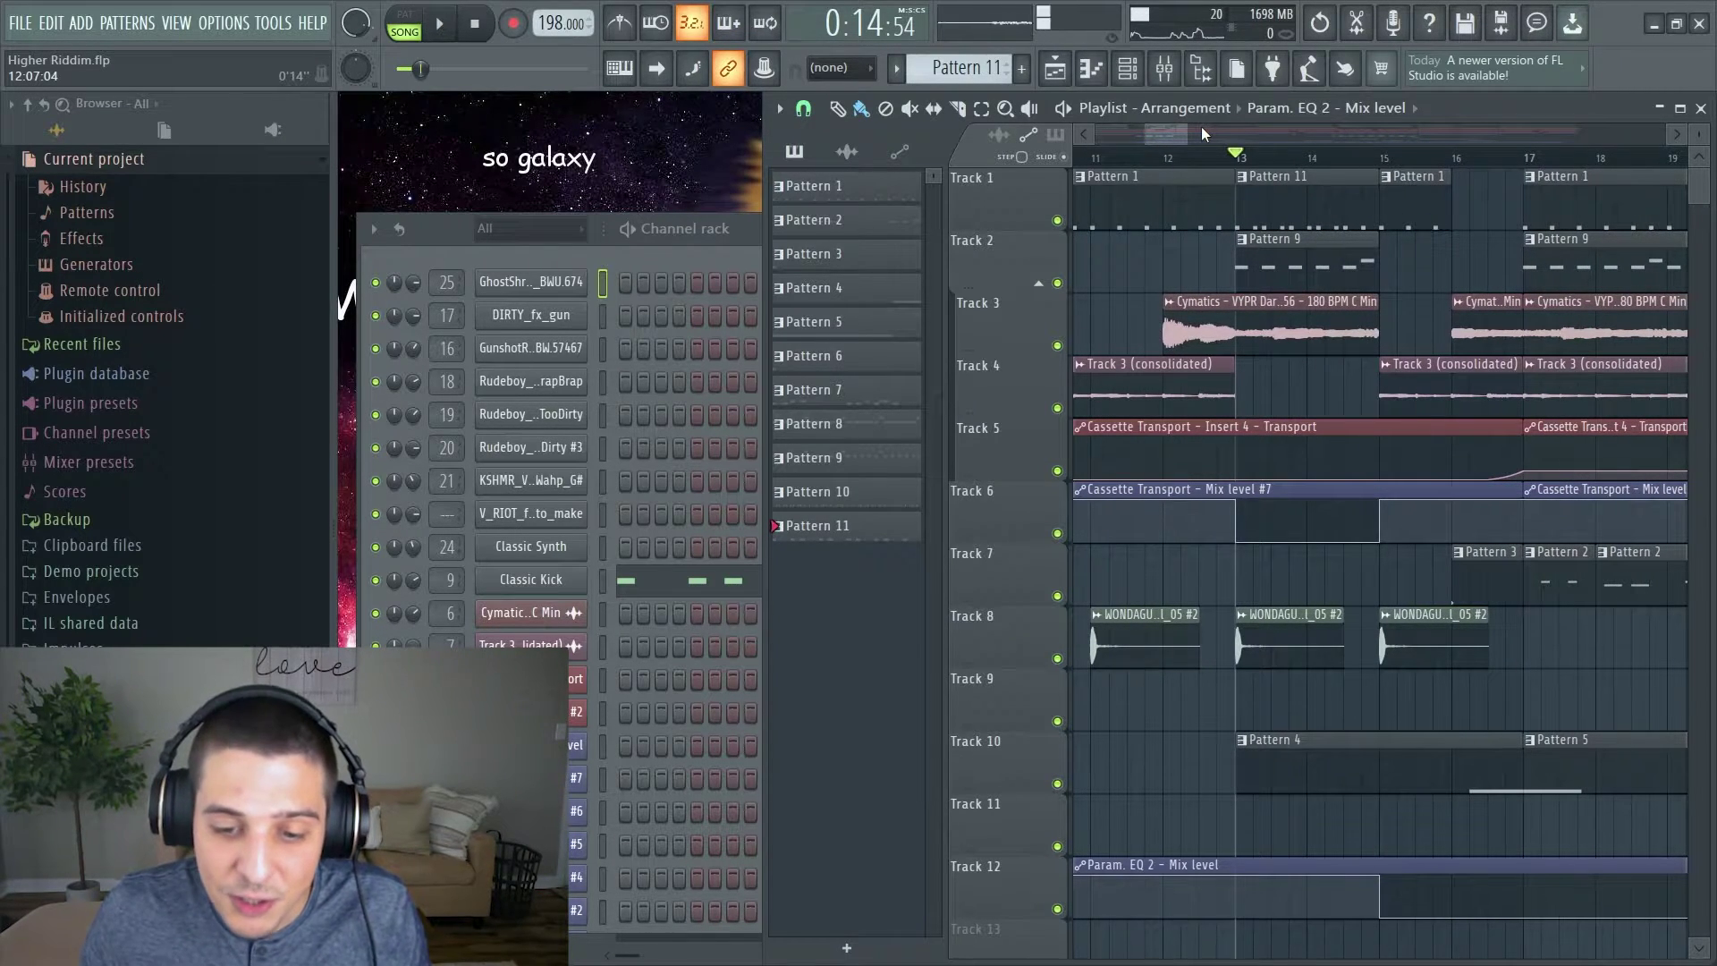
{"action": "left_click_drag", "start_coordinate": [1189, 129], "coordinate": [1185, 131]}
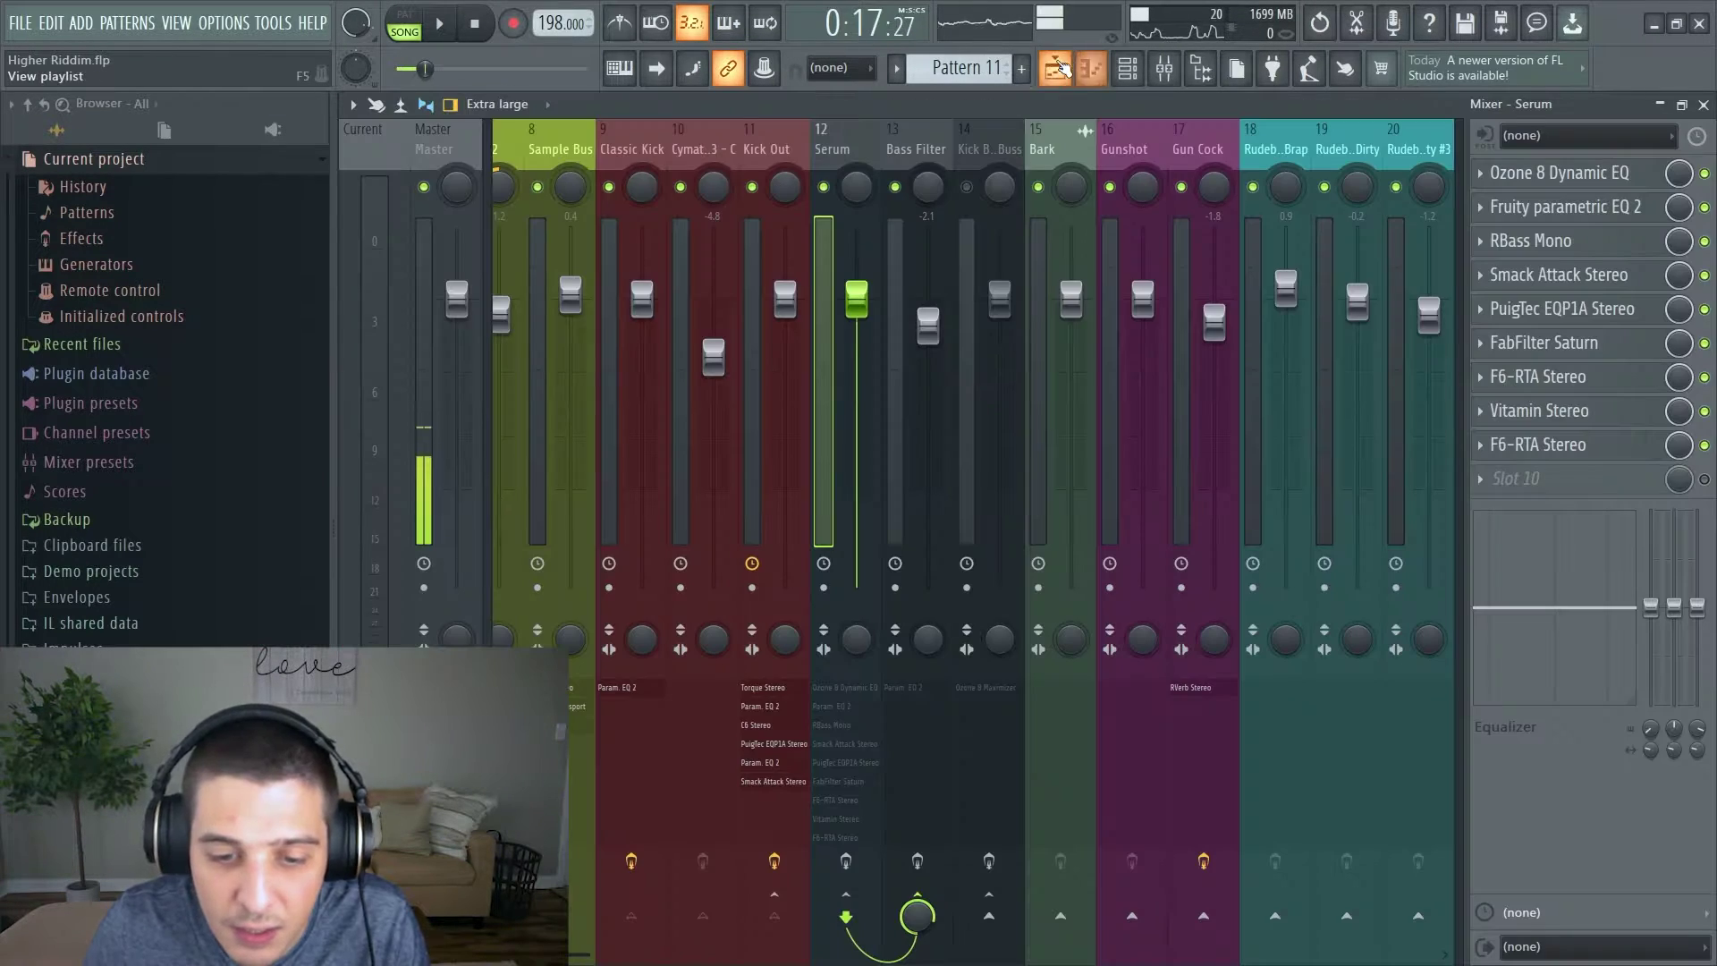
Return to the playlist and play the arrangement from bar 16 and again from bar 17.
{"action": "left_click", "coordinate": [1056, 68]}
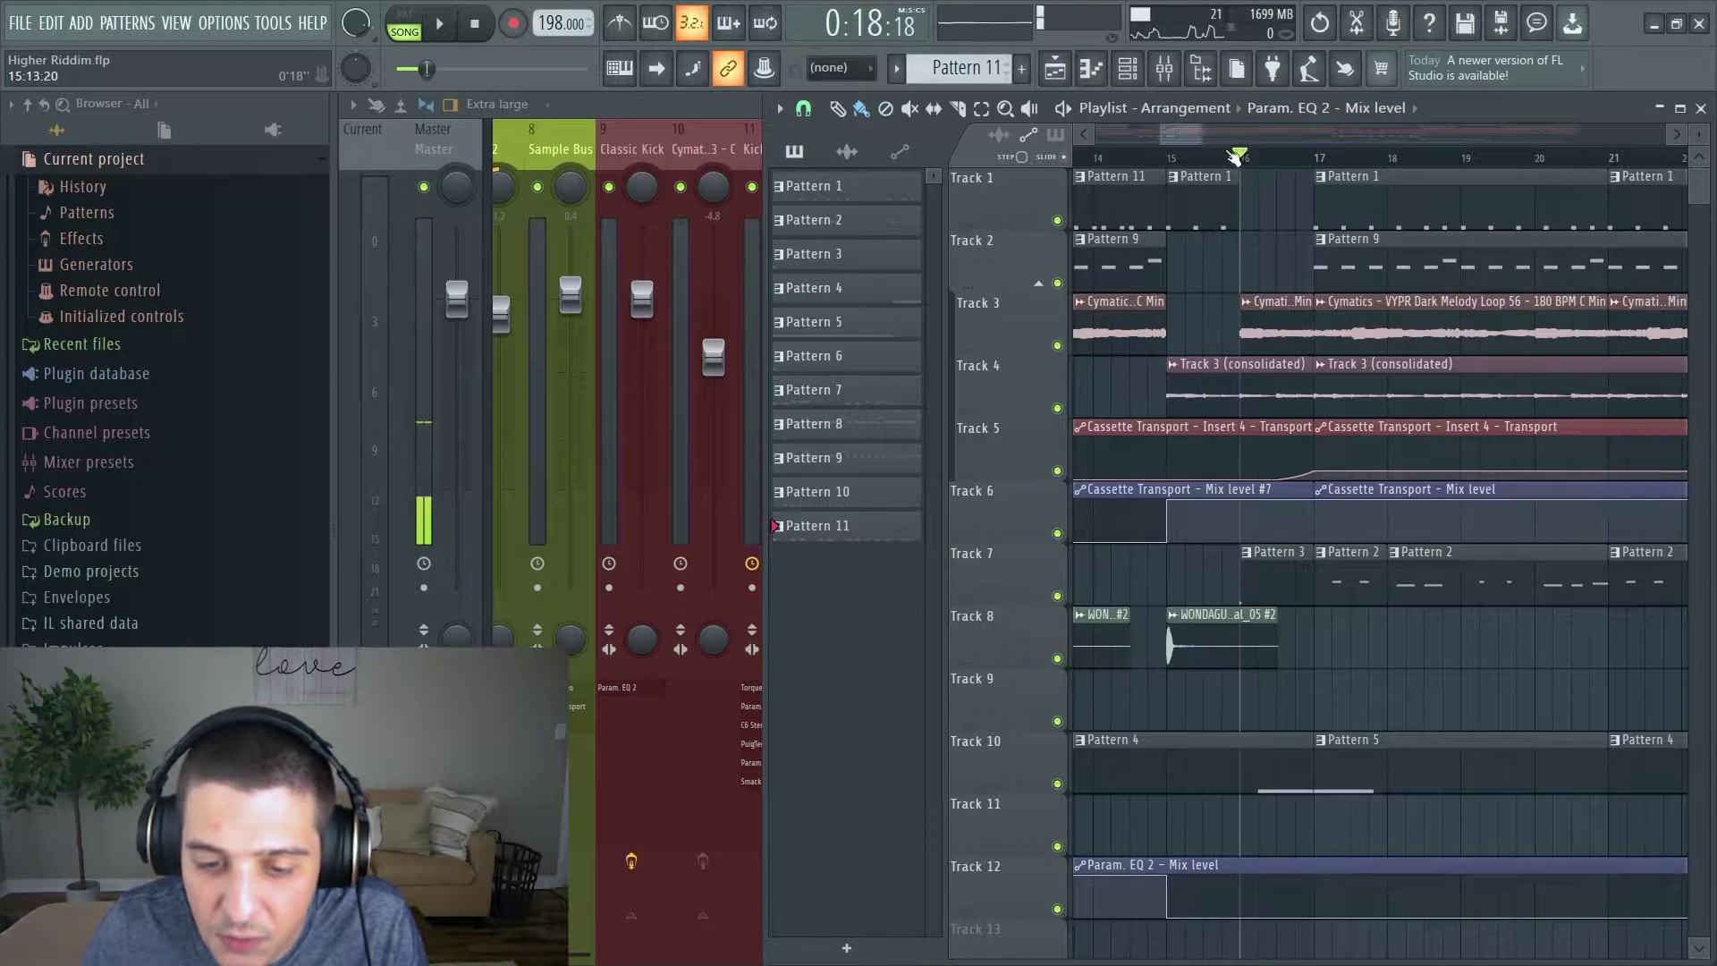
{"action": "left_click_drag", "start_coordinate": [1198, 130], "coordinate": [1246, 132]}
{"action": "key", "text": "space"}
{"action": "key", "text": "space"}
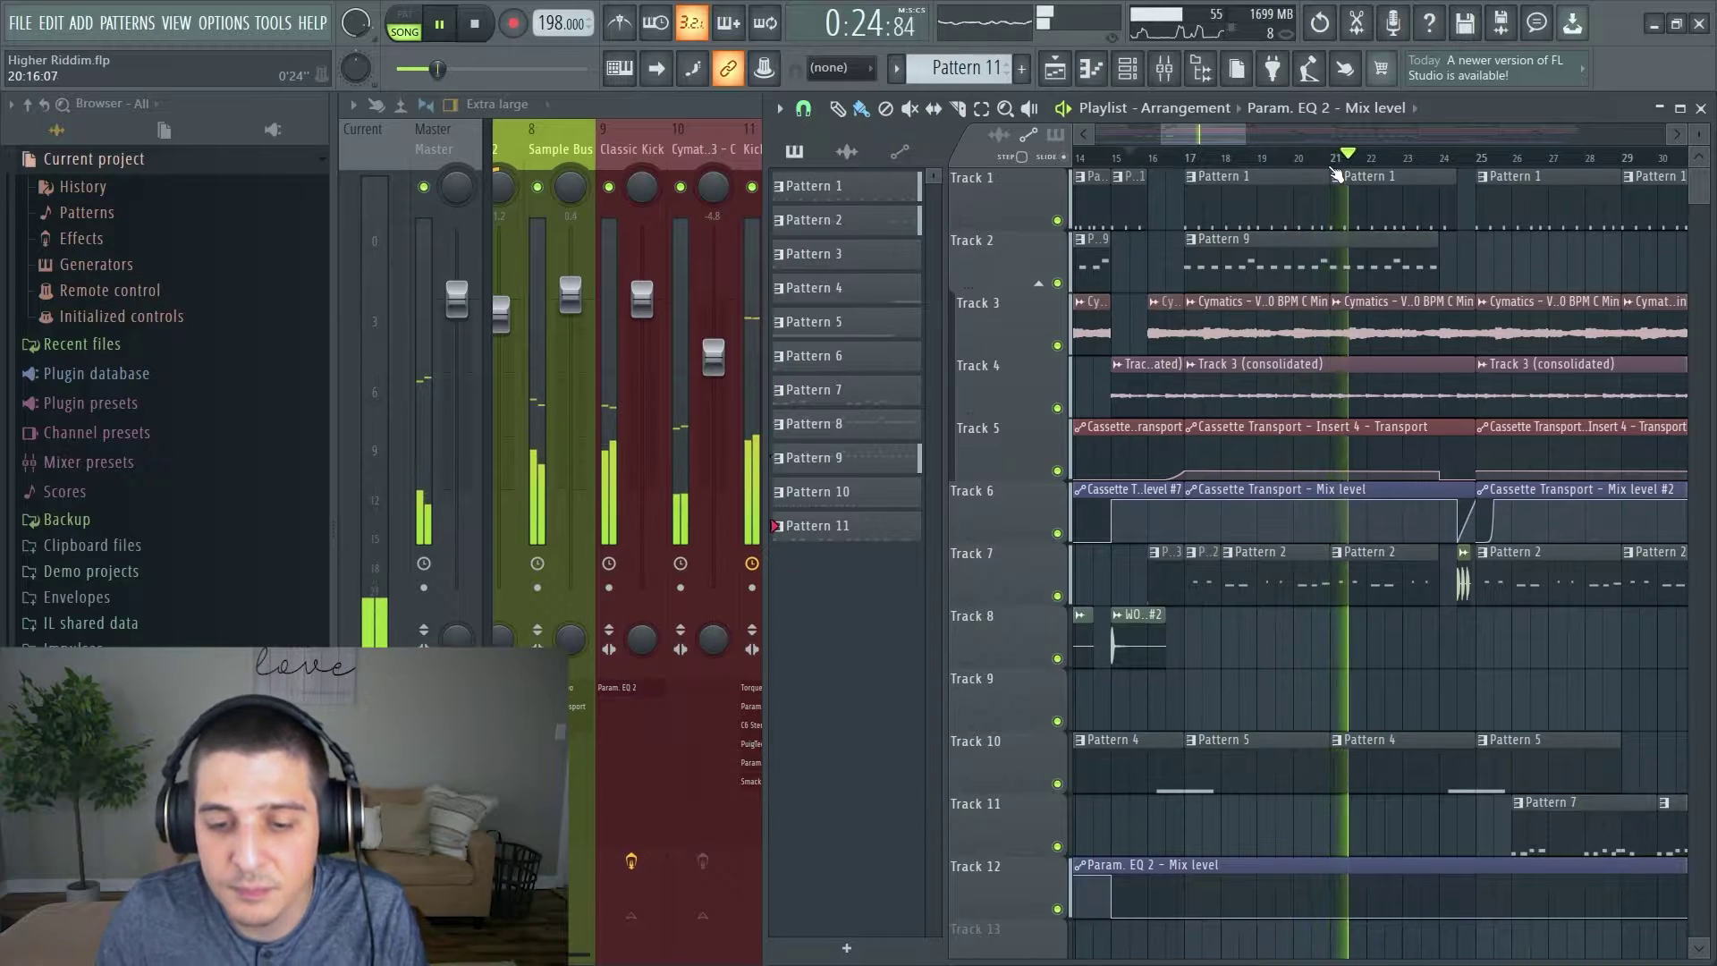
{"action": "key", "text": "space"}
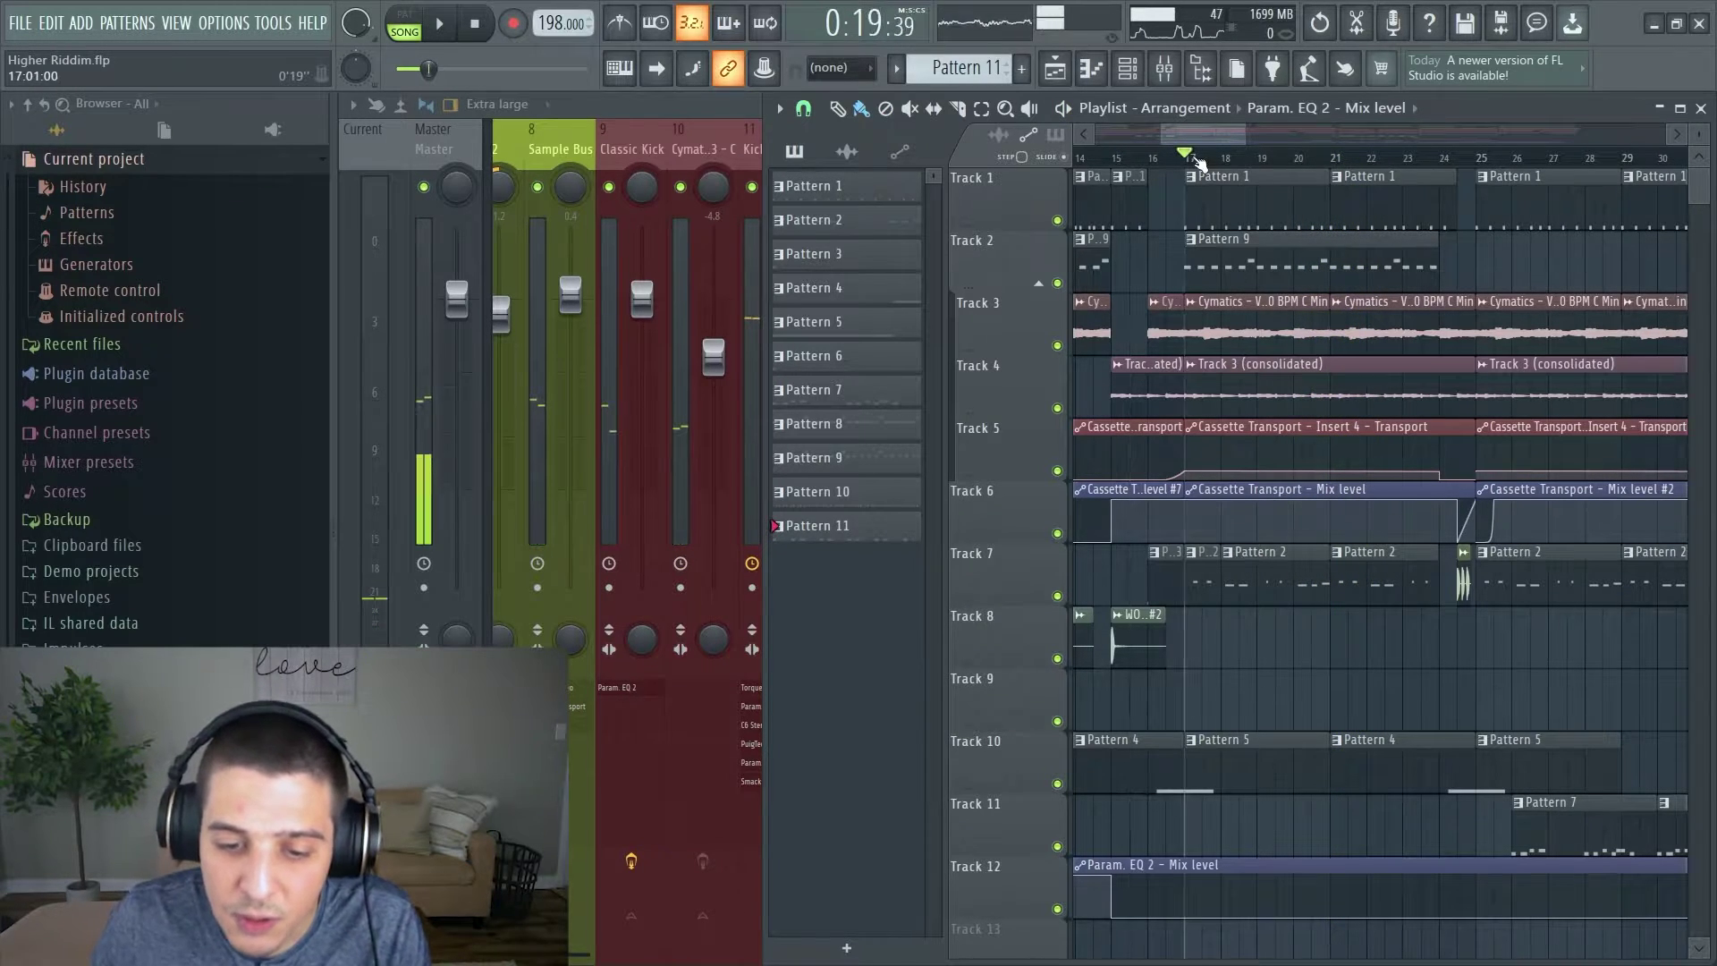
Open the Cassette Transport effect on the Sample Bus mixer track.
{"action": "left_click", "coordinate": [1202, 158]}
{"action": "left_click", "coordinate": [1171, 72]}
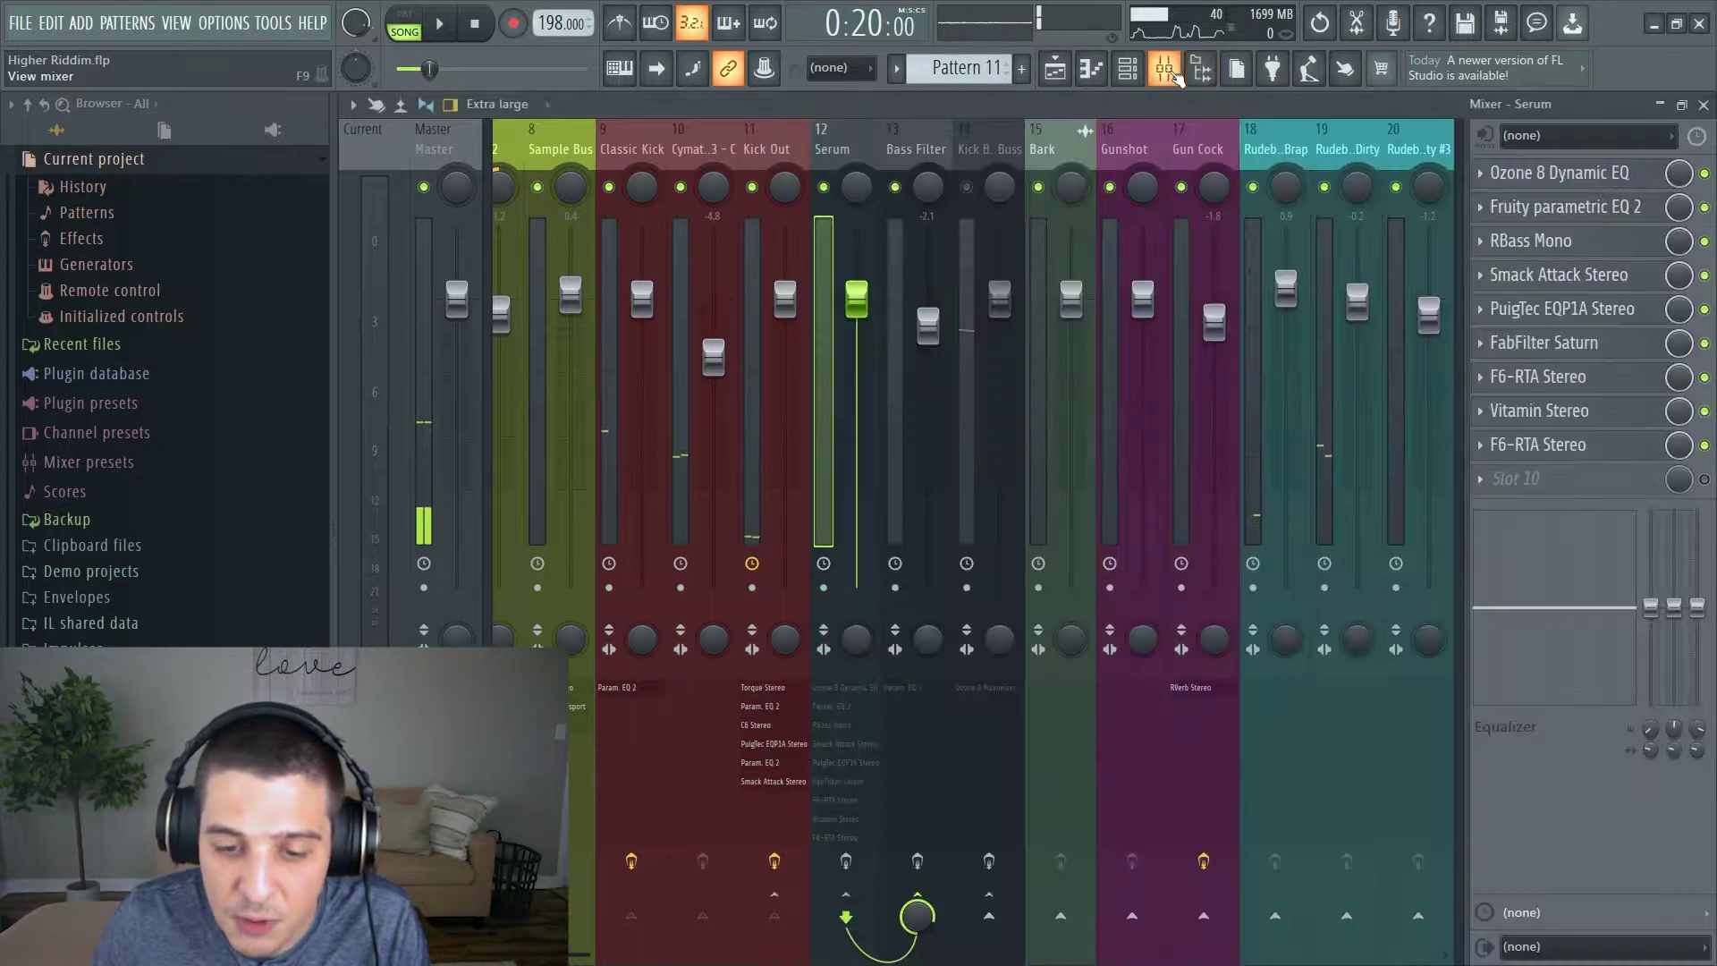
{"action": "key", "text": "Left"}
{"action": "key", "text": "Left"}
{"action": "key", "text": "Left"}
{"action": "key", "text": "Left"}
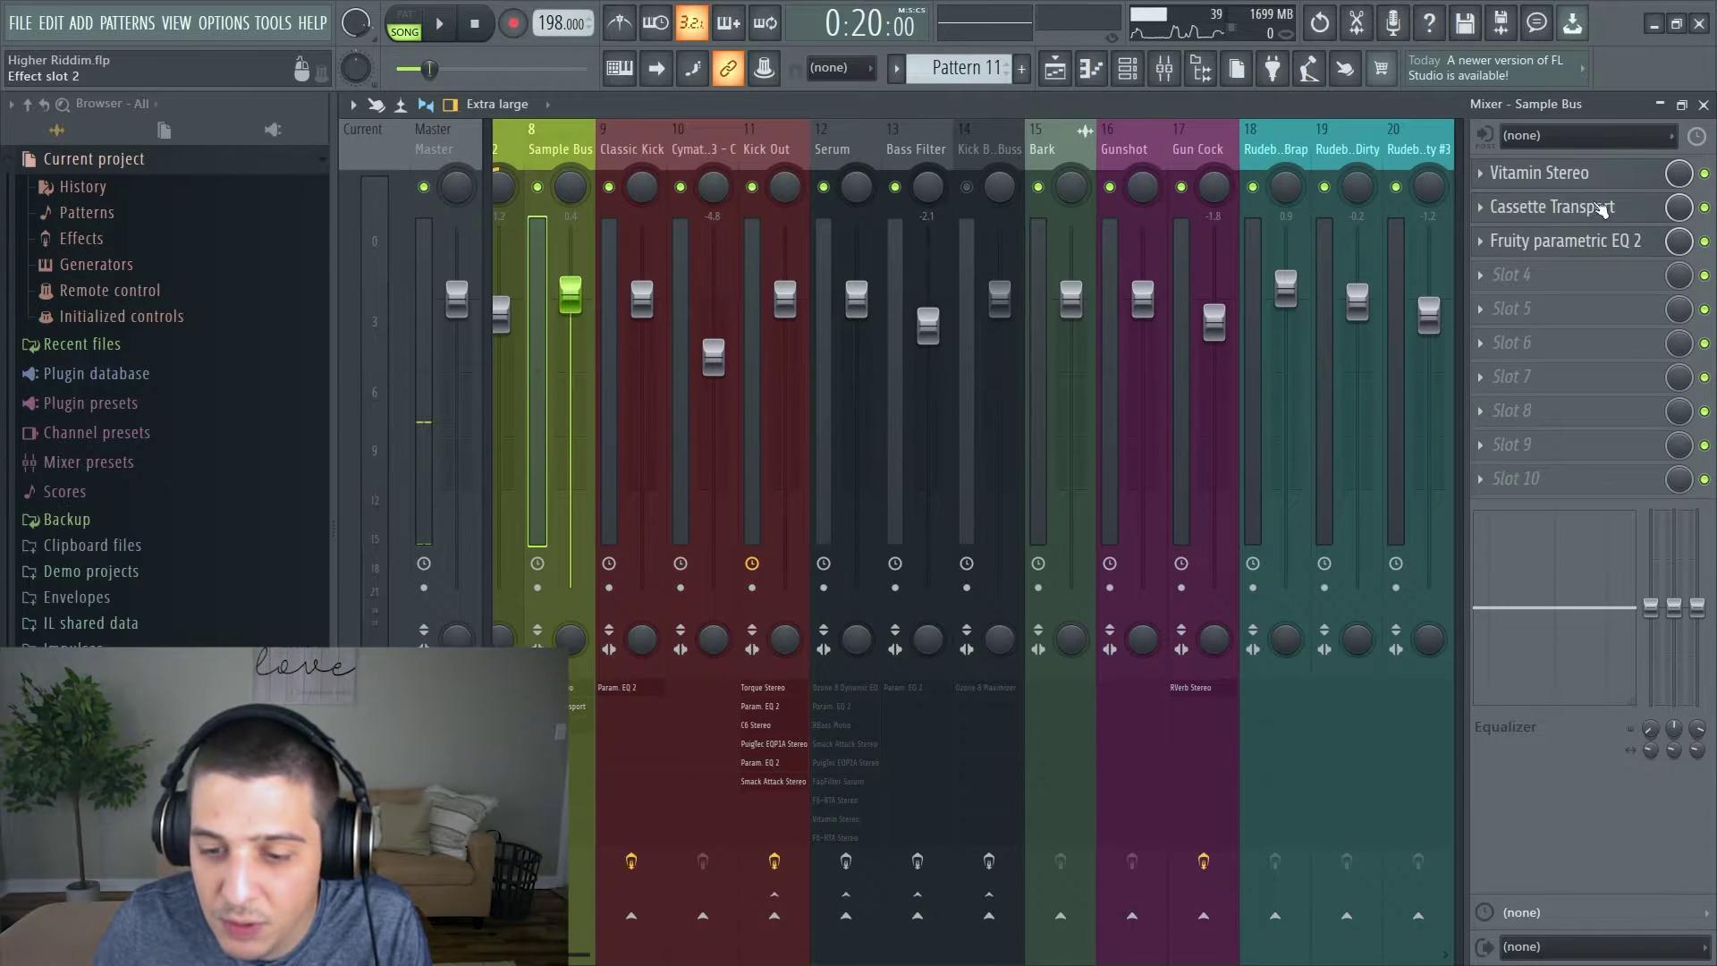
{"action": "left_click", "coordinate": [1604, 208]}
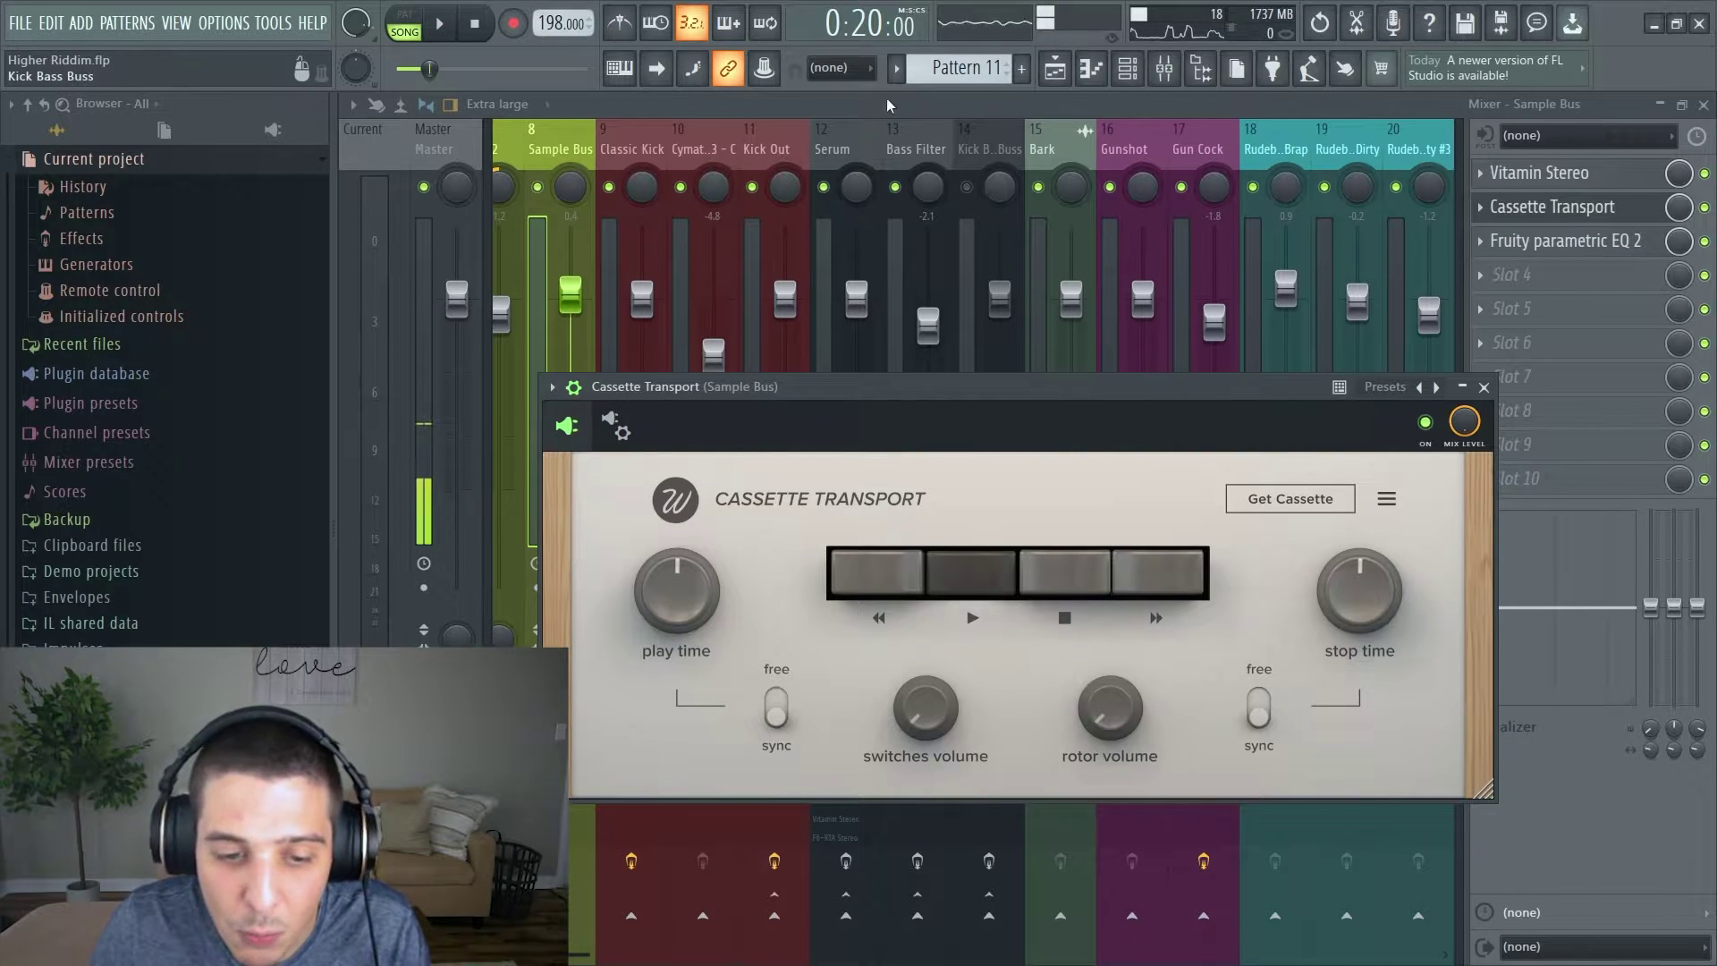
Return to the playlist and play the arrangement from bar 16 past bar 25.
{"action": "left_click", "coordinate": [1055, 73]}
{"action": "left_click", "coordinate": [1149, 158]}
{"action": "key", "text": "space"}
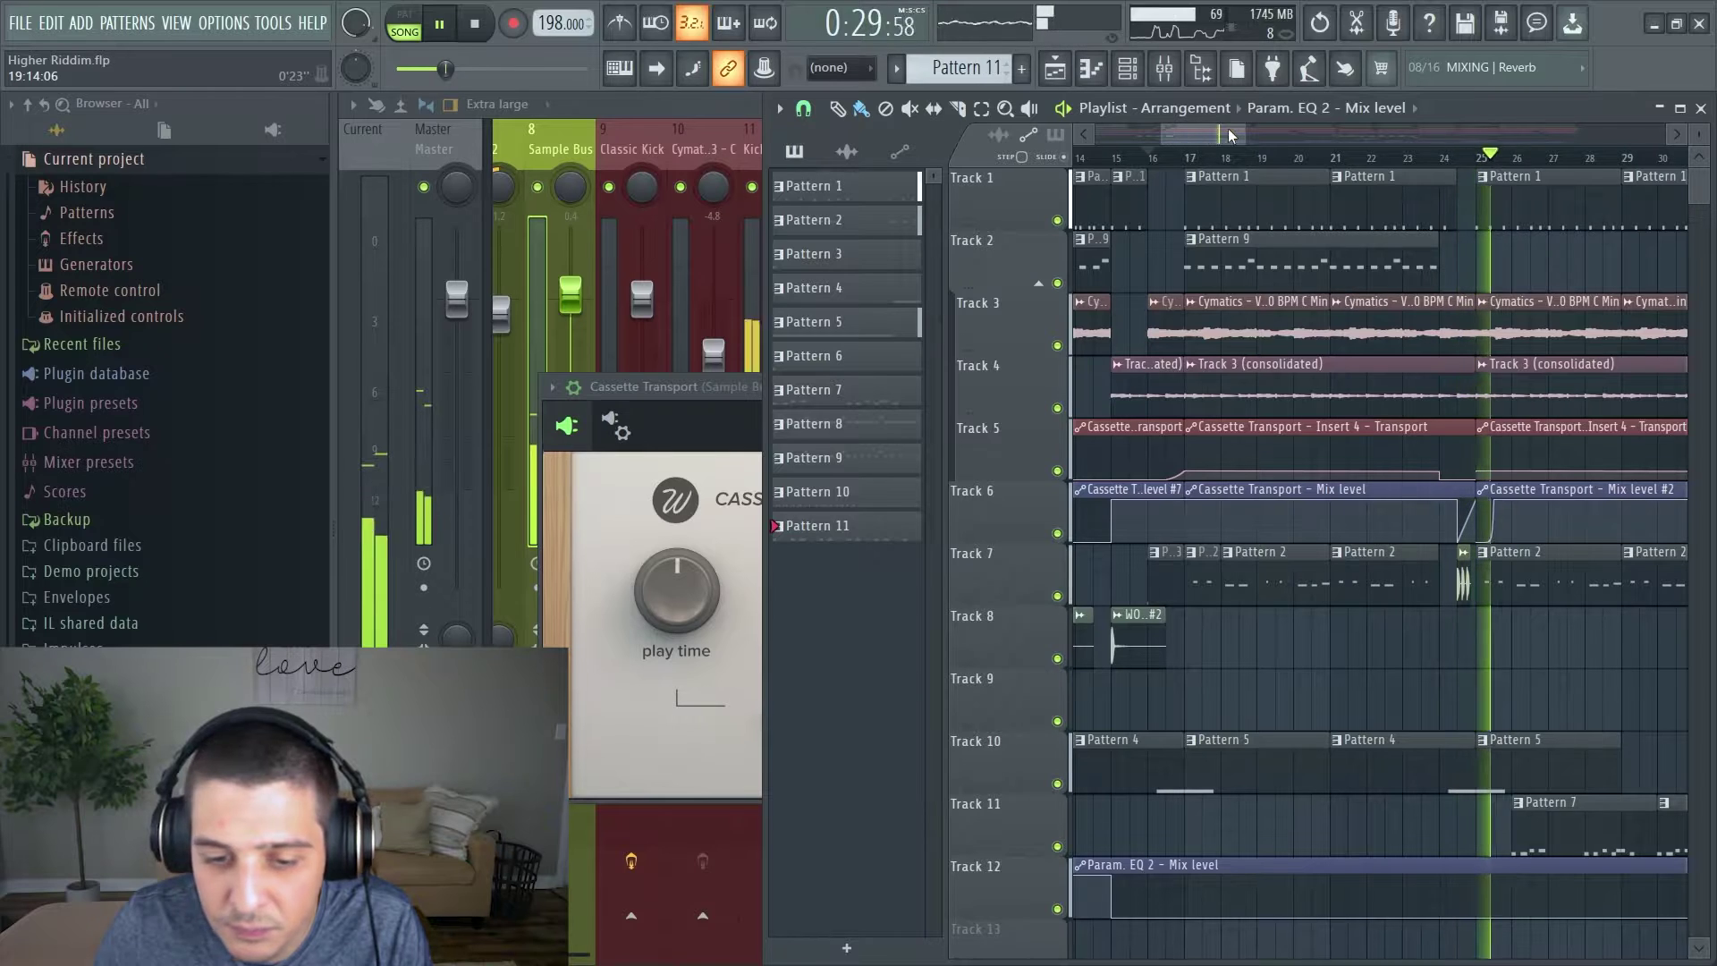
{"action": "left_click_drag", "start_coordinate": [1240, 129], "coordinate": [1273, 138]}
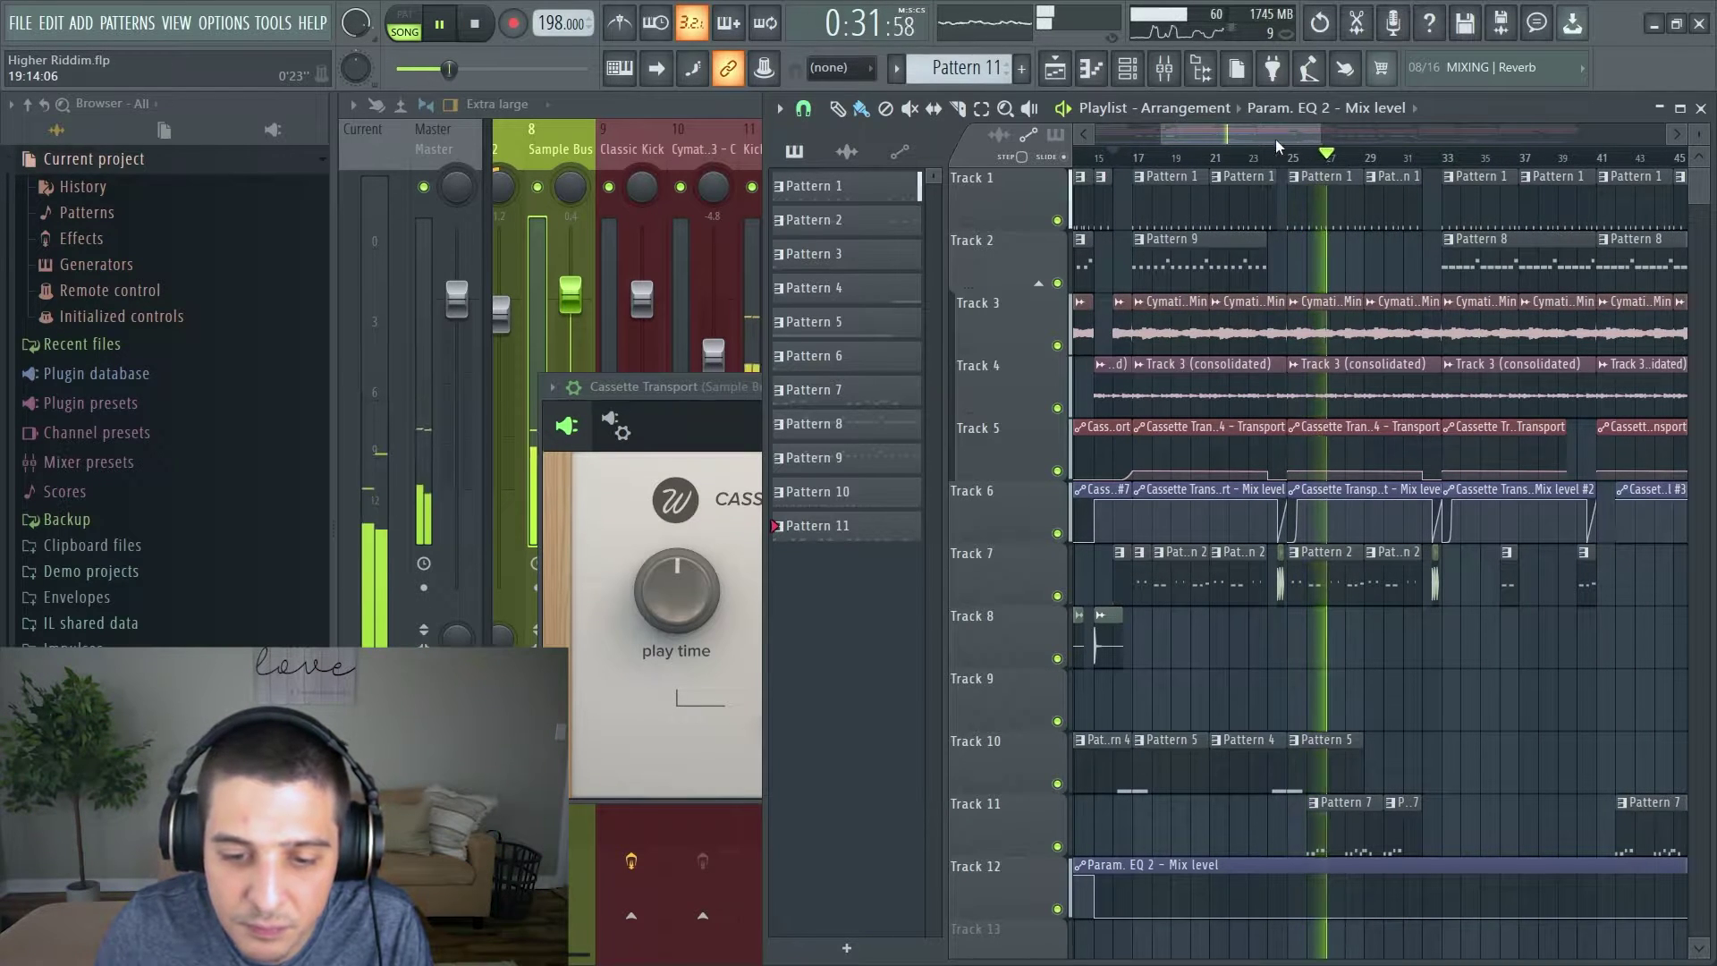
{"action": "key", "text": "space"}
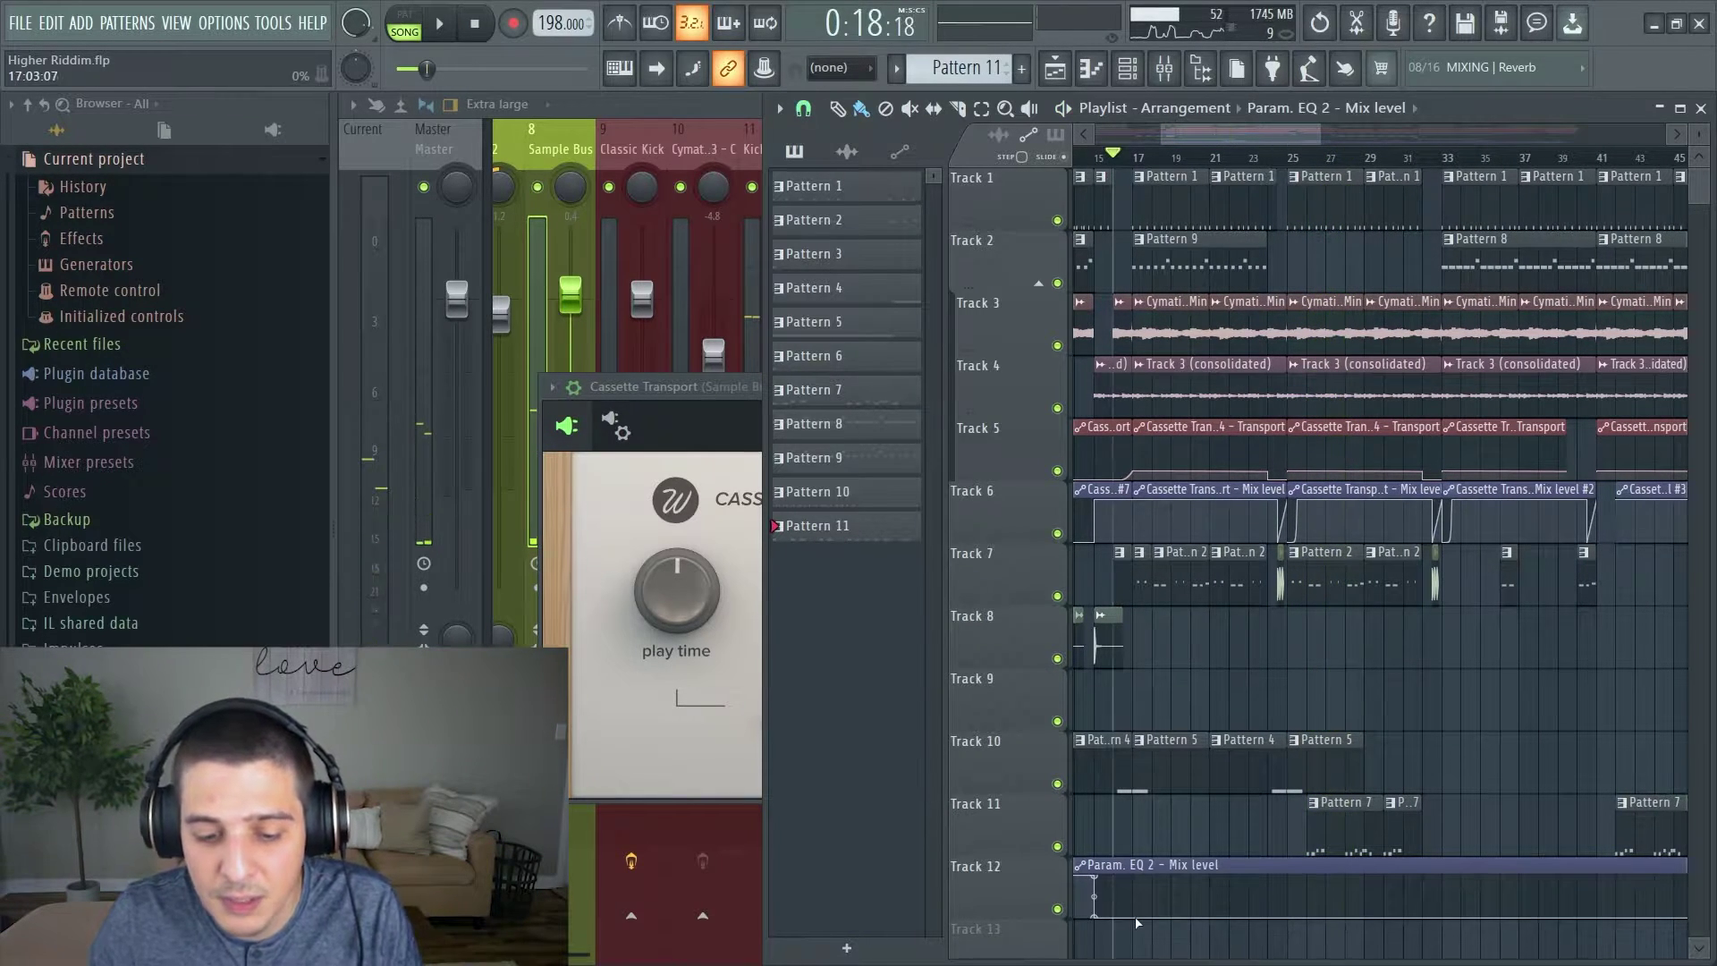
Solo Track 11 and play its Pattern 7 clips from bar 26.
{"action": "right_click", "coordinate": [1059, 846]}
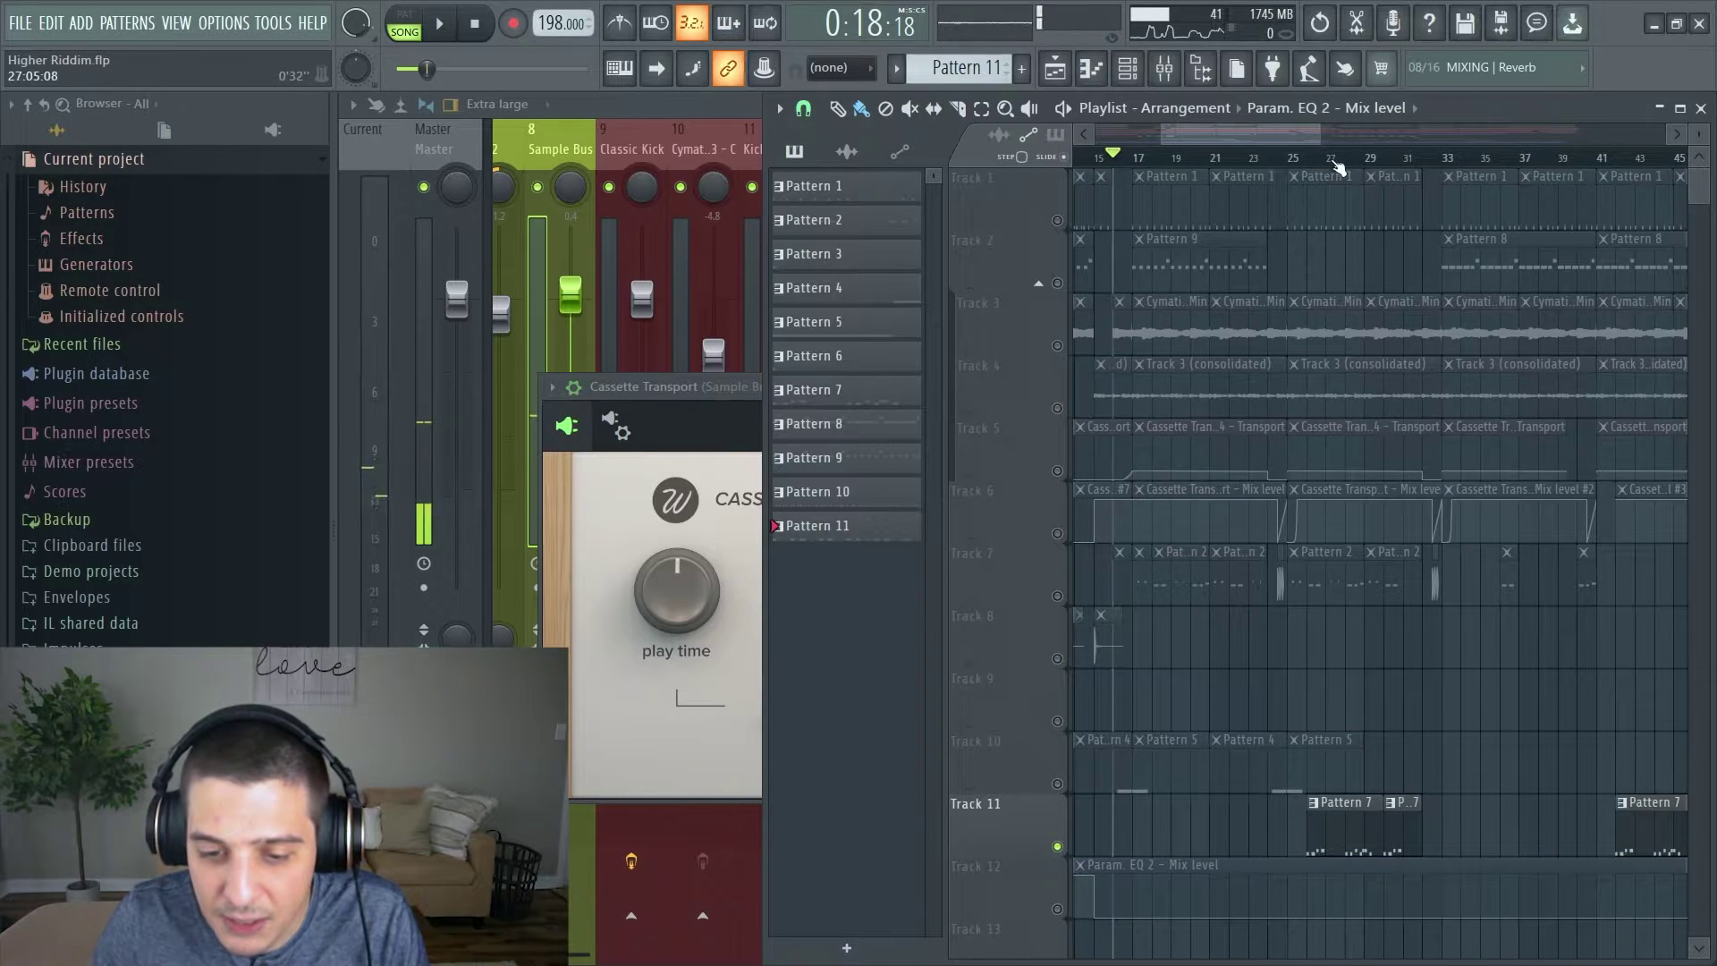
{"action": "left_click", "coordinate": [1308, 169]}
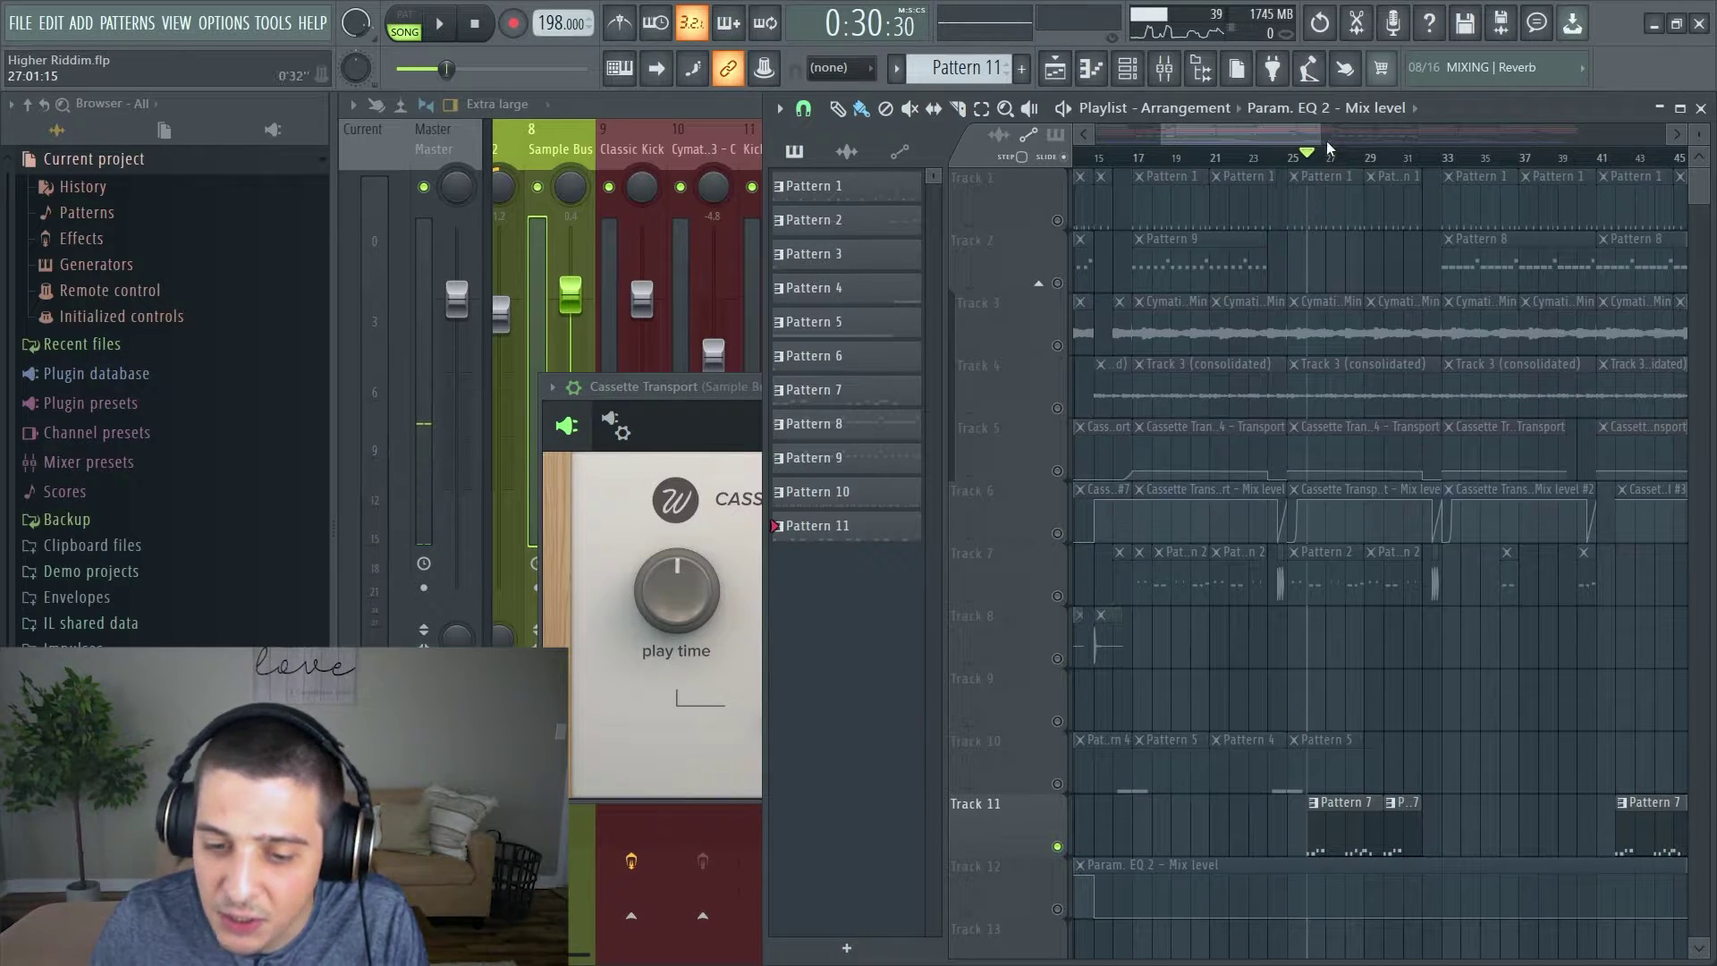
{"action": "left_click_drag", "start_coordinate": [1329, 143], "coordinate": [1290, 145]}
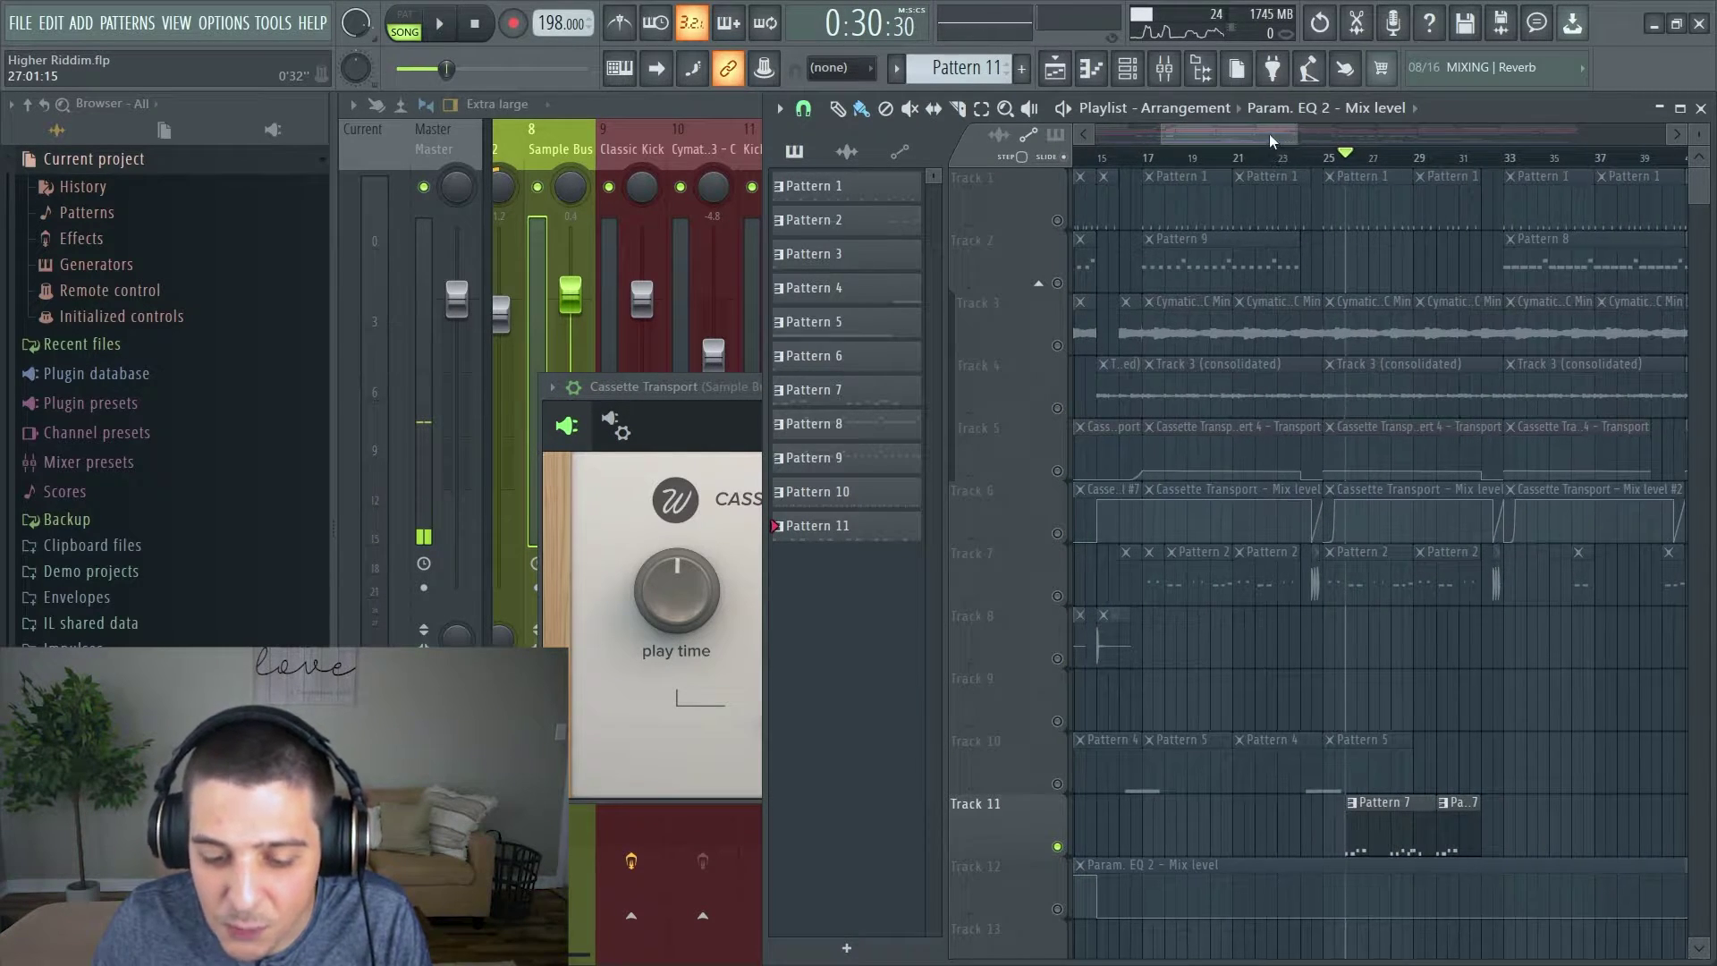
{"action": "key", "text": "space"}
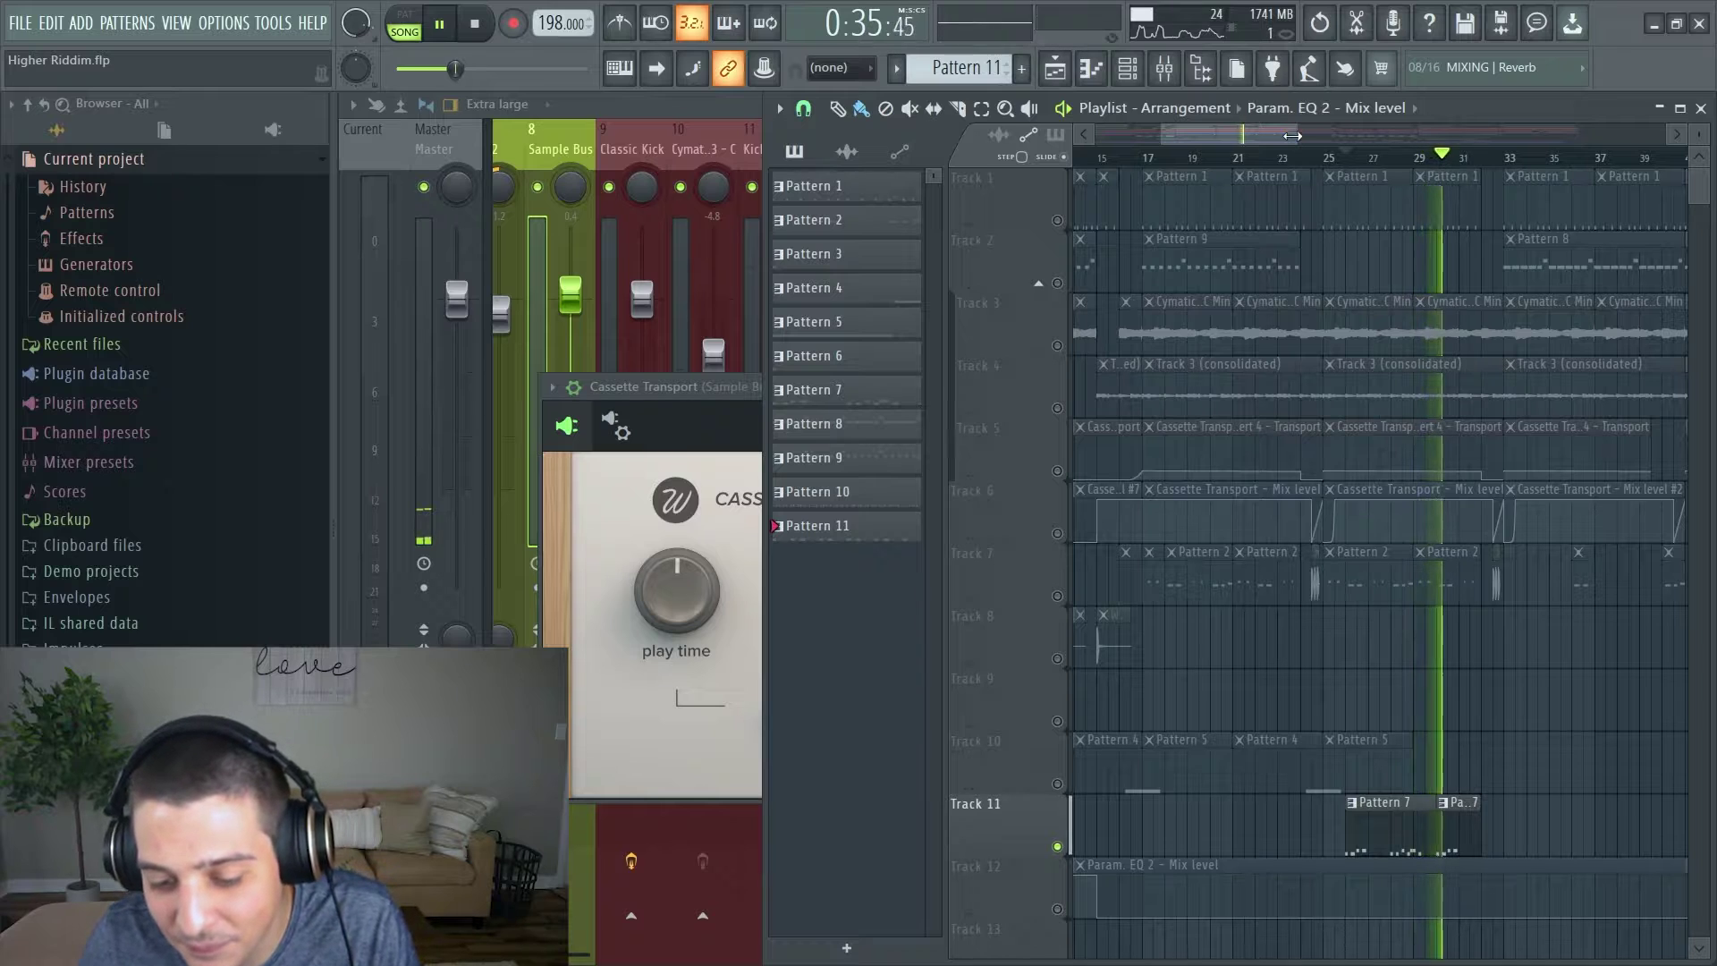
{"action": "key", "text": "space"}
{"action": "left_click_drag", "start_coordinate": [1294, 133], "coordinate": [1257, 134]}
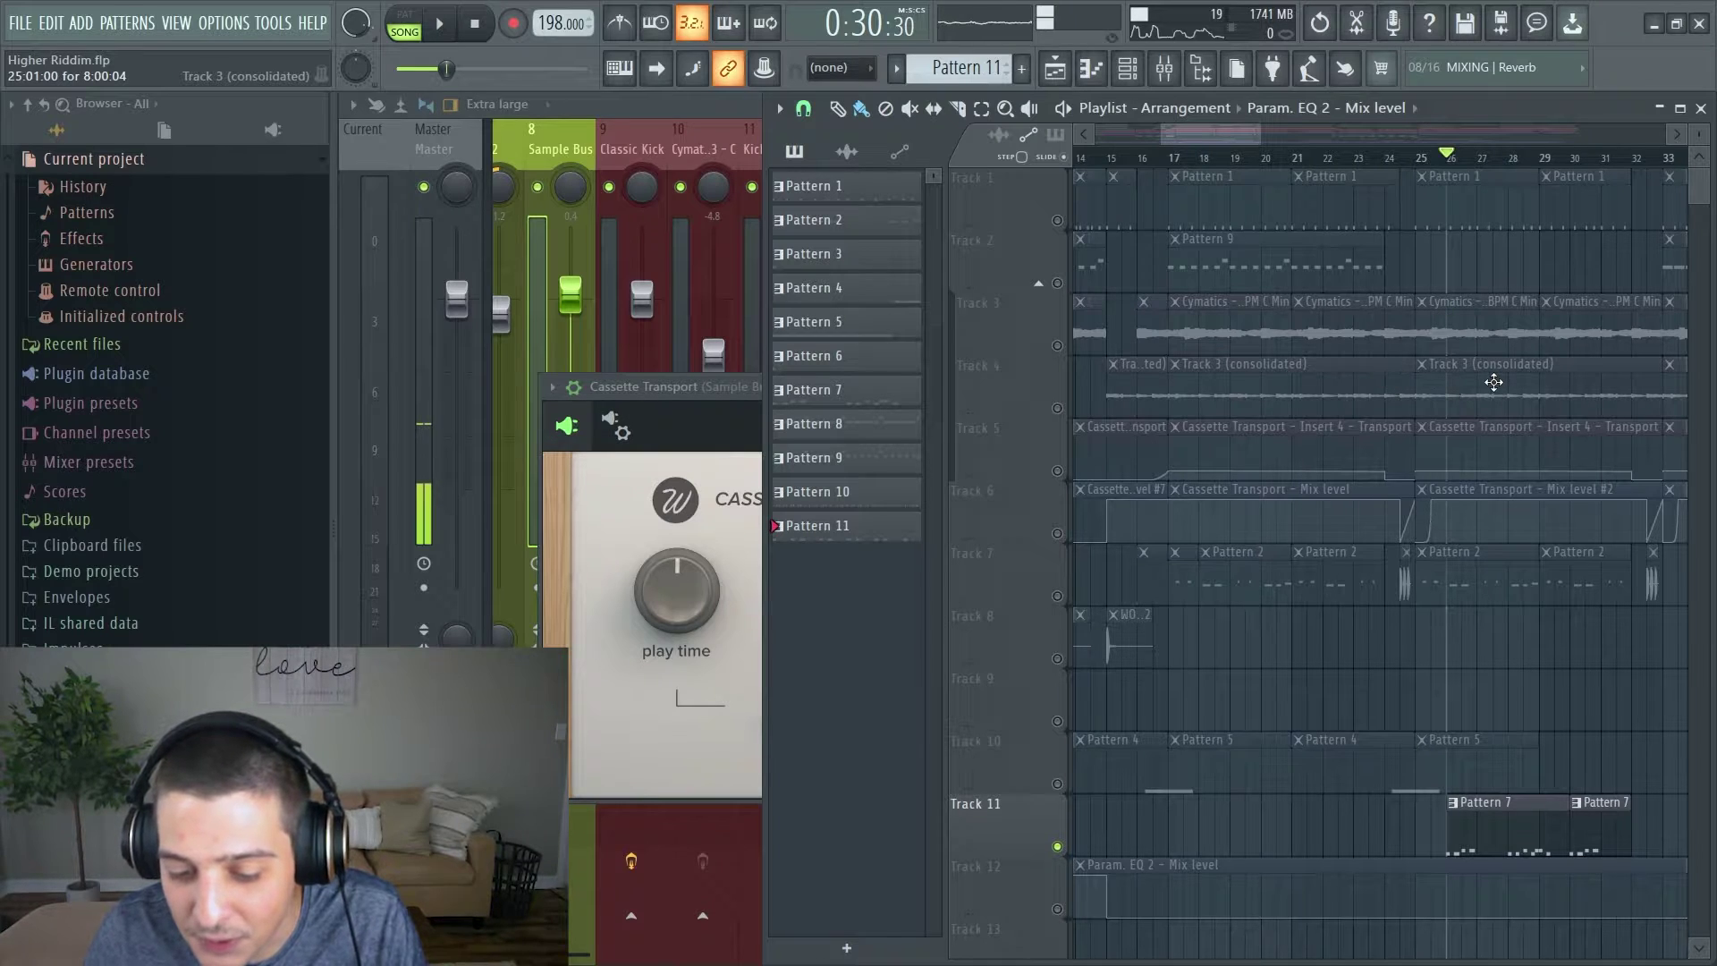
{"action": "key", "text": "space"}
{"action": "key", "text": "space"}
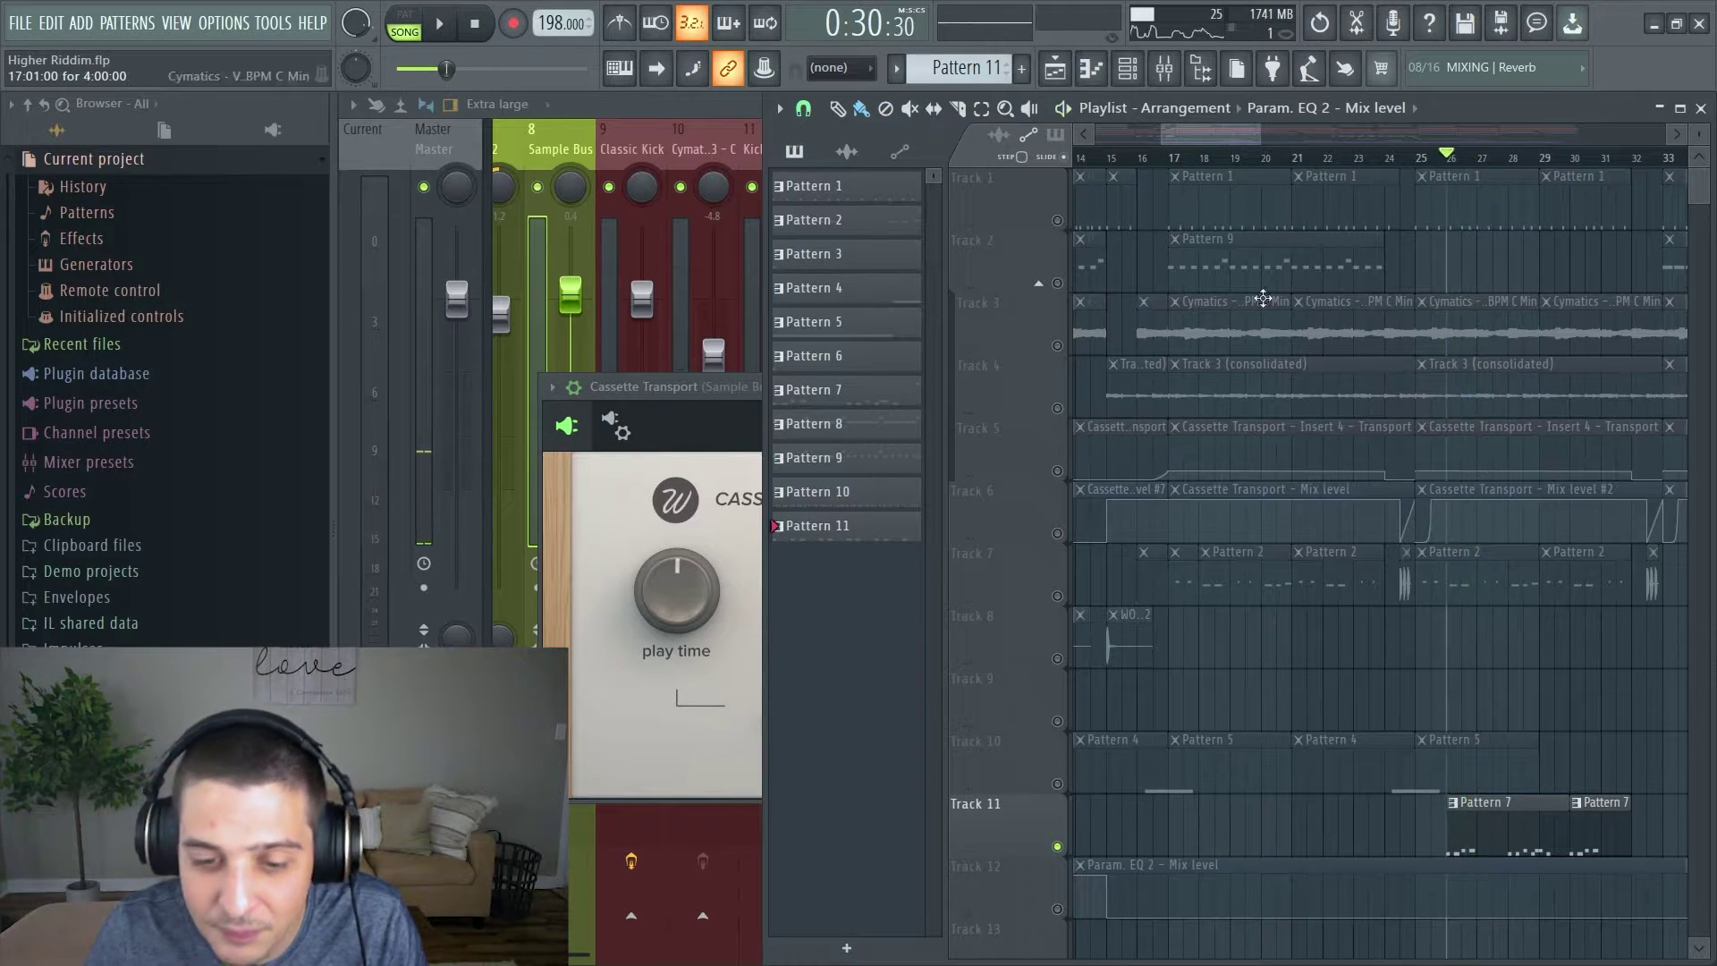
Bring all tracks back from solo and set the playhead to bar 17, where Pattern 9 begins on Track 2.
{"action": "left_click_drag", "start_coordinate": [1259, 130], "coordinate": [1283, 132]}
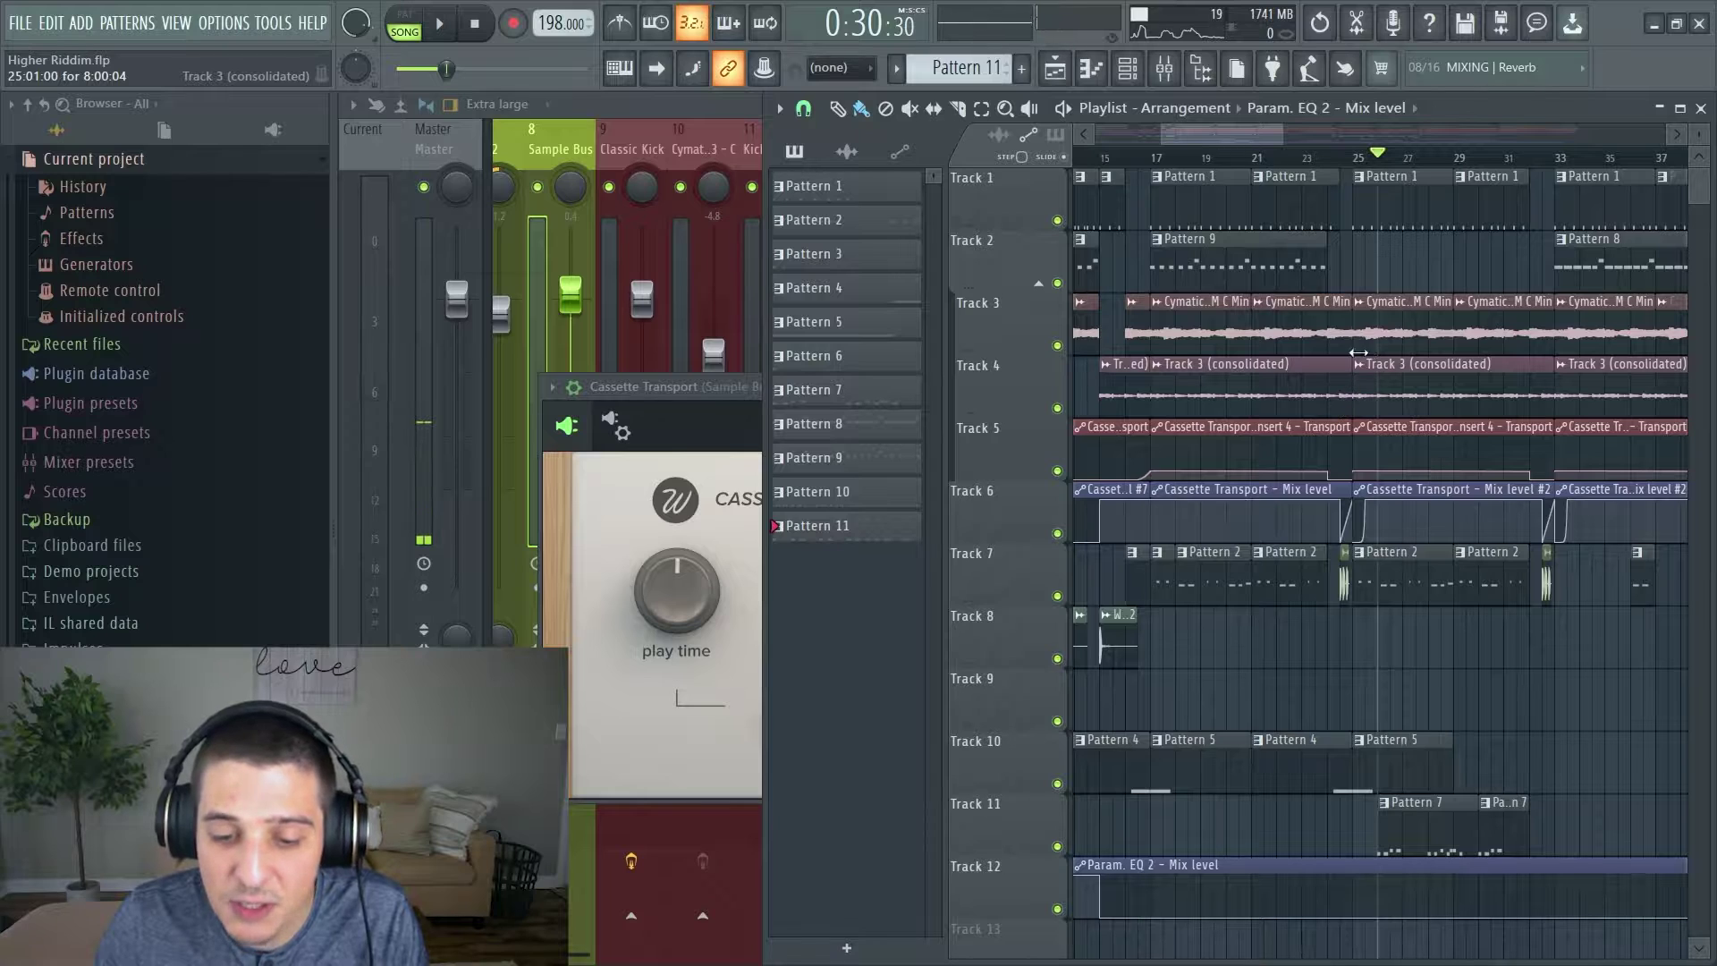
{"action": "left_click_drag", "start_coordinate": [1275, 157], "coordinate": [1261, 152]}
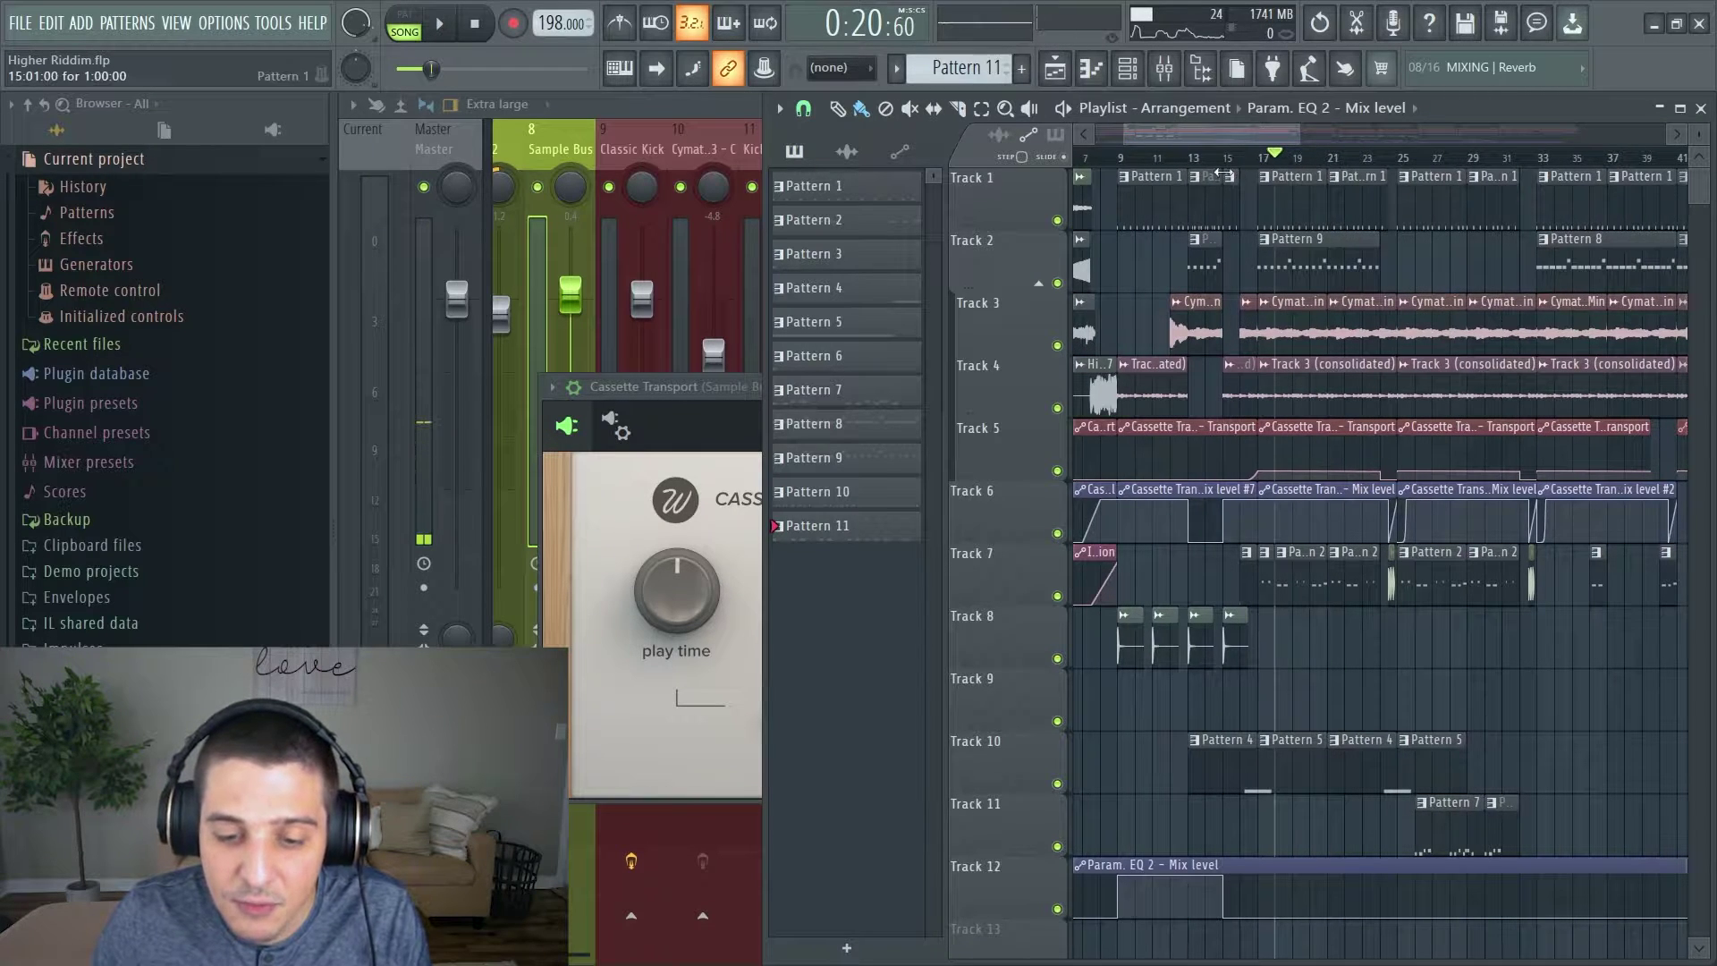
{"action": "left_click", "coordinate": [1259, 158]}
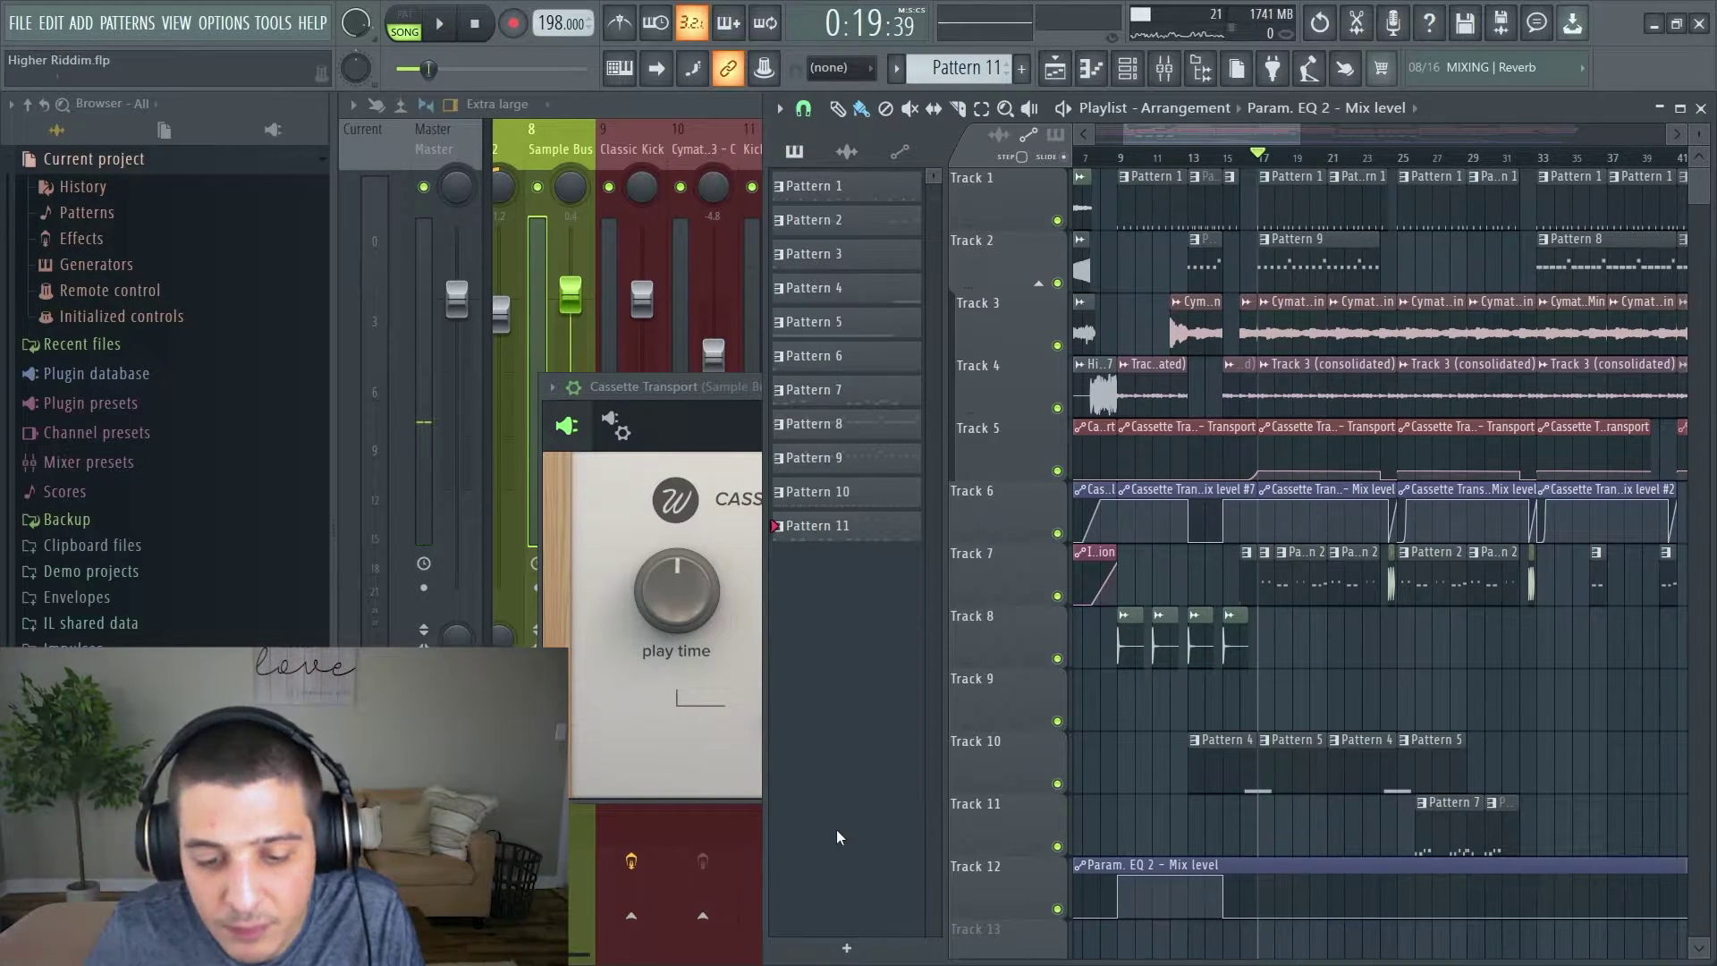
Switch to the web browser and open splice.com/sounds/midi.
{"action": "key", "text": "super"}
{"action": "left_click", "coordinate": [859, 947]}
{"action": "type", "text": "splice.com/sounds/midi"}
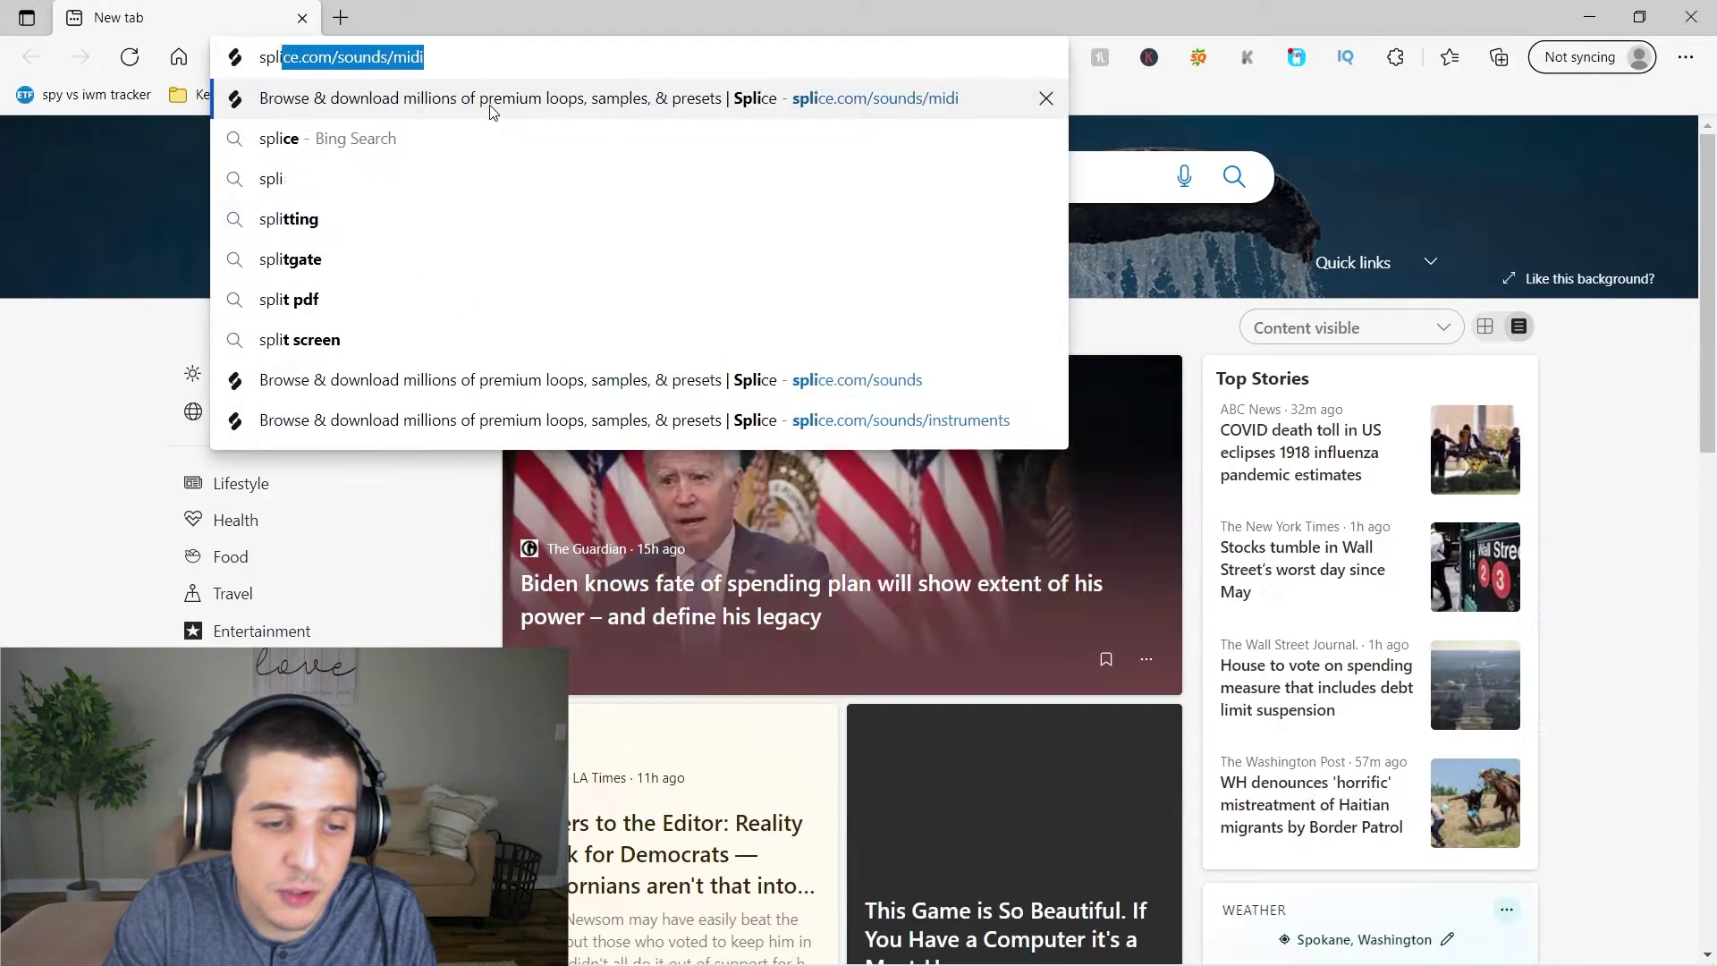
{"action": "left_click", "coordinate": [490, 100]}
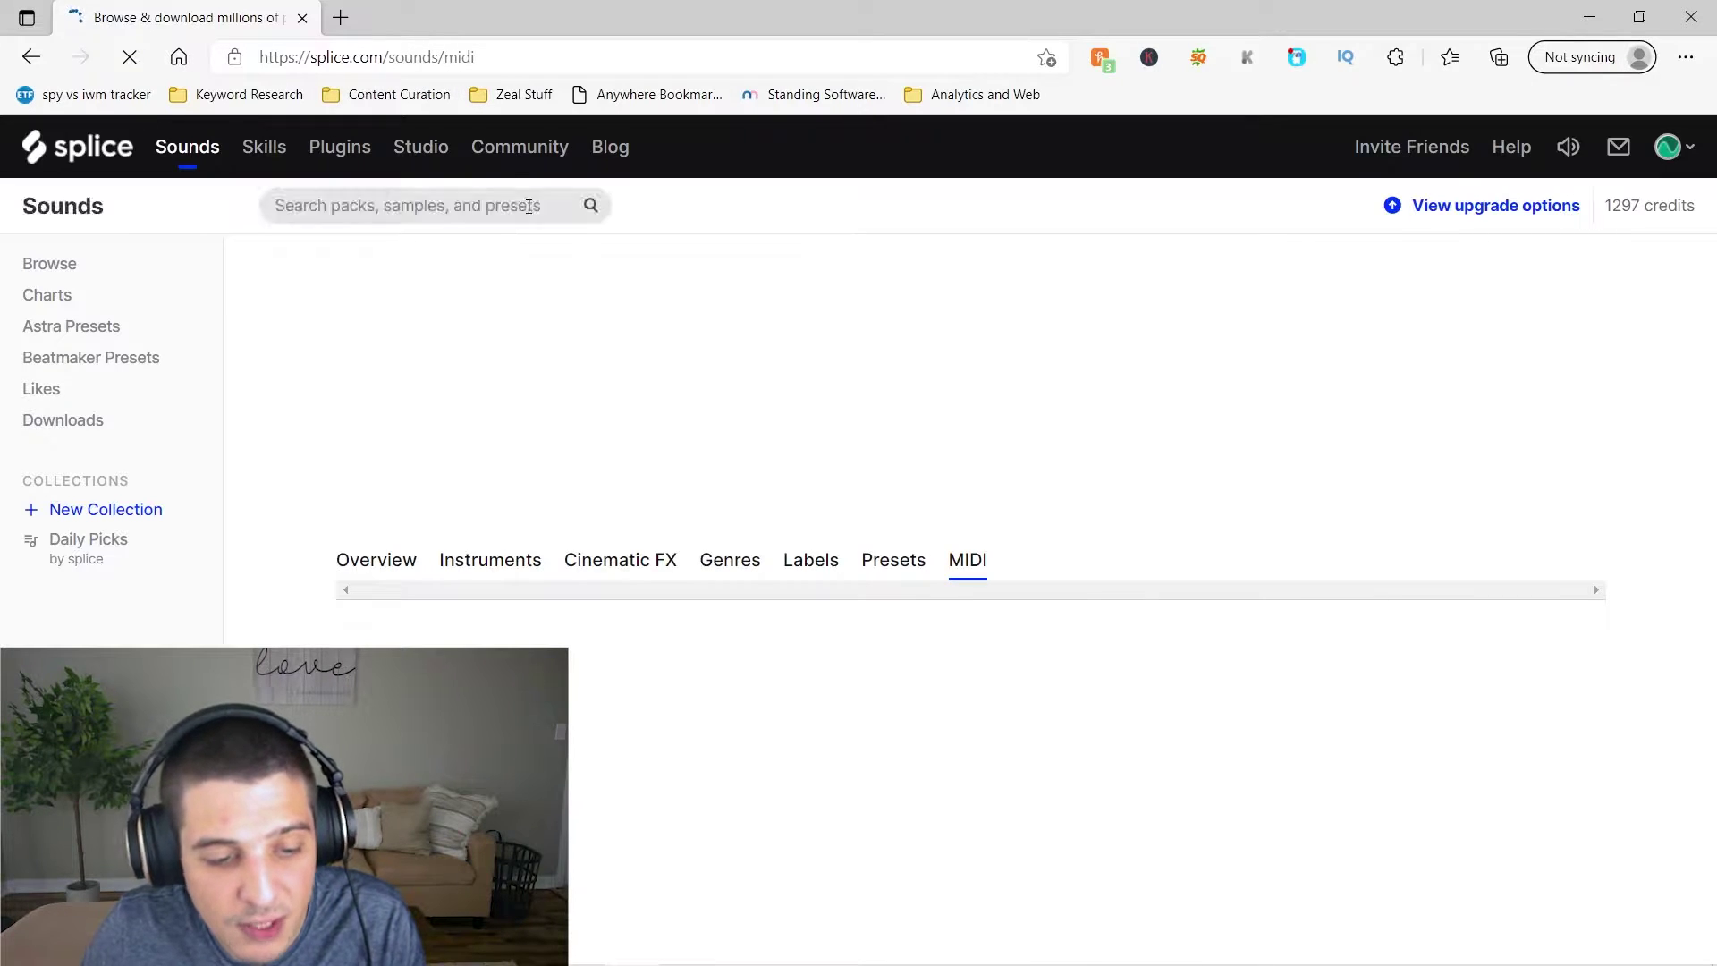
Search the Splice sounds for "vocals" and limit the results to the Reggaeton genre.
{"action": "left_click", "coordinate": [503, 206]}
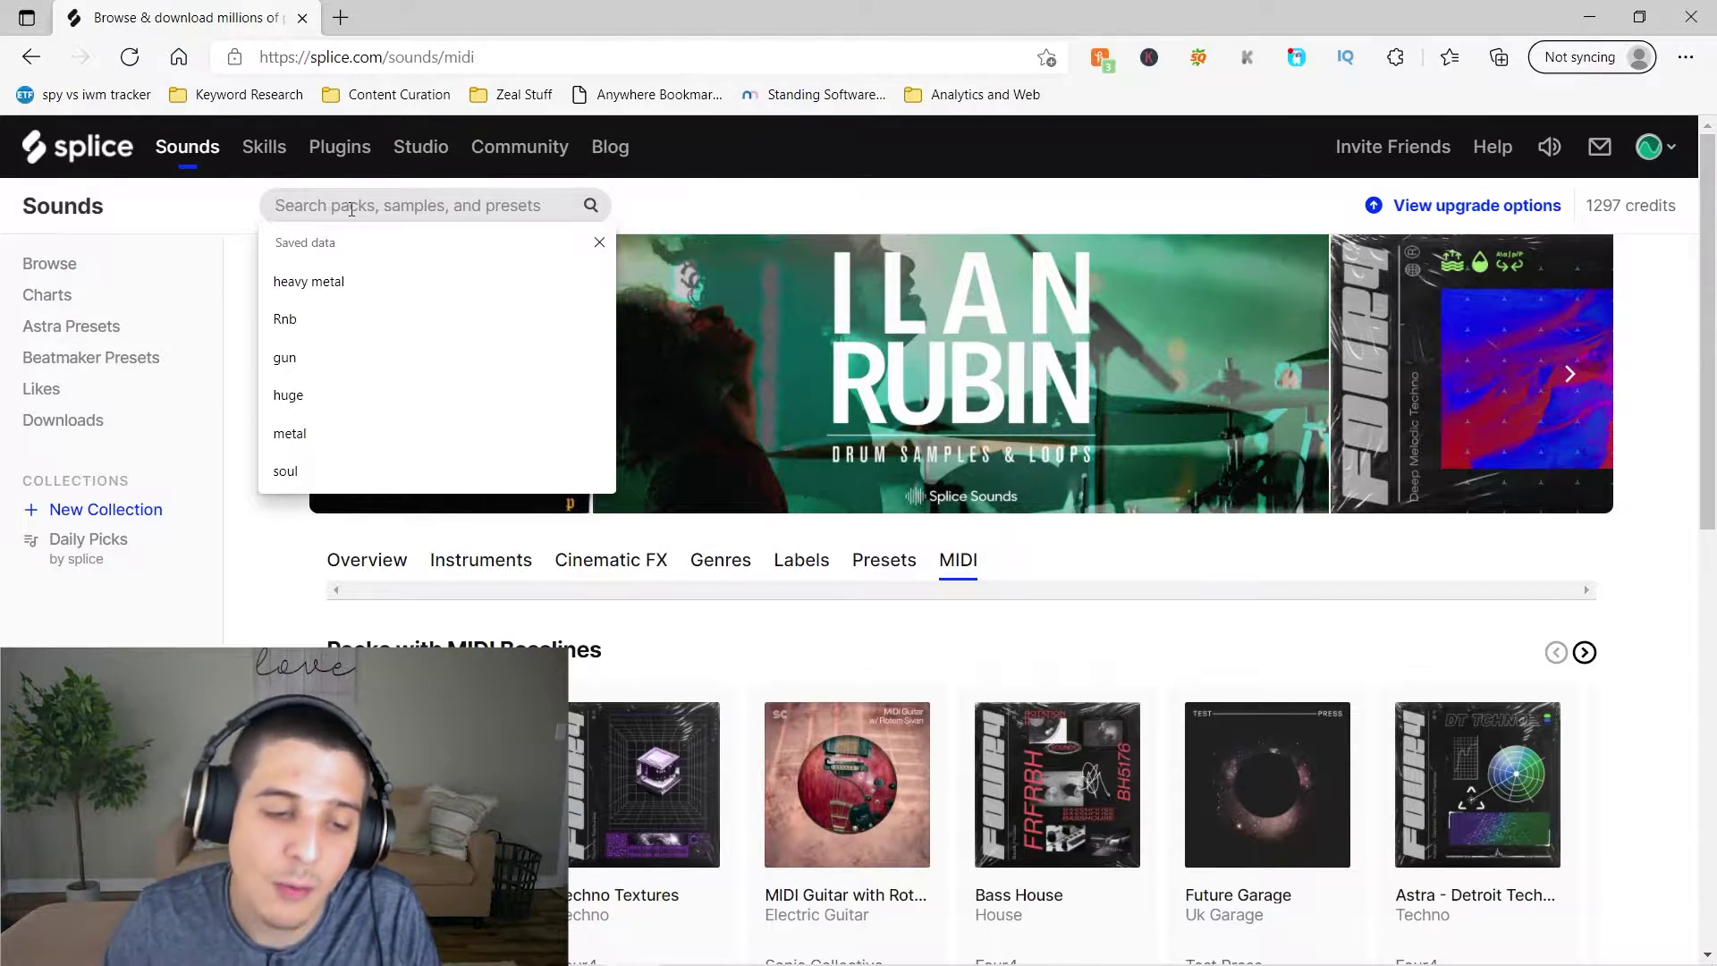
{"action": "type", "text": "vocals"}
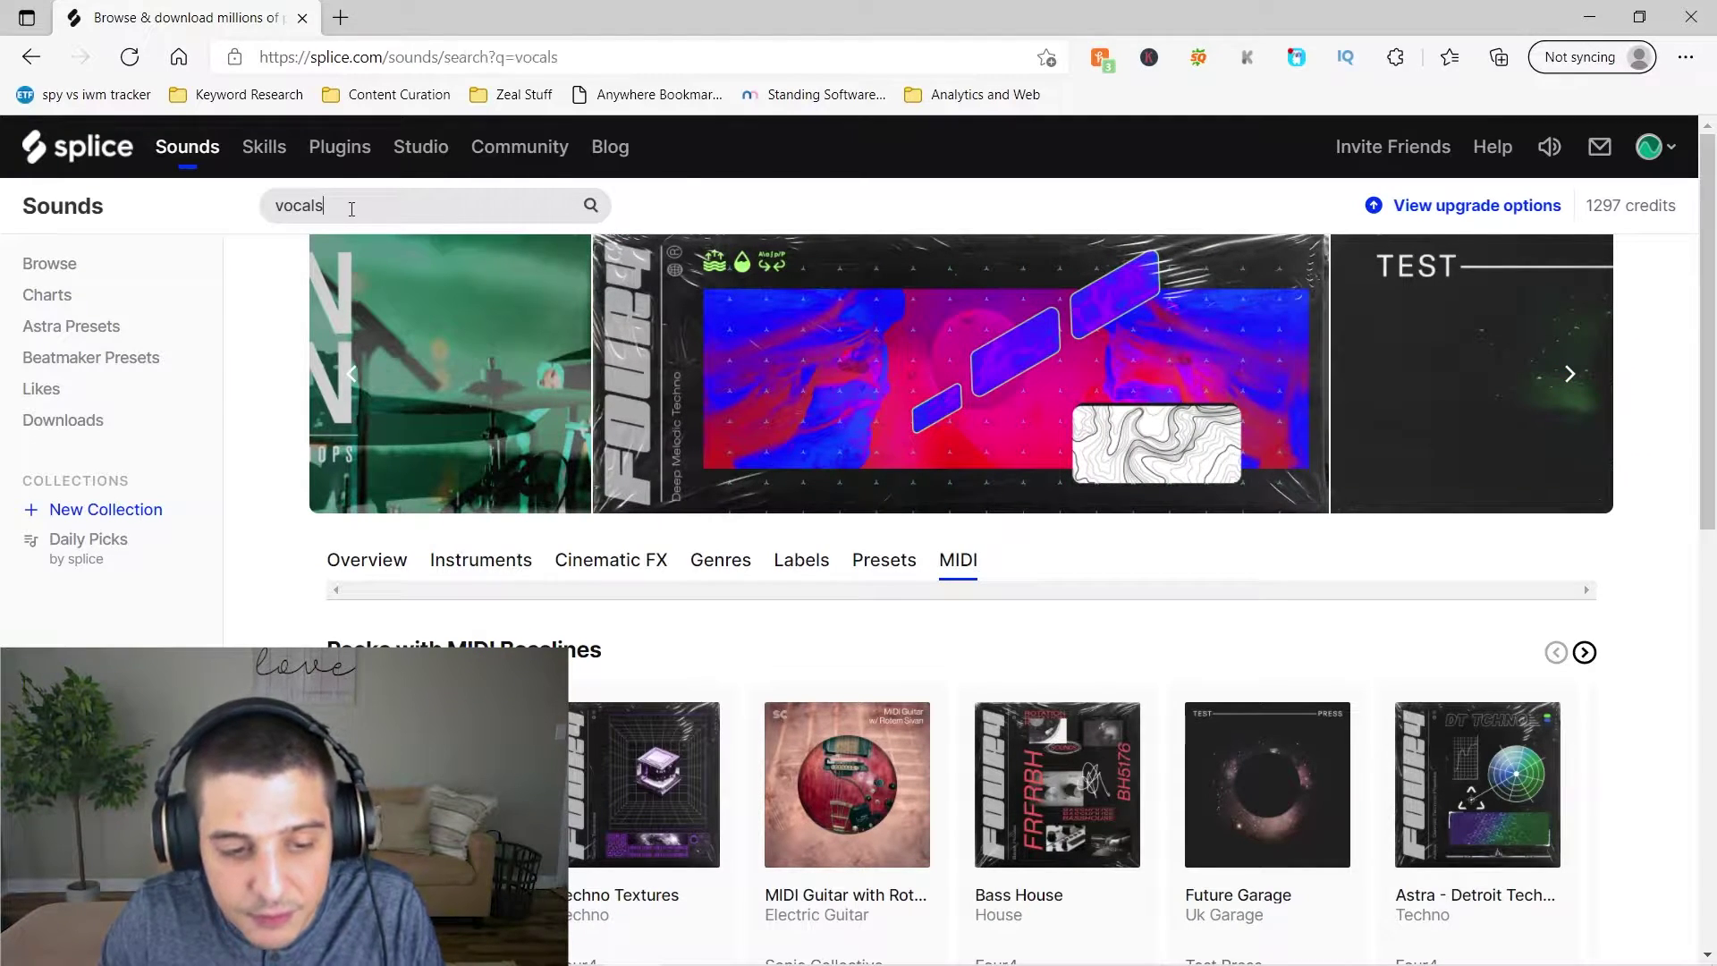
{"action": "key", "text": "Return"}
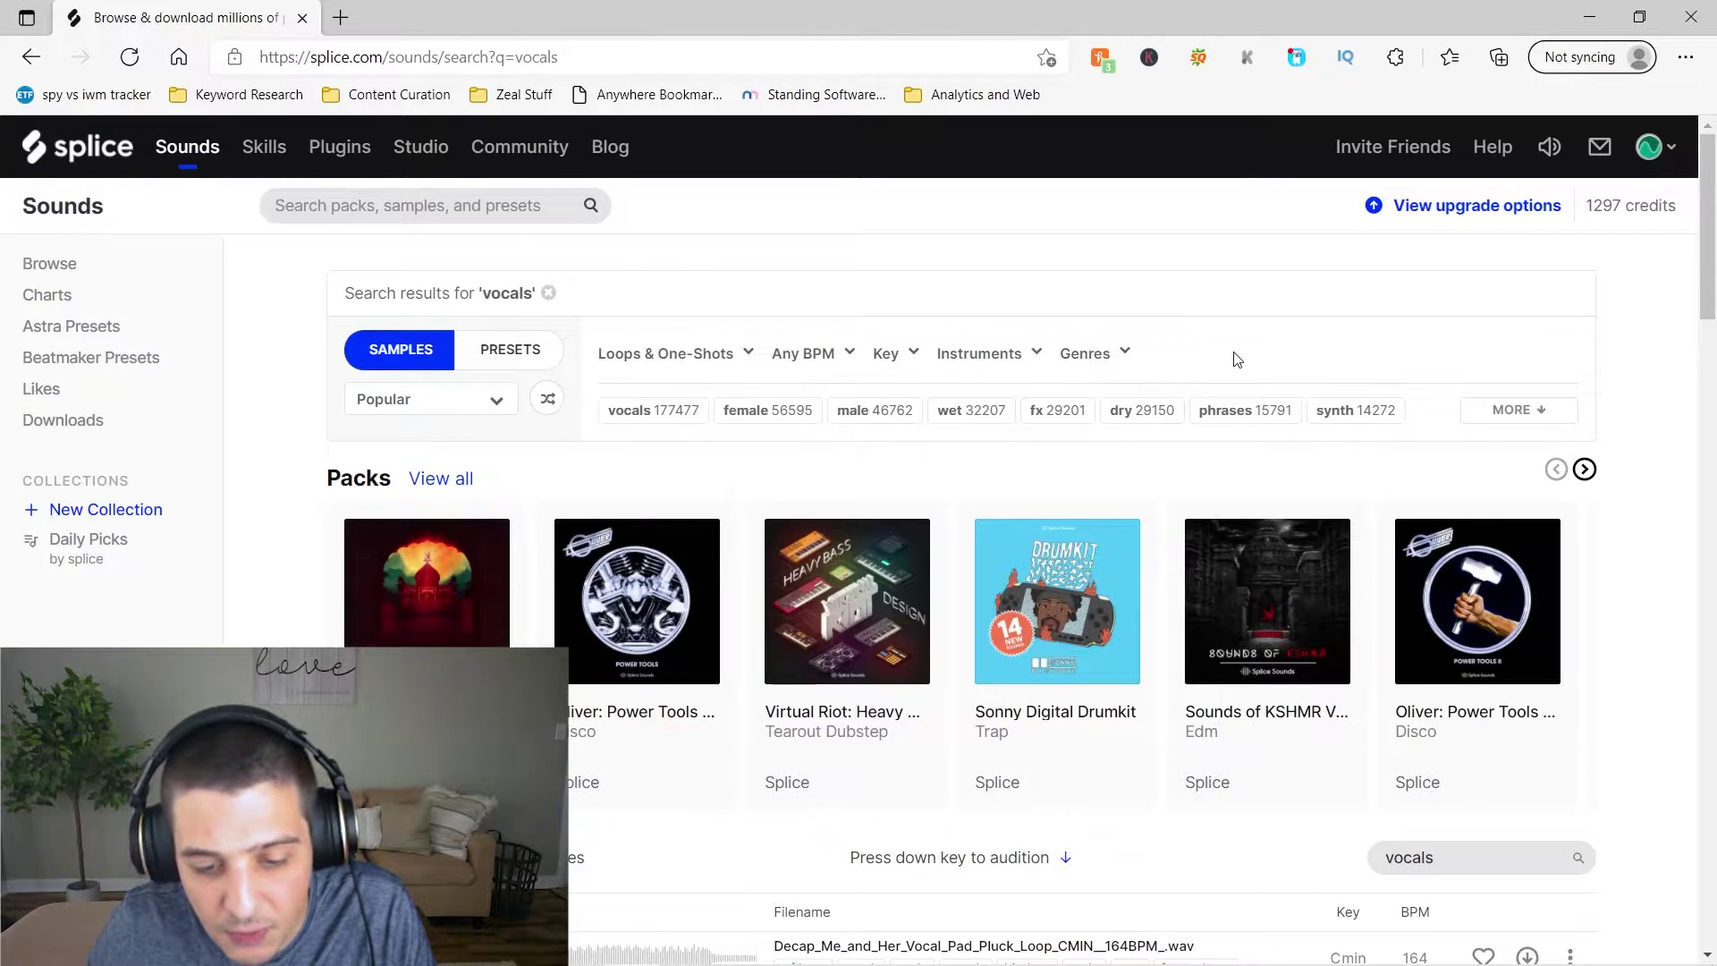
{"action": "left_click", "coordinate": [1116, 353]}
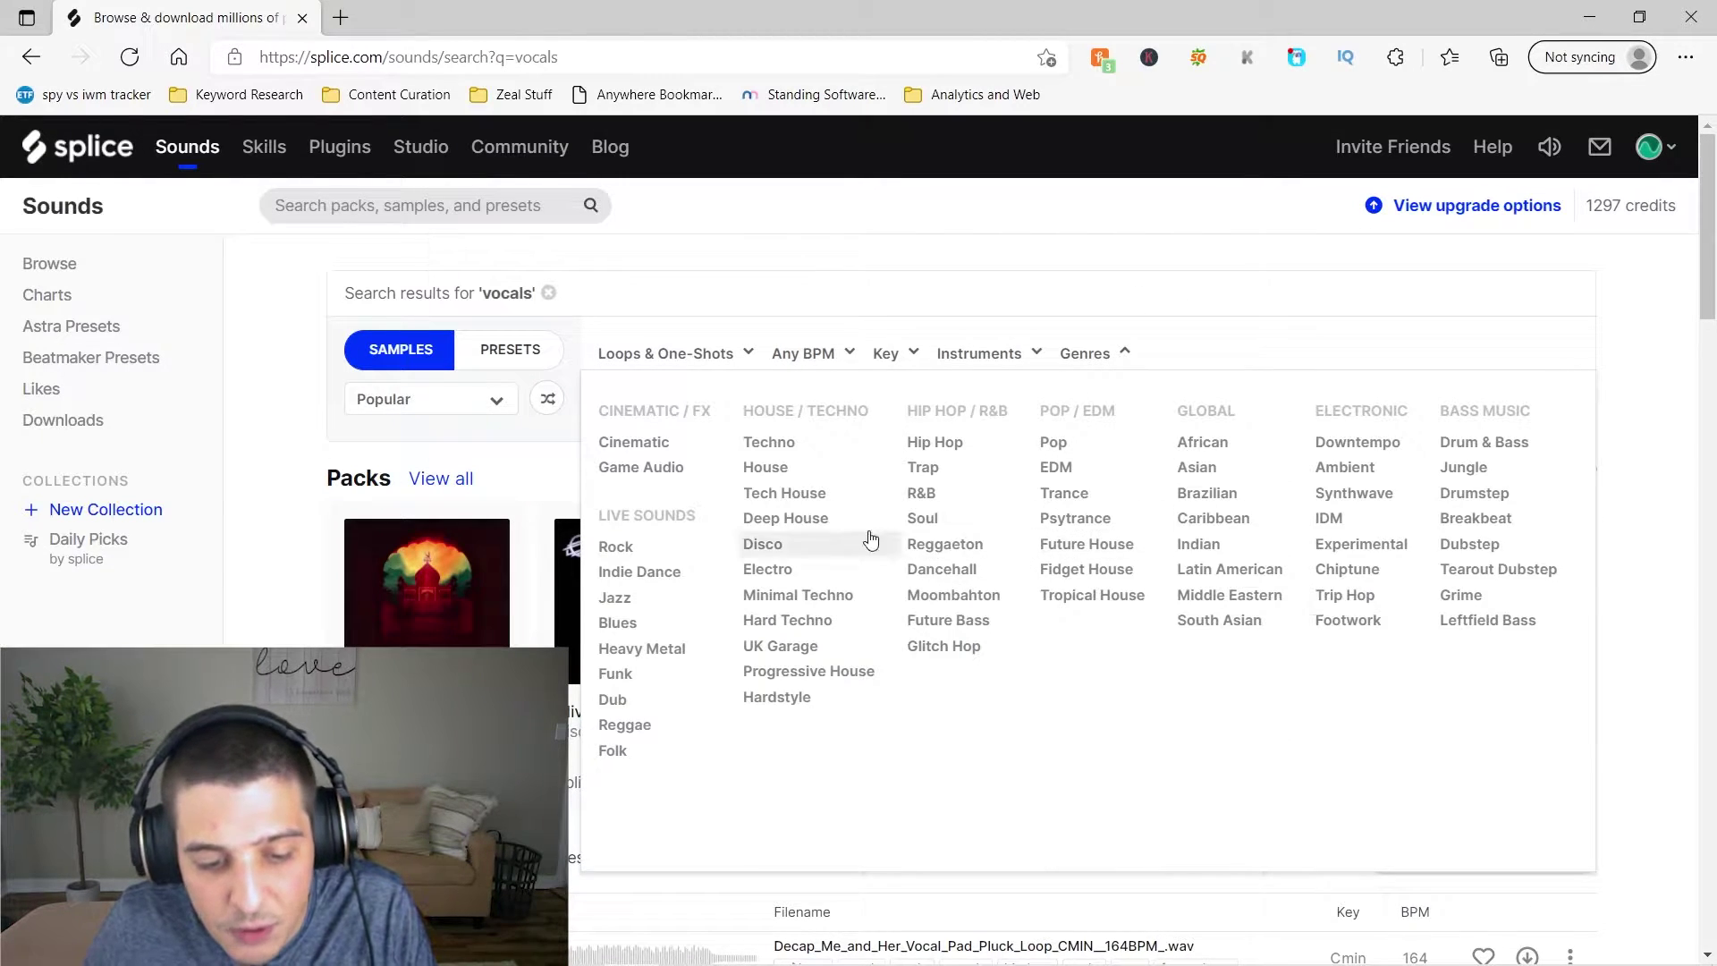
{"action": "left_click", "coordinate": [974, 546]}
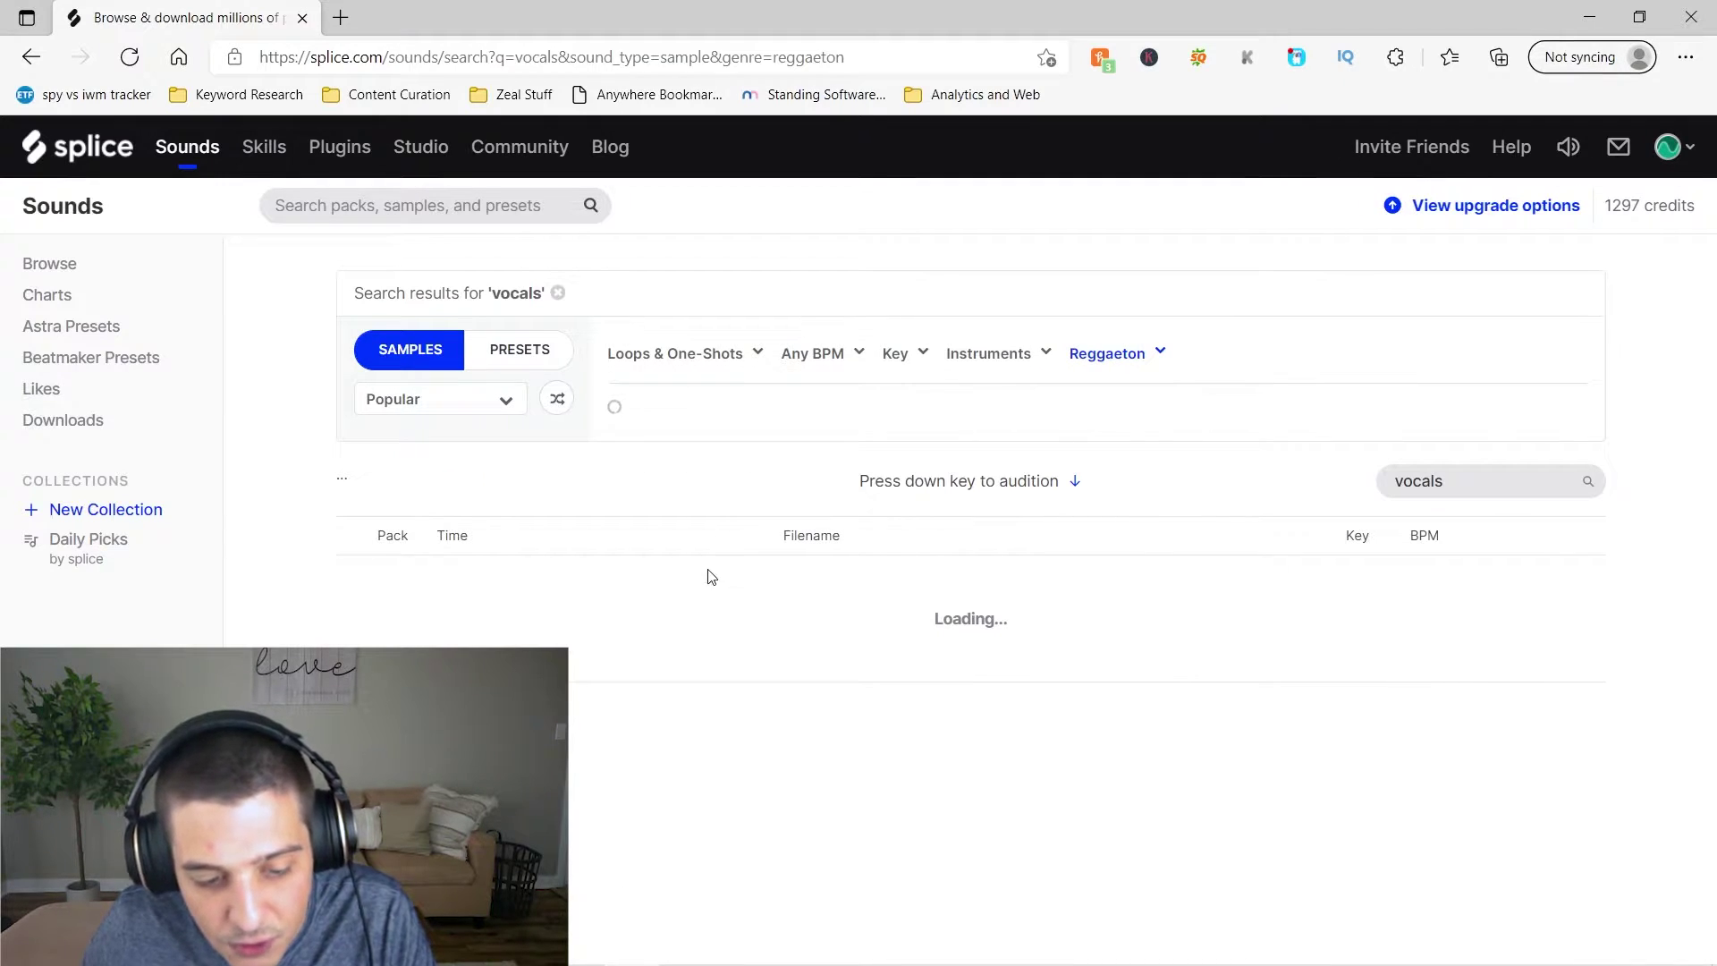
Browse the Reggaeton vocal samples and audition several, including the TROPKILLAZ "hey" one-shot and the pitched creepa vocal FX.
{"action": "scroll", "coordinate": [289, 582], "scroll_direction": "down", "scroll_amount": 4}
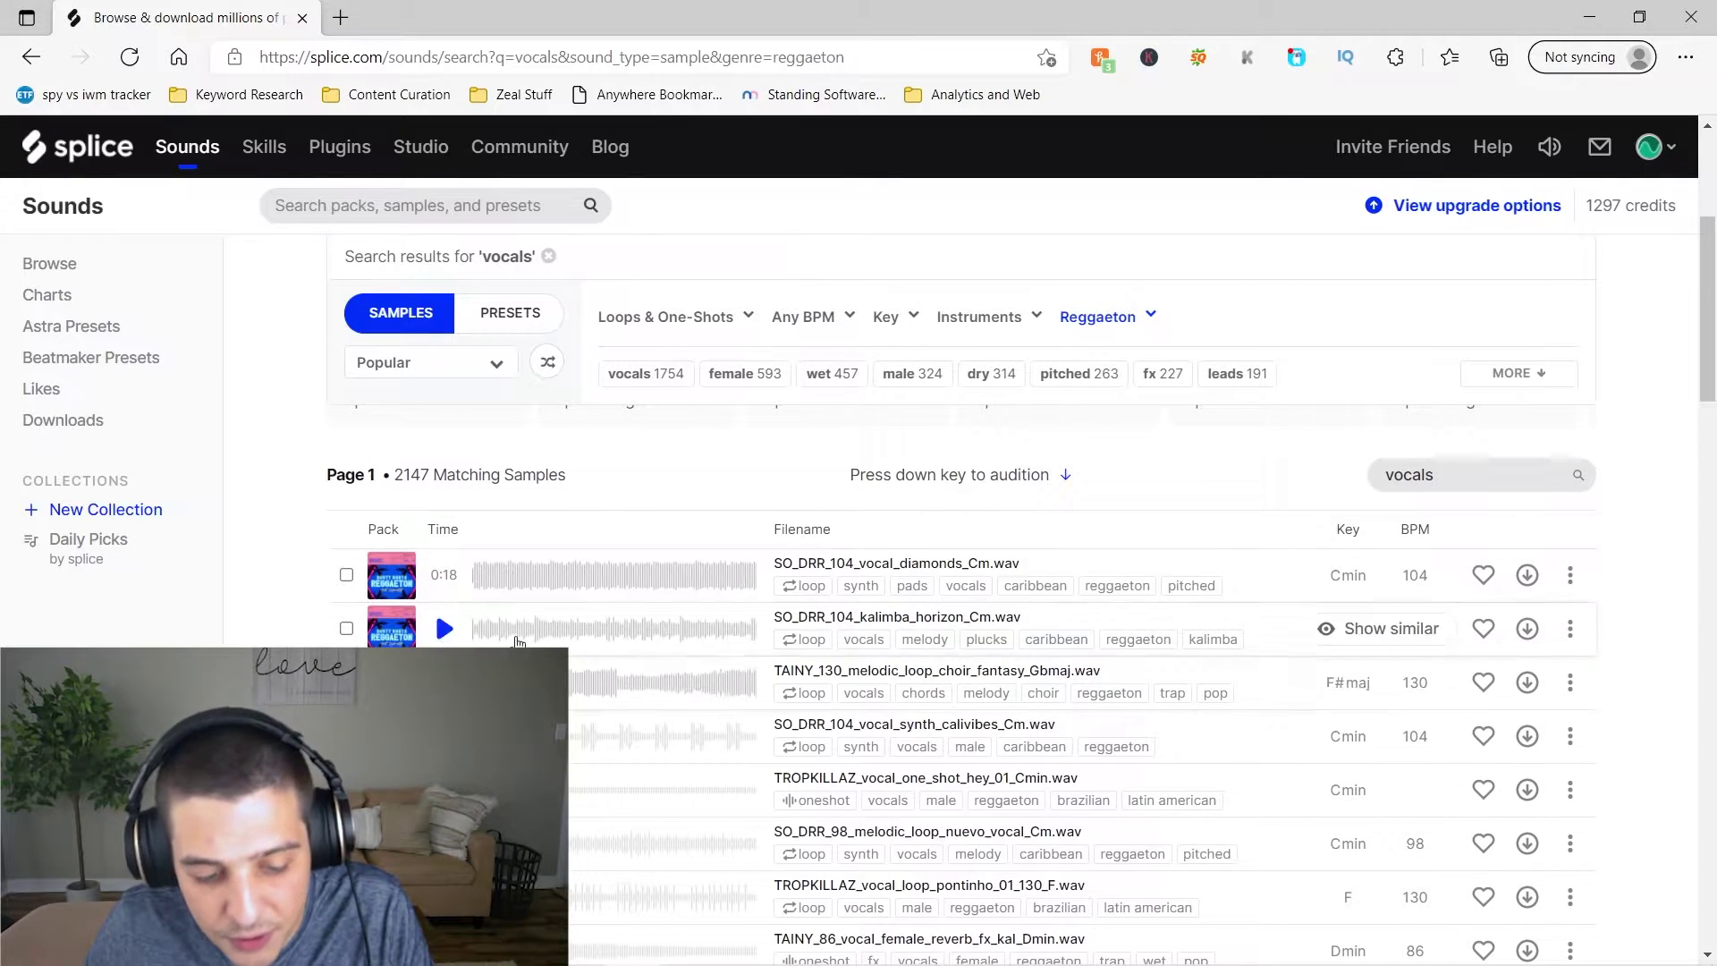
{"action": "scroll", "coordinate": [304, 608], "scroll_direction": "down", "scroll_amount": 4}
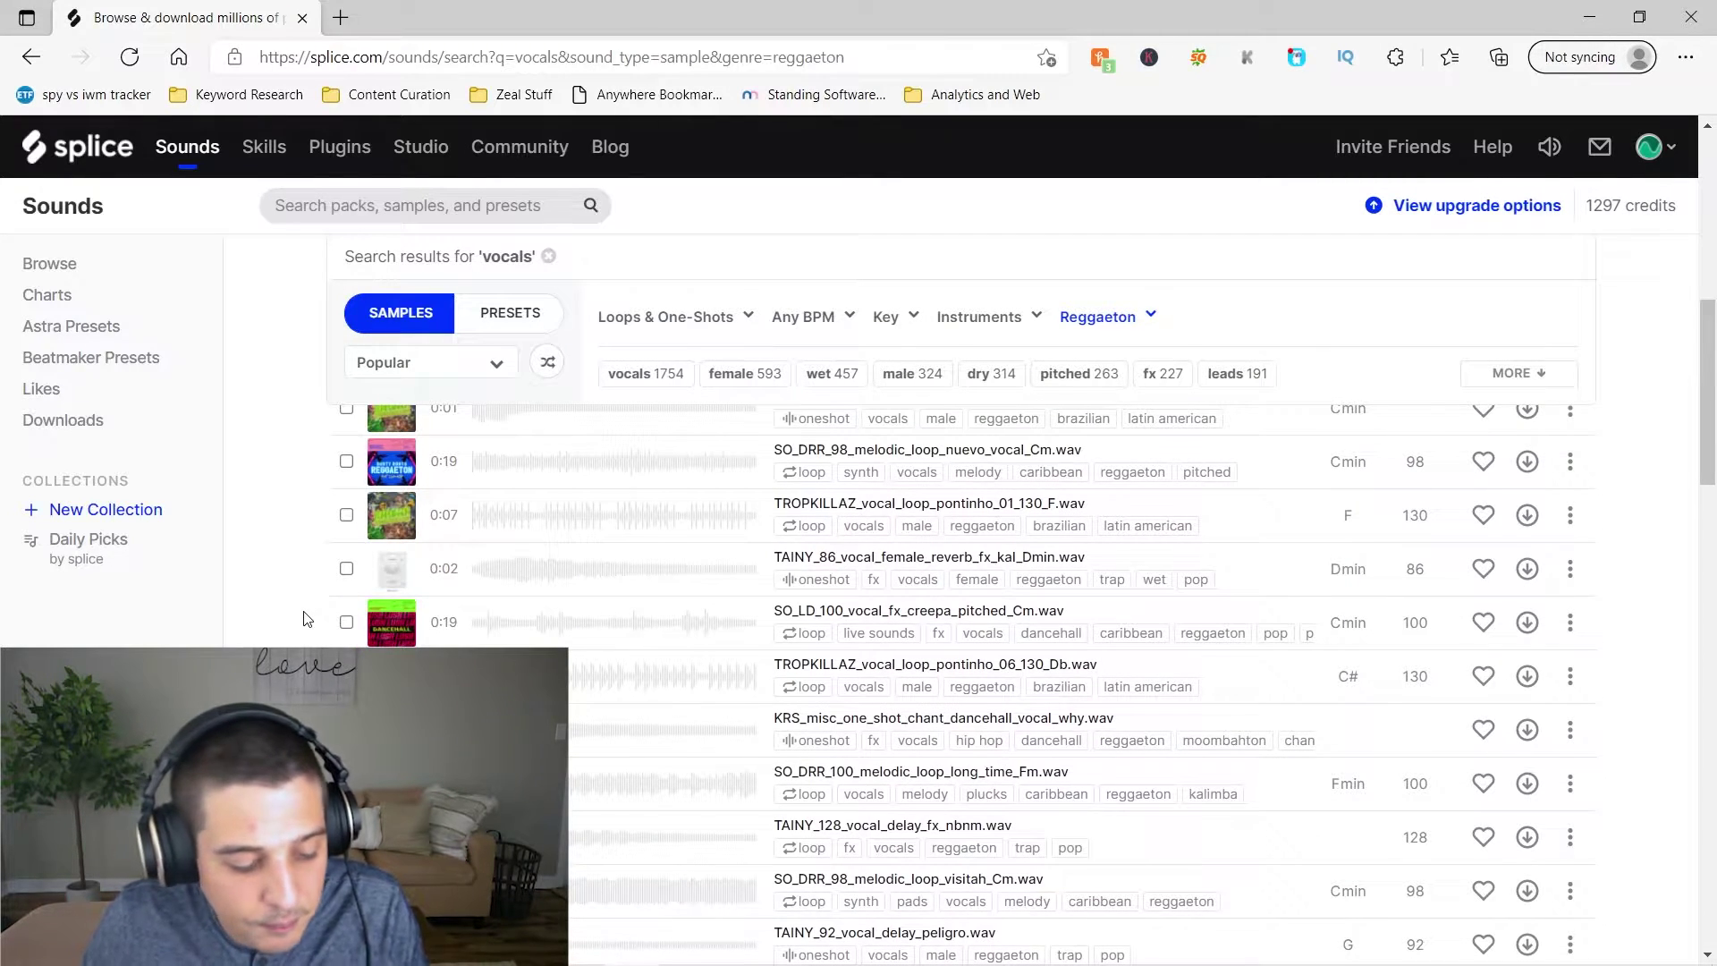
{"action": "scroll", "coordinate": [309, 615], "scroll_direction": "down", "scroll_amount": 3}
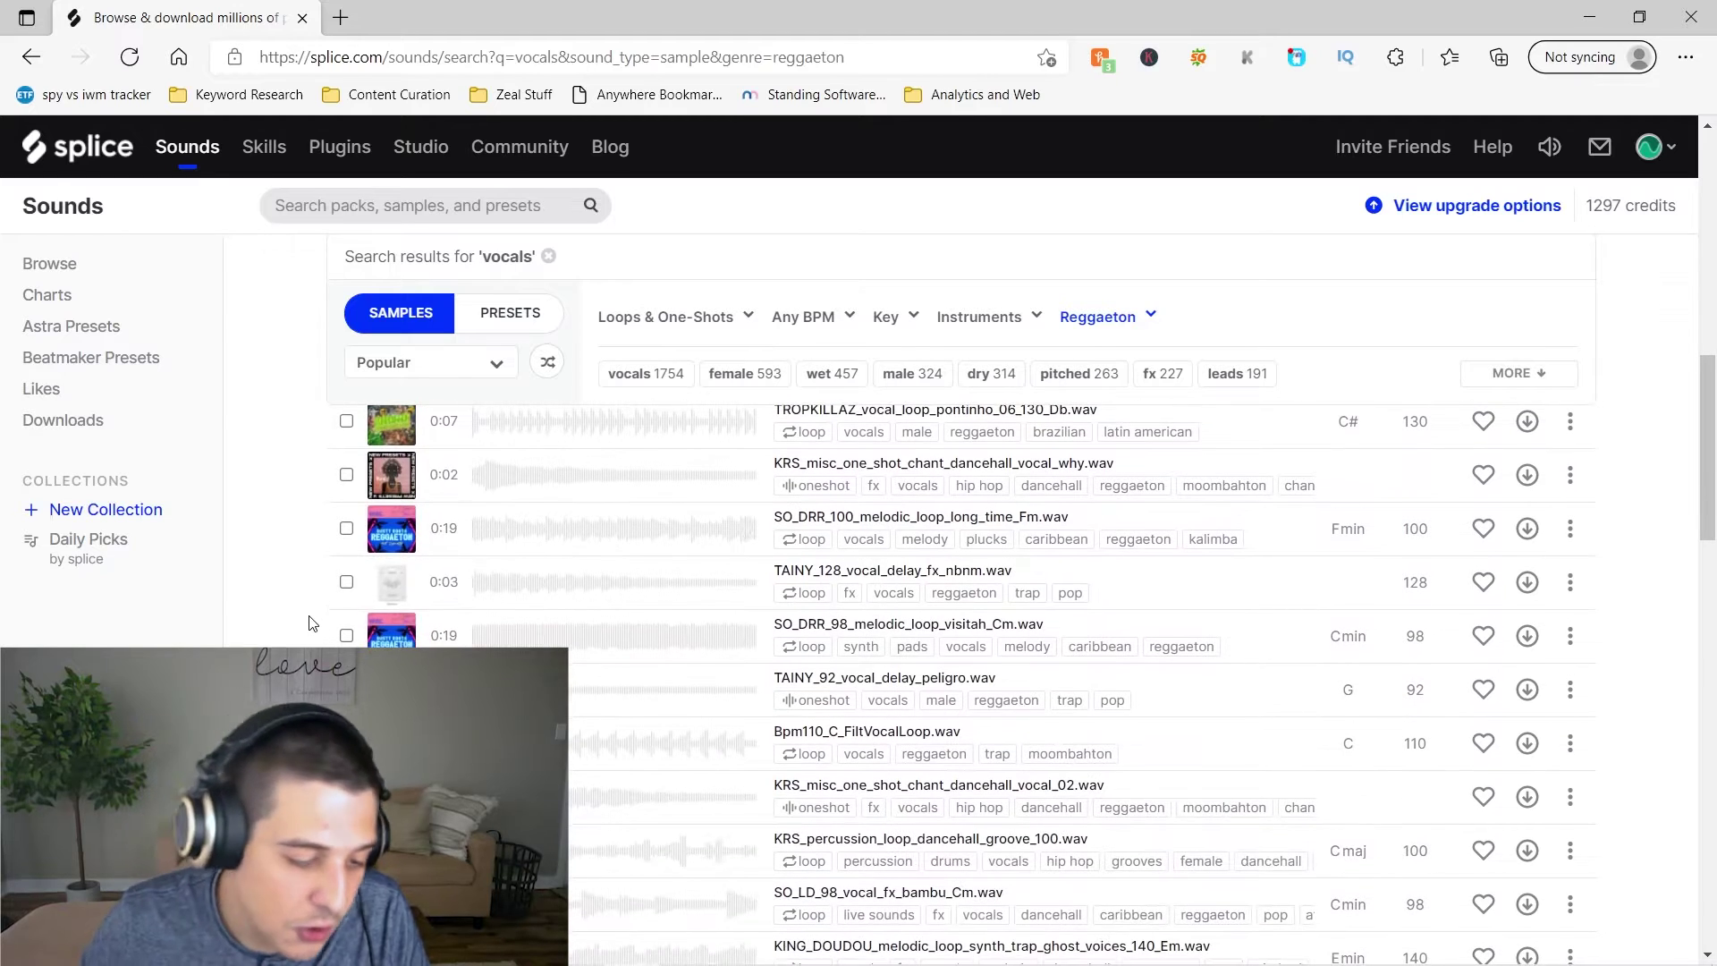
{"action": "scroll", "coordinate": [300, 613], "scroll_direction": "up", "scroll_amount": 4}
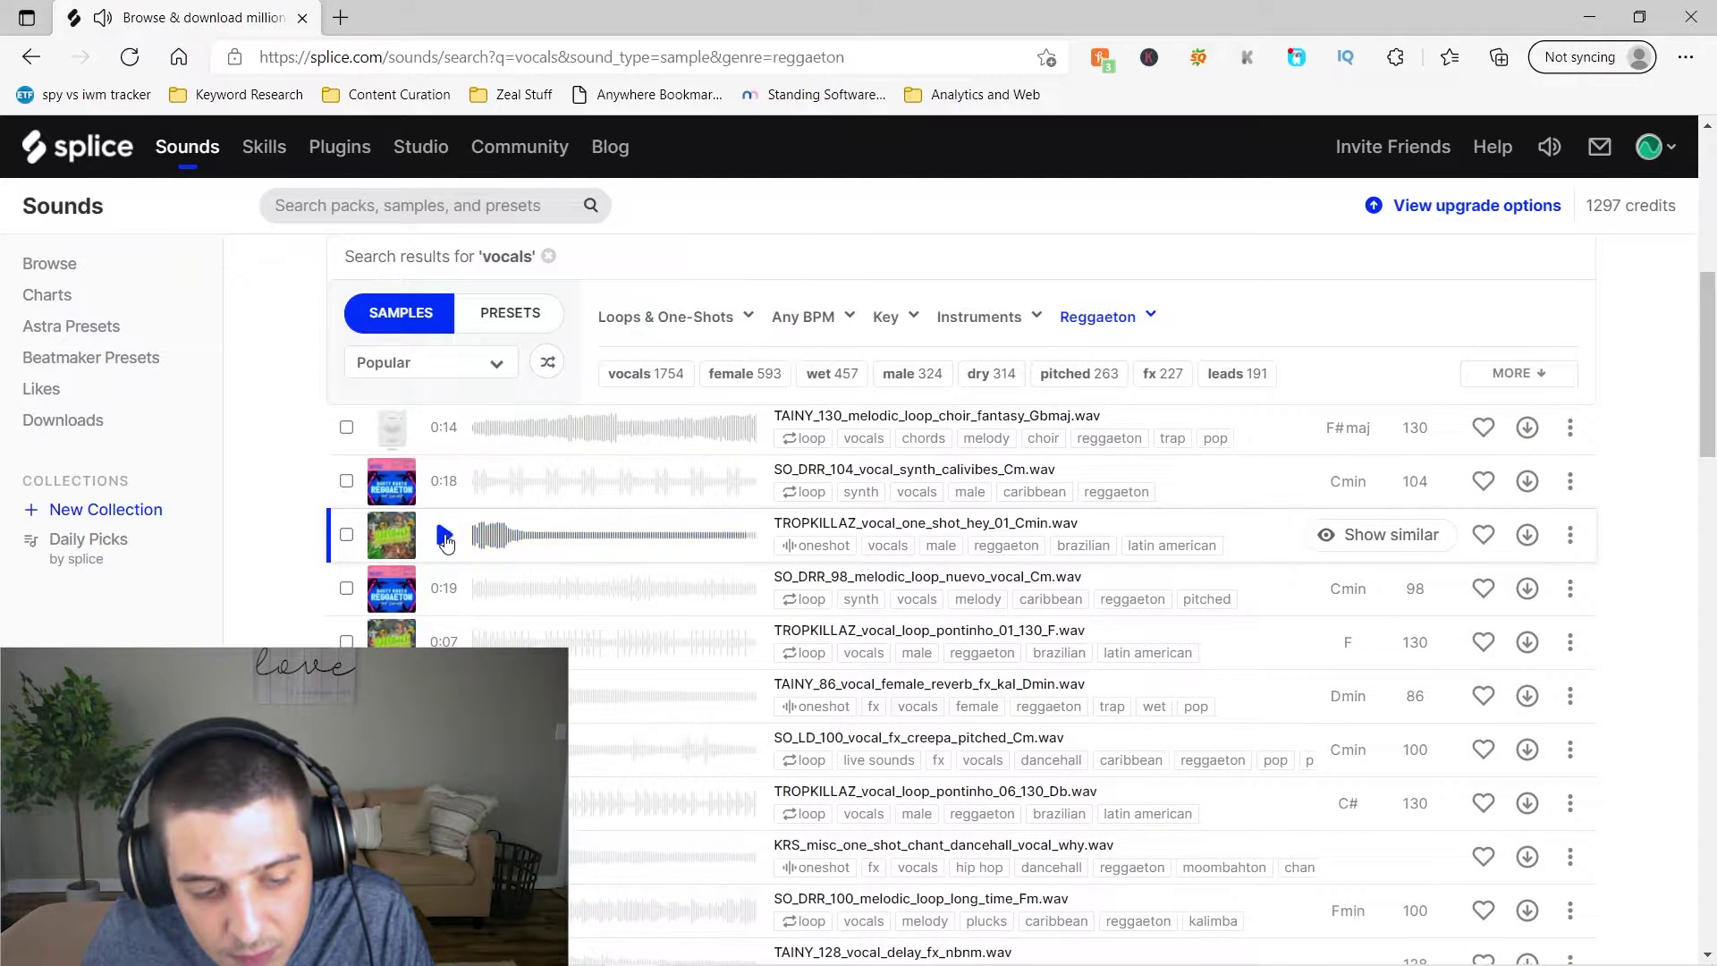
{"action": "scroll", "coordinate": [445, 539], "scroll_direction": "up", "scroll_amount": 3}
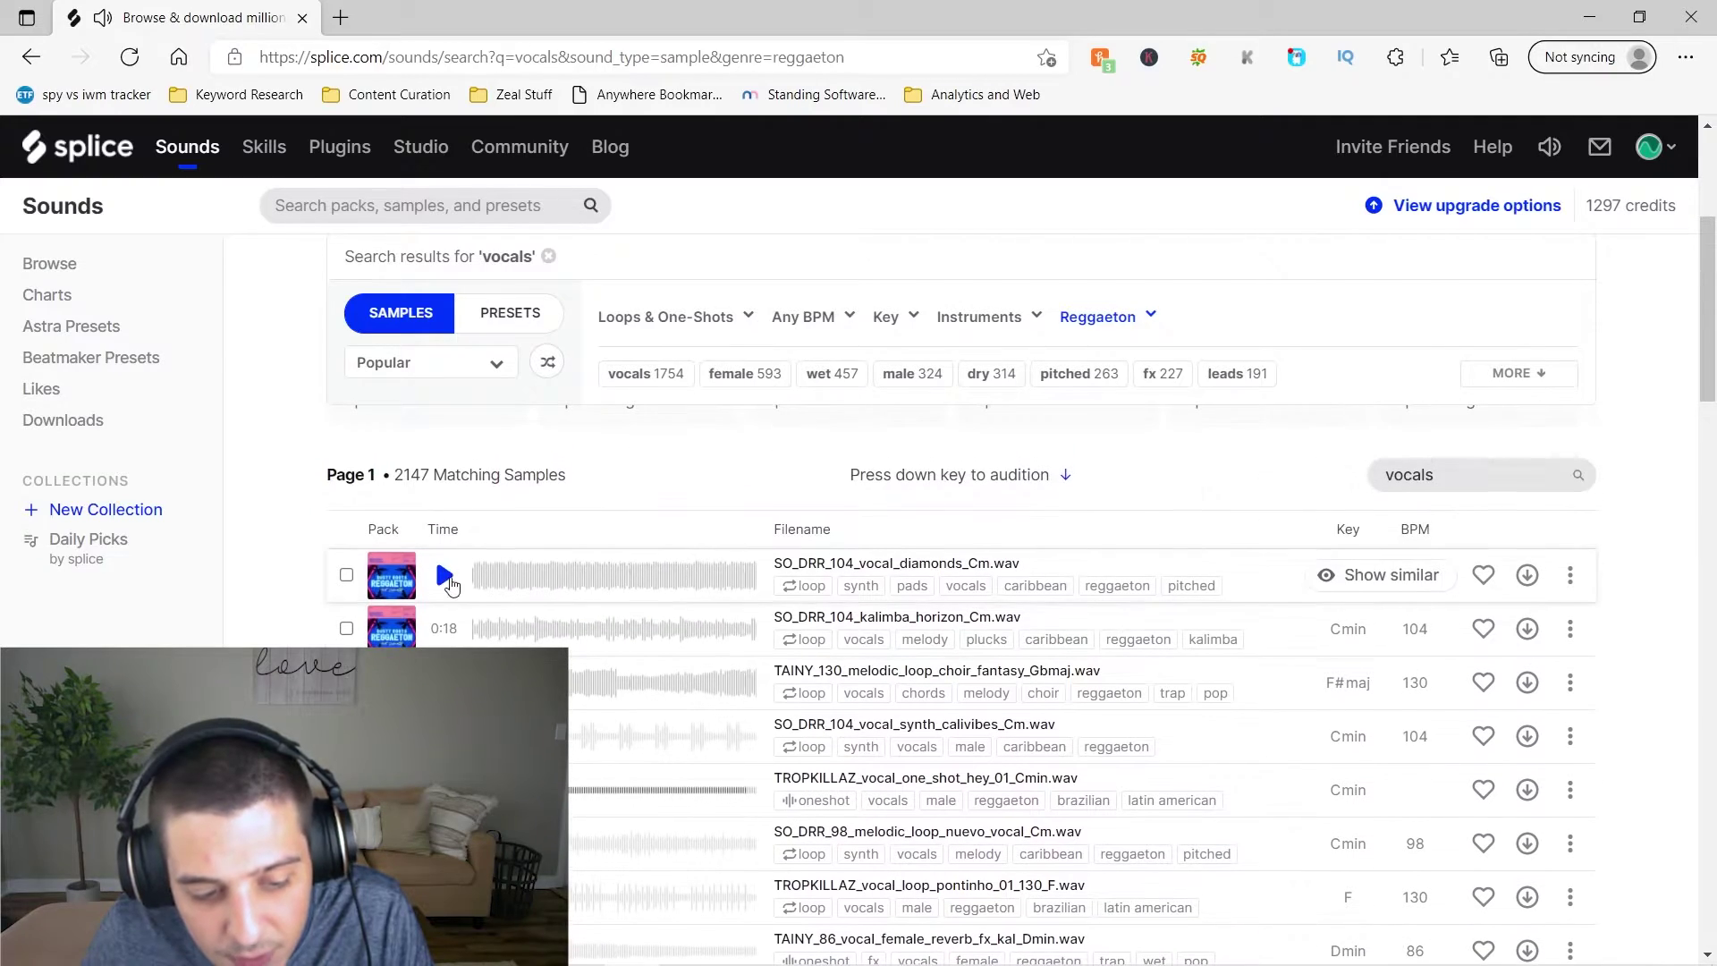
{"action": "scroll", "coordinate": [433, 536], "scroll_direction": "down", "scroll_amount": 5}
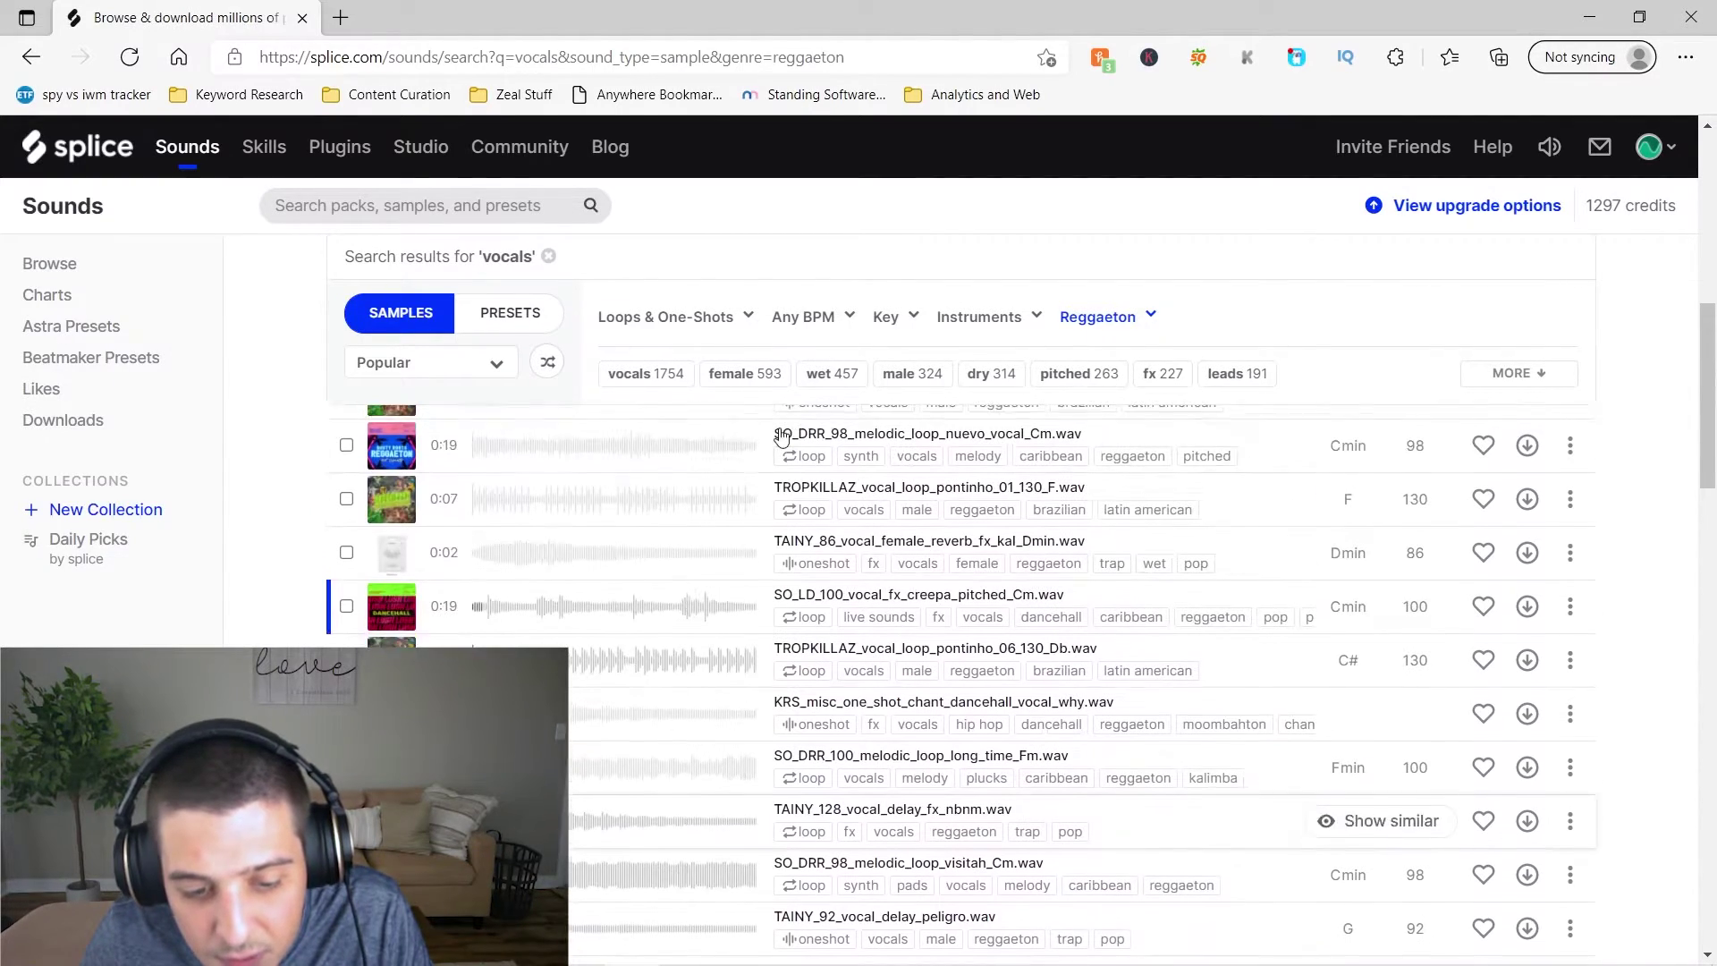
Filter the vocal results by the male and dry tags and change the genre to Dancehall.
{"action": "left_click", "coordinate": [907, 381]}
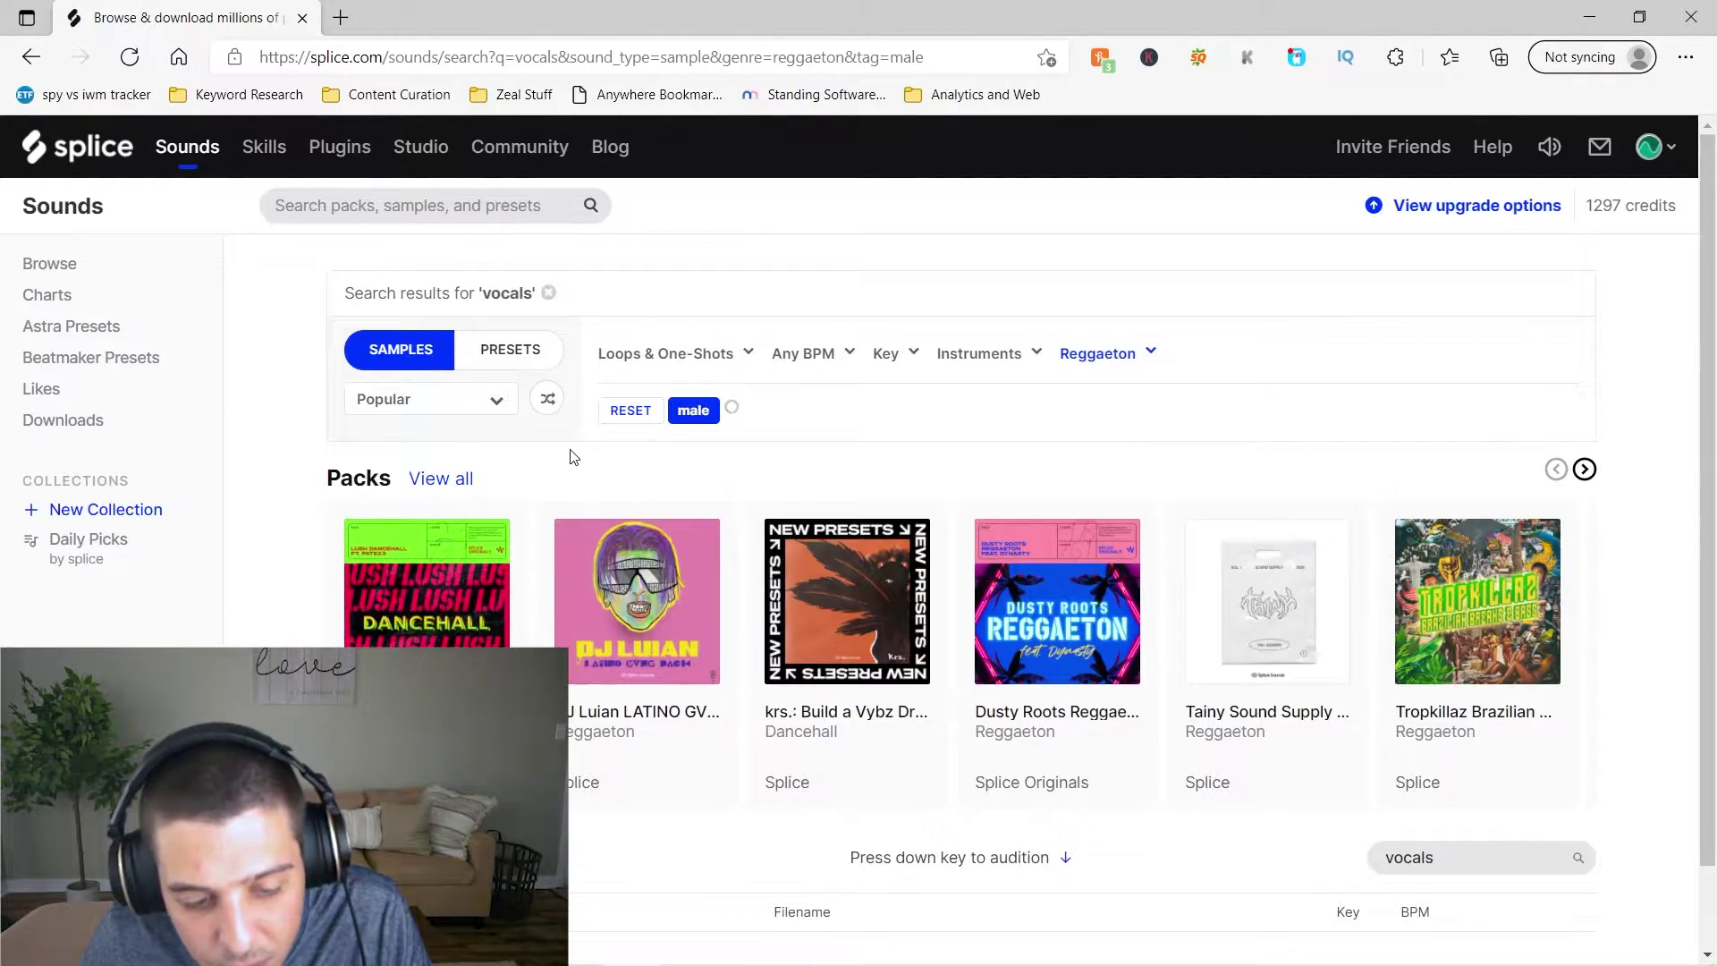
{"action": "left_click", "coordinate": [1089, 424]}
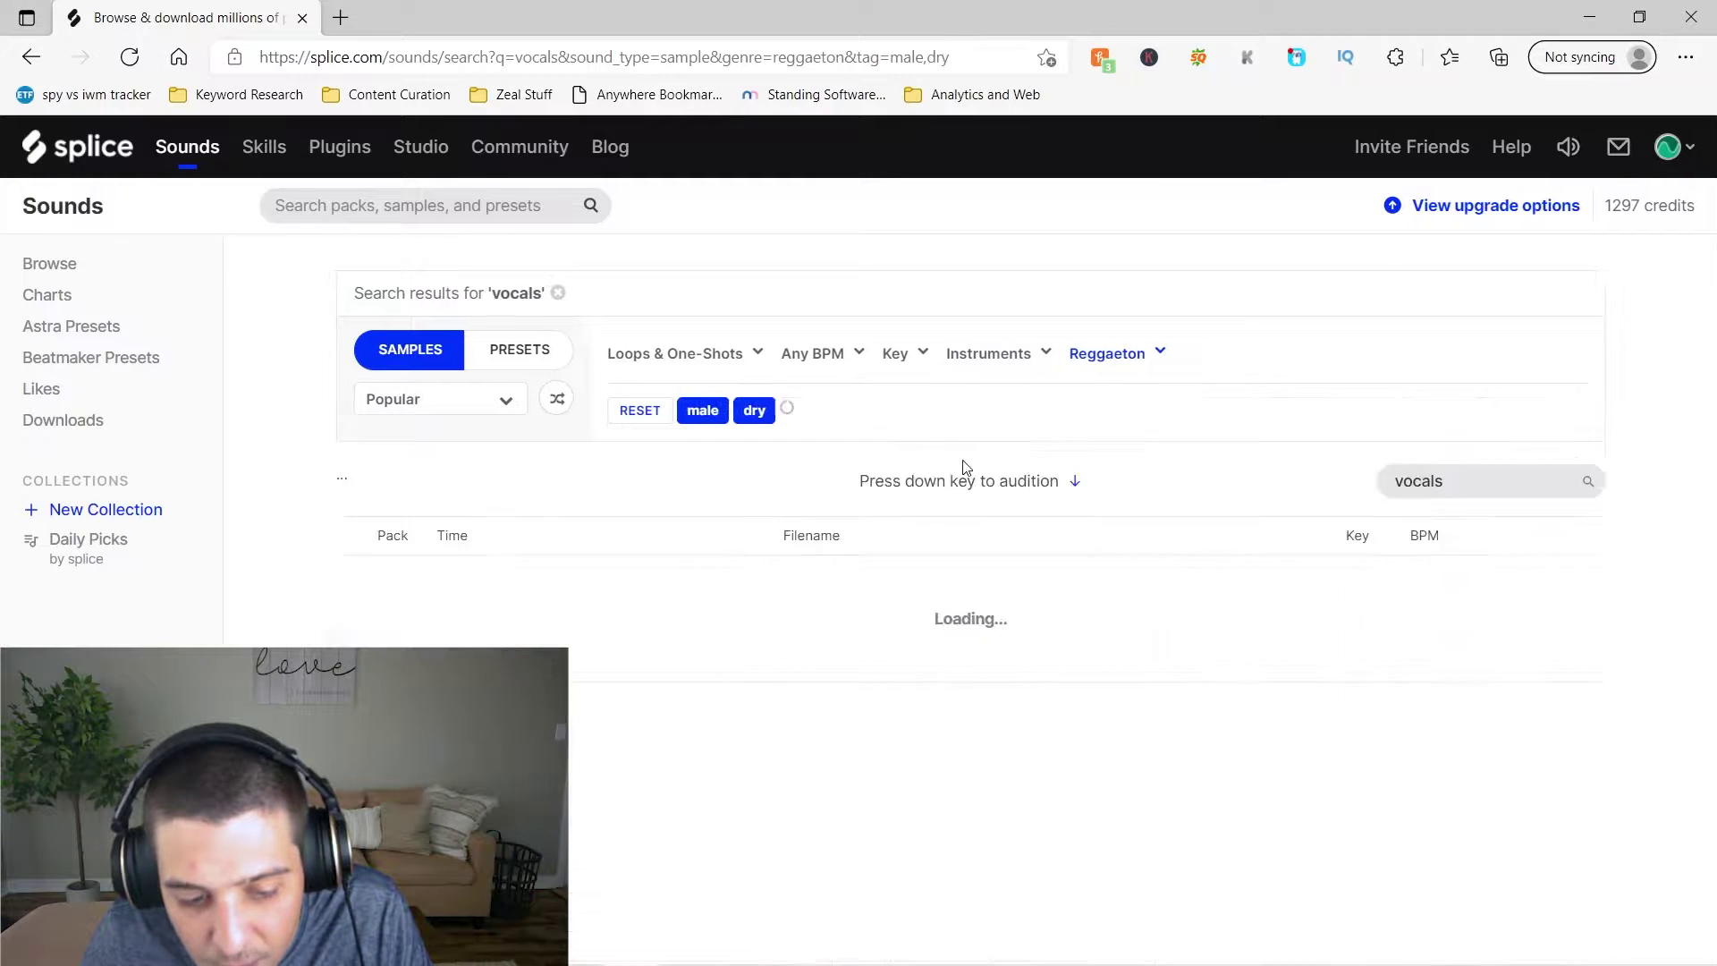
{"action": "left_click", "coordinate": [1152, 317]}
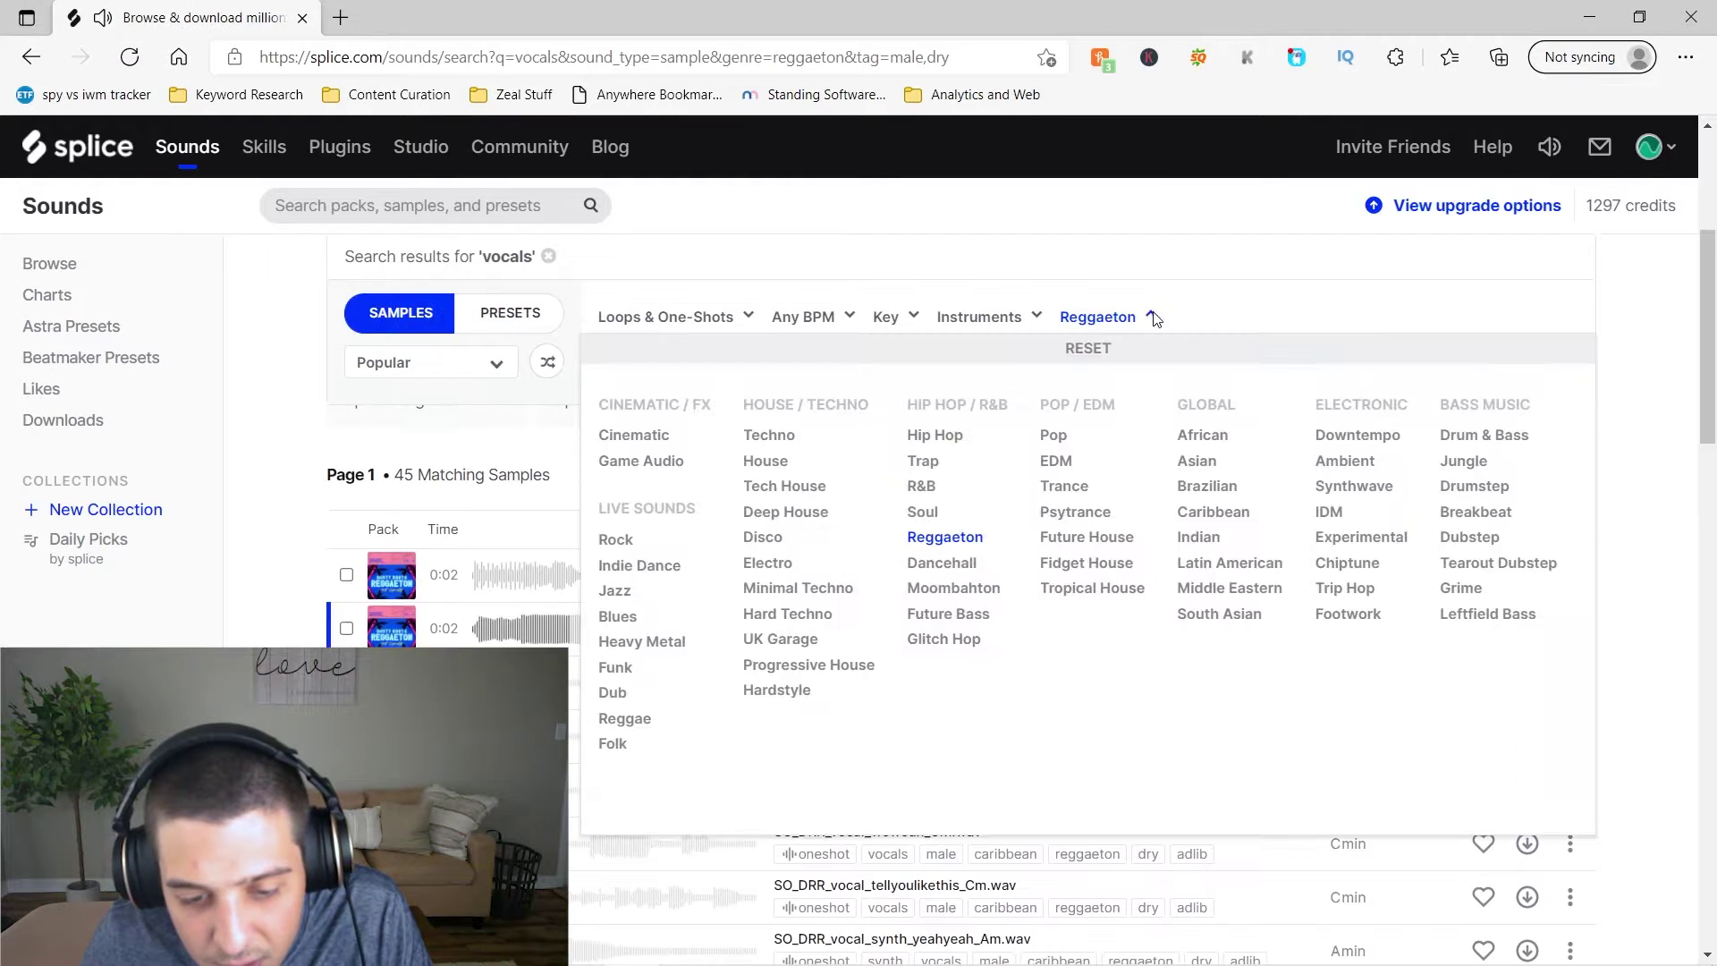
{"action": "left_click", "coordinate": [978, 565]}
Audition the male, dry Dancehall vocals, including the More_Fiya, Go_Fi_Dem and Soldier loops.
{"action": "scroll", "coordinate": [626, 582], "scroll_direction": "down", "scroll_amount": 2}
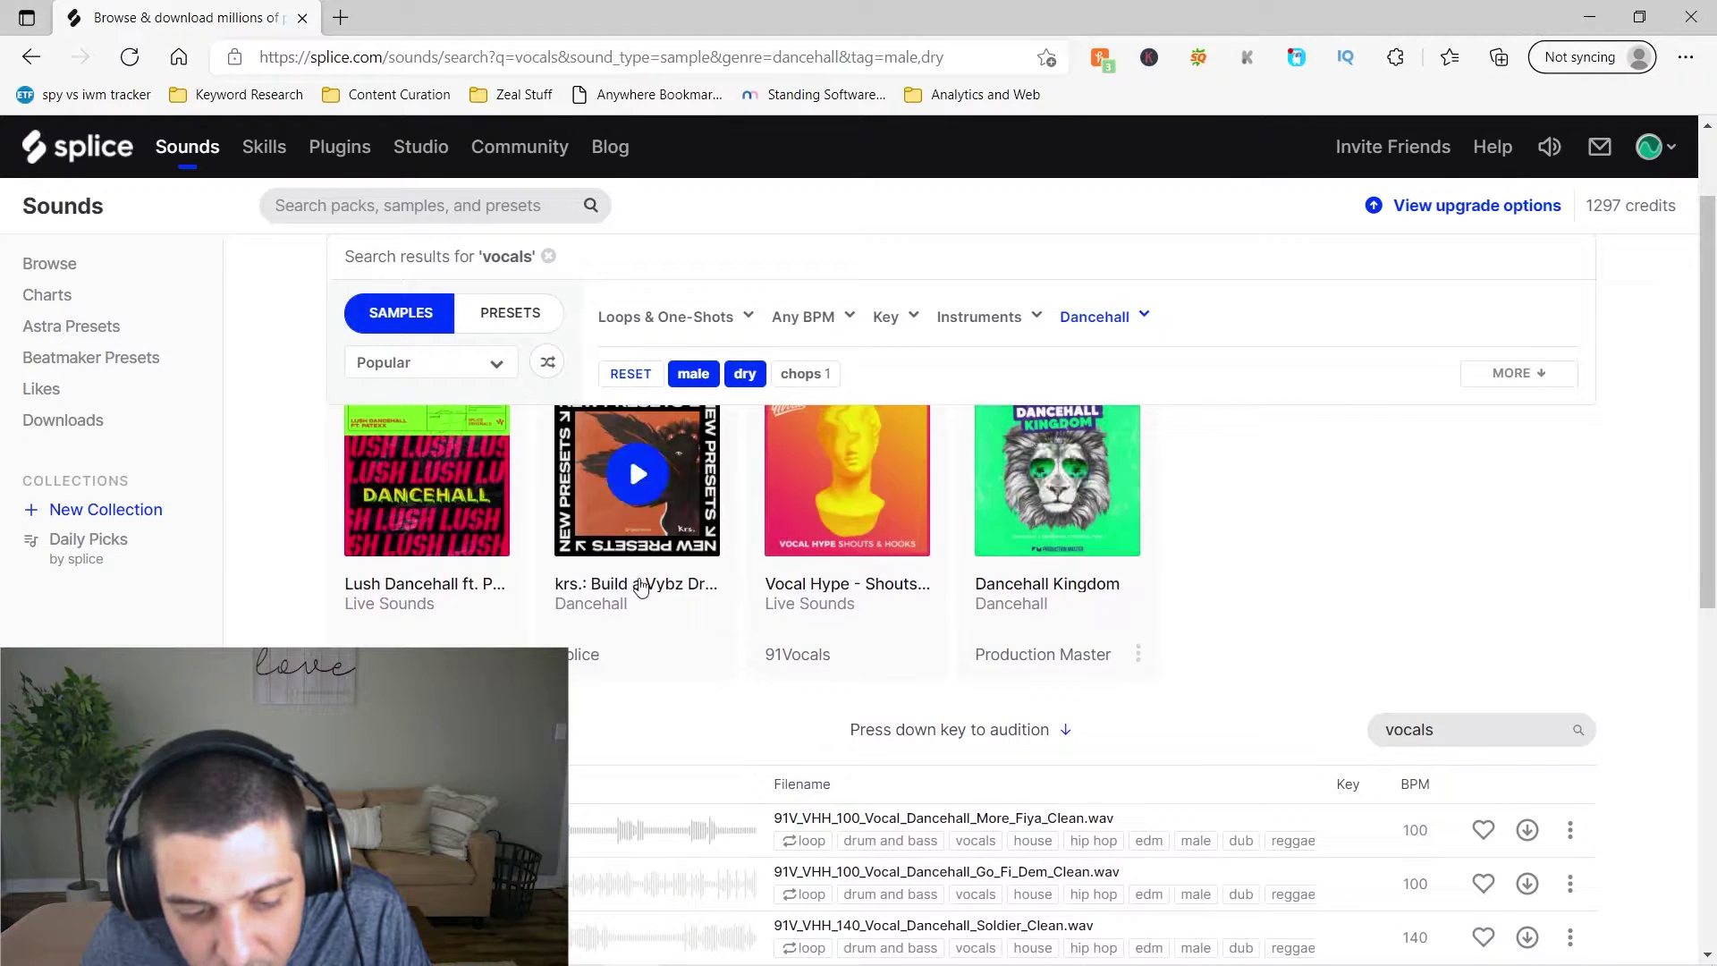
{"action": "scroll", "coordinate": [617, 465], "scroll_direction": "down", "scroll_amount": 2}
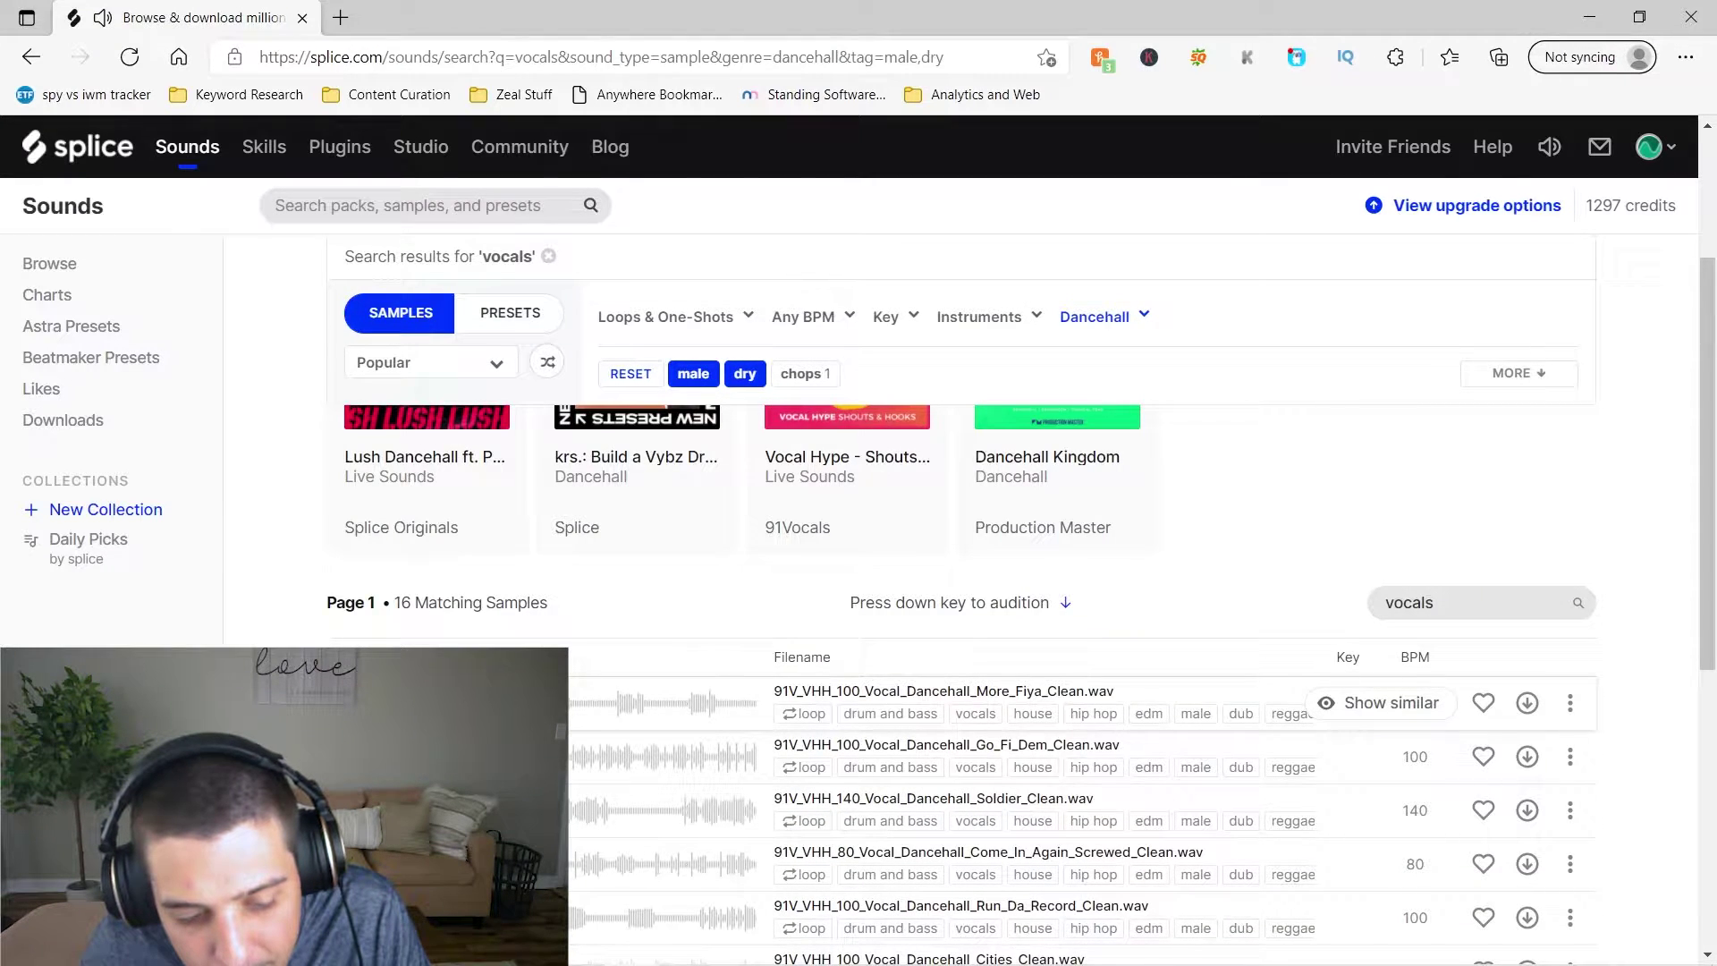
{"action": "scroll", "coordinate": [625, 537], "scroll_direction": "down", "scroll_amount": 4}
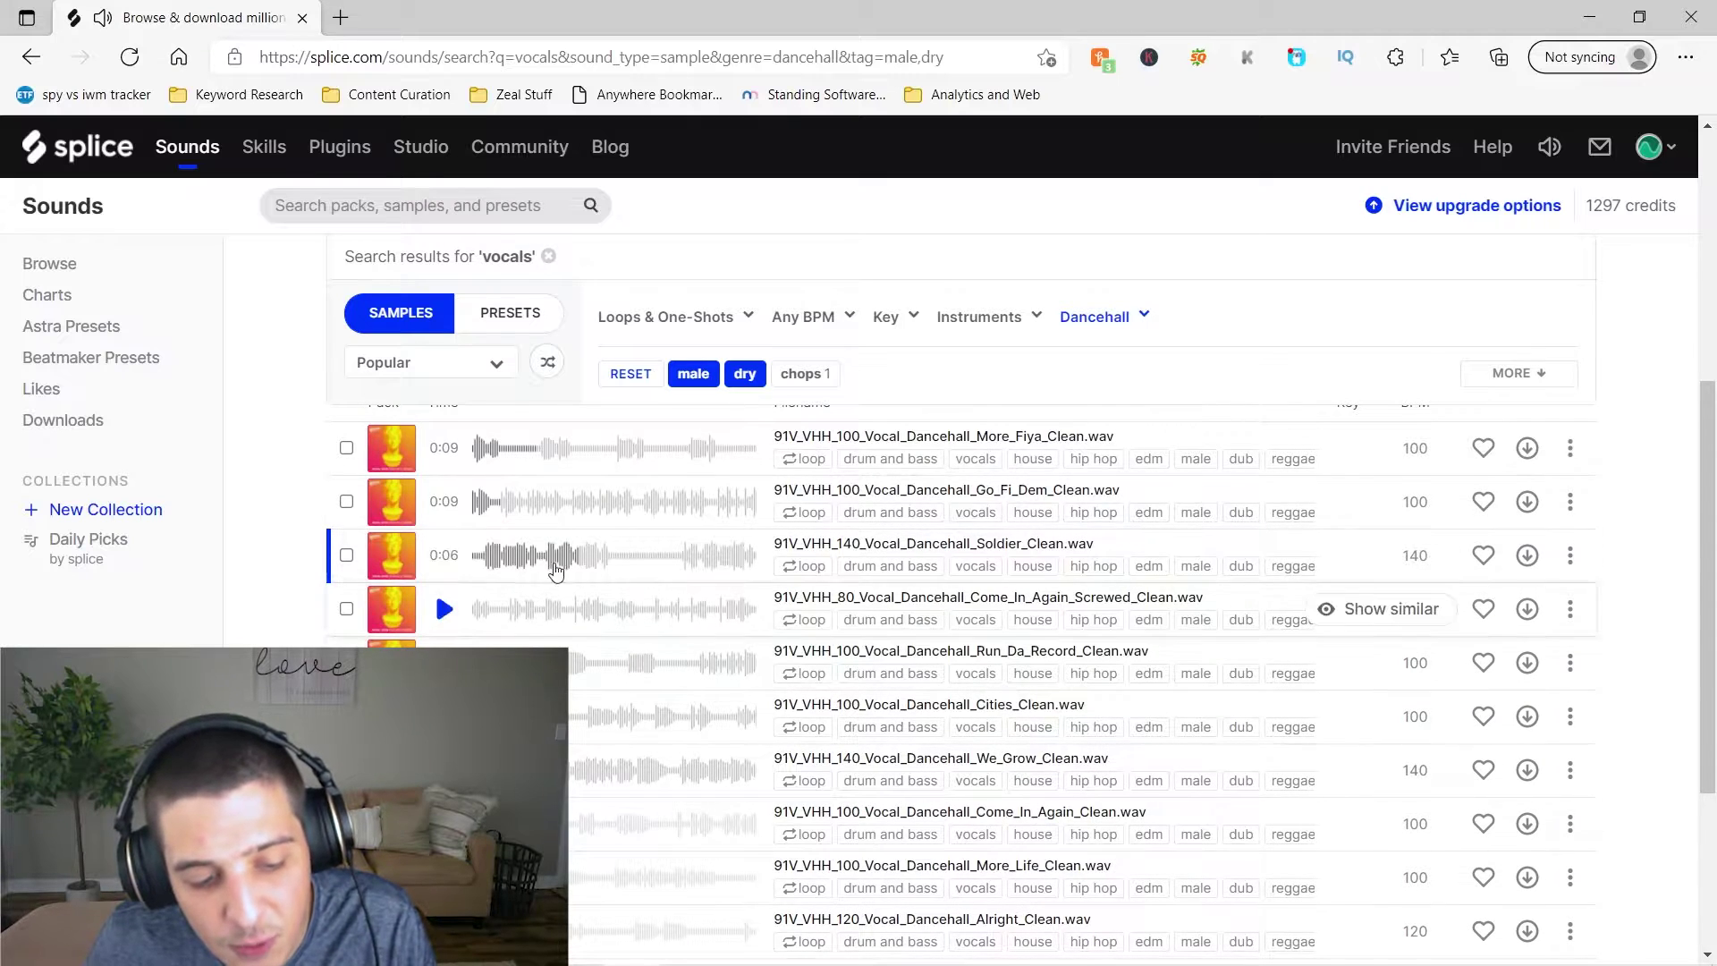
{"action": "scroll", "coordinate": [666, 550], "scroll_direction": "up", "scroll_amount": 6}
{"action": "scroll", "coordinate": [666, 550], "scroll_direction": "down", "scroll_amount": 4}
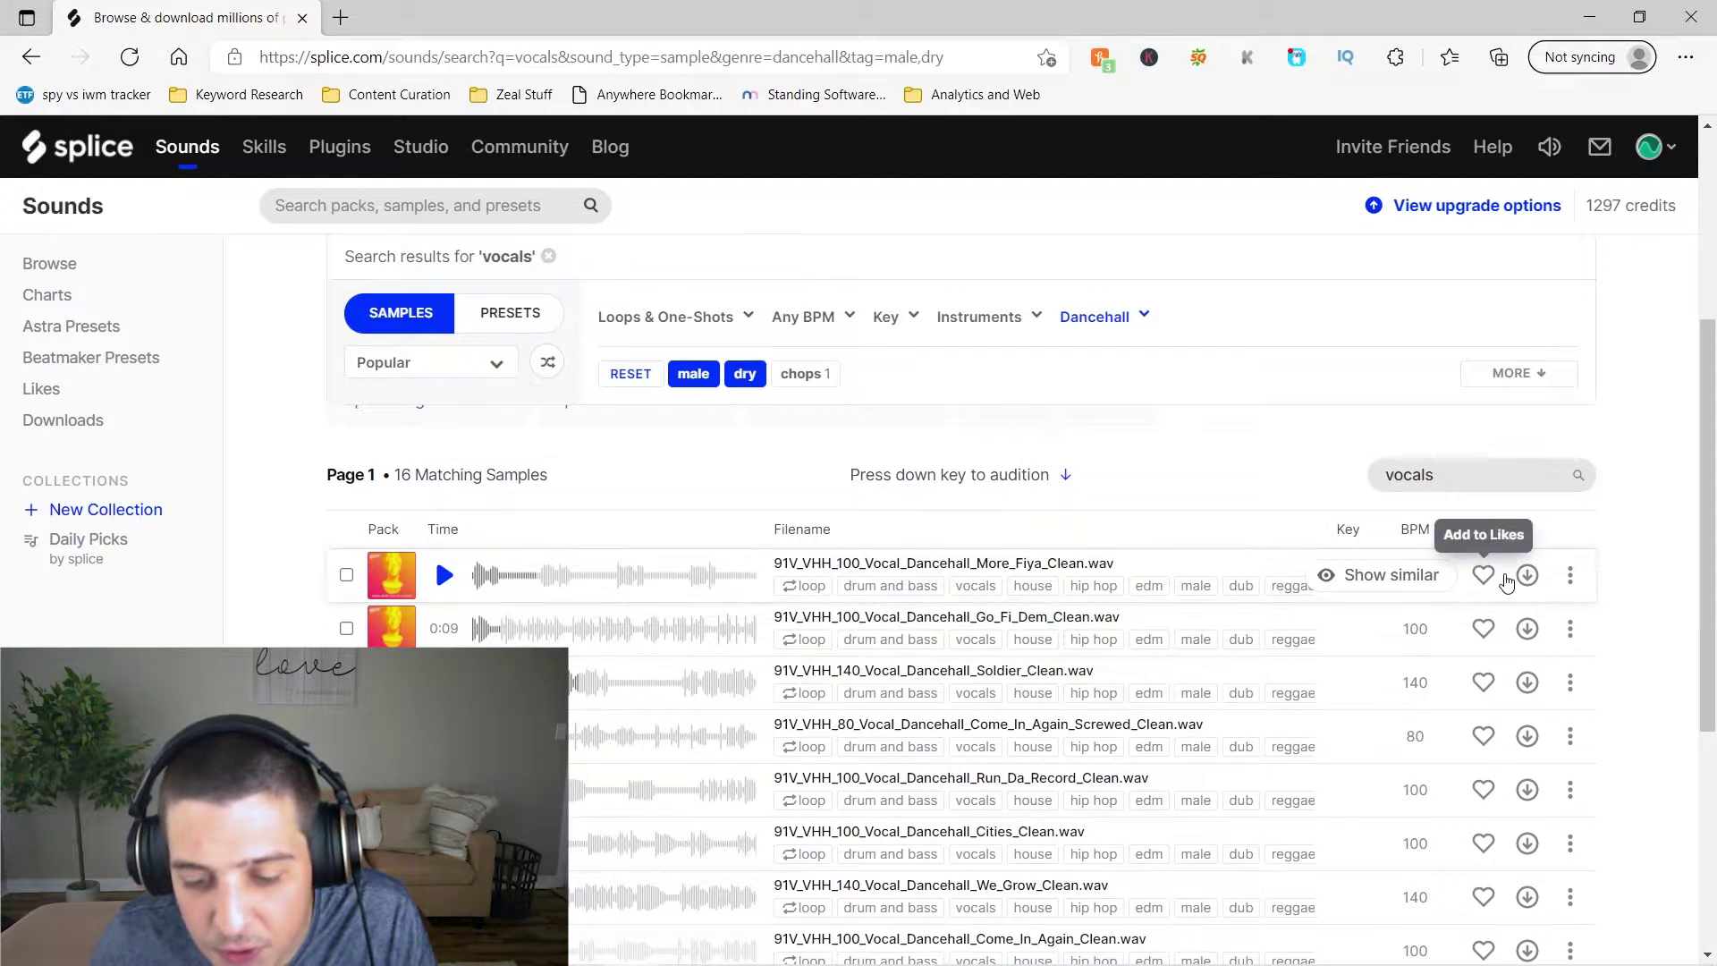
{"action": "scroll", "coordinate": [1648, 592], "scroll_direction": "up", "scroll_amount": 2}
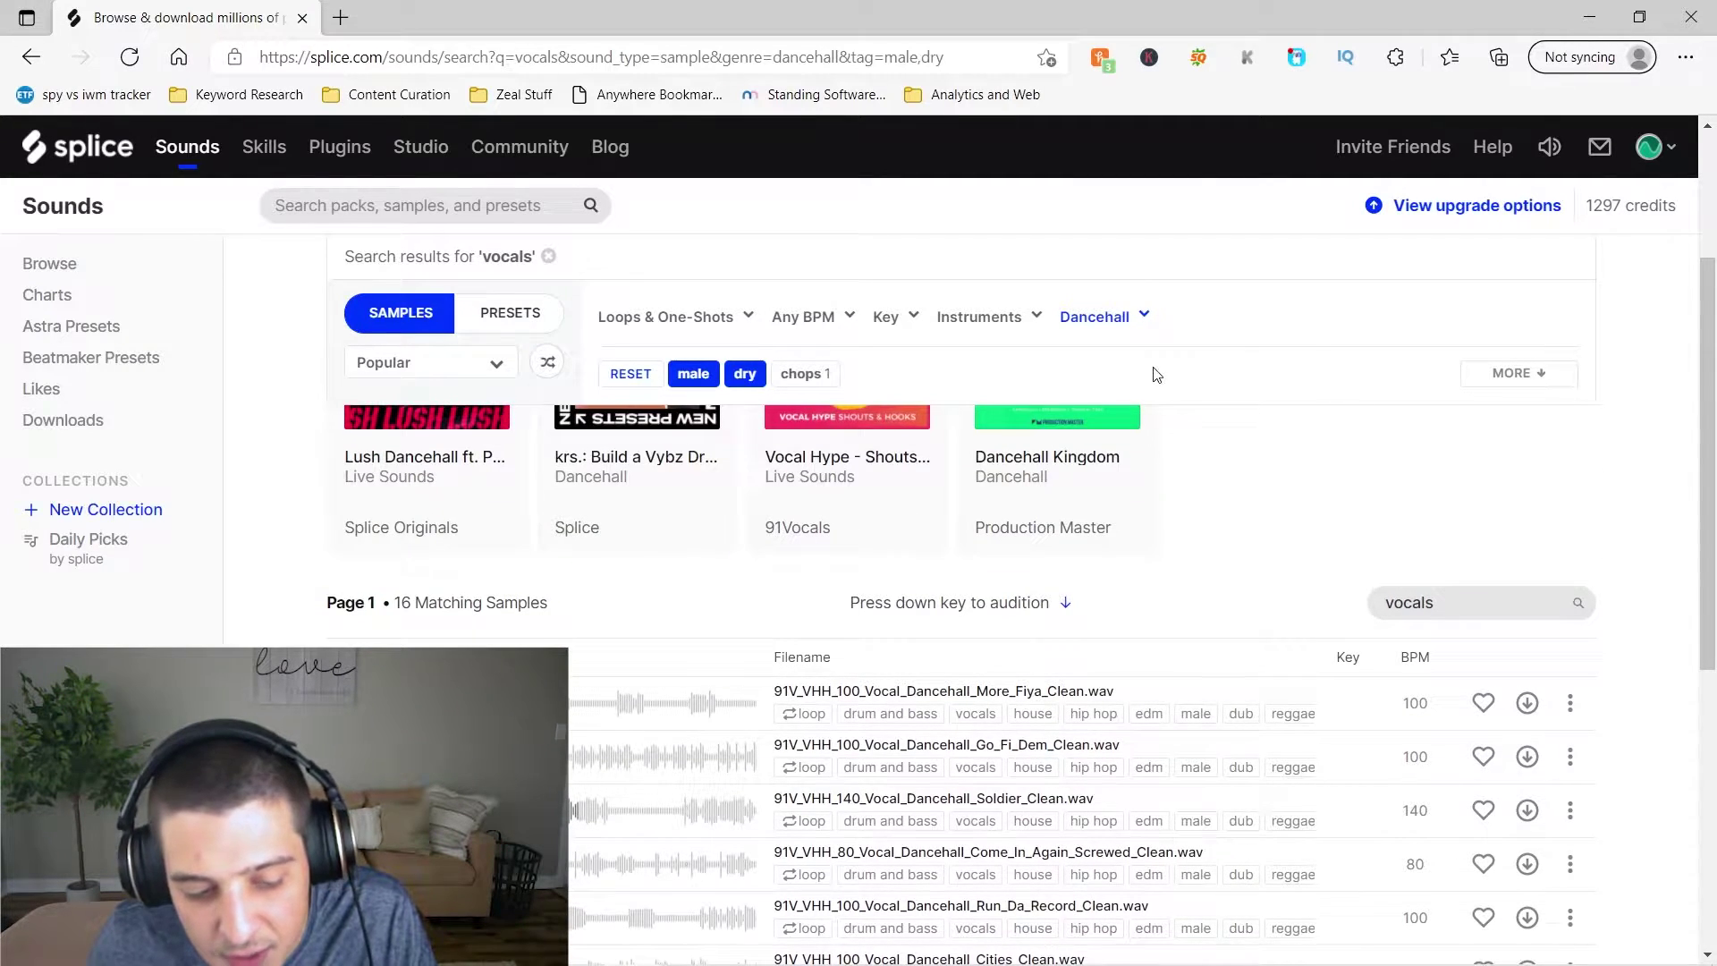
Return to FL Studio and expand the Samples folder to look through its Splice sample packs.
{"action": "left_click", "coordinate": [1593, 18]}
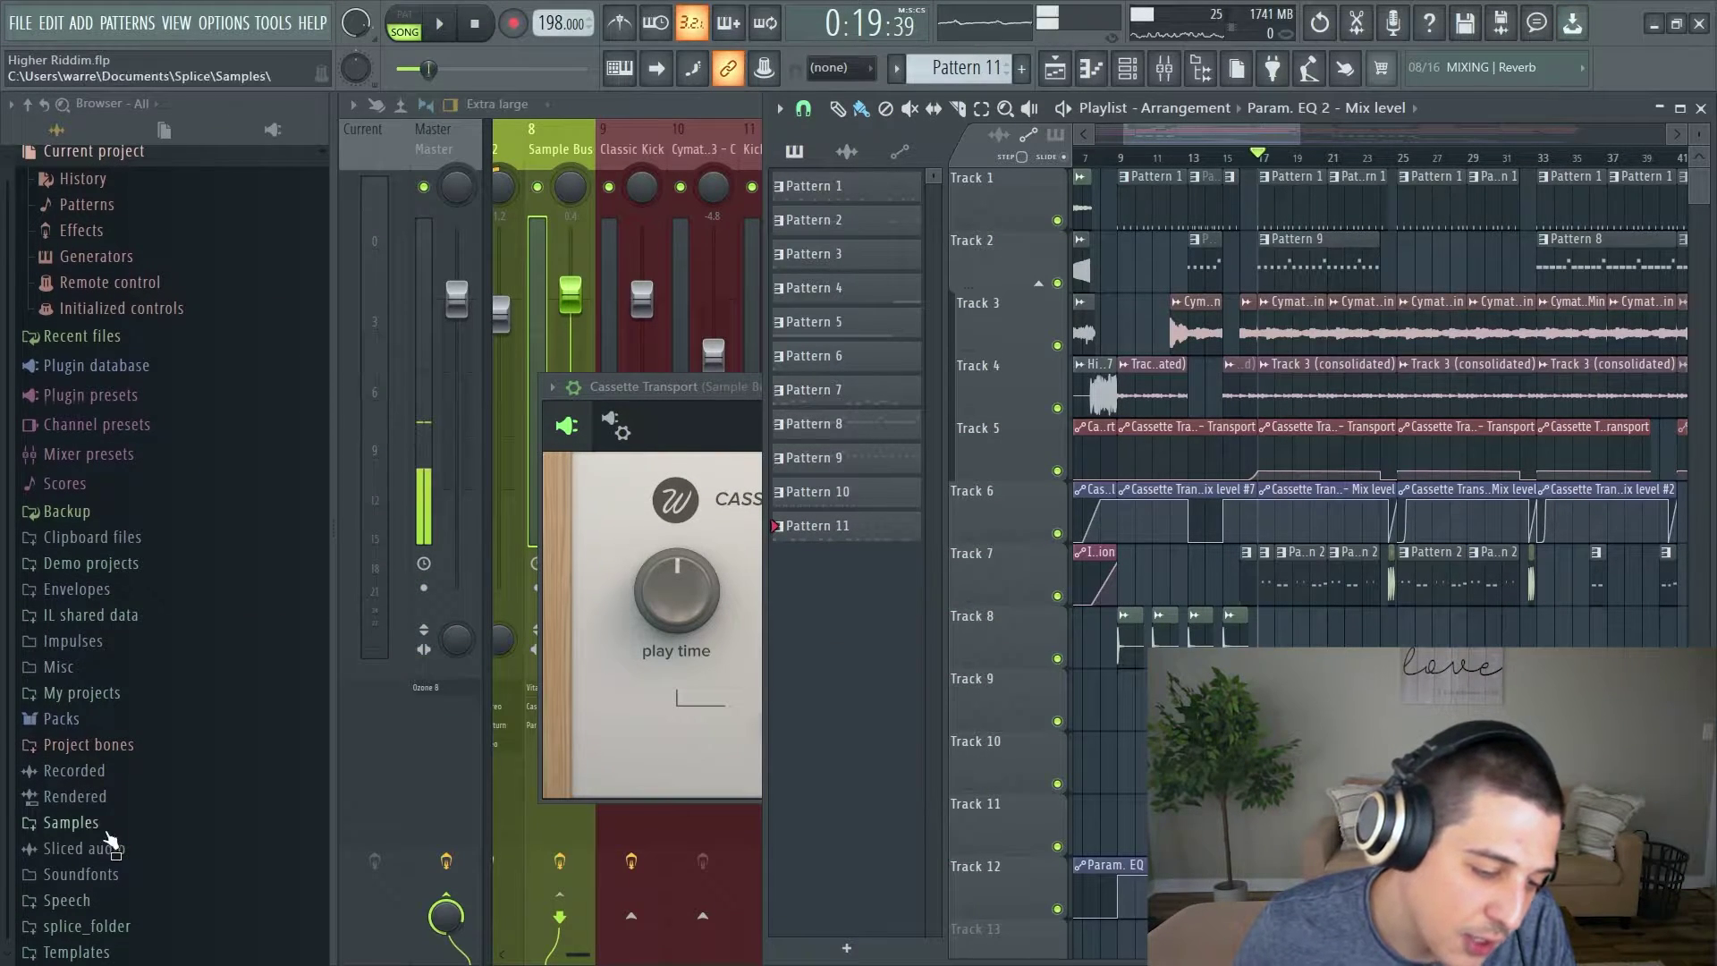
{"action": "left_click", "coordinate": [40, 821]}
{"action": "left_click", "coordinate": [51, 707]}
{"action": "scroll", "coordinate": [129, 720], "scroll_direction": "down", "scroll_amount": 7}
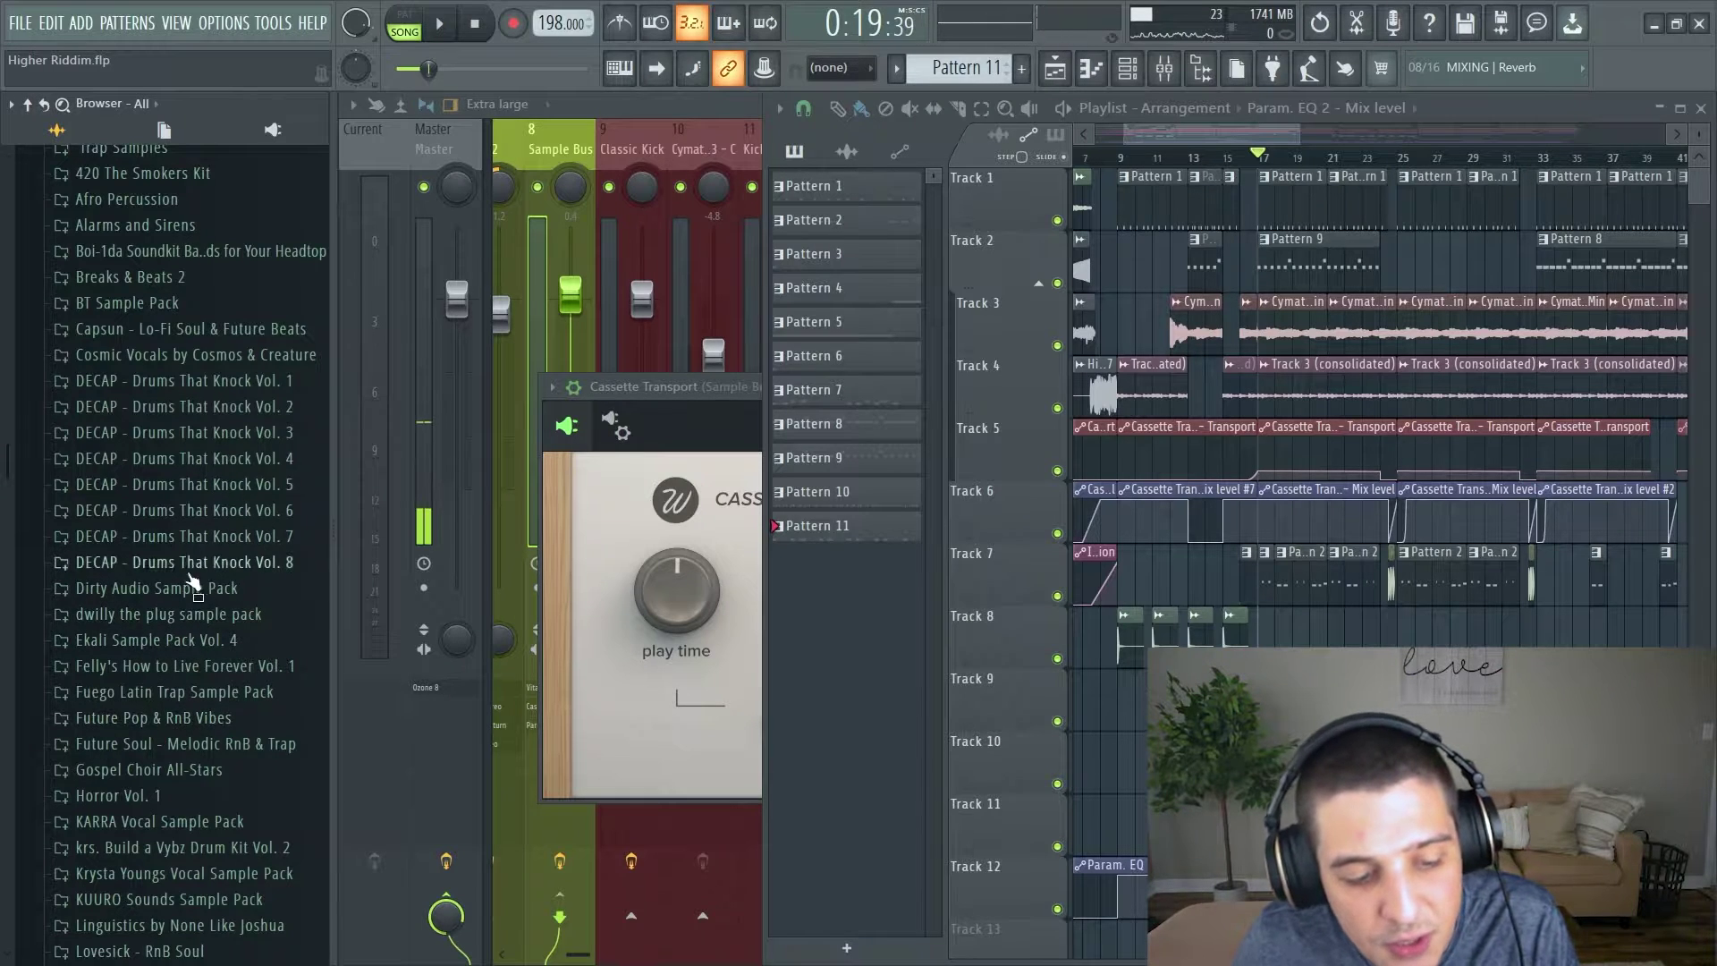
Put away the Cassette Transport window and the playlist so the full mixer is in view.
{"action": "left_click", "coordinate": [1180, 68]}
{"action": "left_click", "coordinate": [1195, 72]}
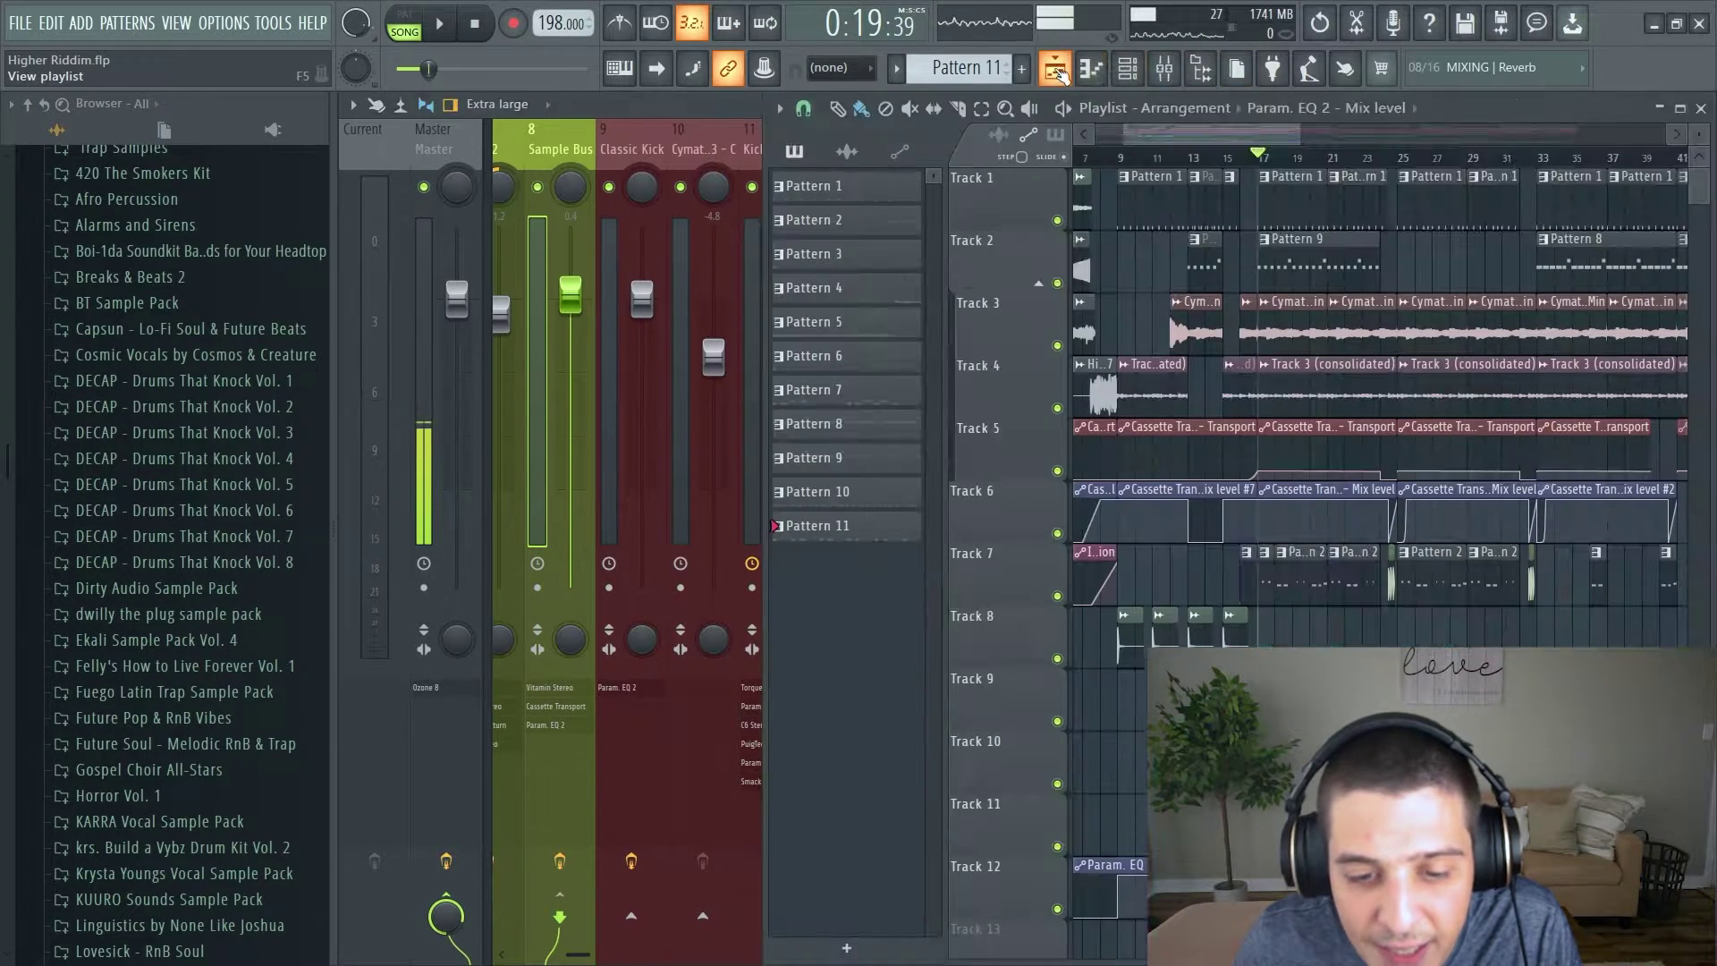
{"action": "left_click", "coordinate": [1164, 69]}
Select the Voc Chop Bus mixer track and play the arrangement from bar 17 while watching the vocal chop tracks.
{"action": "scroll", "coordinate": [1294, 153], "scroll_direction": "down", "scroll_amount": 5}
{"action": "left_click", "coordinate": [916, 141]}
{"action": "left_click", "coordinate": [1258, 145]}
{"action": "key", "text": "space"}
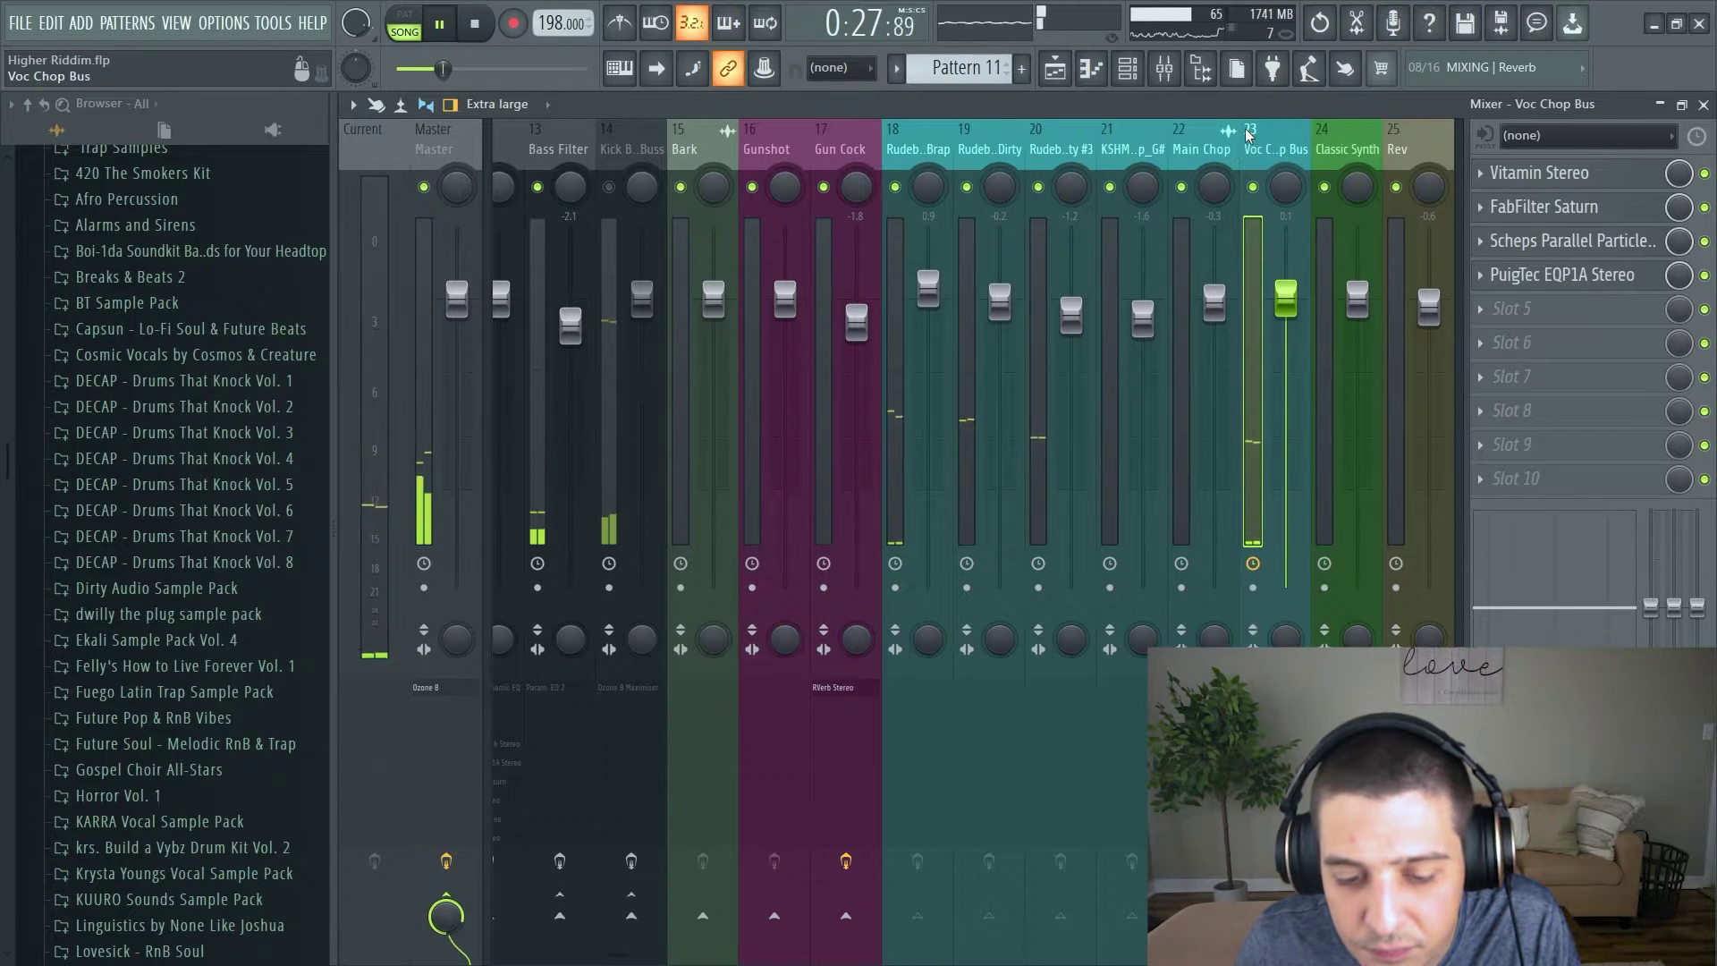
{"action": "key", "text": "space"}
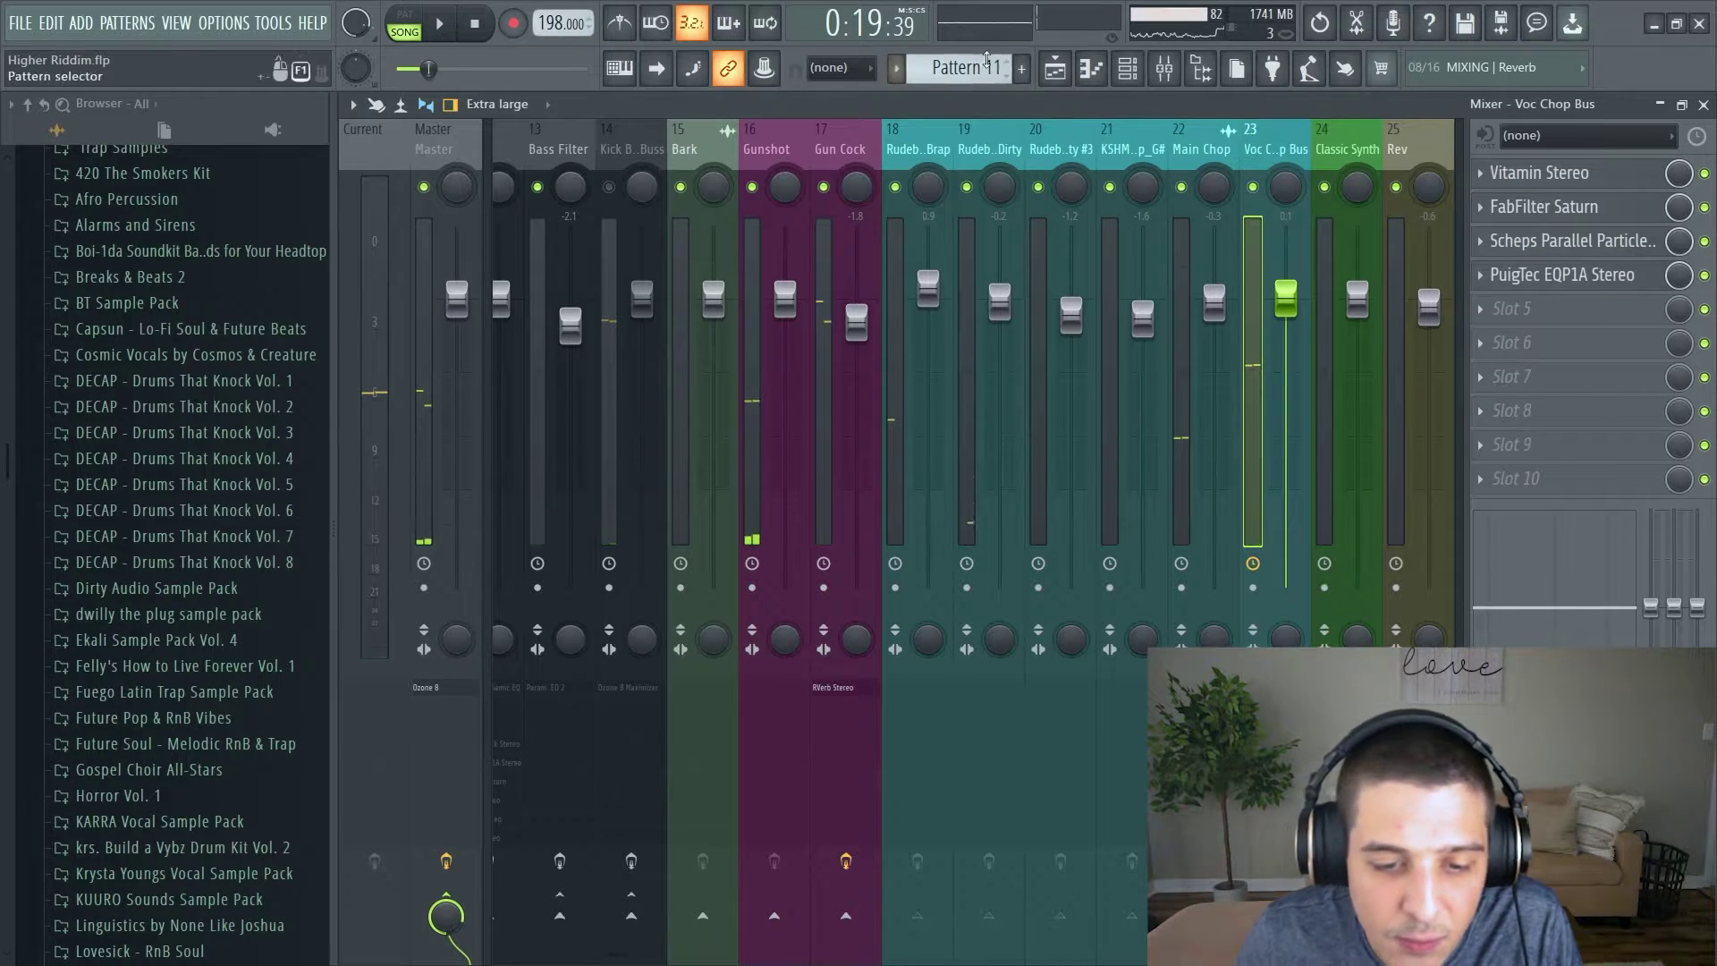
Bring up the playlist and place the playback position at about bar 23 of the arrangement.
{"action": "left_click", "coordinate": [1056, 68]}
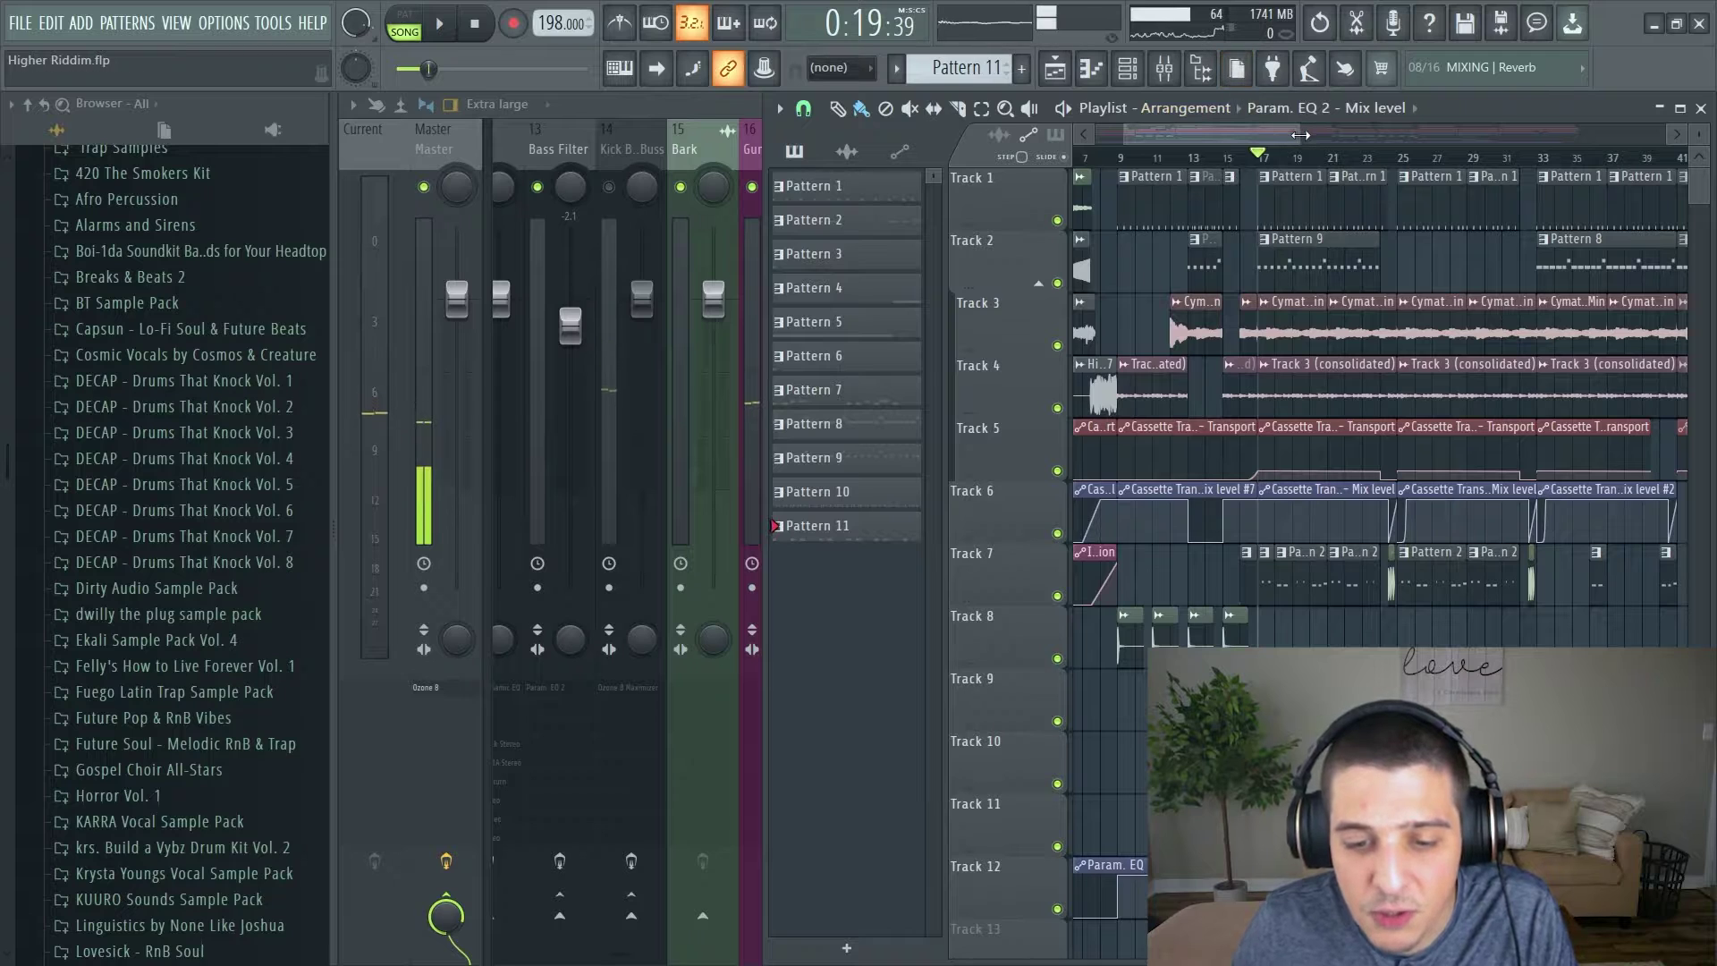
{"action": "scroll", "coordinate": [1359, 136], "scroll_direction": "down", "scroll_amount": 3}
{"action": "scroll", "coordinate": [1359, 136], "scroll_direction": "left", "scroll_amount": 2}
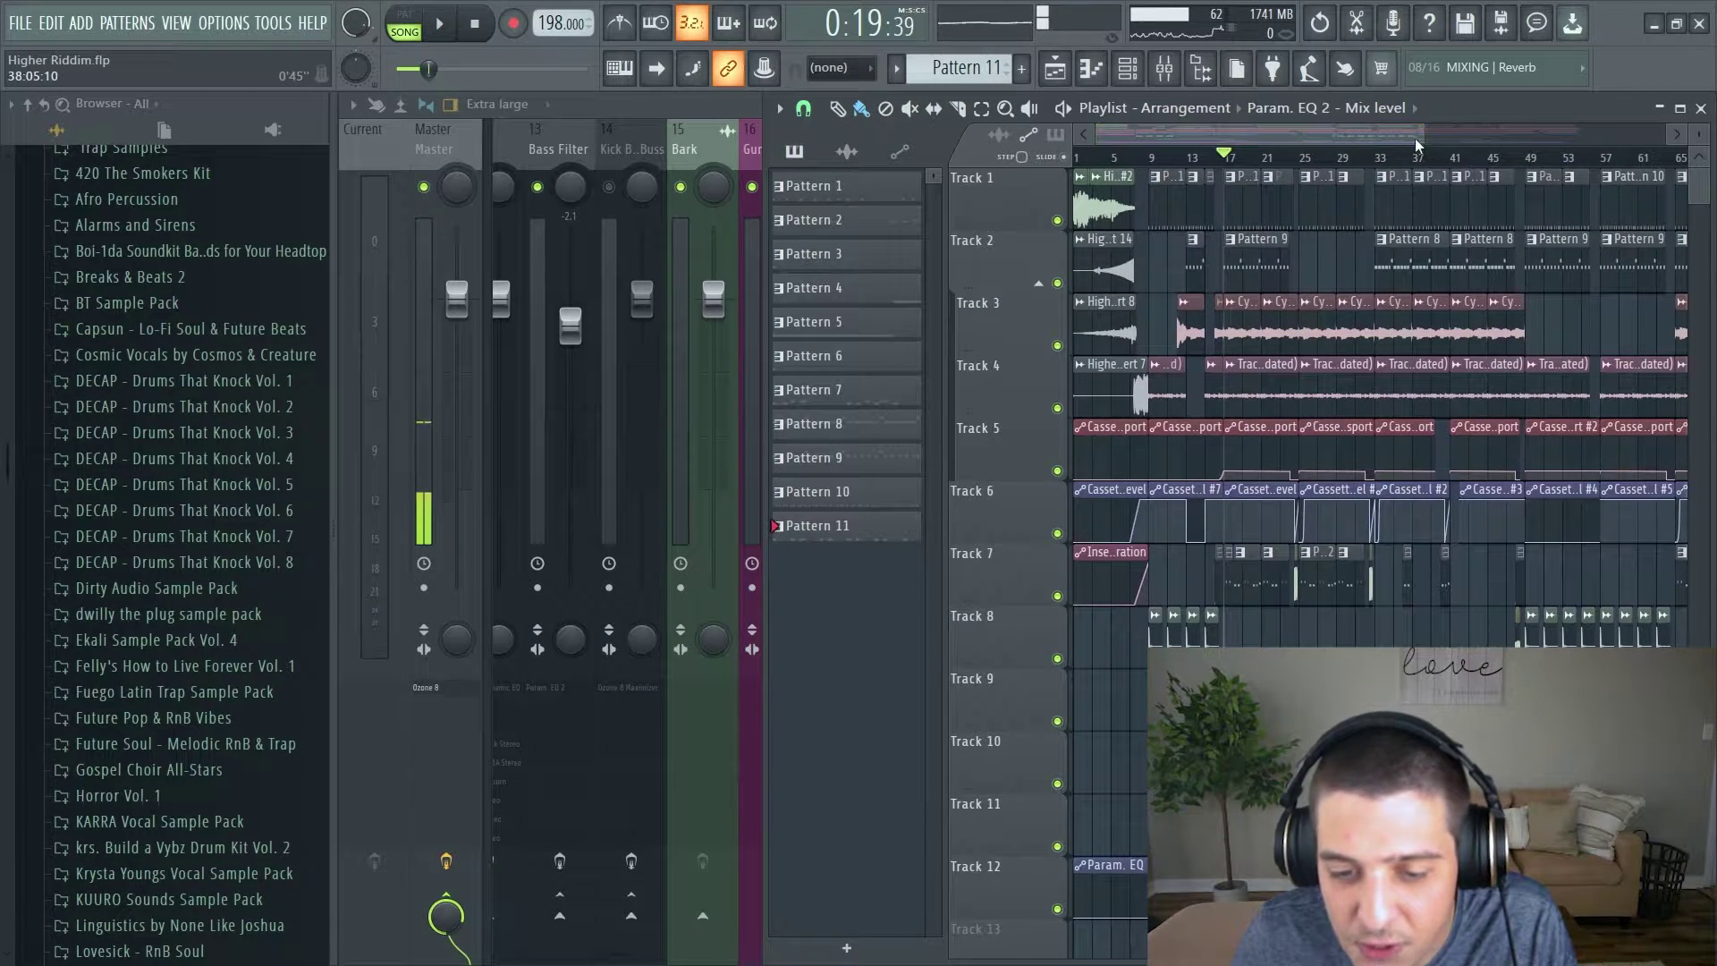
{"action": "scroll", "coordinate": [1414, 137], "scroll_direction": "down", "scroll_amount": 1}
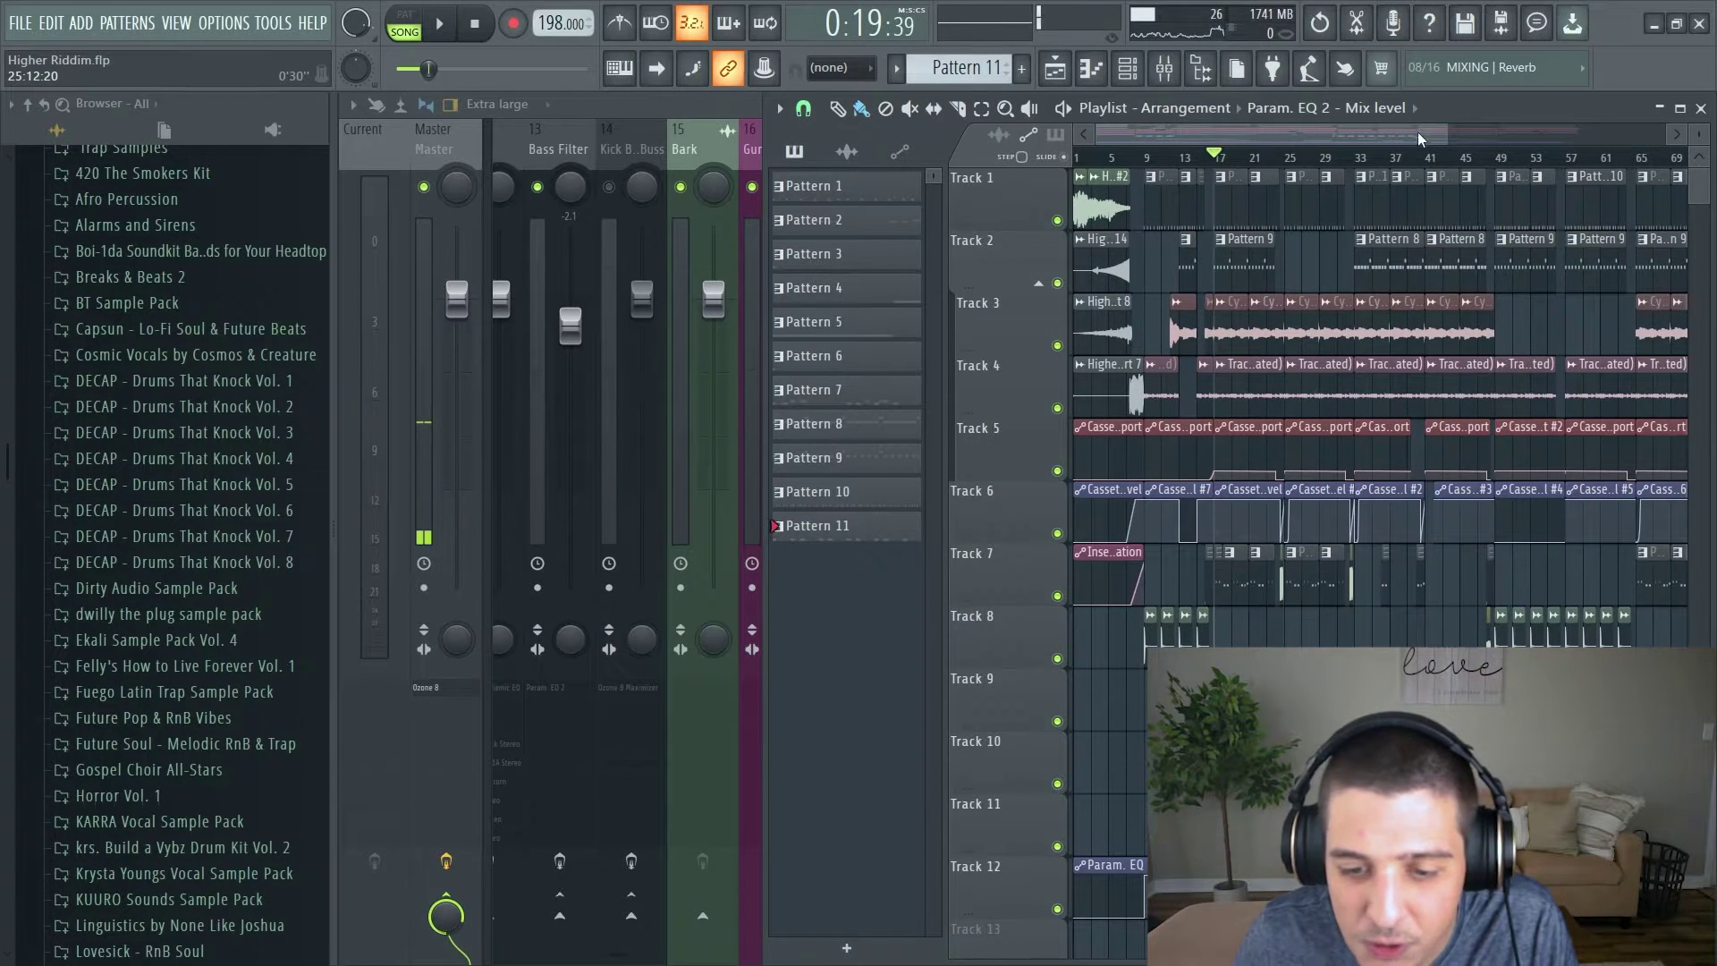
{"action": "left_click_drag", "start_coordinate": [1442, 128], "coordinate": [1294, 164]}
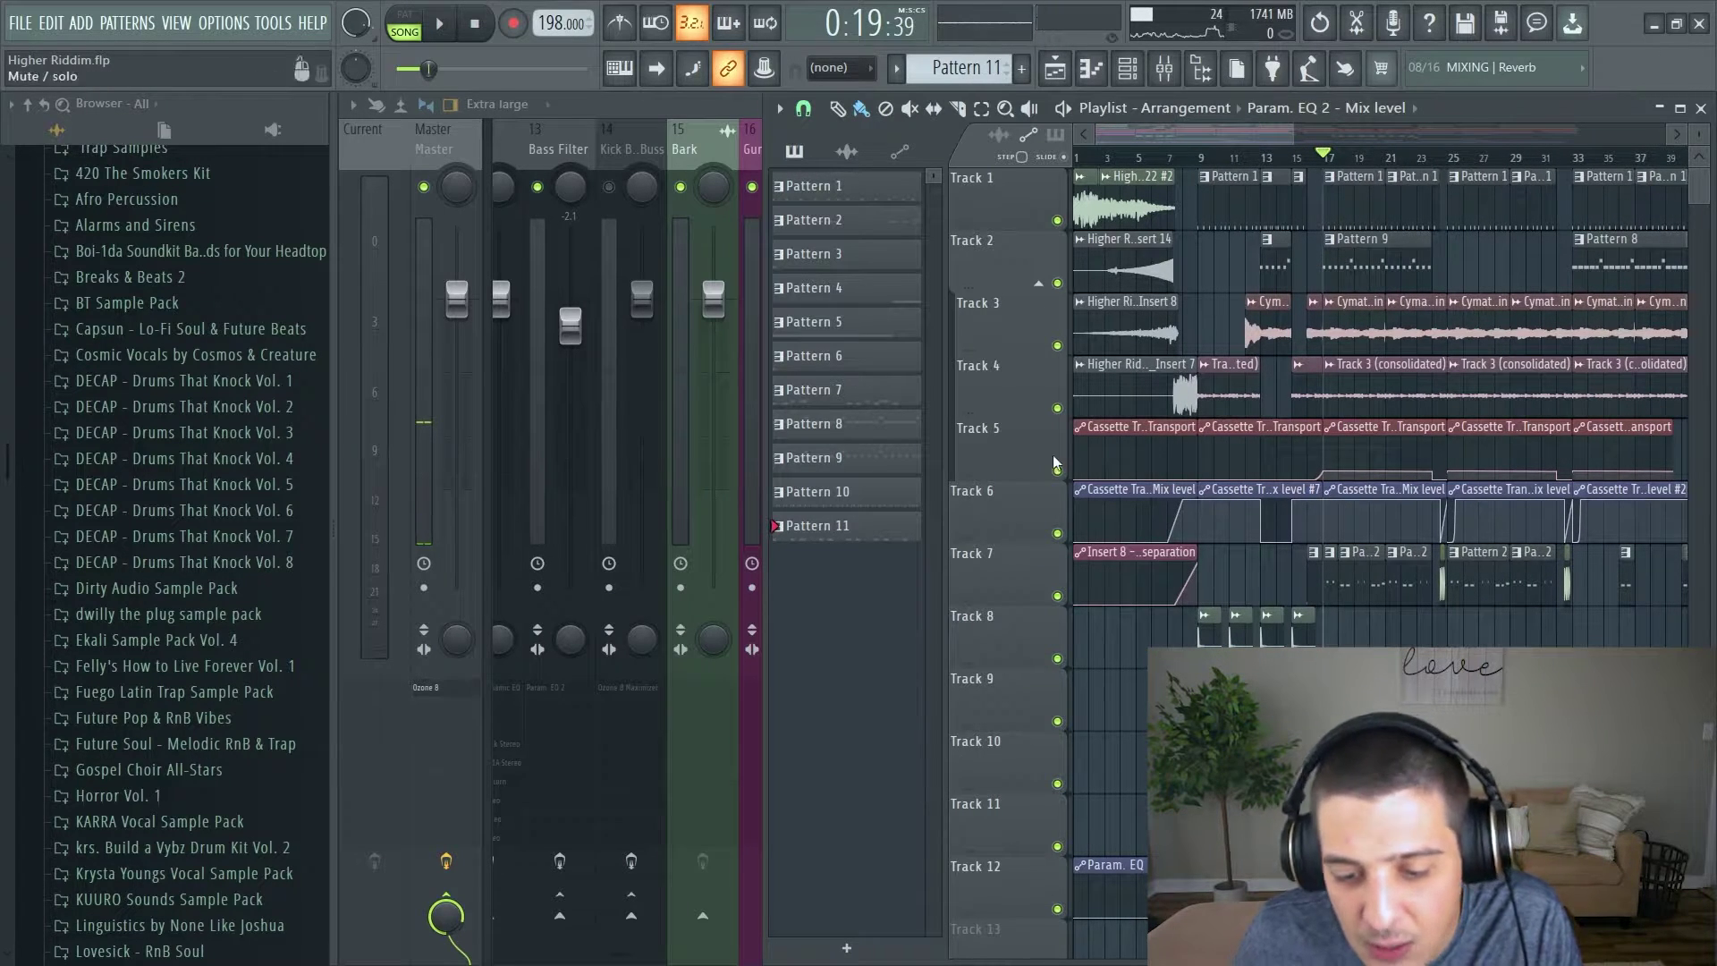
{"action": "left_click", "coordinate": [1427, 161]}
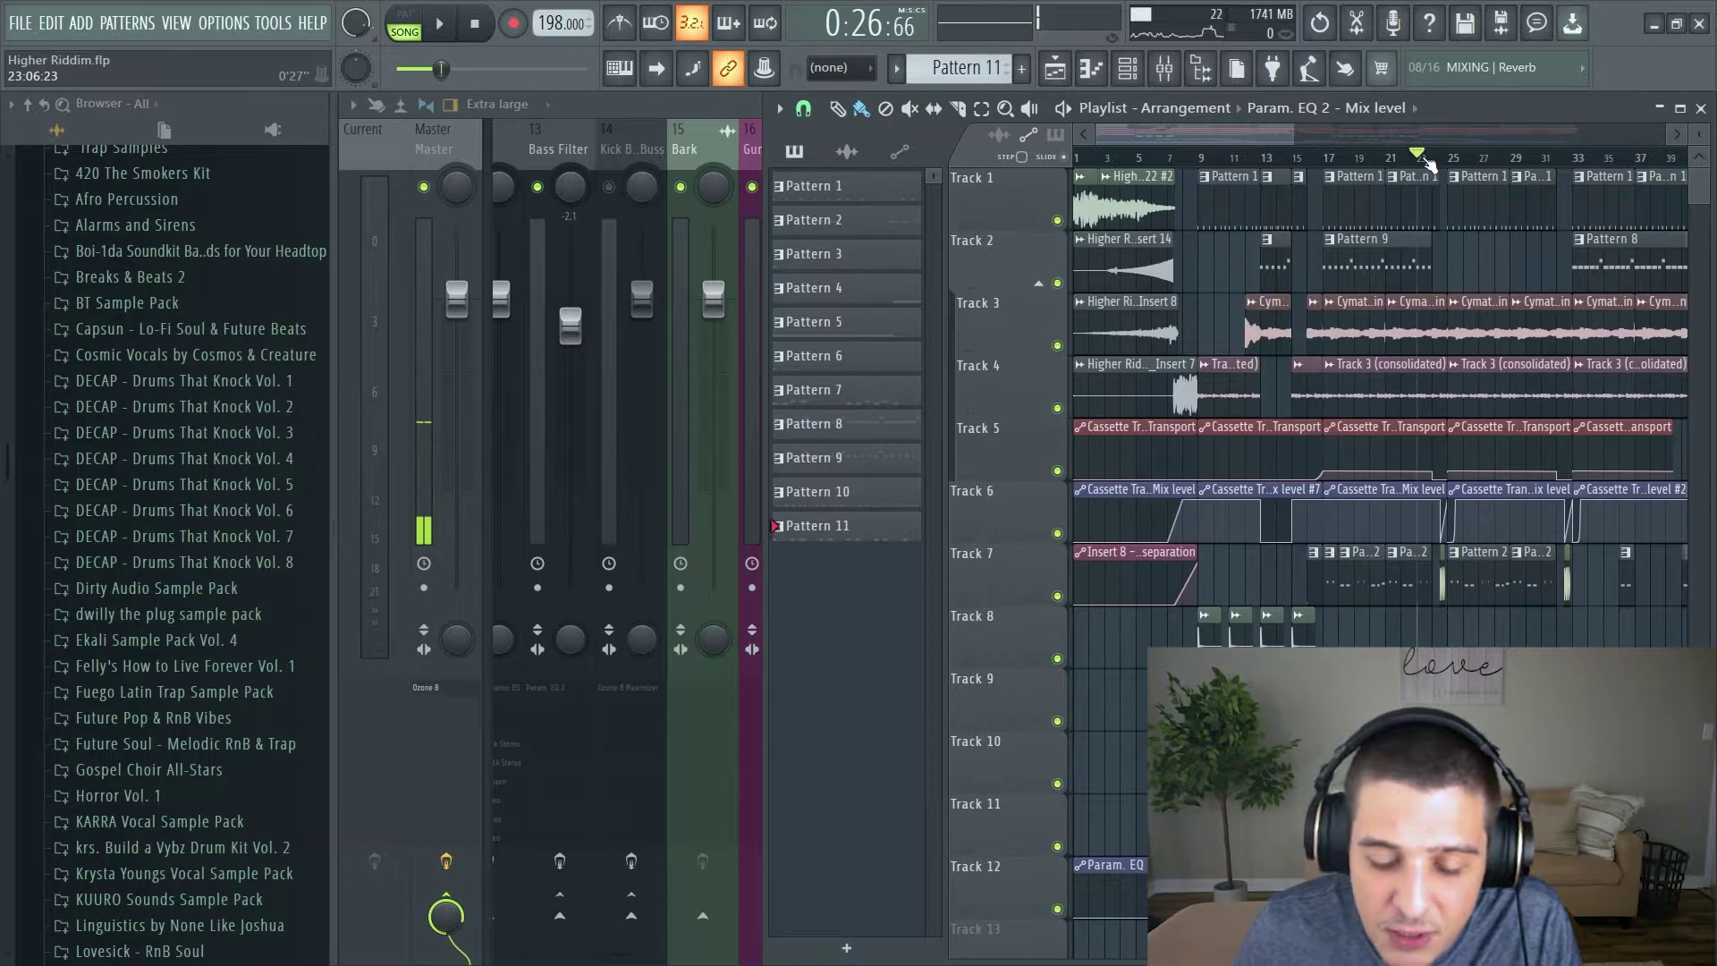
Play the arrangement from about bar 24 and move the playback position back to bar 9.
{"action": "left_click_drag", "start_coordinate": [1282, 131], "coordinate": [1209, 121]}
{"action": "key", "text": "space"}
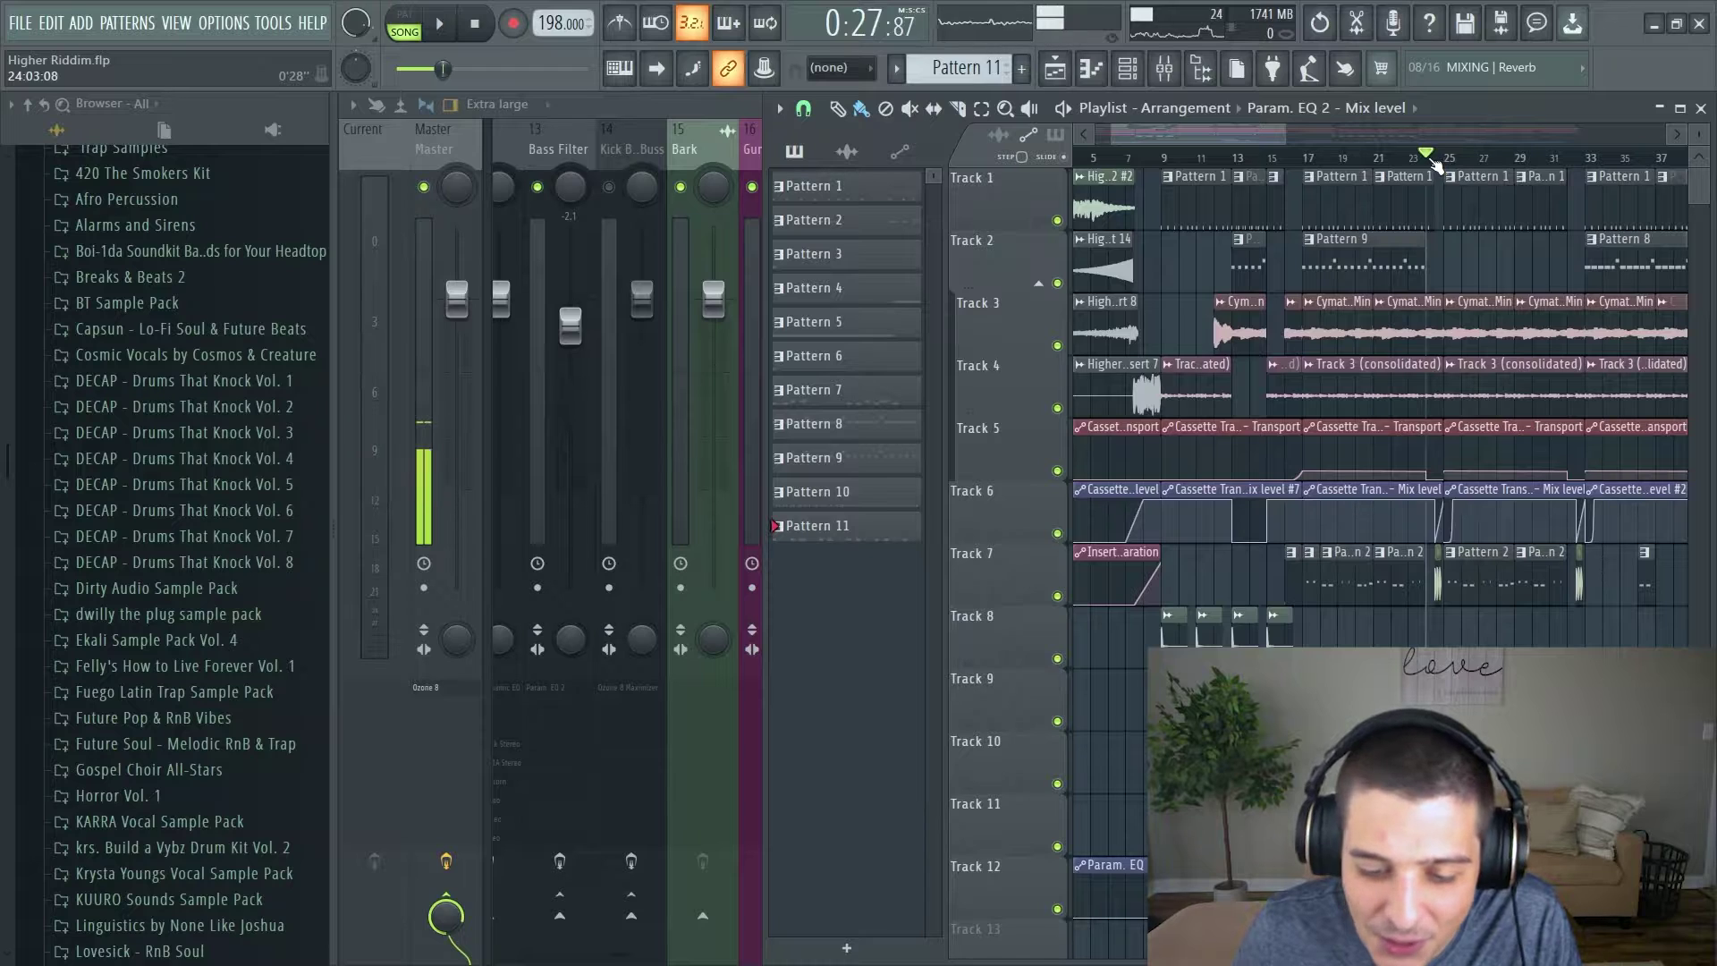
{"action": "key", "text": "space"}
{"action": "mouse_move", "coordinate": [1310, 160]}
{"action": "left_mouse_down"}
{"action": "mouse_move", "coordinate": [1132, 163]}
{"action": "mouse_move", "coordinate": [1317, 164]}
{"action": "mouse_move", "coordinate": [1150, 169]}
{"action": "mouse_move", "coordinate": [1182, 170]}
{"action": "left_mouse_up"}
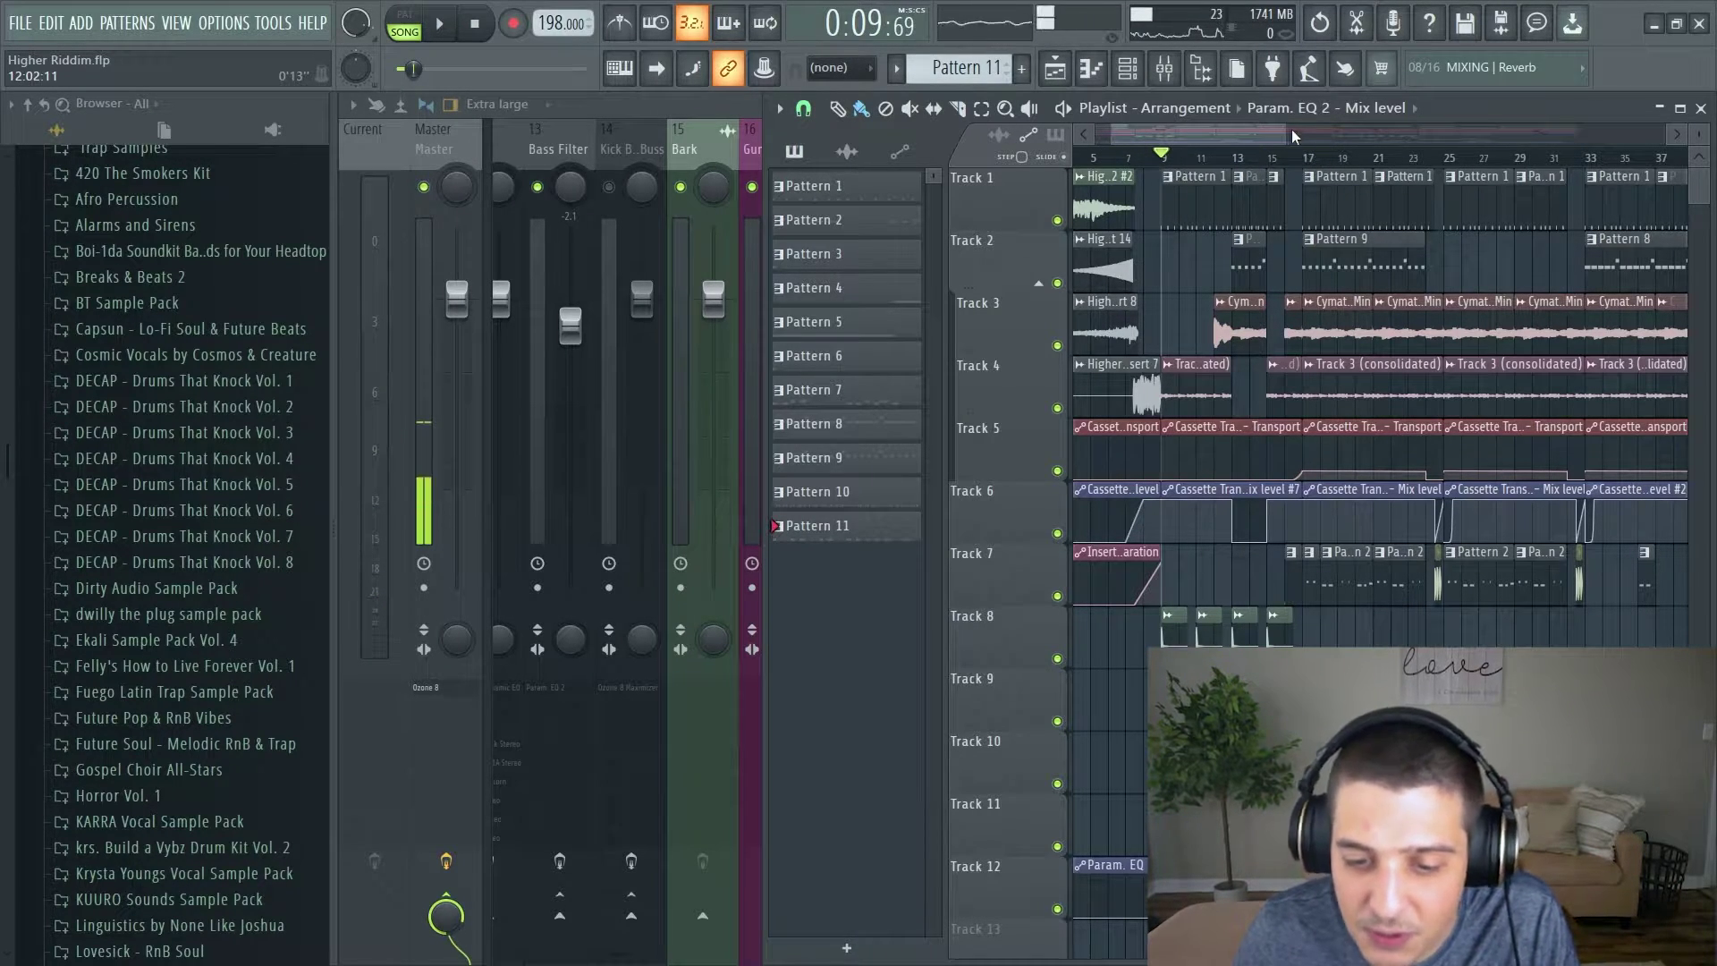
{"action": "left_click_drag", "start_coordinate": [1293, 134], "coordinate": [1221, 137]}
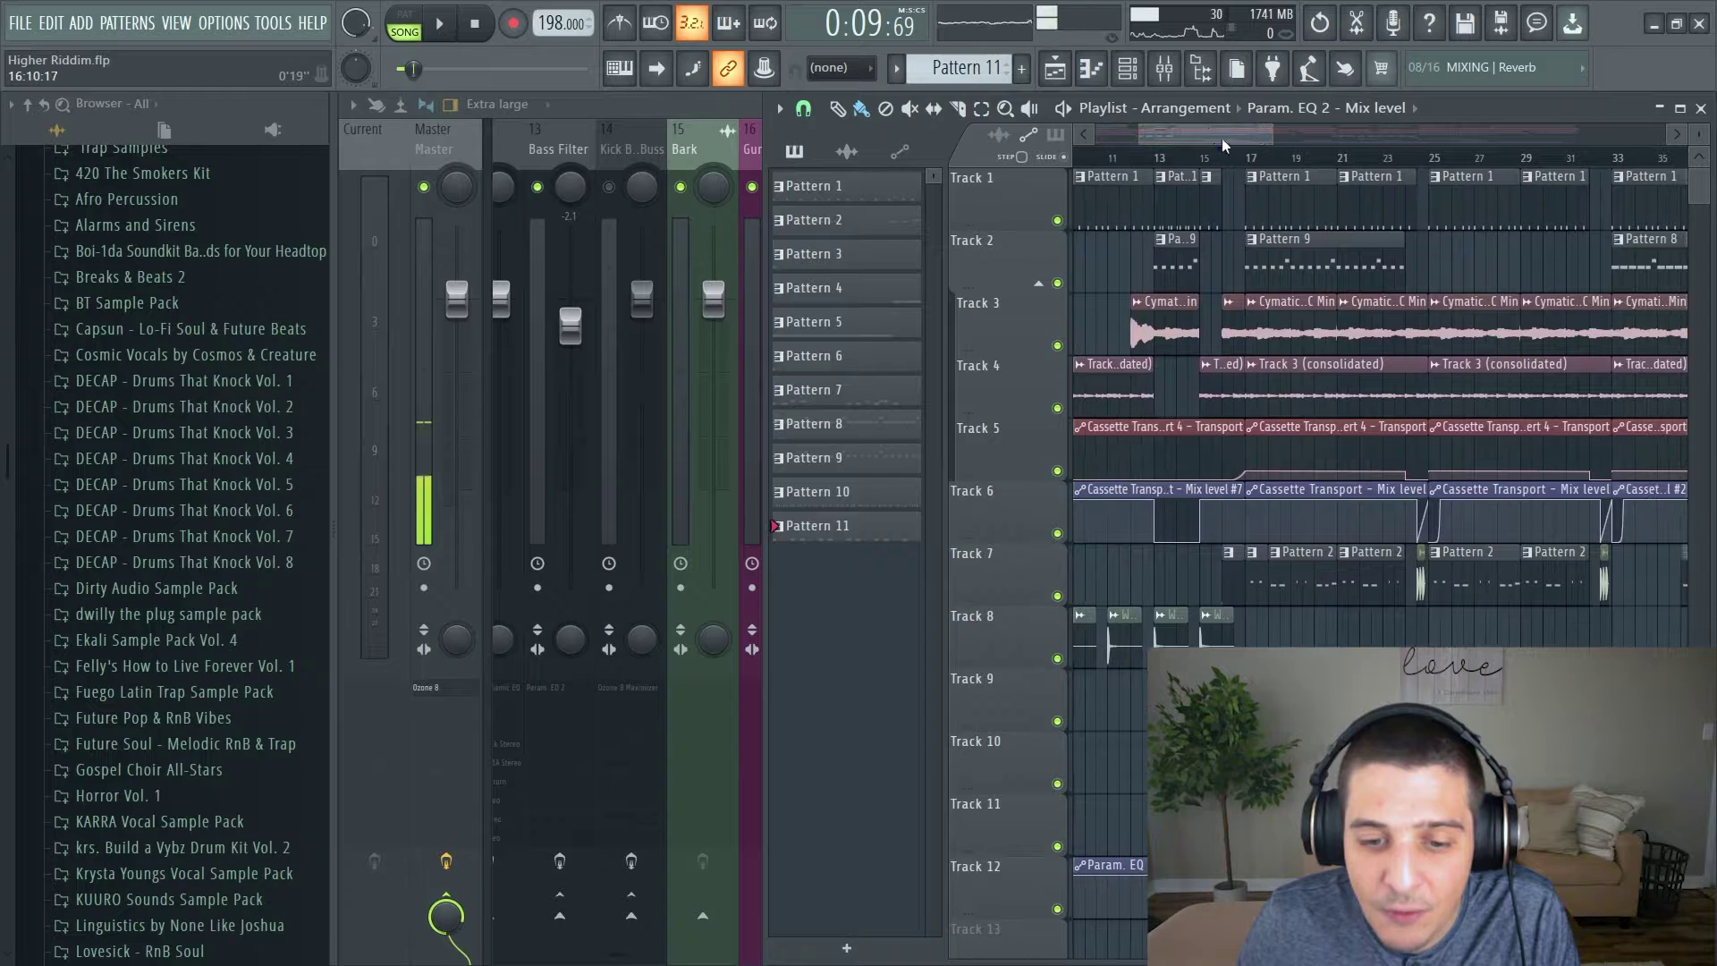
Bring up the mixer and select the Kick Out track to examine its effect chain.
{"action": "left_click", "coordinate": [1164, 69]}
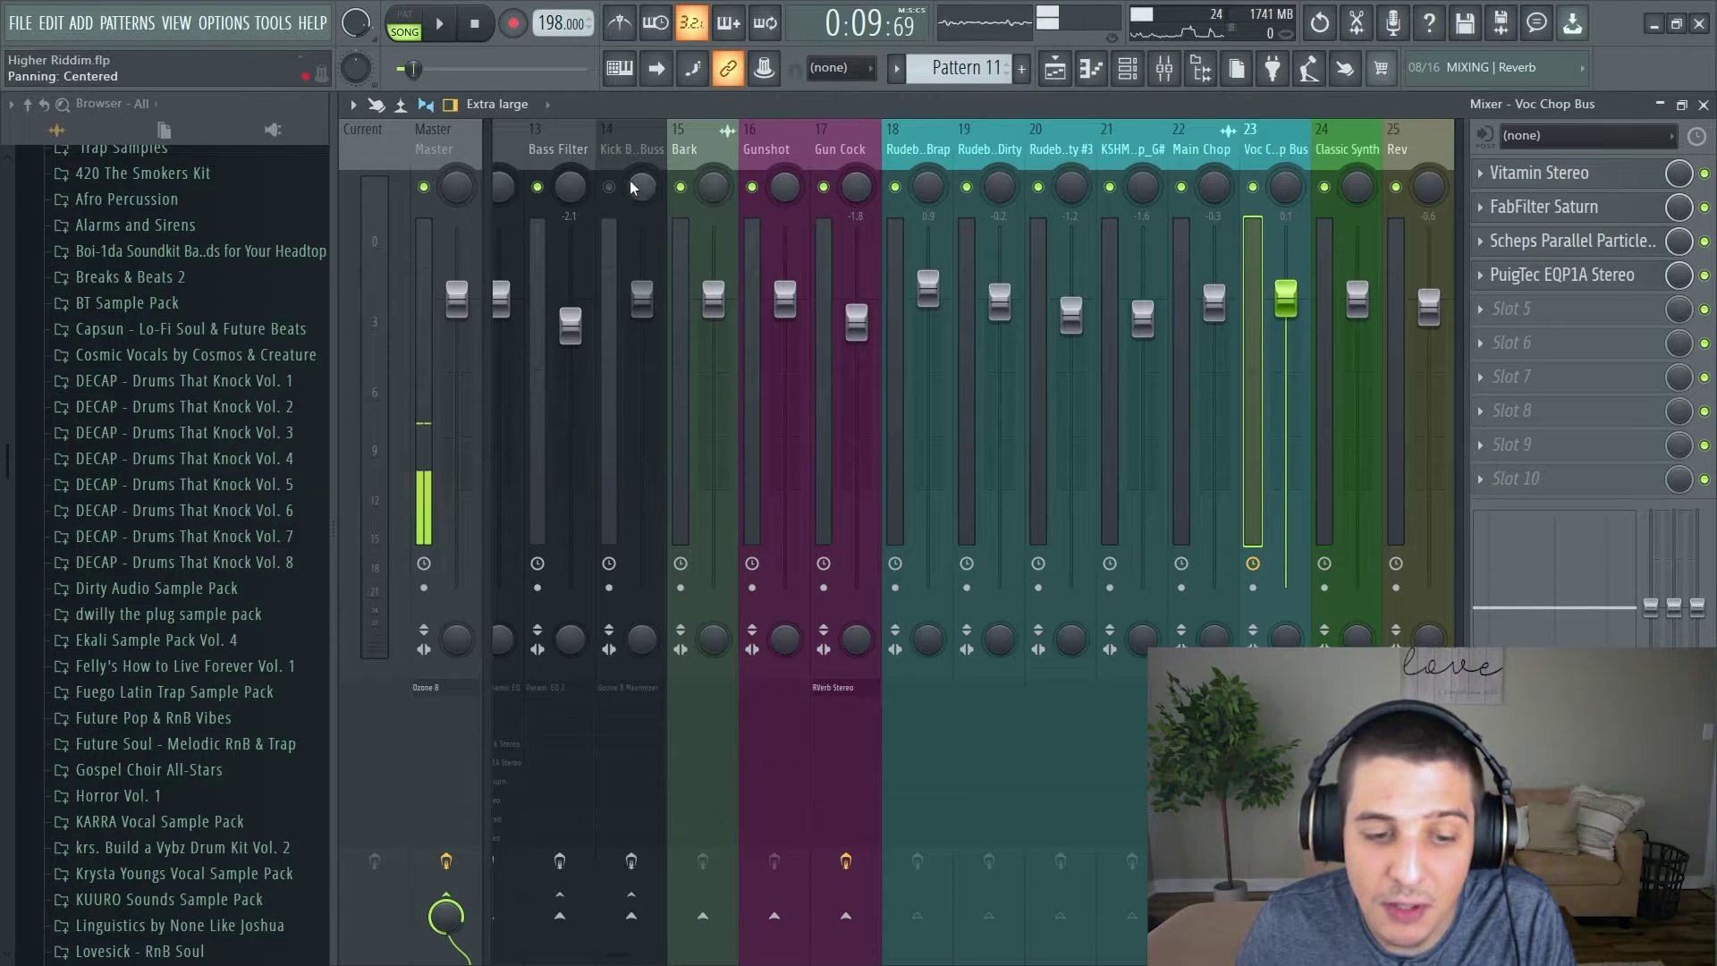
{"action": "left_click", "coordinate": [582, 143]}
{"action": "scroll", "coordinate": [582, 143], "scroll_direction": "up", "scroll_amount": 3}
{"action": "left_click", "coordinate": [590, 152]}
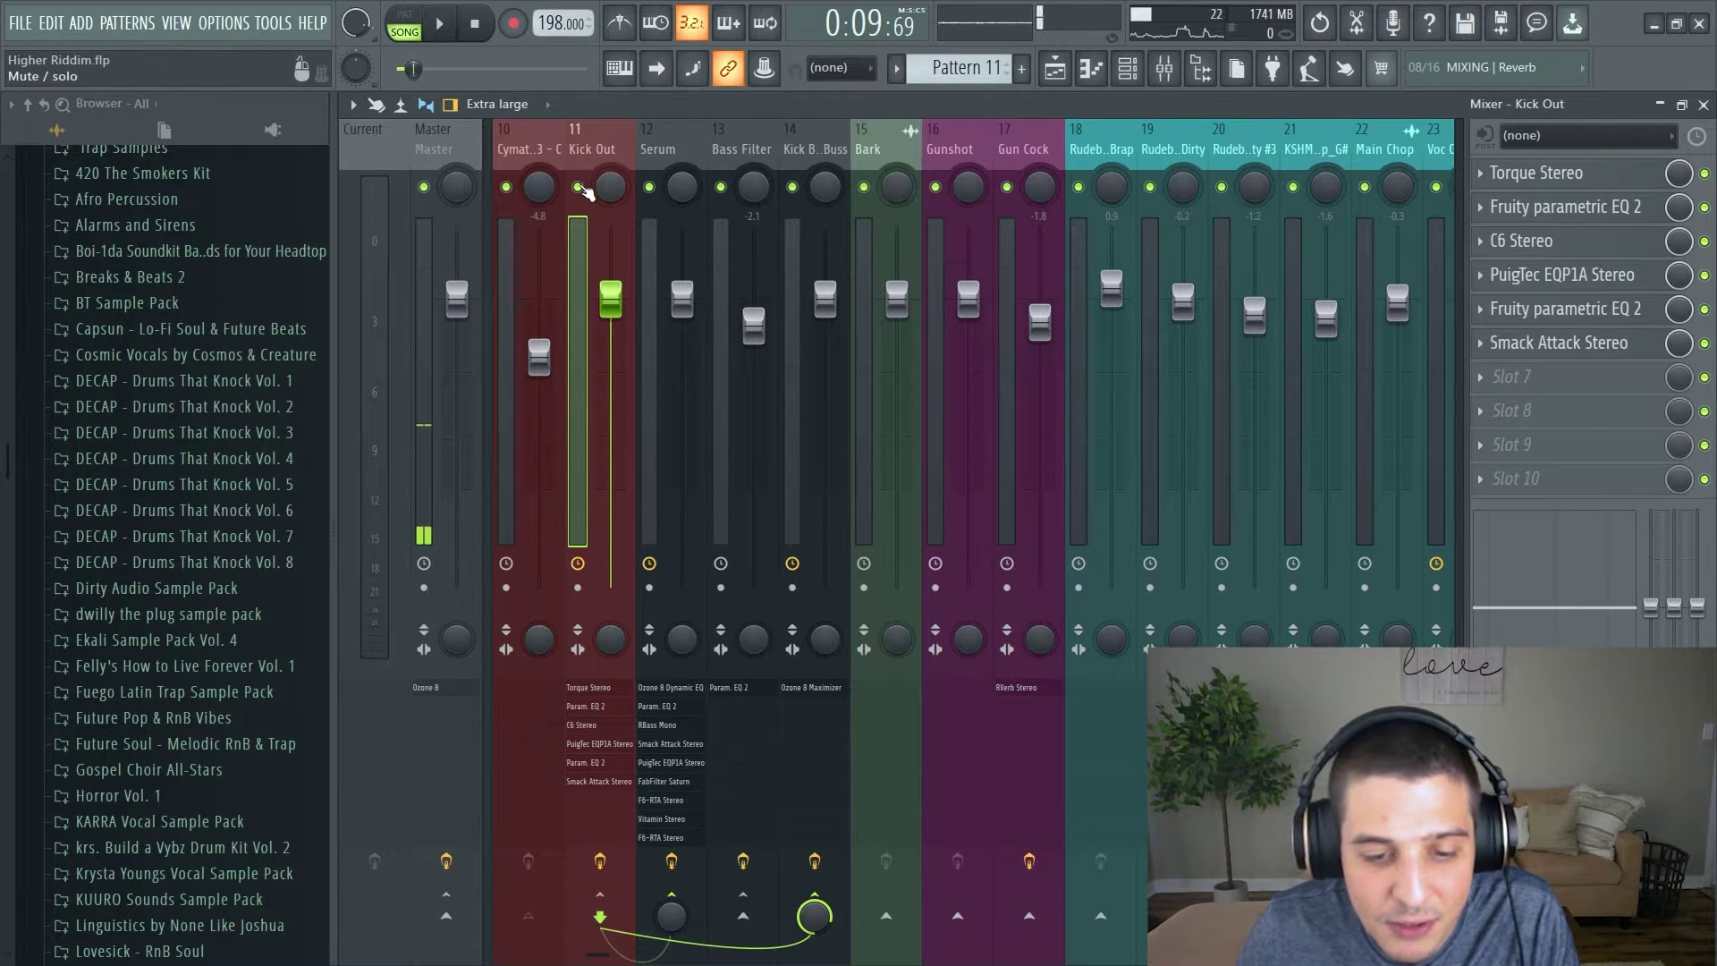
Return to the playlist and play the arrangement from bar 17.
{"action": "key", "text": "F5"}
{"action": "left_click_drag", "start_coordinate": [1252, 133], "coordinate": [1302, 133]}
{"action": "left_click", "coordinate": [1212, 156]}
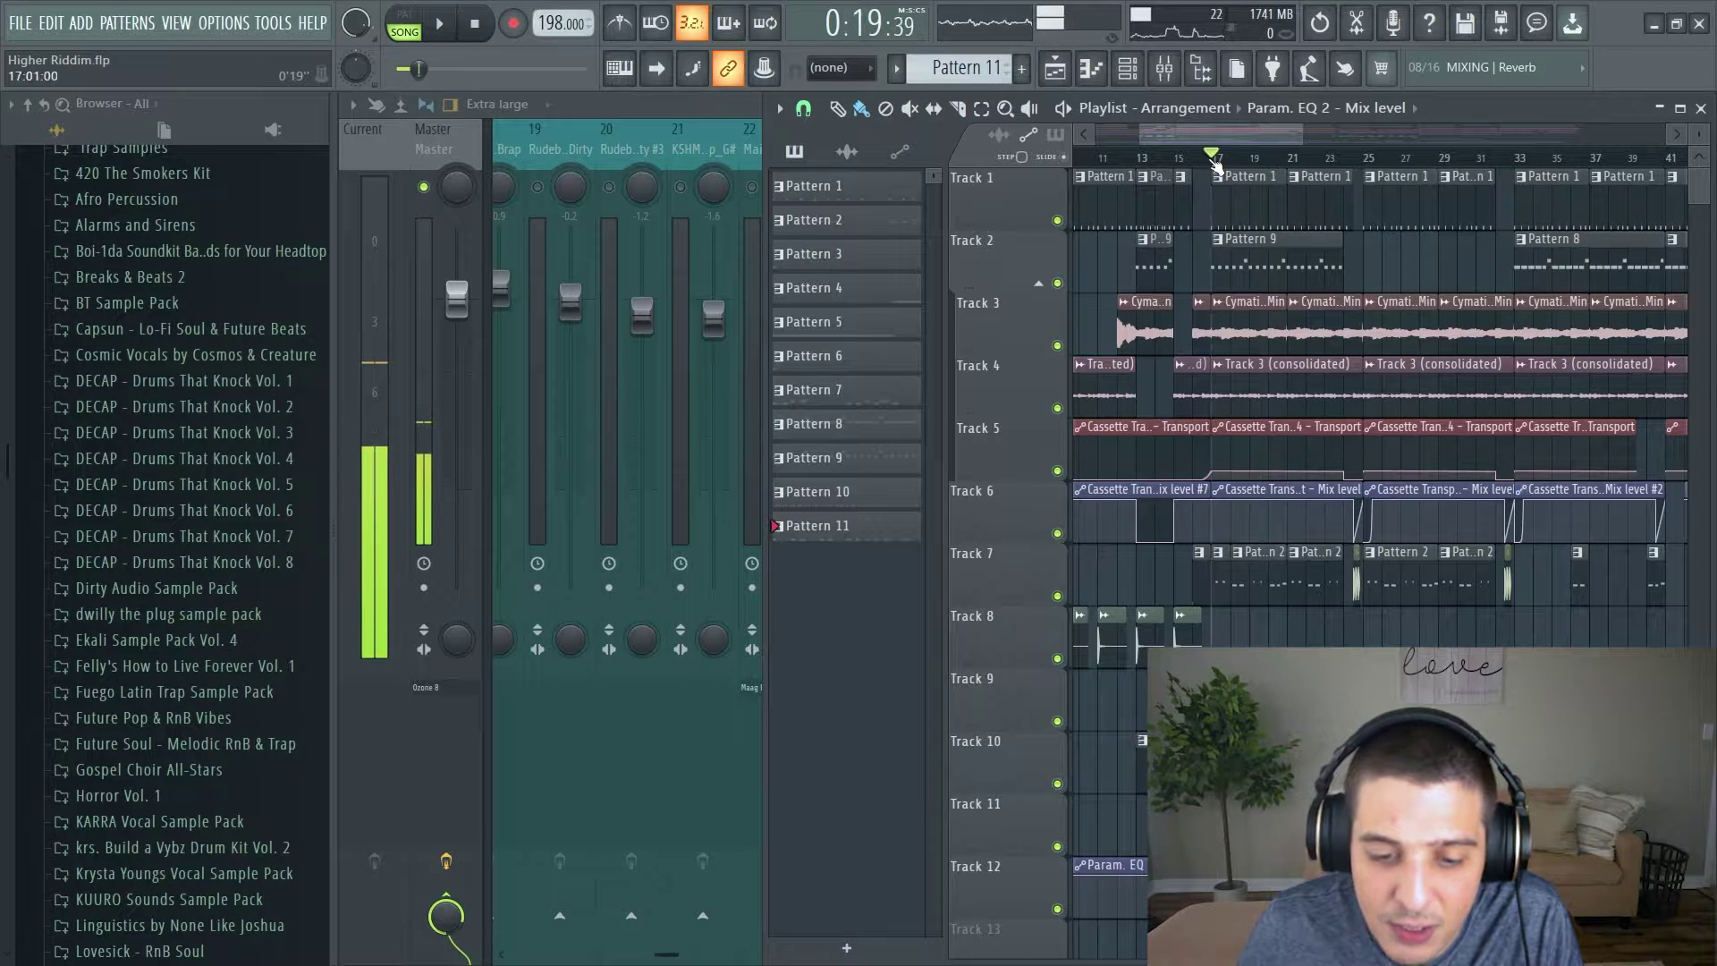
{"action": "left_click_drag", "start_coordinate": [1286, 135], "coordinate": [1277, 135]}
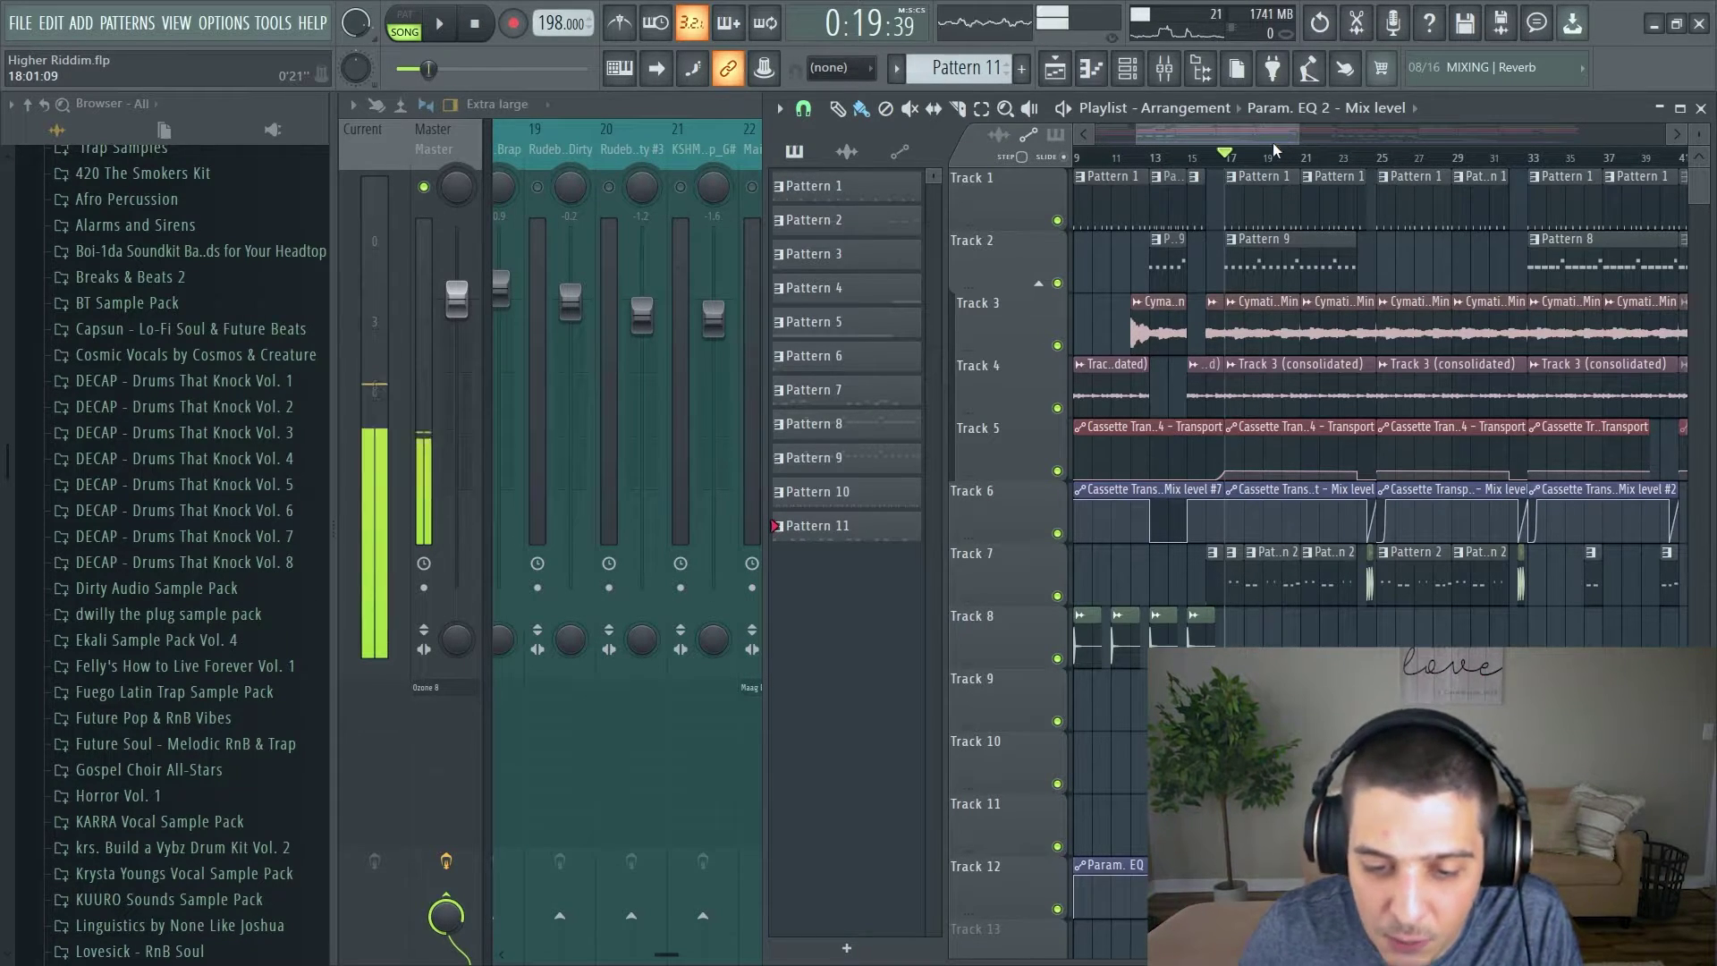
{"action": "left_click_drag", "start_coordinate": [1297, 135], "coordinate": [1305, 135]}
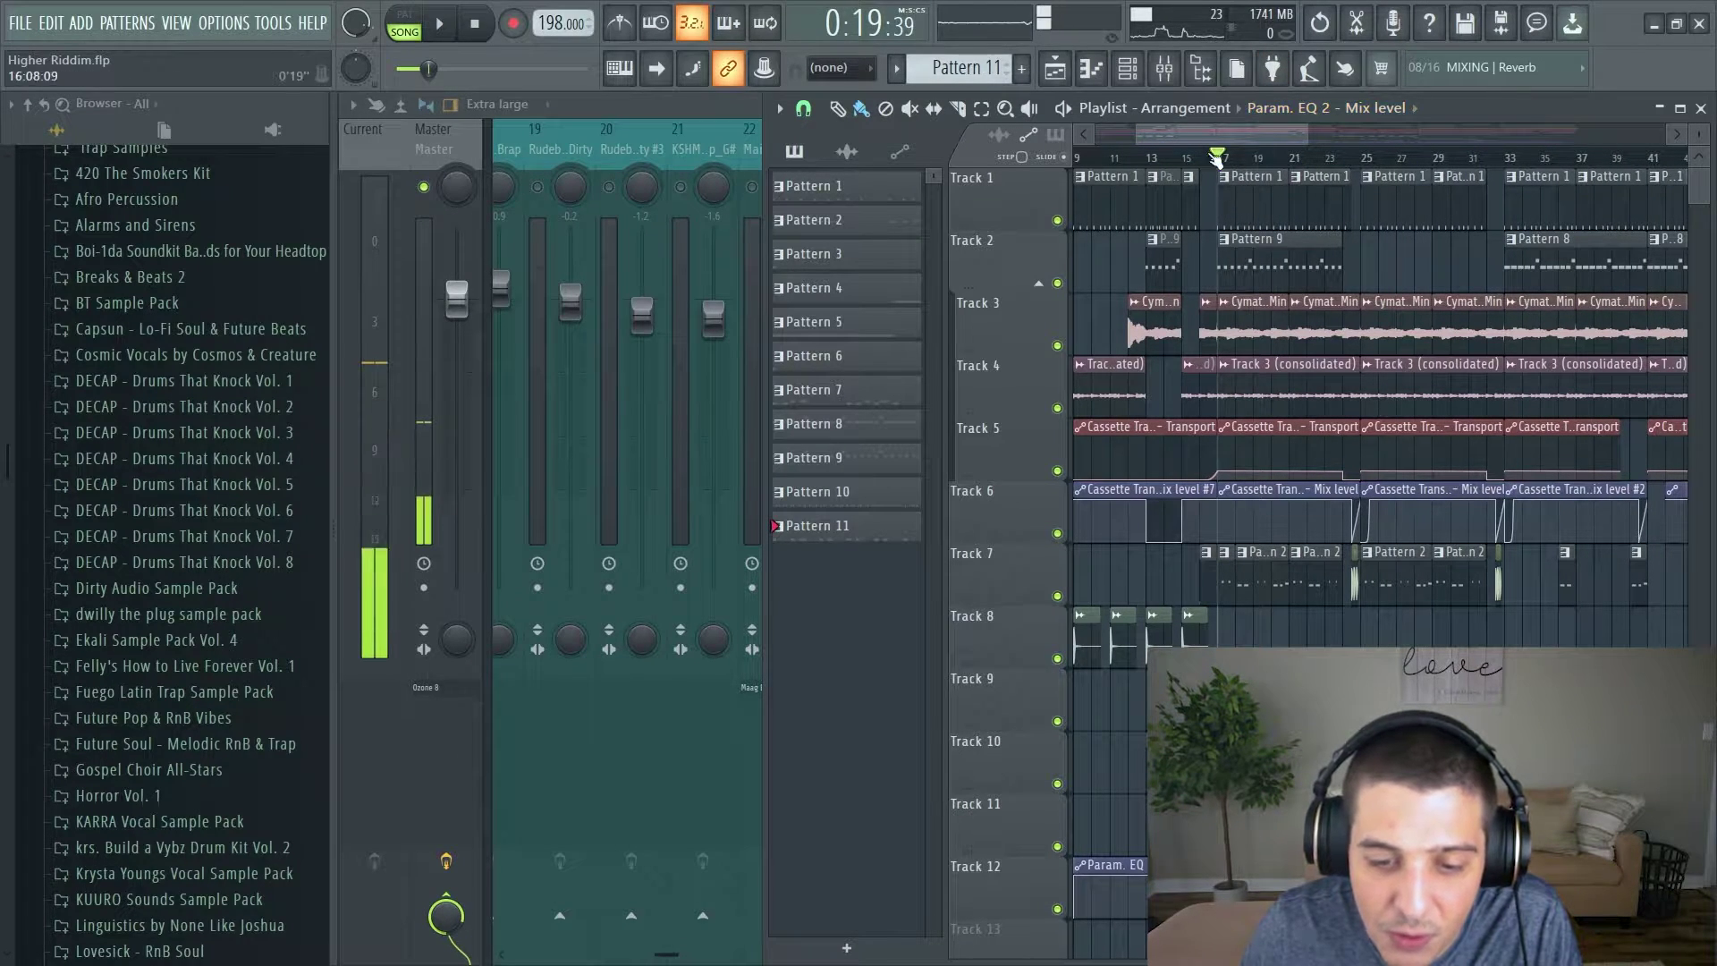
{"action": "key", "text": "space"}
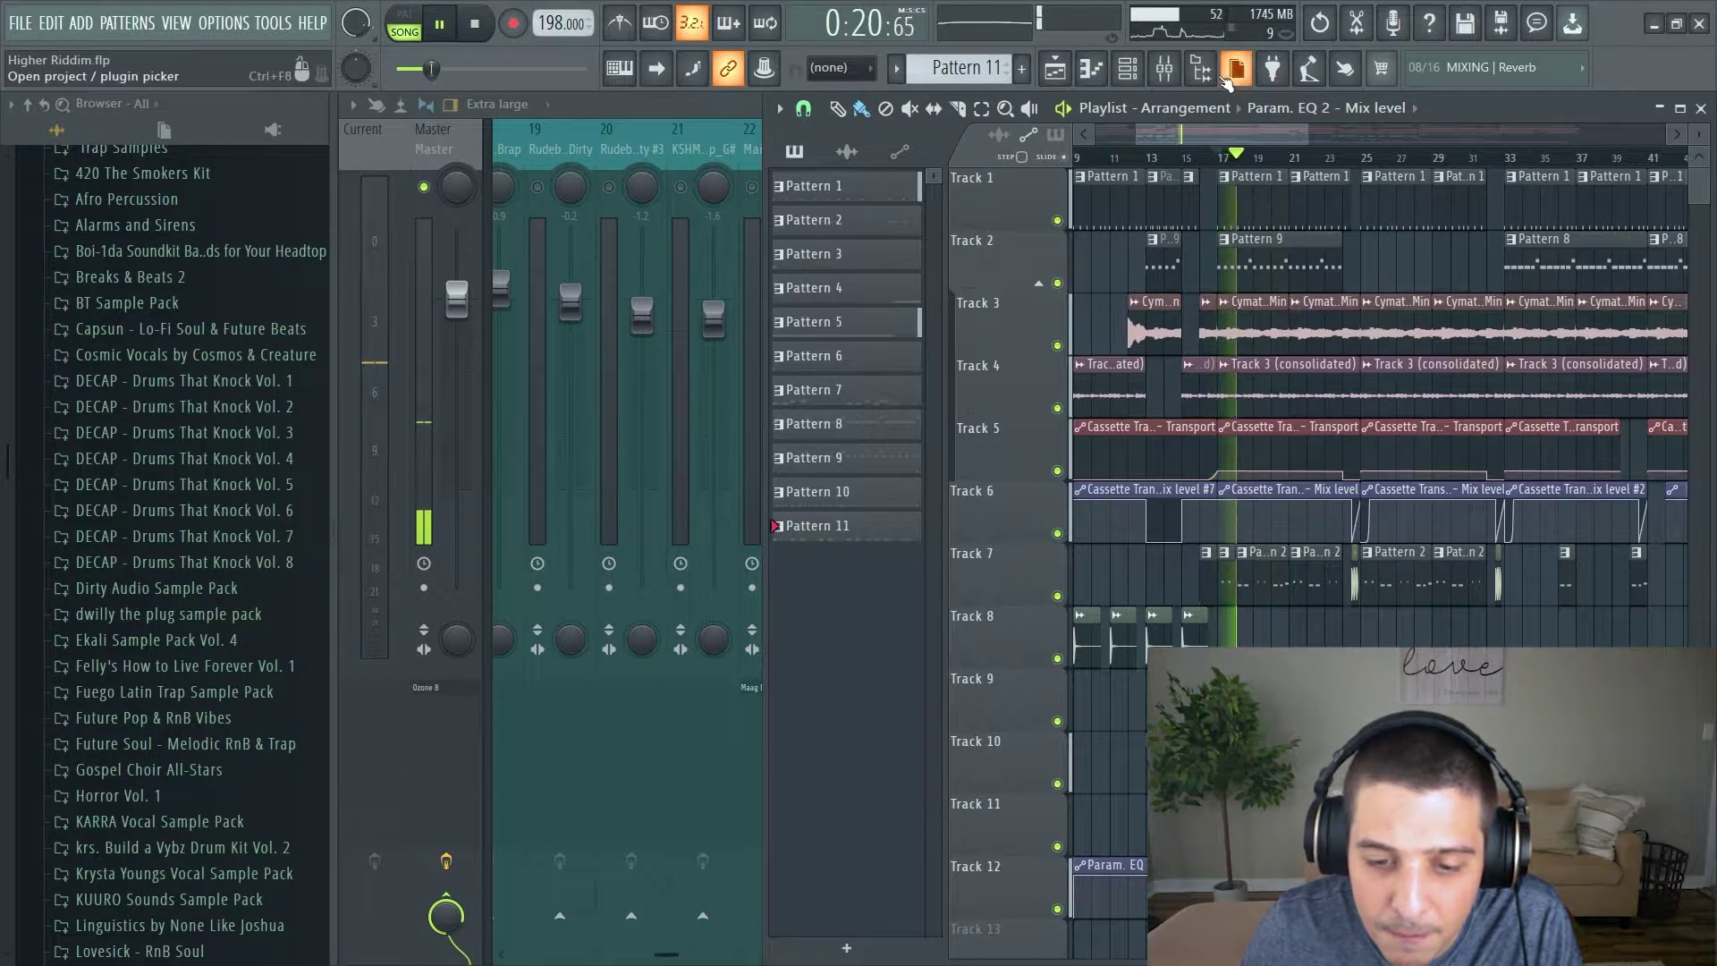
Play the arrangement from bar 81, and move the playback position back to bar 33.
{"action": "left_click", "coordinate": [1163, 69]}
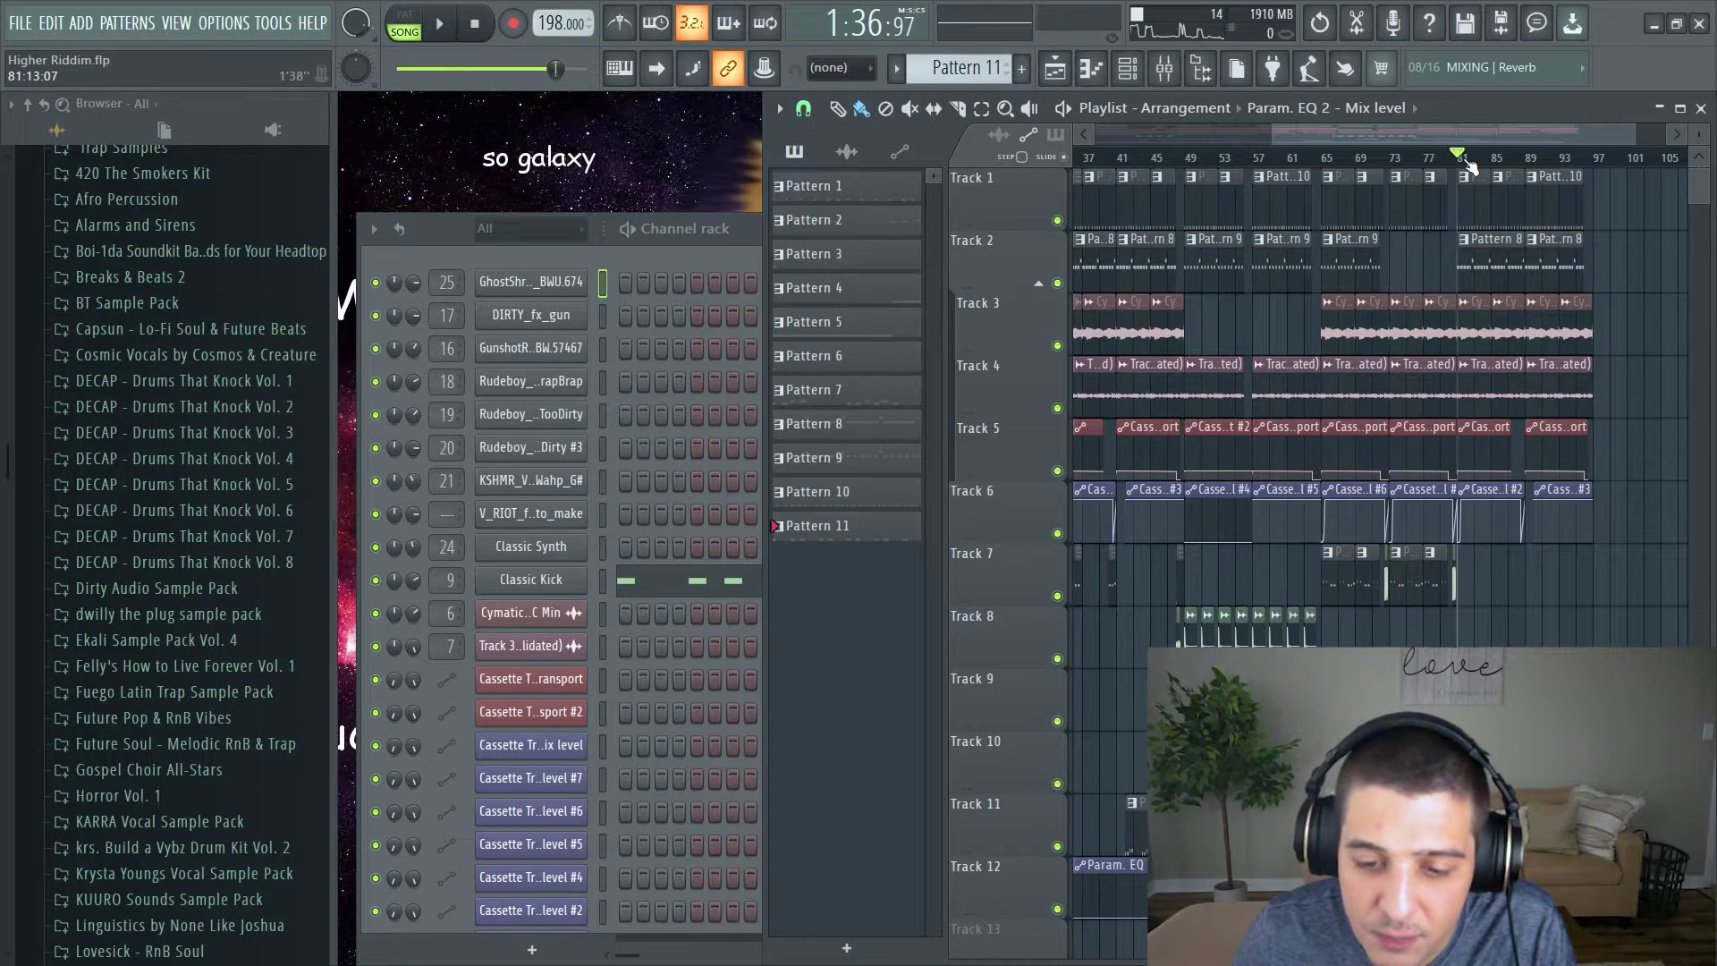
{"action": "key", "text": "space"}
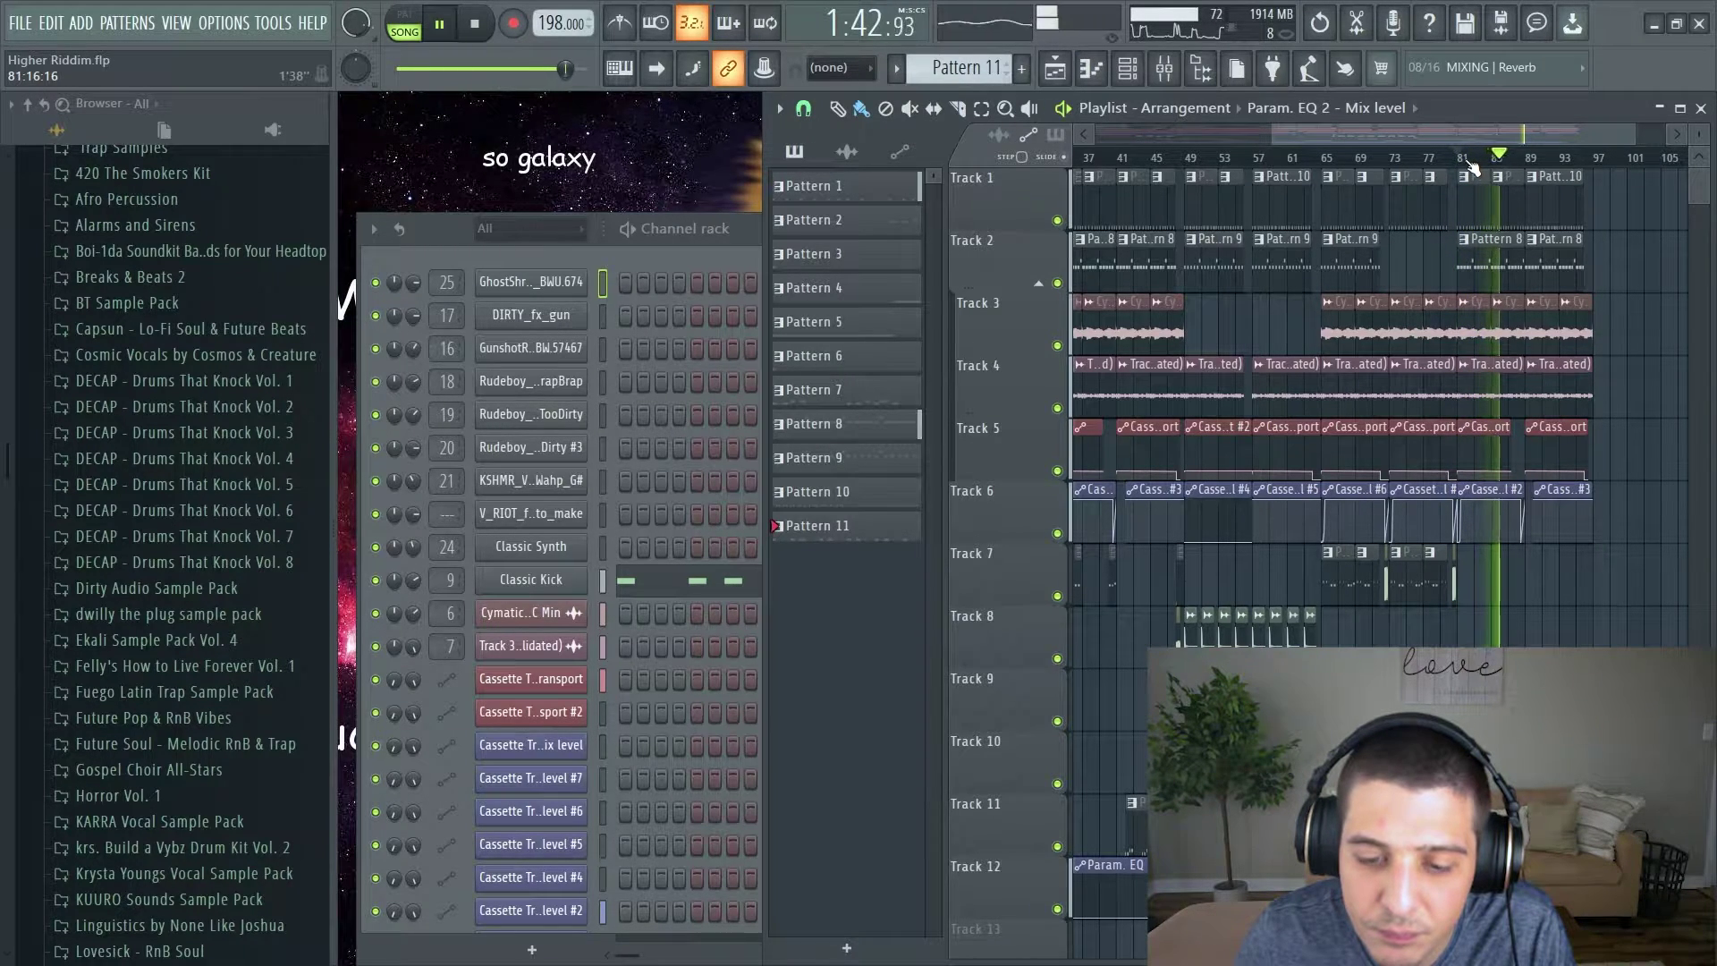
{"action": "left_click_drag", "start_coordinate": [1471, 161], "coordinate": [1355, 177]}
Bring up the mixer and look through the effects on the Kick Bass Buss, Bass Filter and Serum tracks.
{"action": "key", "text": "F9"}
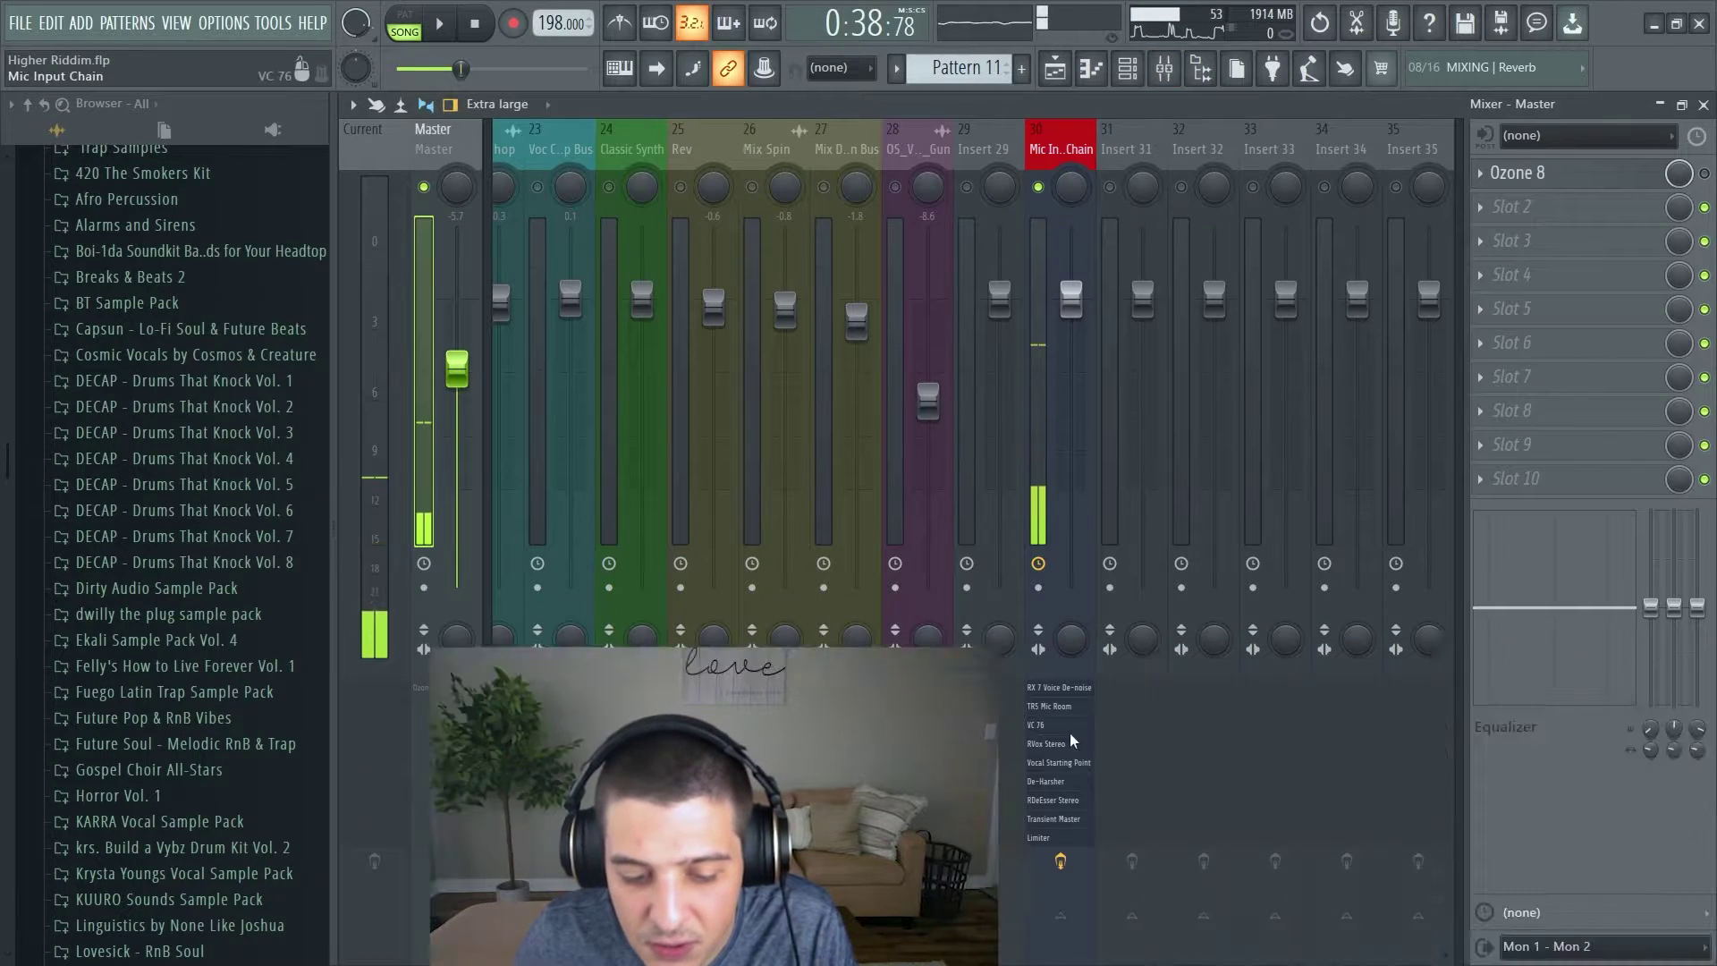
{"action": "scroll", "coordinate": [732, 173], "scroll_direction": "up", "scroll_amount": 5}
{"action": "left_click", "coordinate": [1305, 136]}
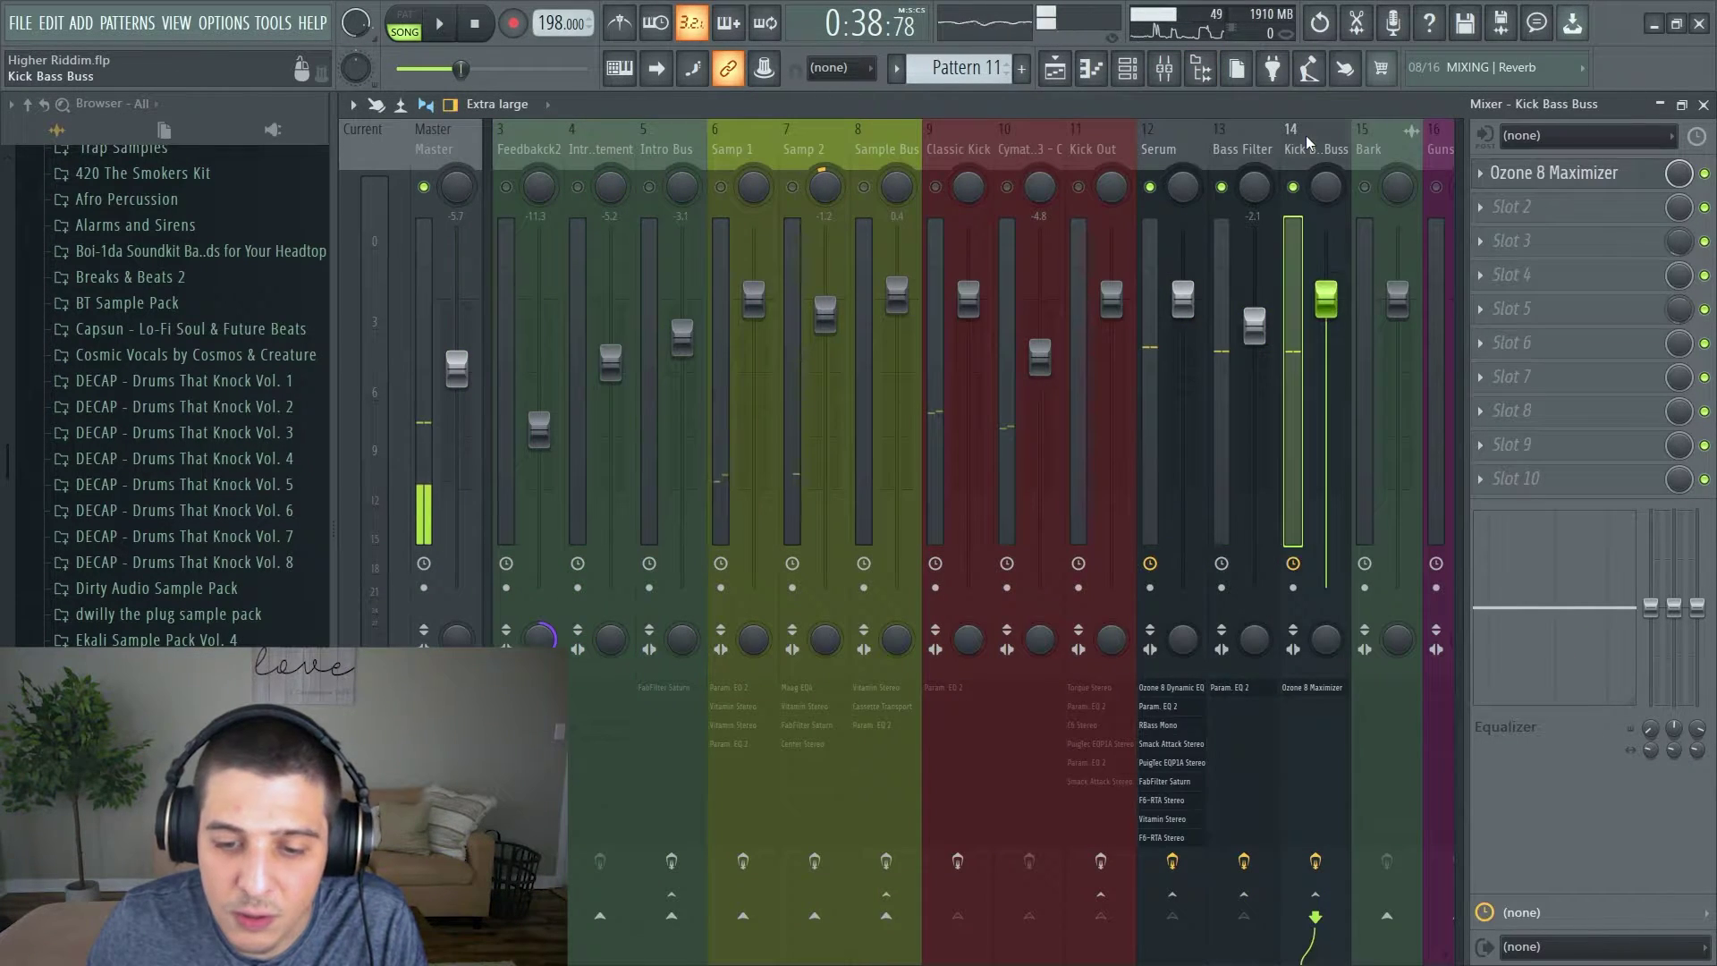
{"action": "left_click", "coordinate": [1243, 138]}
{"action": "left_click", "coordinate": [1169, 137]}
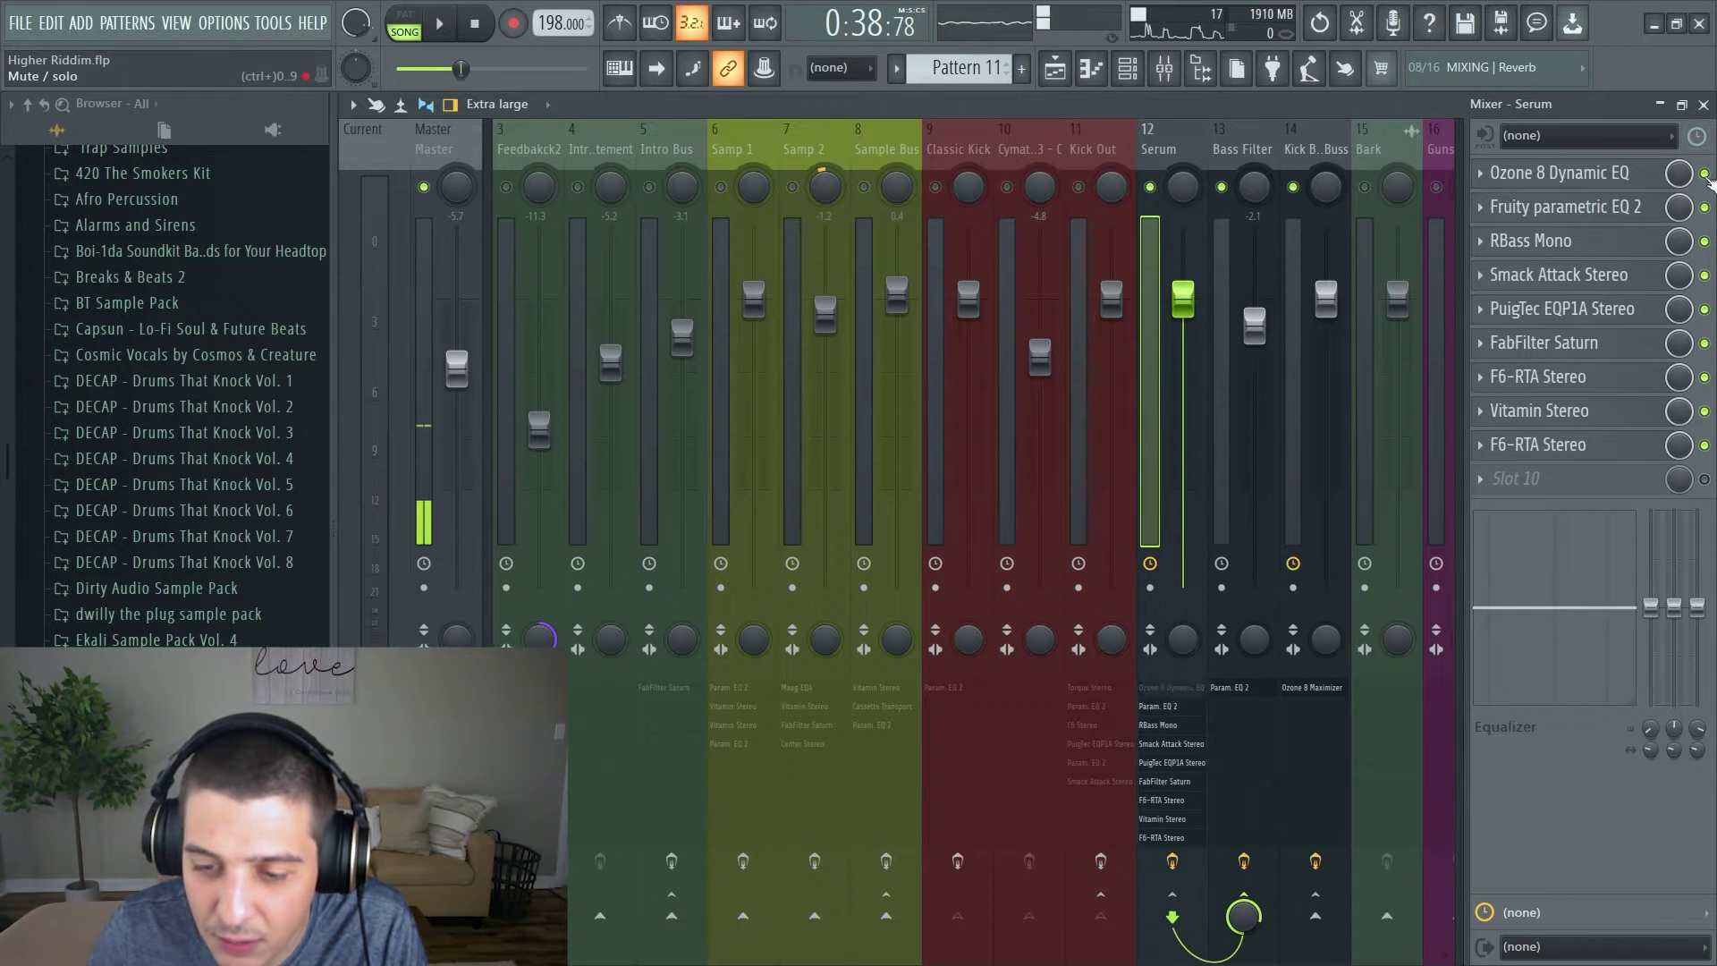
Bypass the effects on the Serum, Bass Filter and Kick Bass Buss tracks and play the unprocessed bass from bar 33.
{"action": "left_click", "coordinate": [1242, 134]}
{"action": "left_click", "coordinate": [1162, 141]}
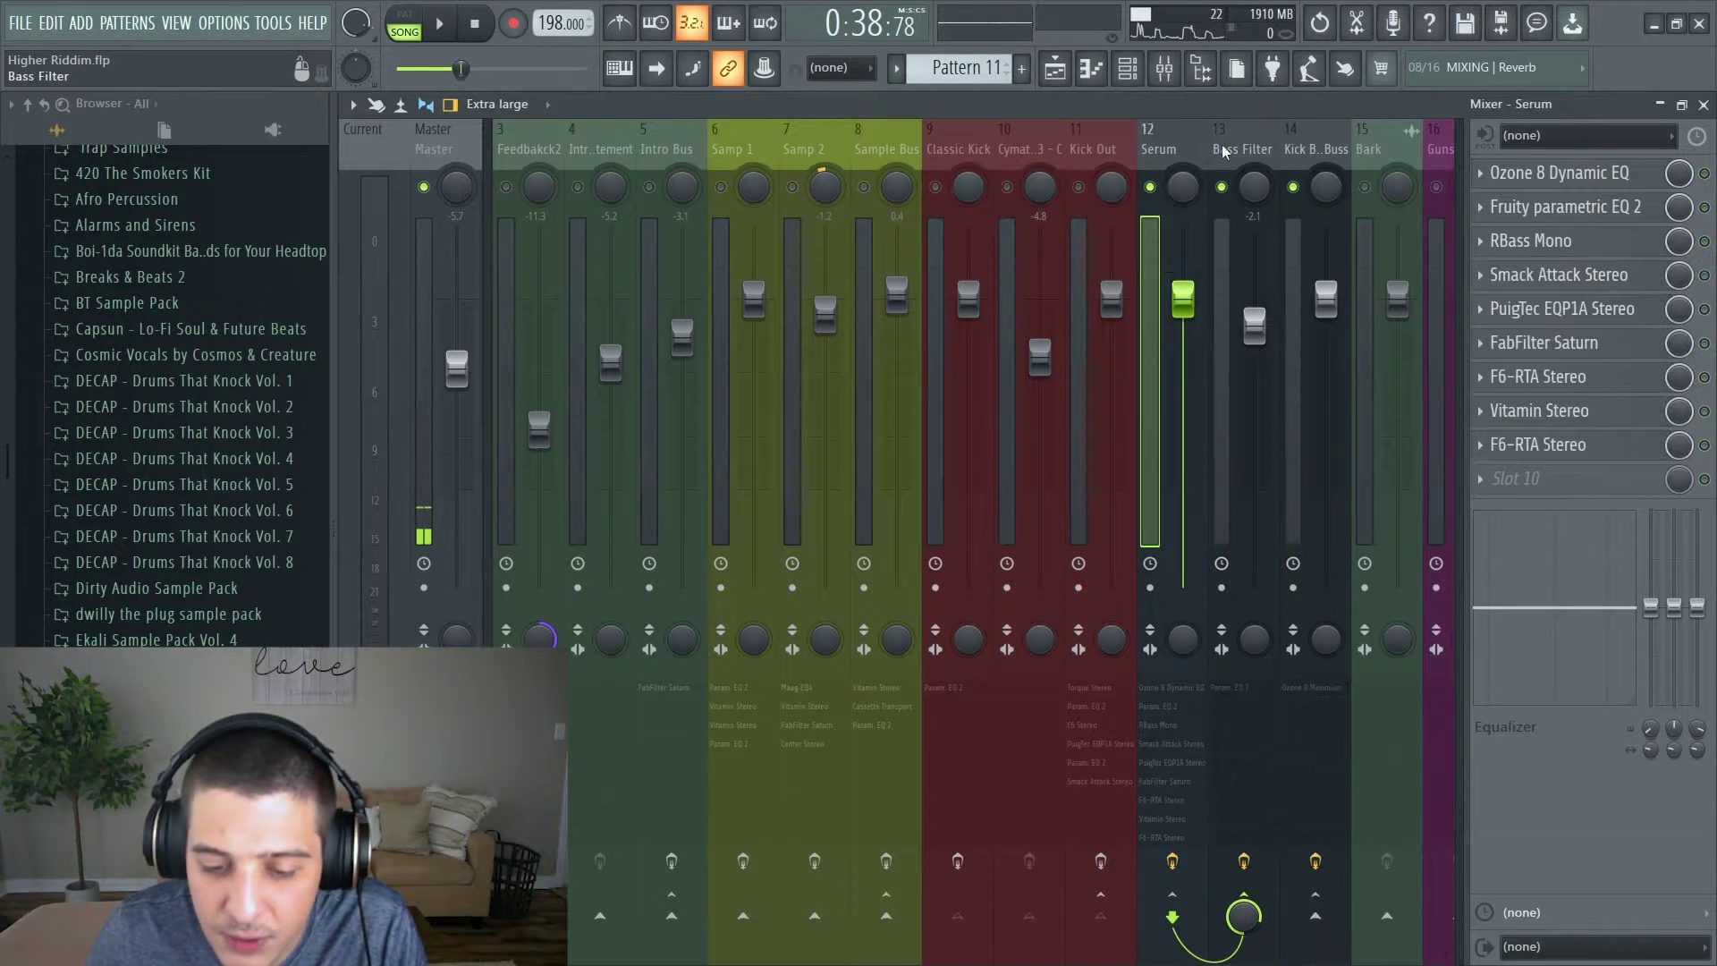
{"action": "key", "text": "space"}
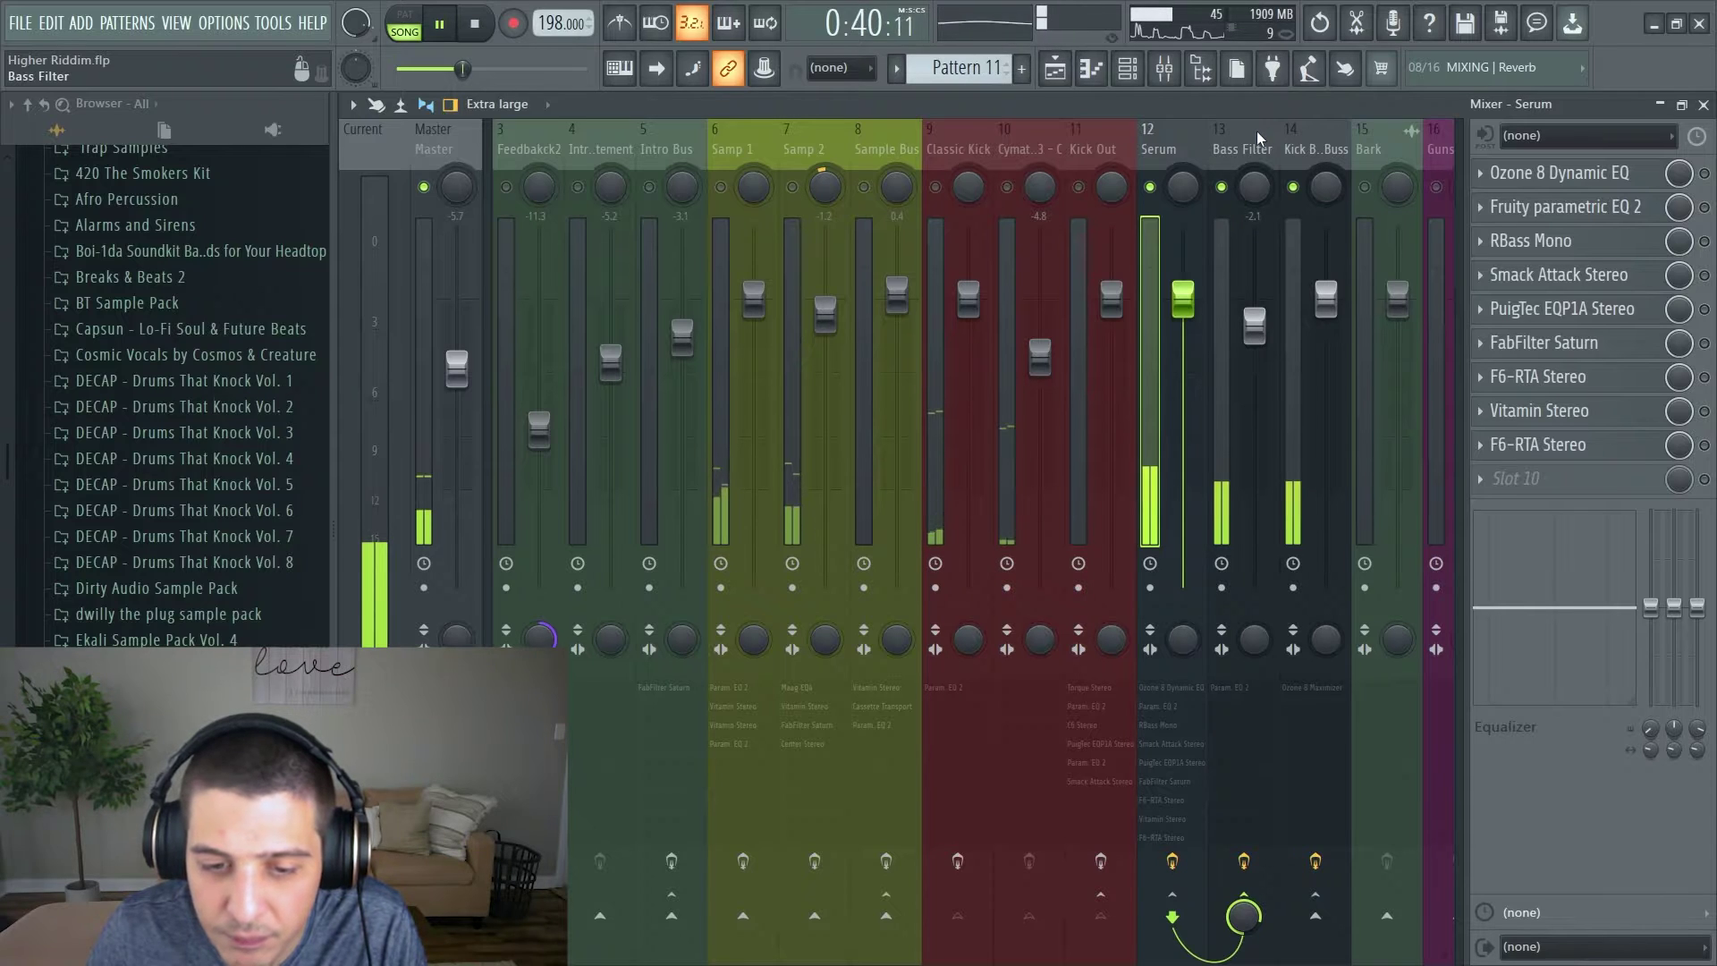
{"action": "key", "text": "space"}
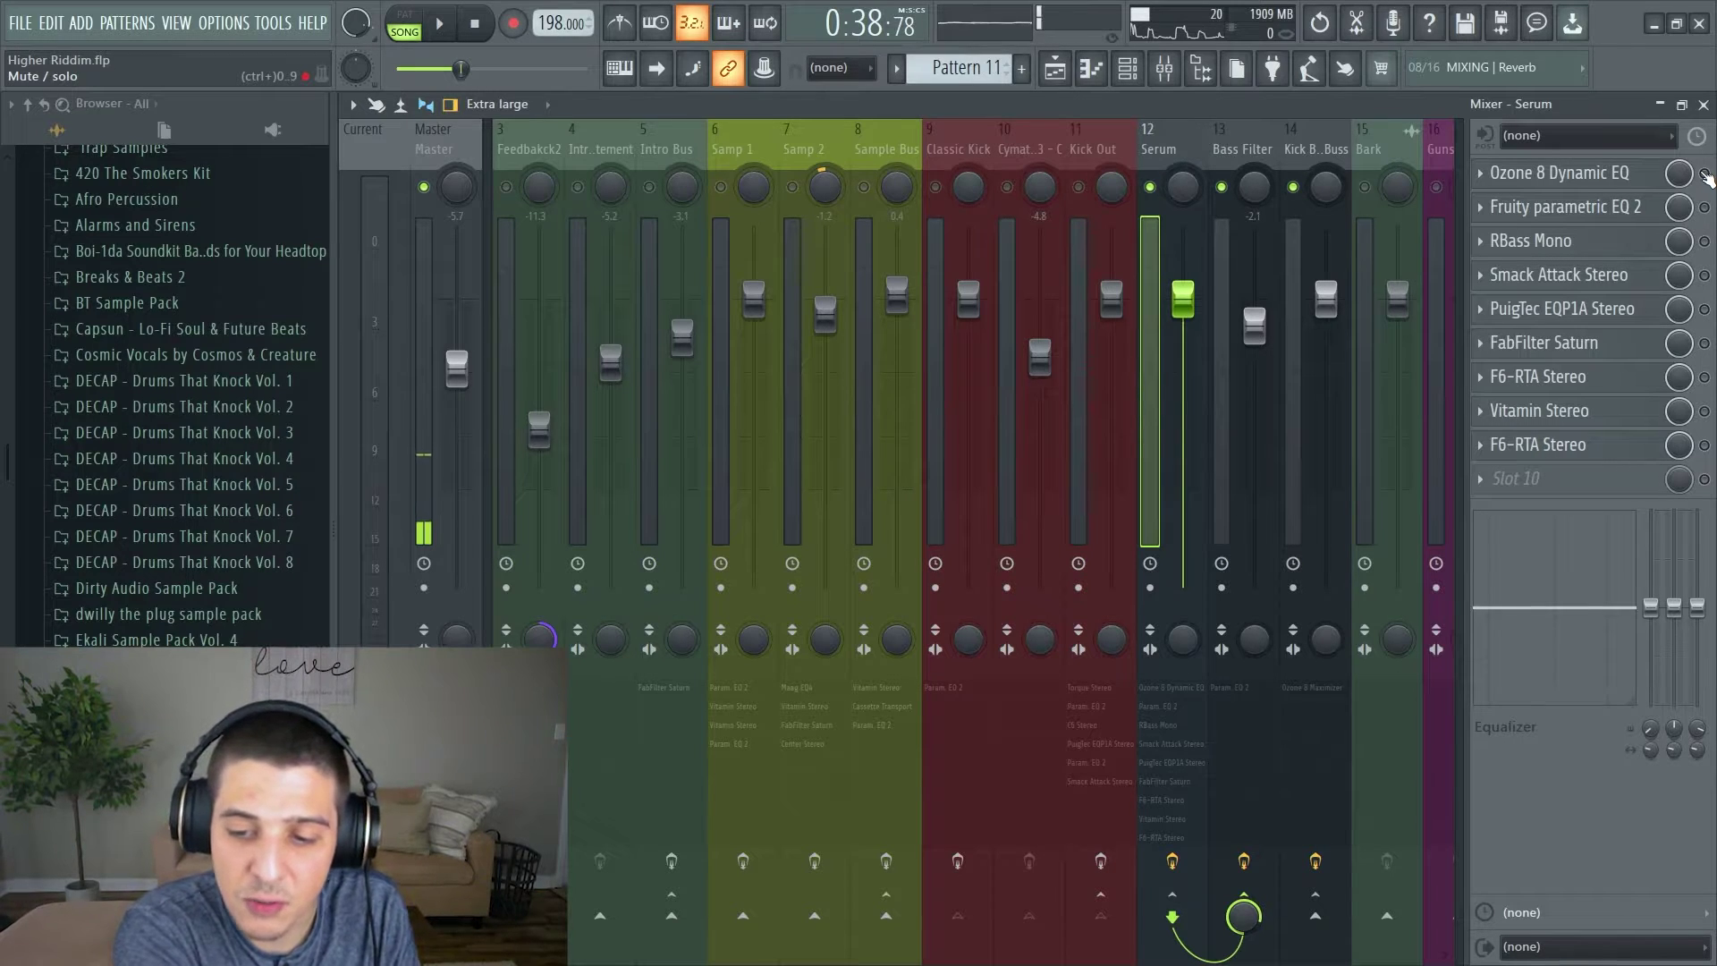
Enable the Ozone 8 Dynamic EQ on the Serum track, open it and play the bass from bar 33 to watch its response.
{"action": "left_click", "coordinate": [1704, 174]}
{"action": "left_click", "coordinate": [1565, 172]}
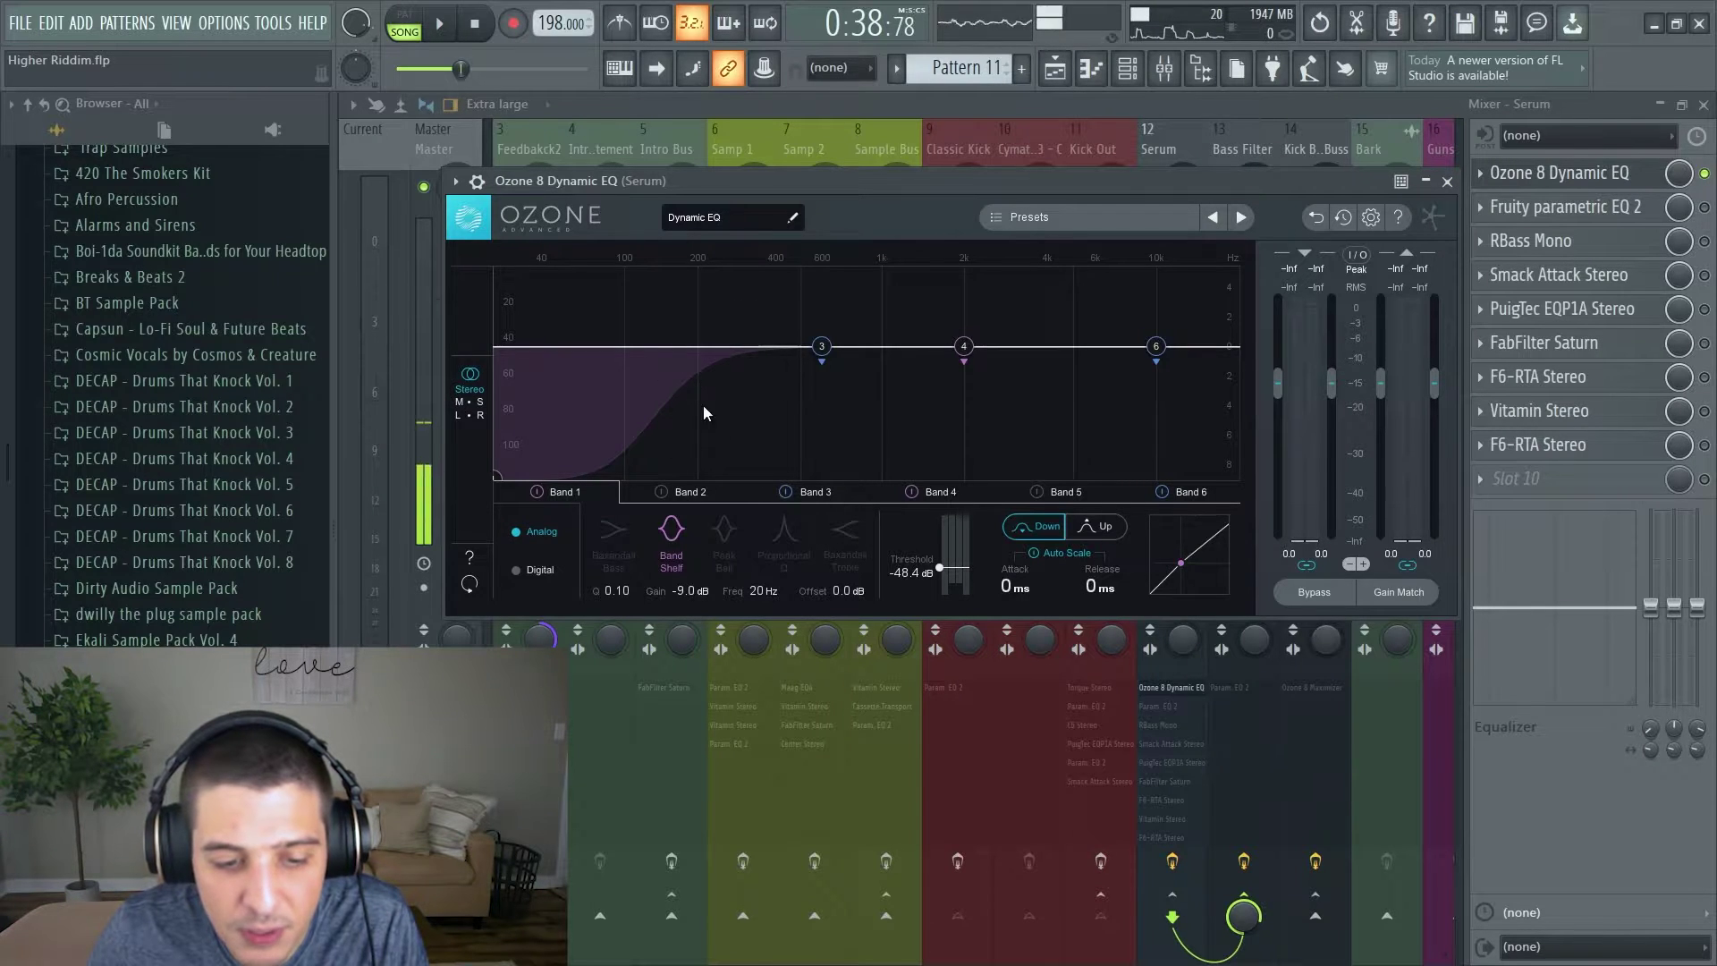
{"action": "key", "text": "space"}
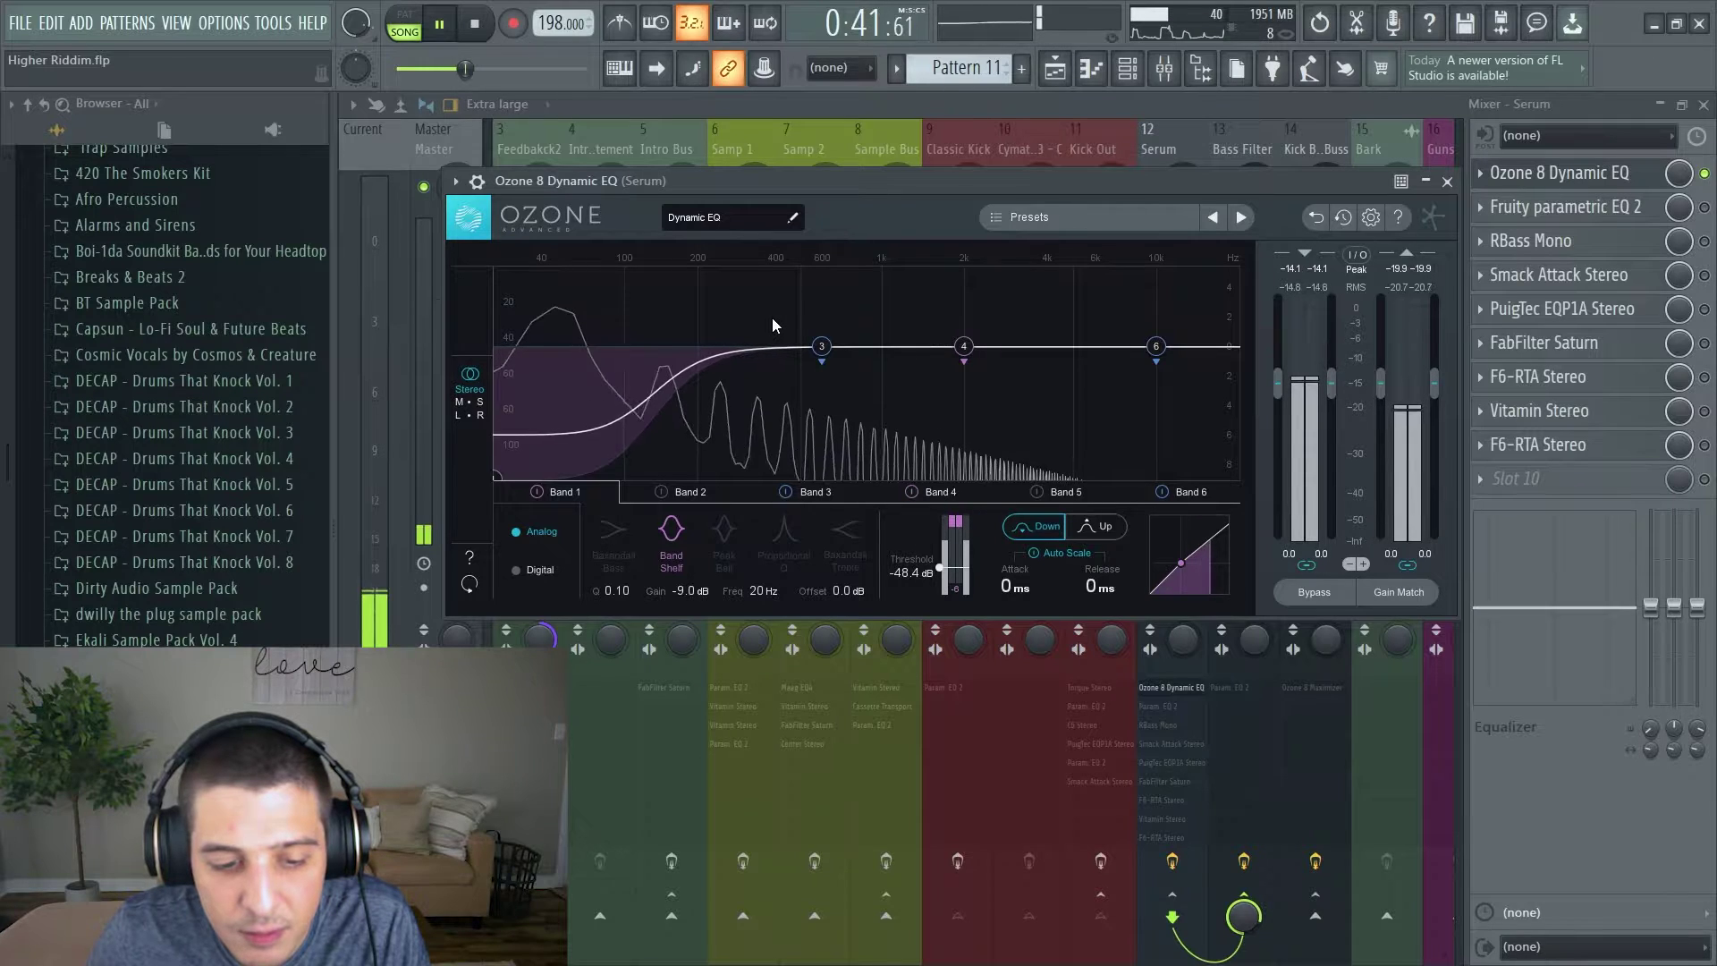
{"action": "key", "text": "space"}
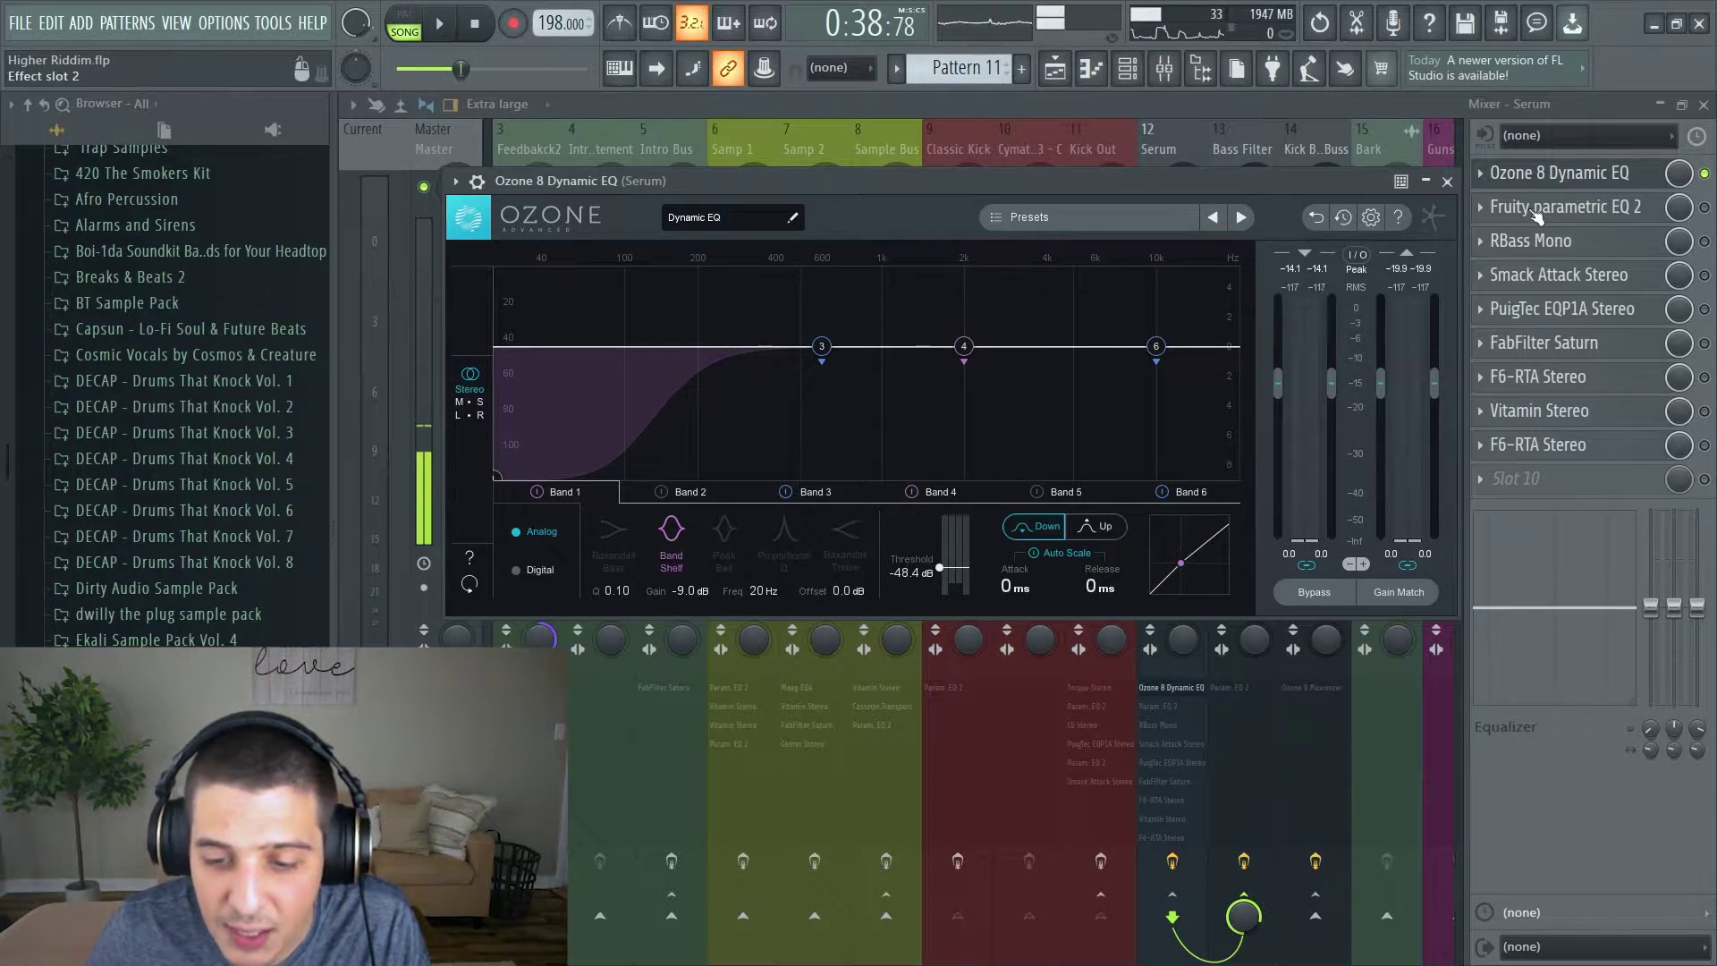
{"action": "key", "text": "space"}
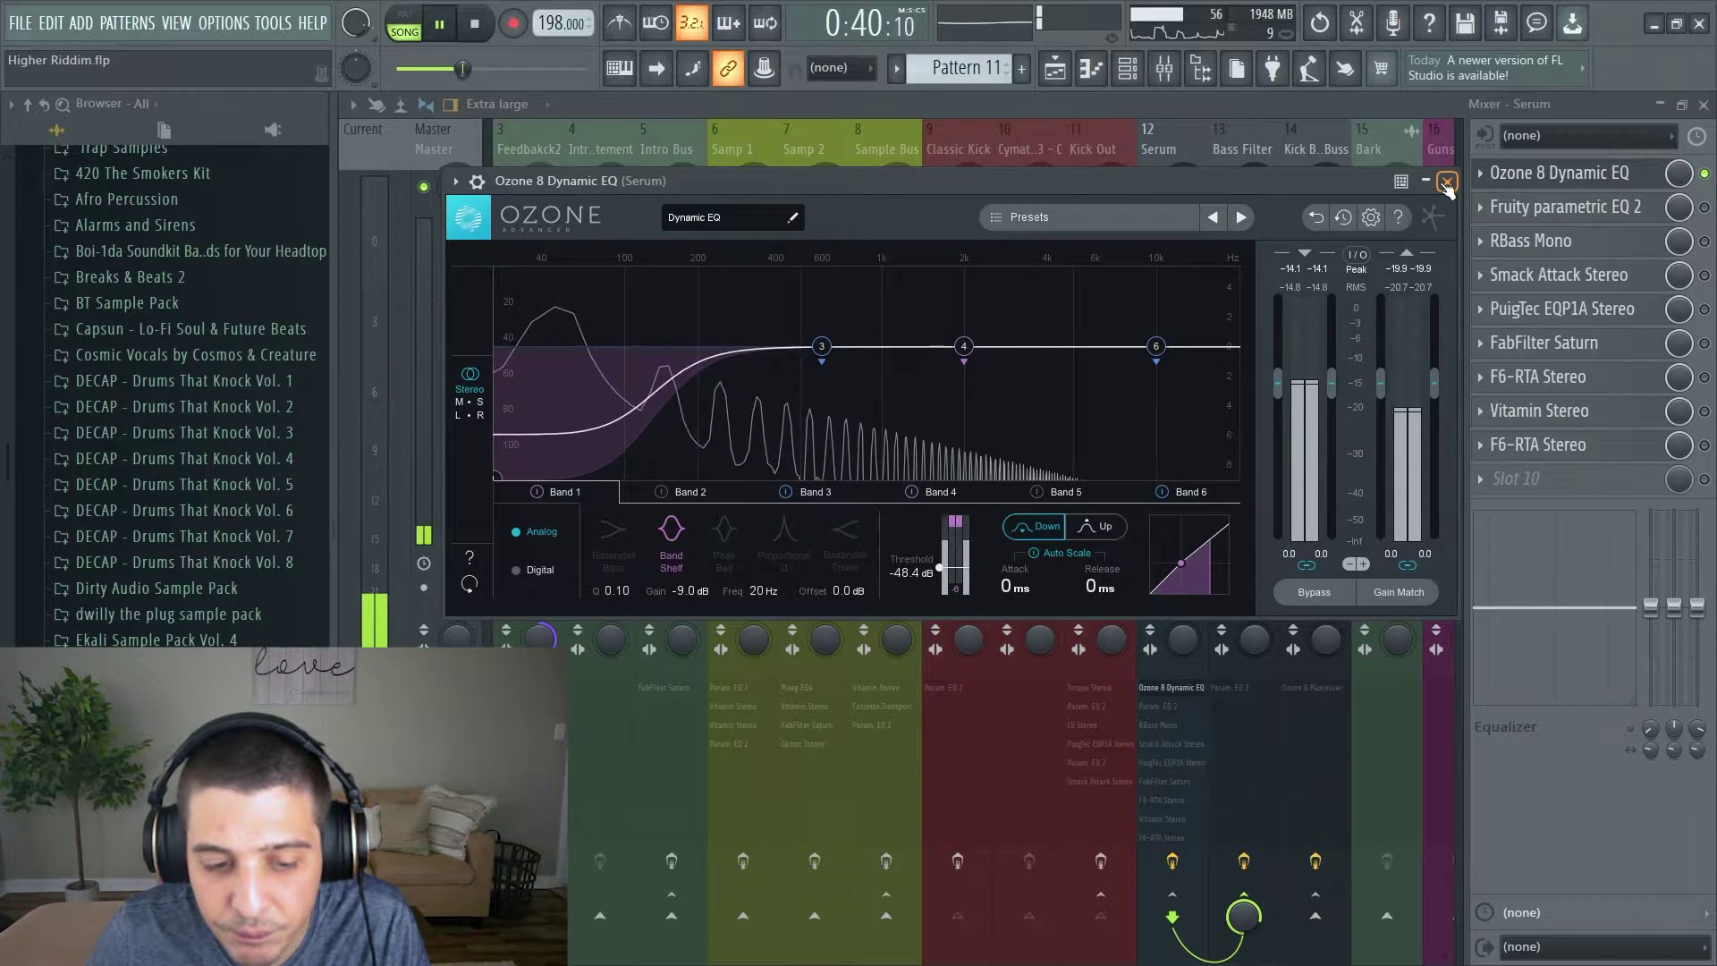
{"action": "key", "text": "space"}
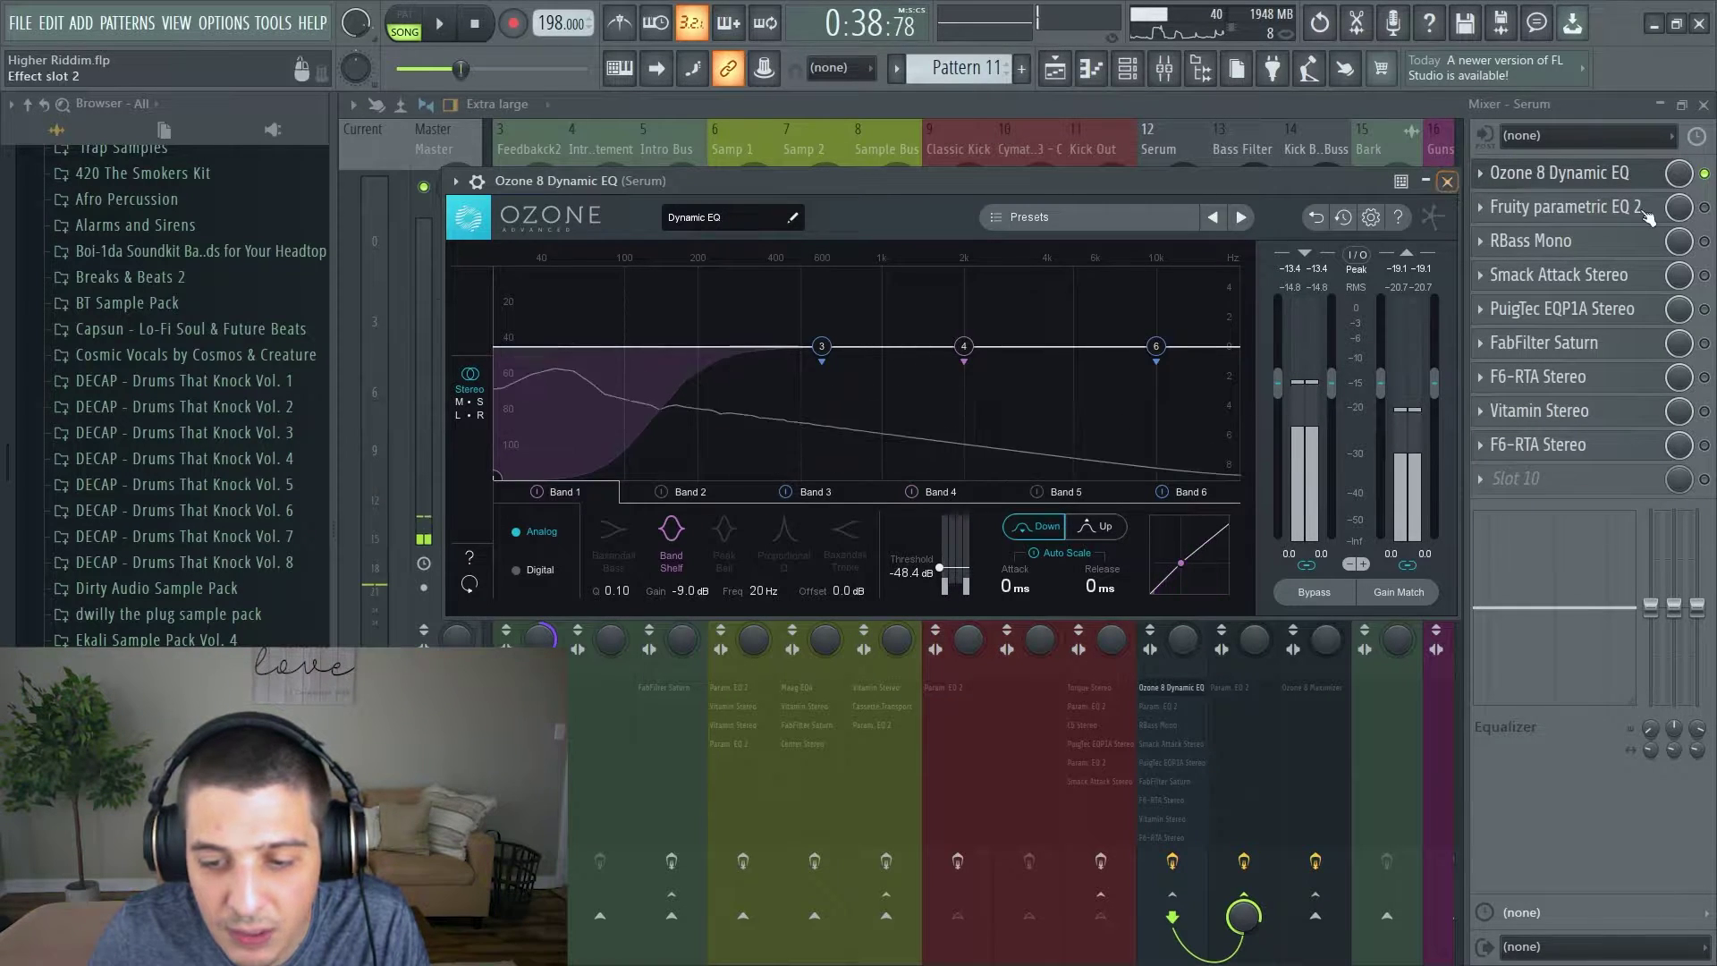
Put away the Ozone 8 Dynamic EQ, then enable Fruity parametric EQ 2 on the Serum track and examine its settings.
{"action": "key", "text": "Escape"}
{"action": "left_click", "coordinate": [1688, 209]}
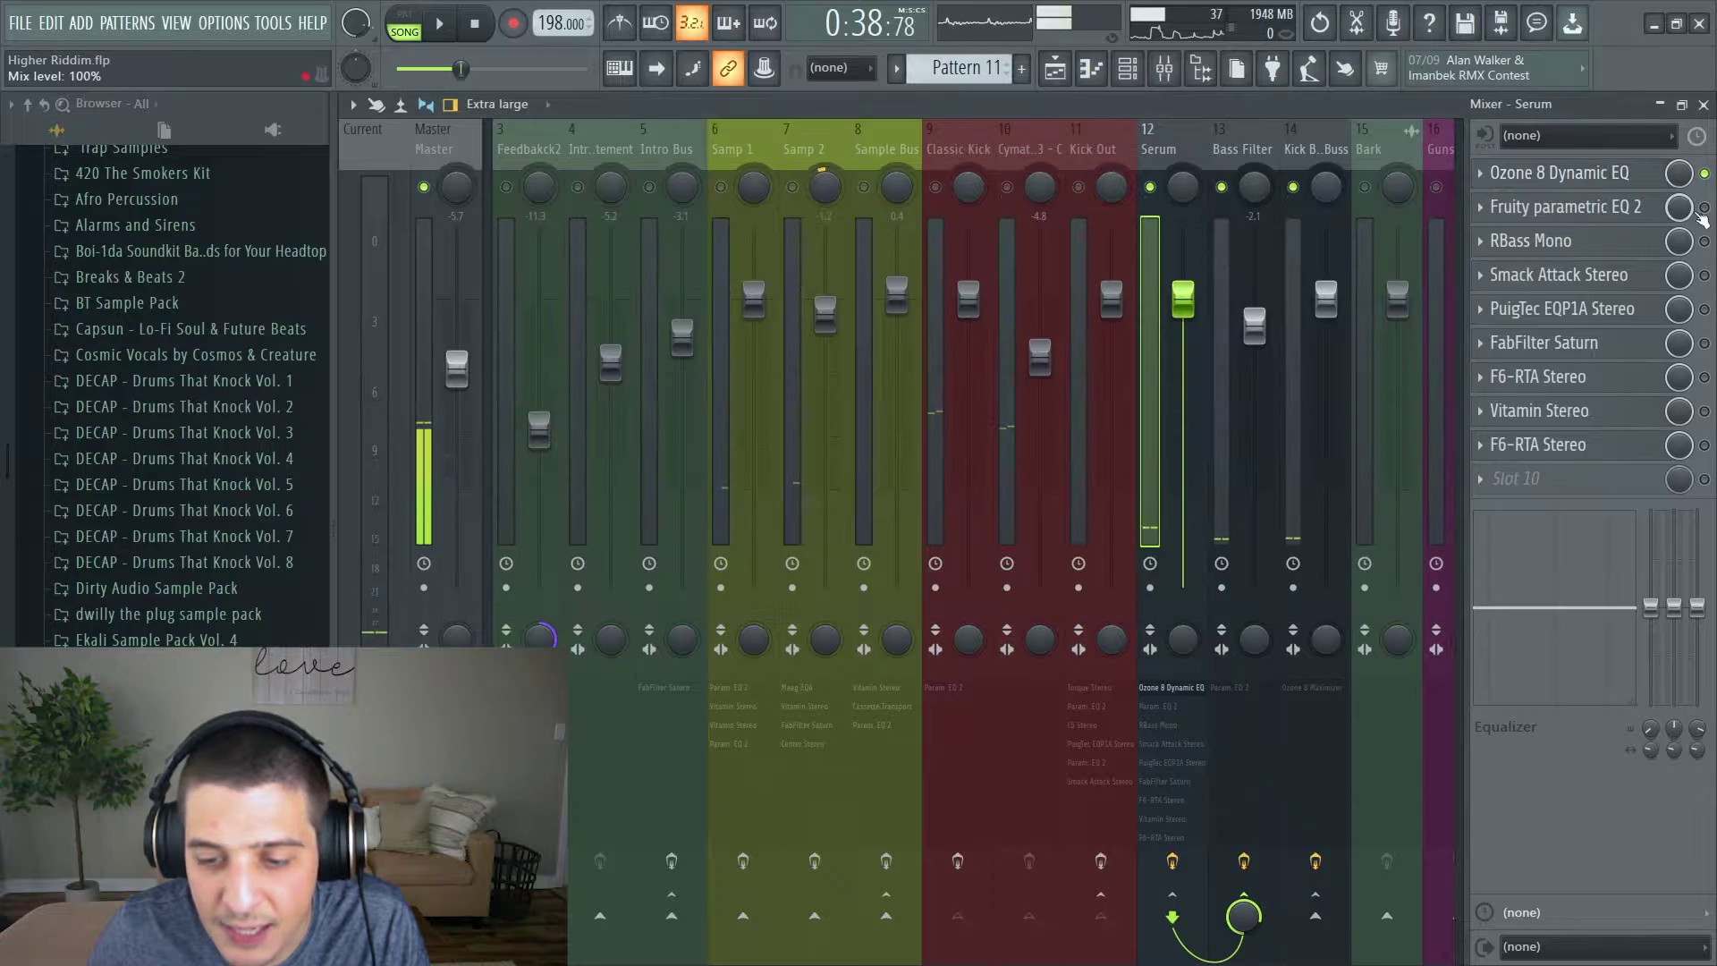
{"action": "left_click", "coordinate": [1565, 207]}
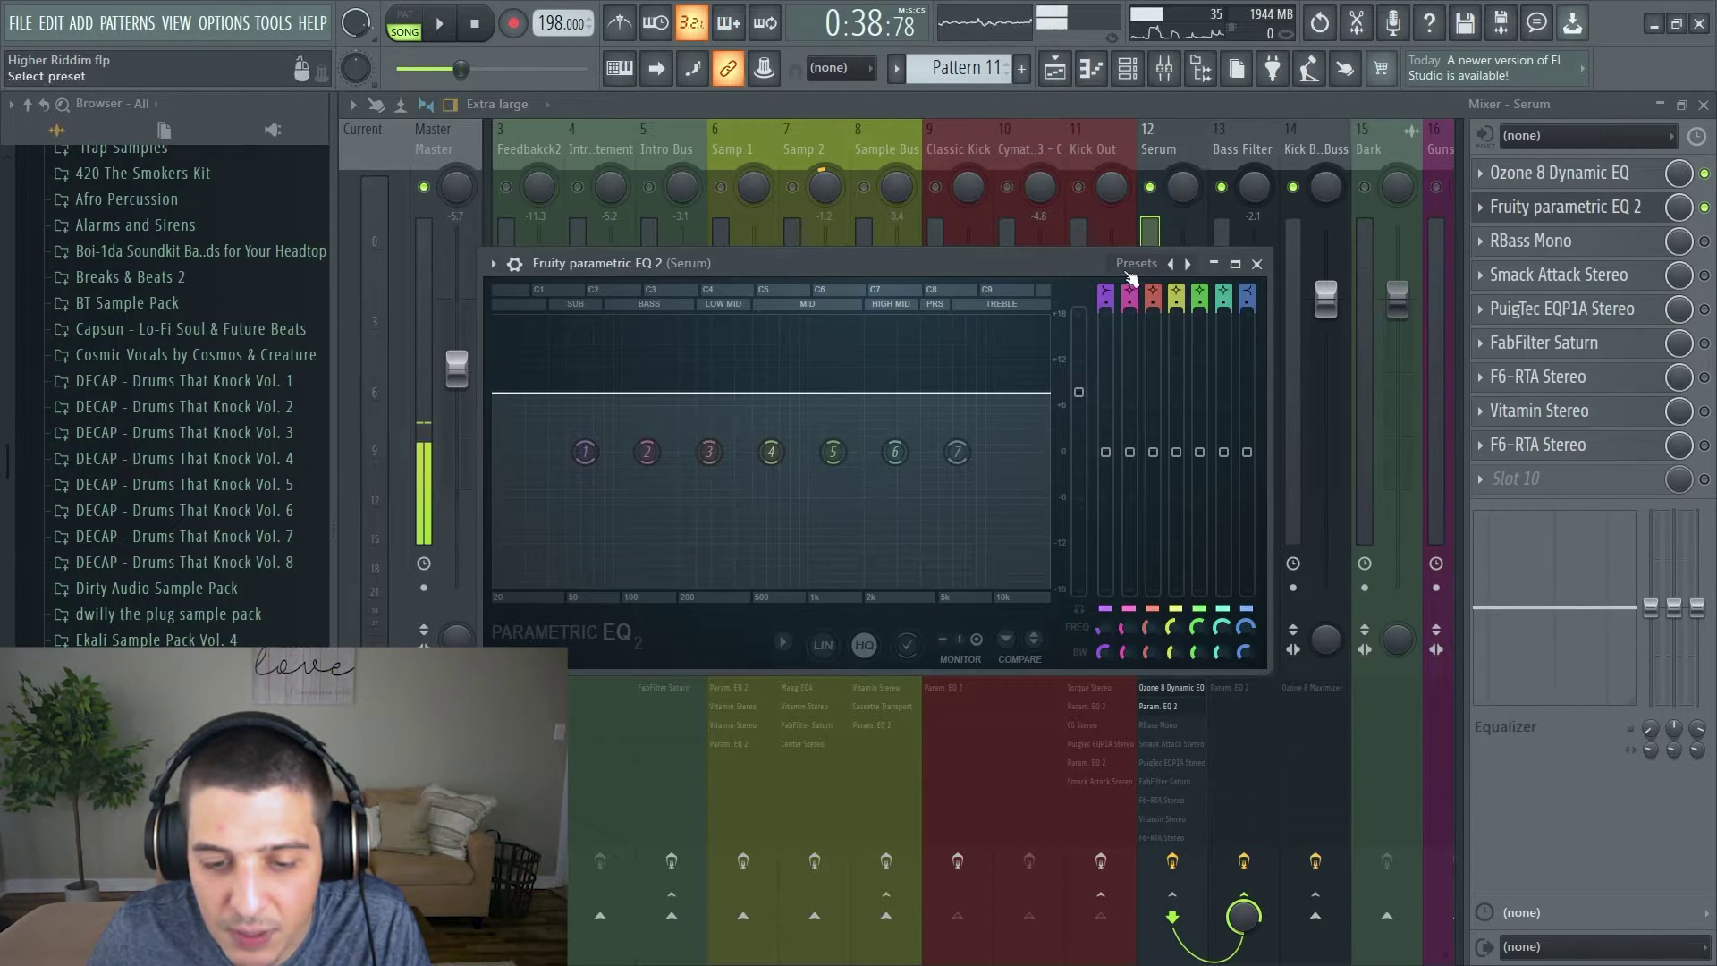
{"action": "left_click_drag", "start_coordinate": [1075, 234], "coordinate": [1111, 142]}
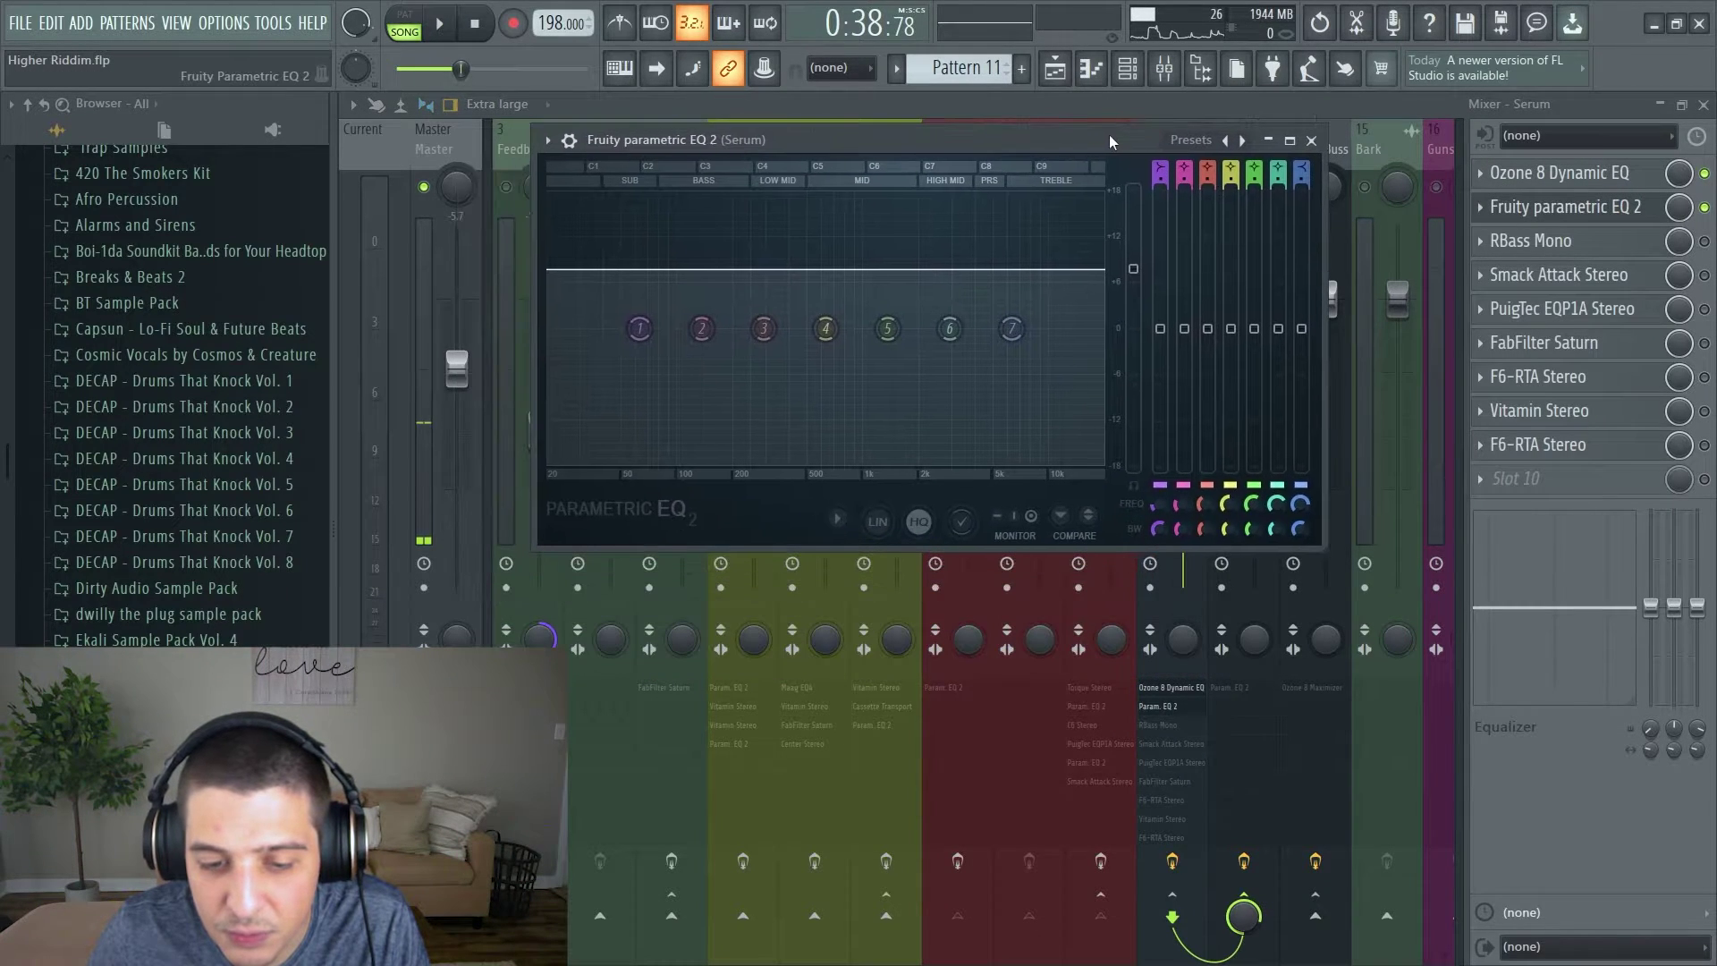
{"action": "left_click", "coordinate": [1312, 141]}
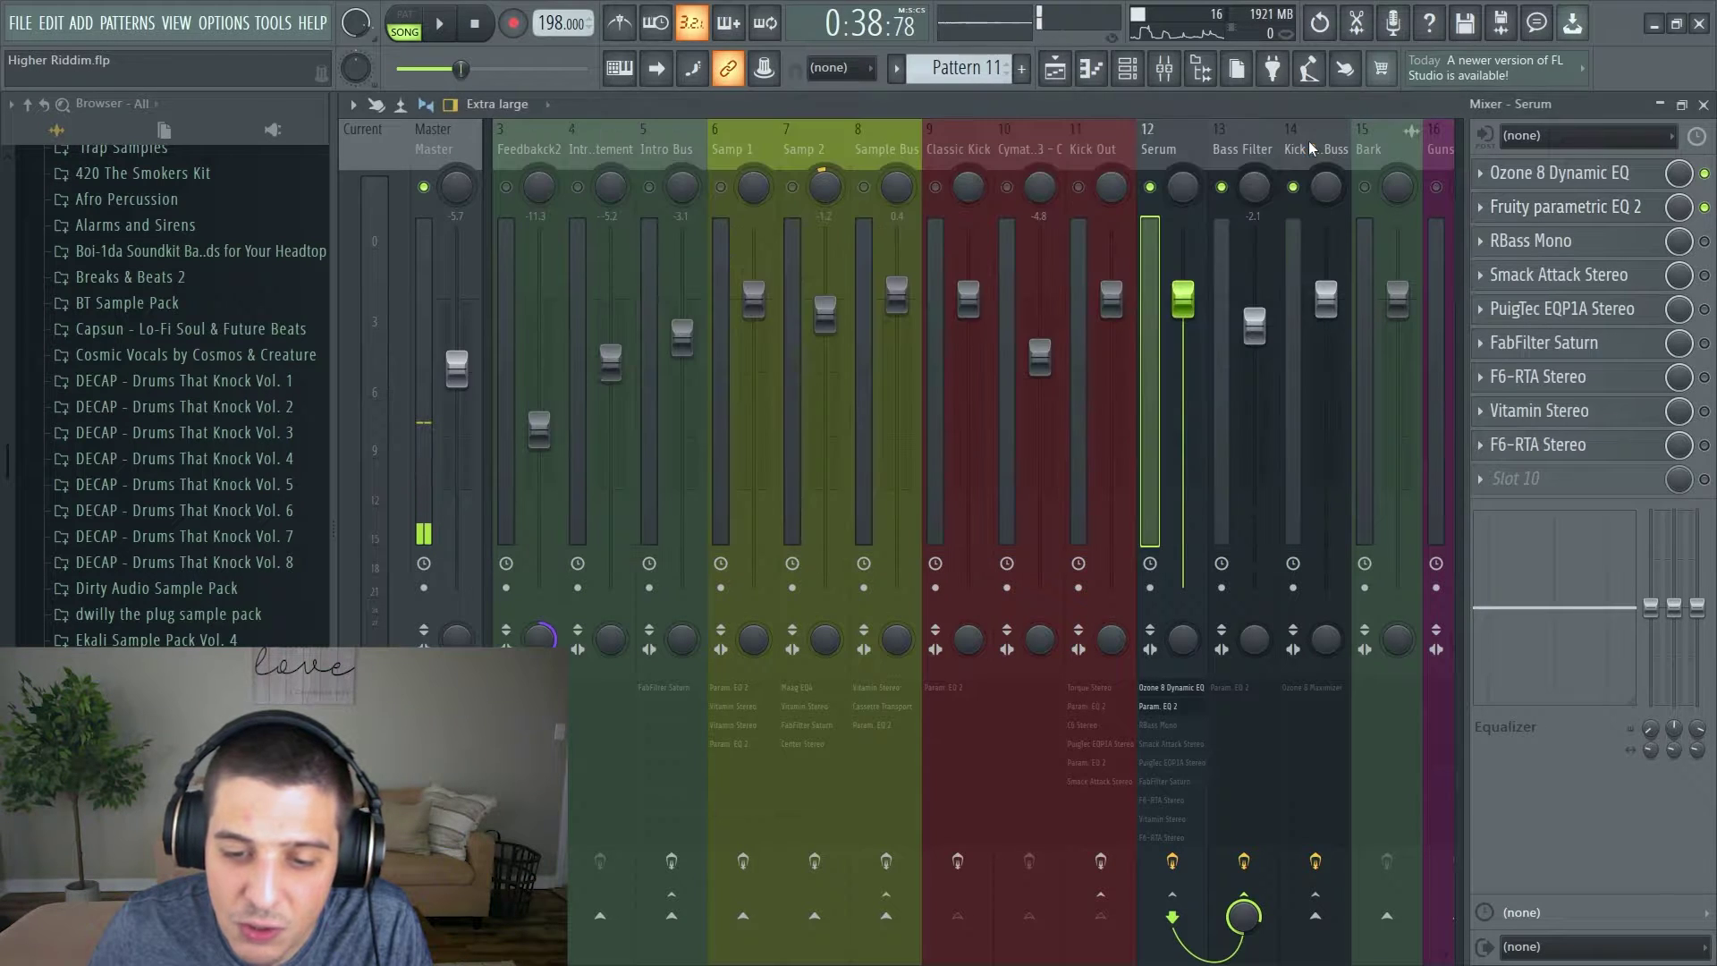
Recheck the Fruity parametric EQ 2 and Ozone 8 Dynamic EQ settings, and switch the parametric EQ back on.
{"action": "left_click", "coordinate": [1704, 208]}
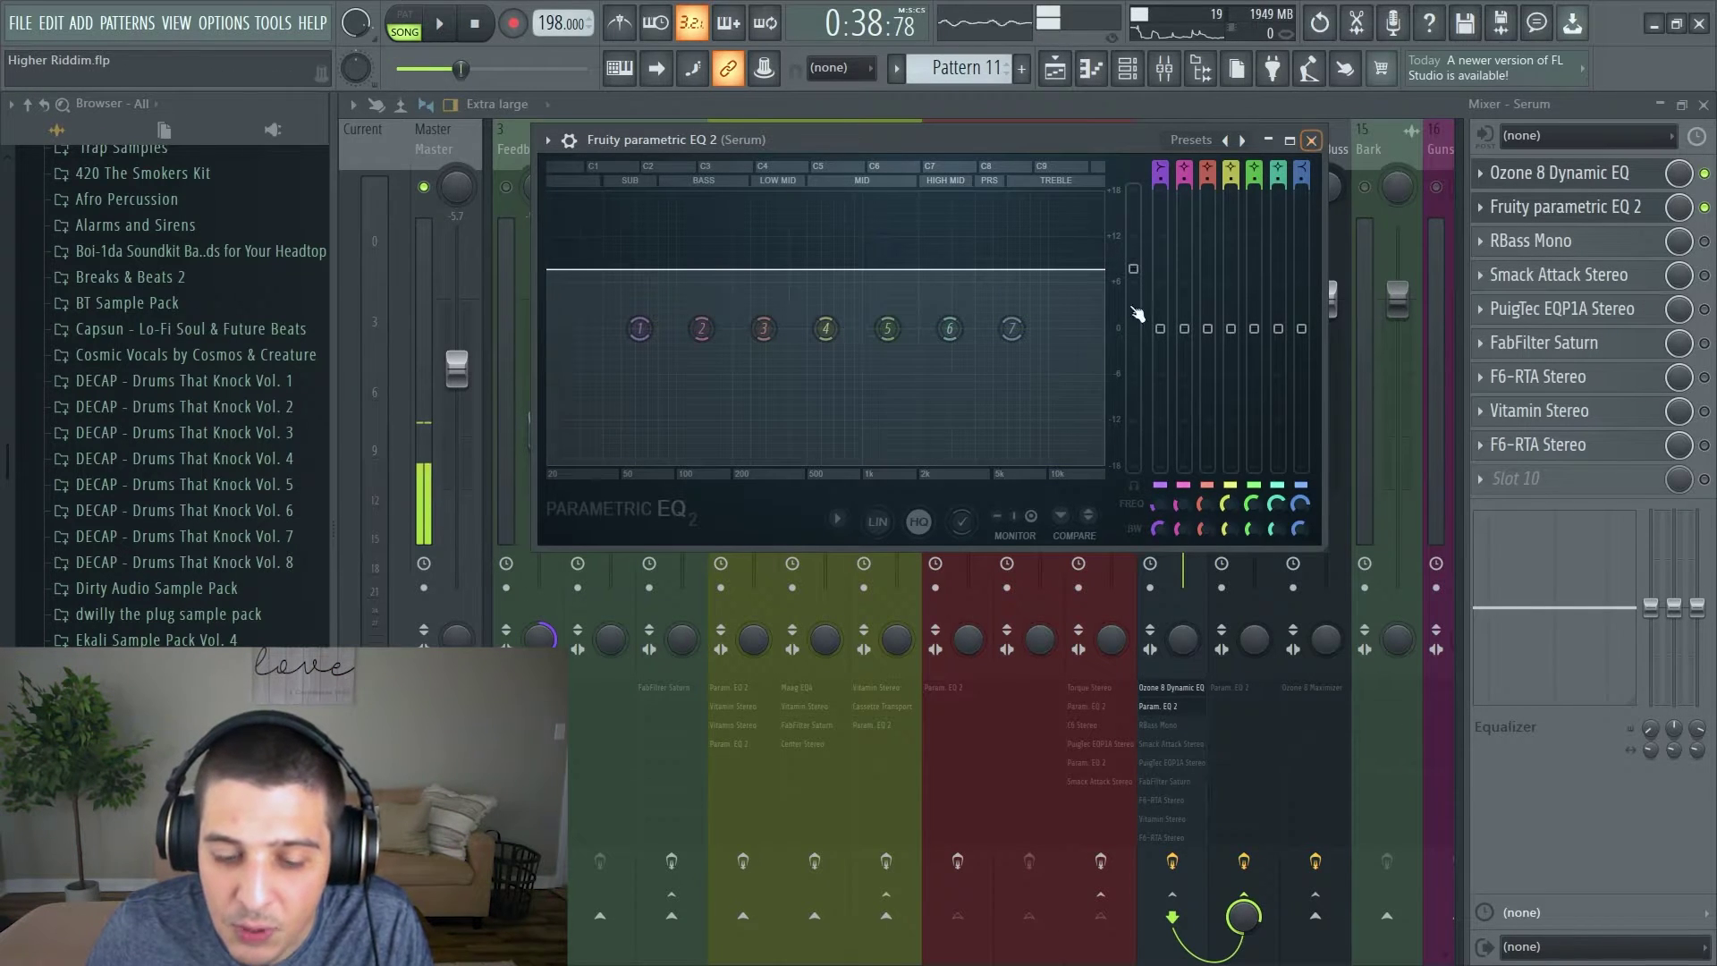
{"action": "left_click", "coordinate": [1534, 207]}
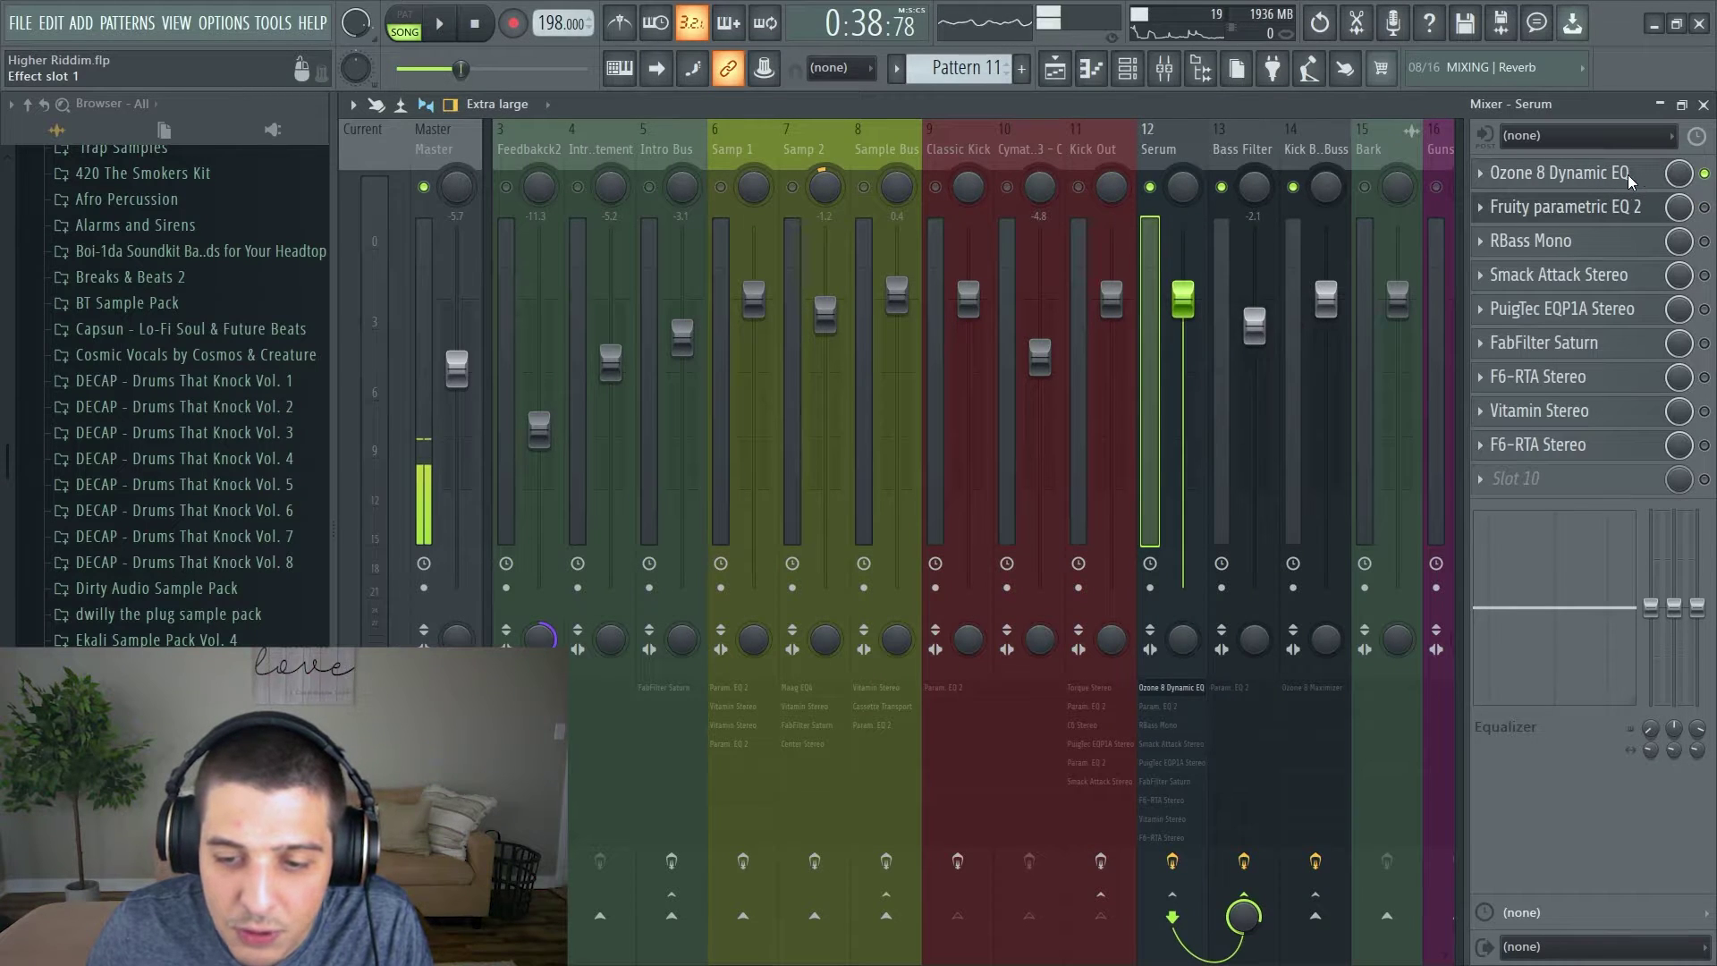
{"action": "left_click", "coordinate": [1629, 182]}
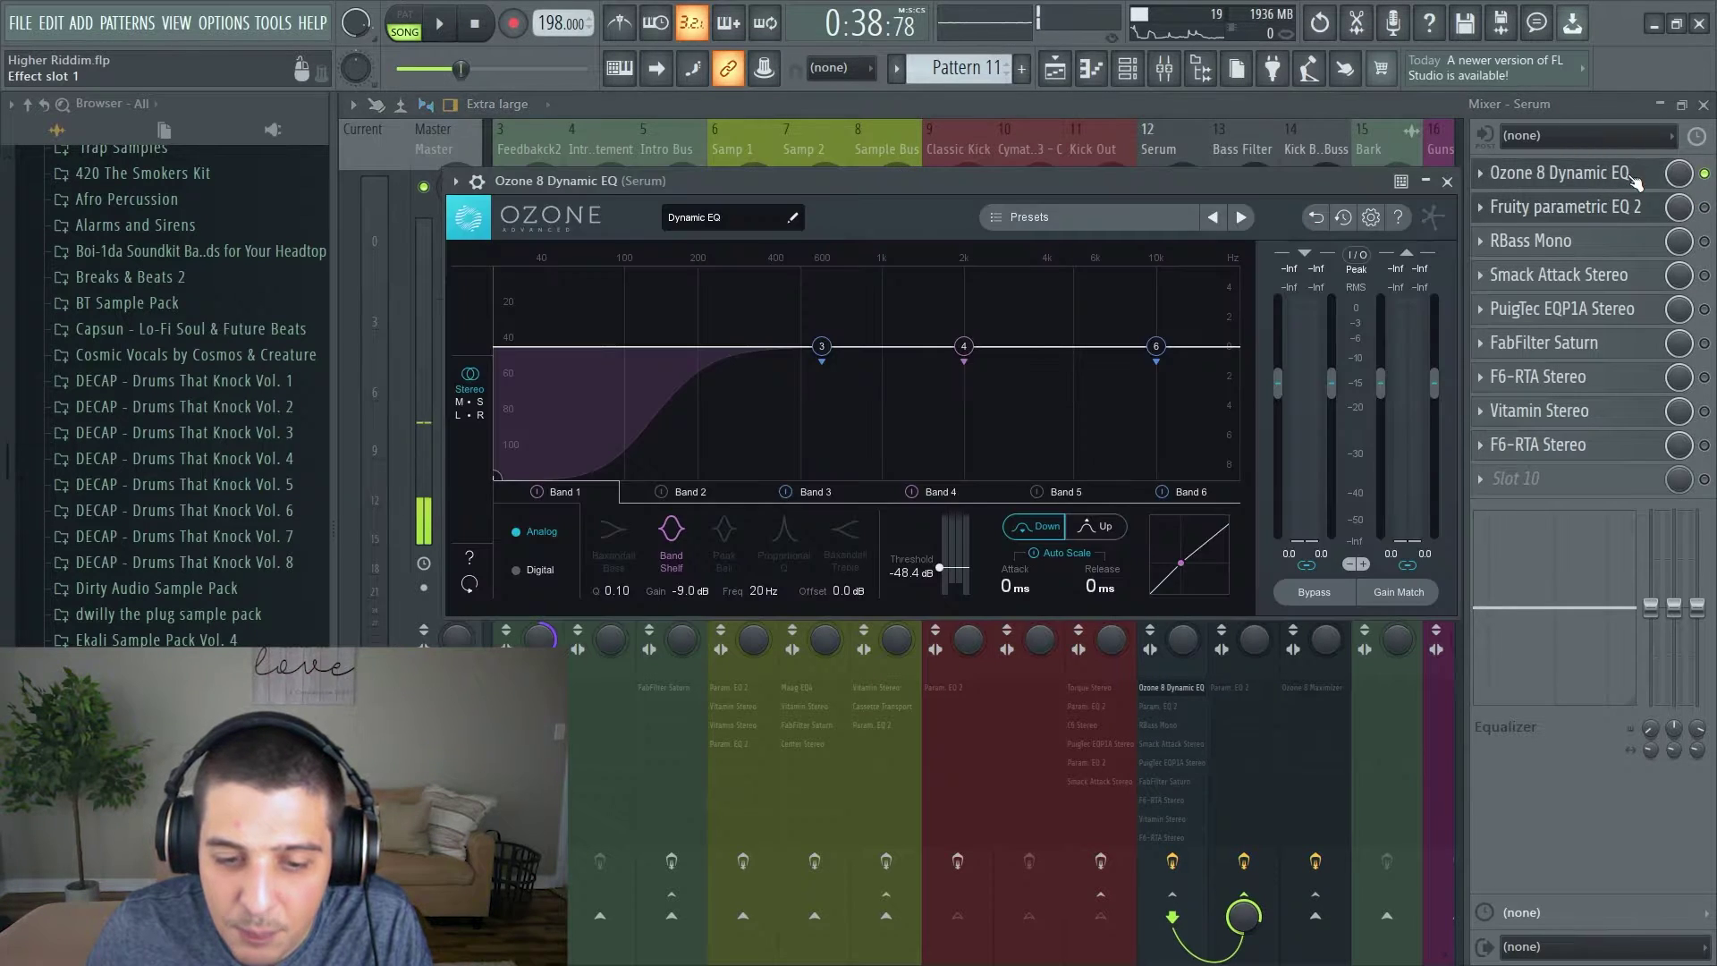
{"action": "left_click", "coordinate": [1448, 183]}
{"action": "left_click", "coordinate": [1705, 208]}
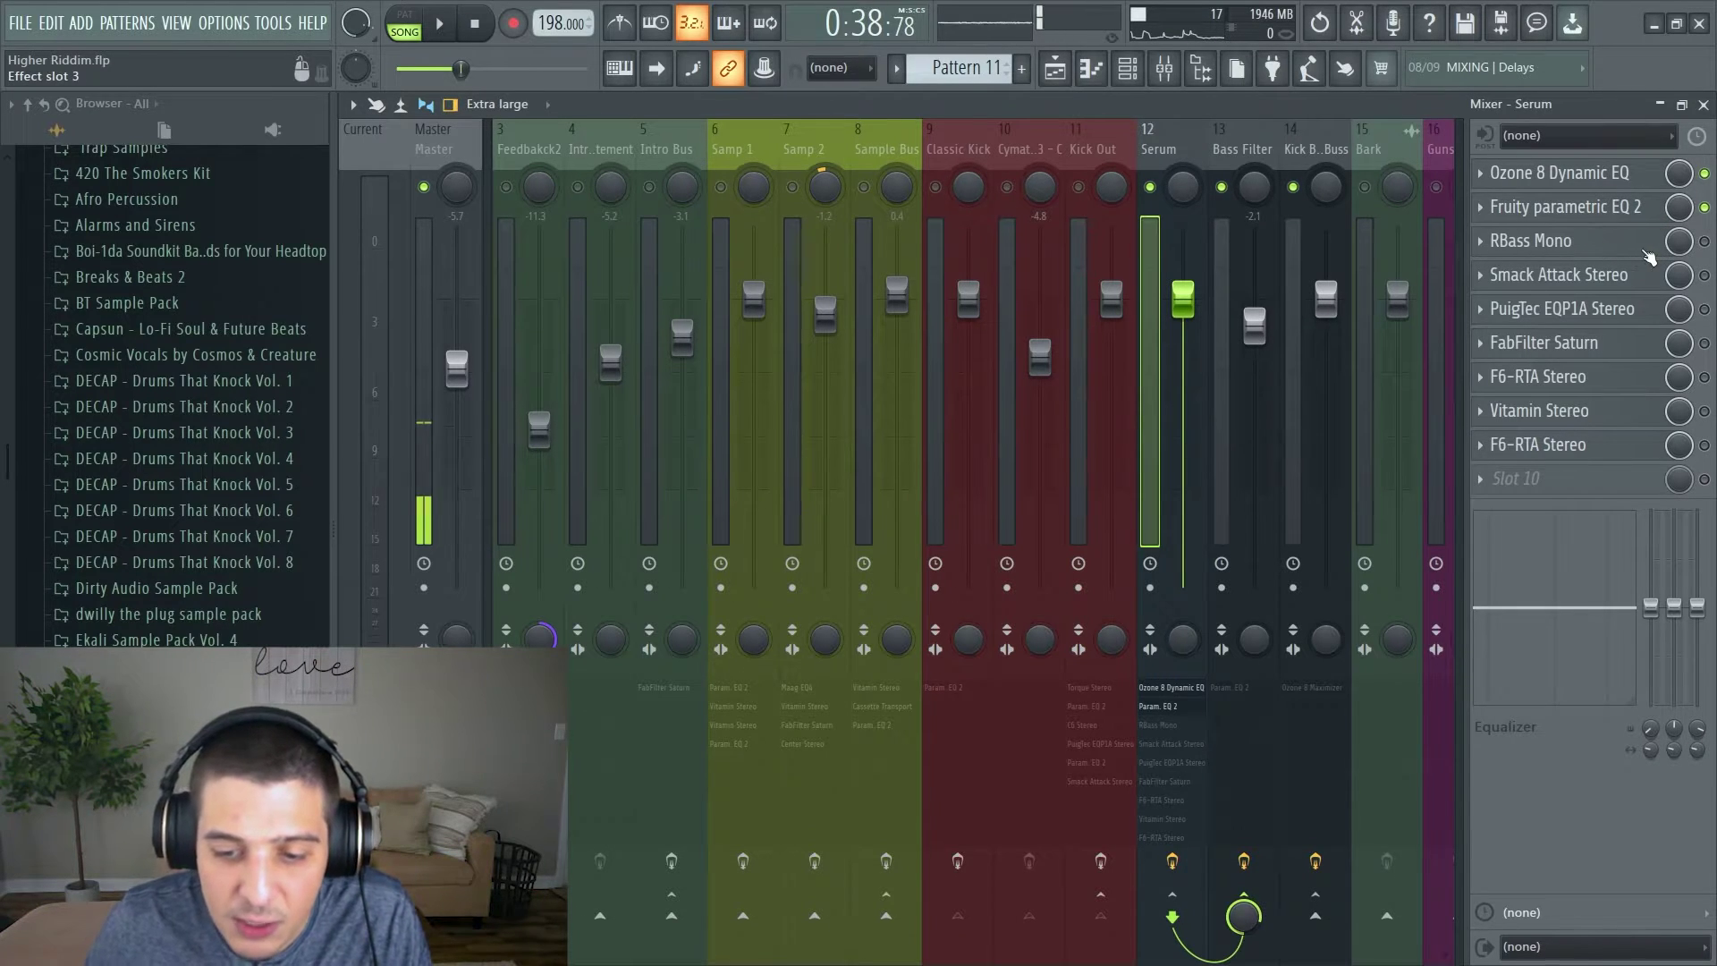
Enable RBass Mono on the Serum track and open it to examine its frequency, intensity and gain settings.
{"action": "left_click", "coordinate": [1705, 241]}
{"action": "left_click", "coordinate": [1520, 241]}
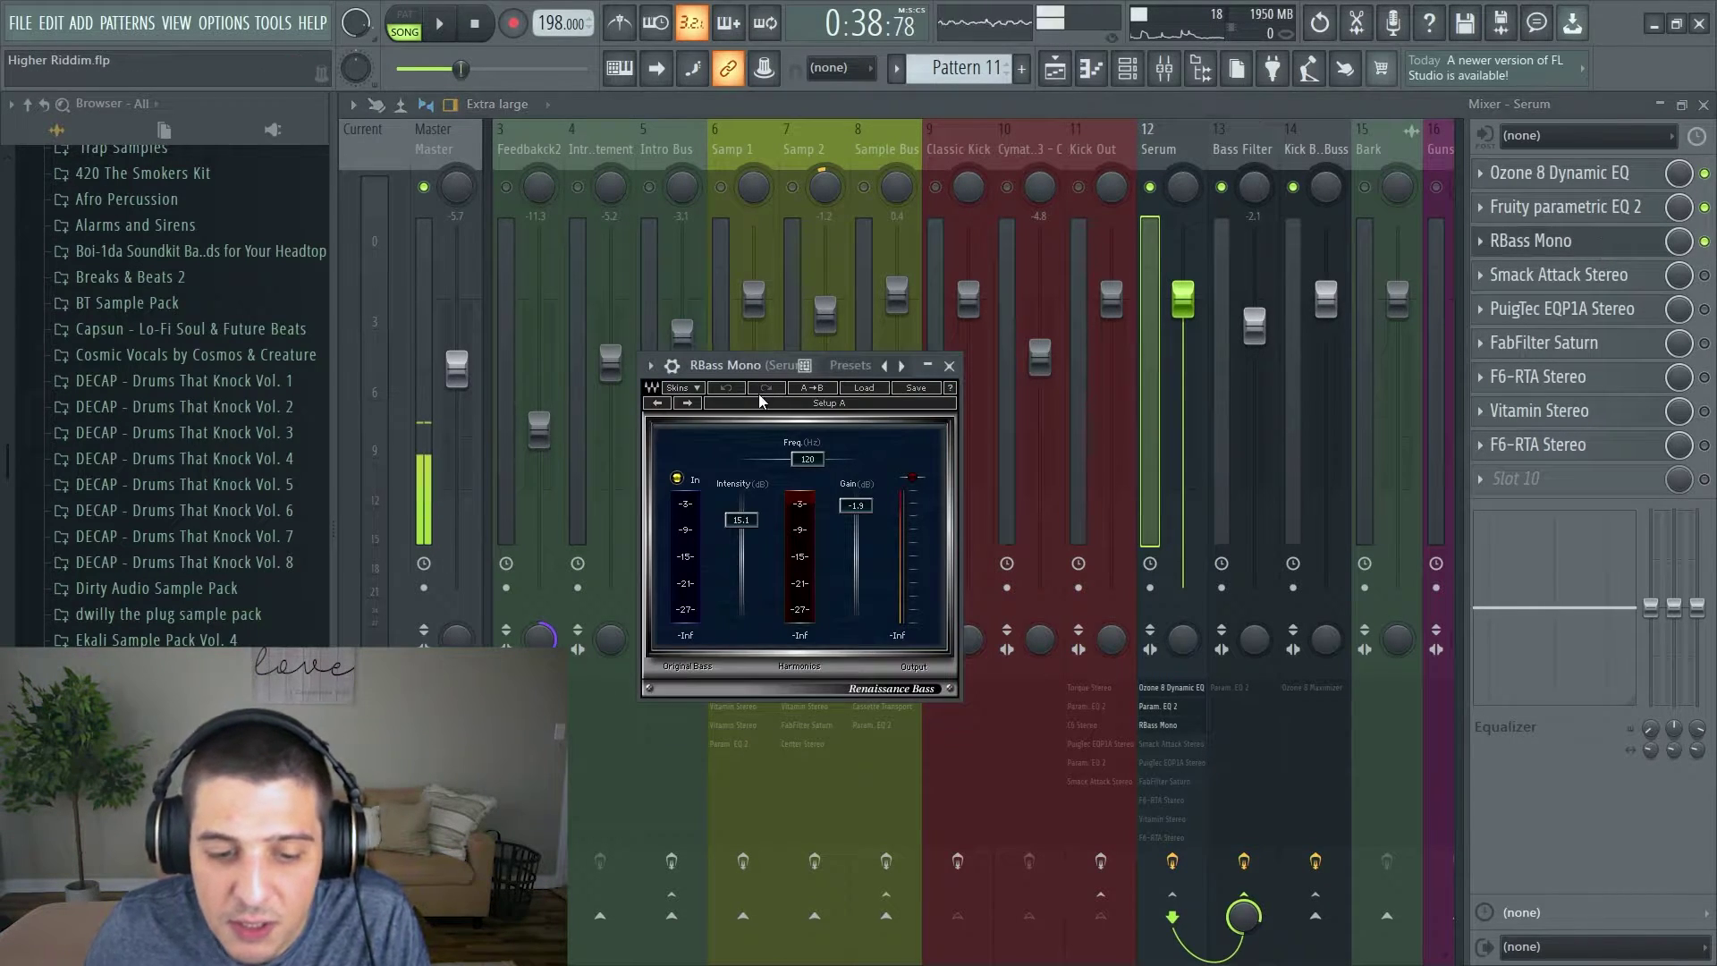
{"action": "left_click_drag", "start_coordinate": [760, 365], "coordinate": [857, 221]}
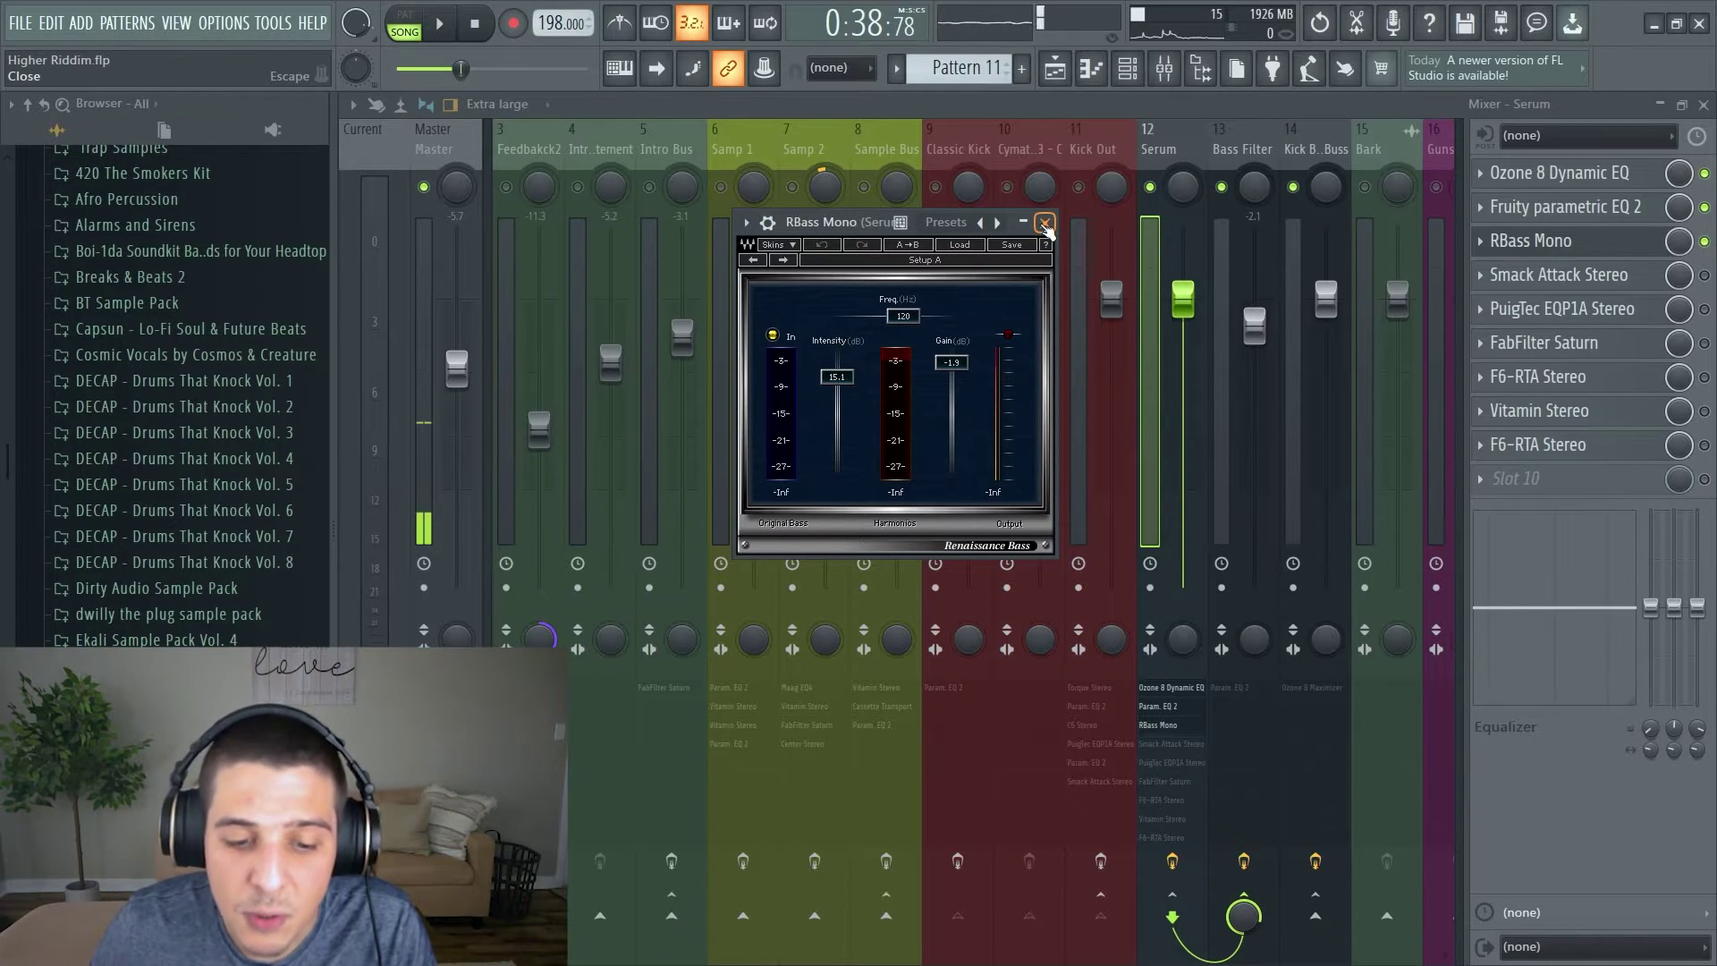
Play the bass while bypassing and re-enabling RBass Mono to compare the sound with and without it.
{"action": "left_click", "coordinate": [1704, 242]}
{"action": "key", "text": "space"}
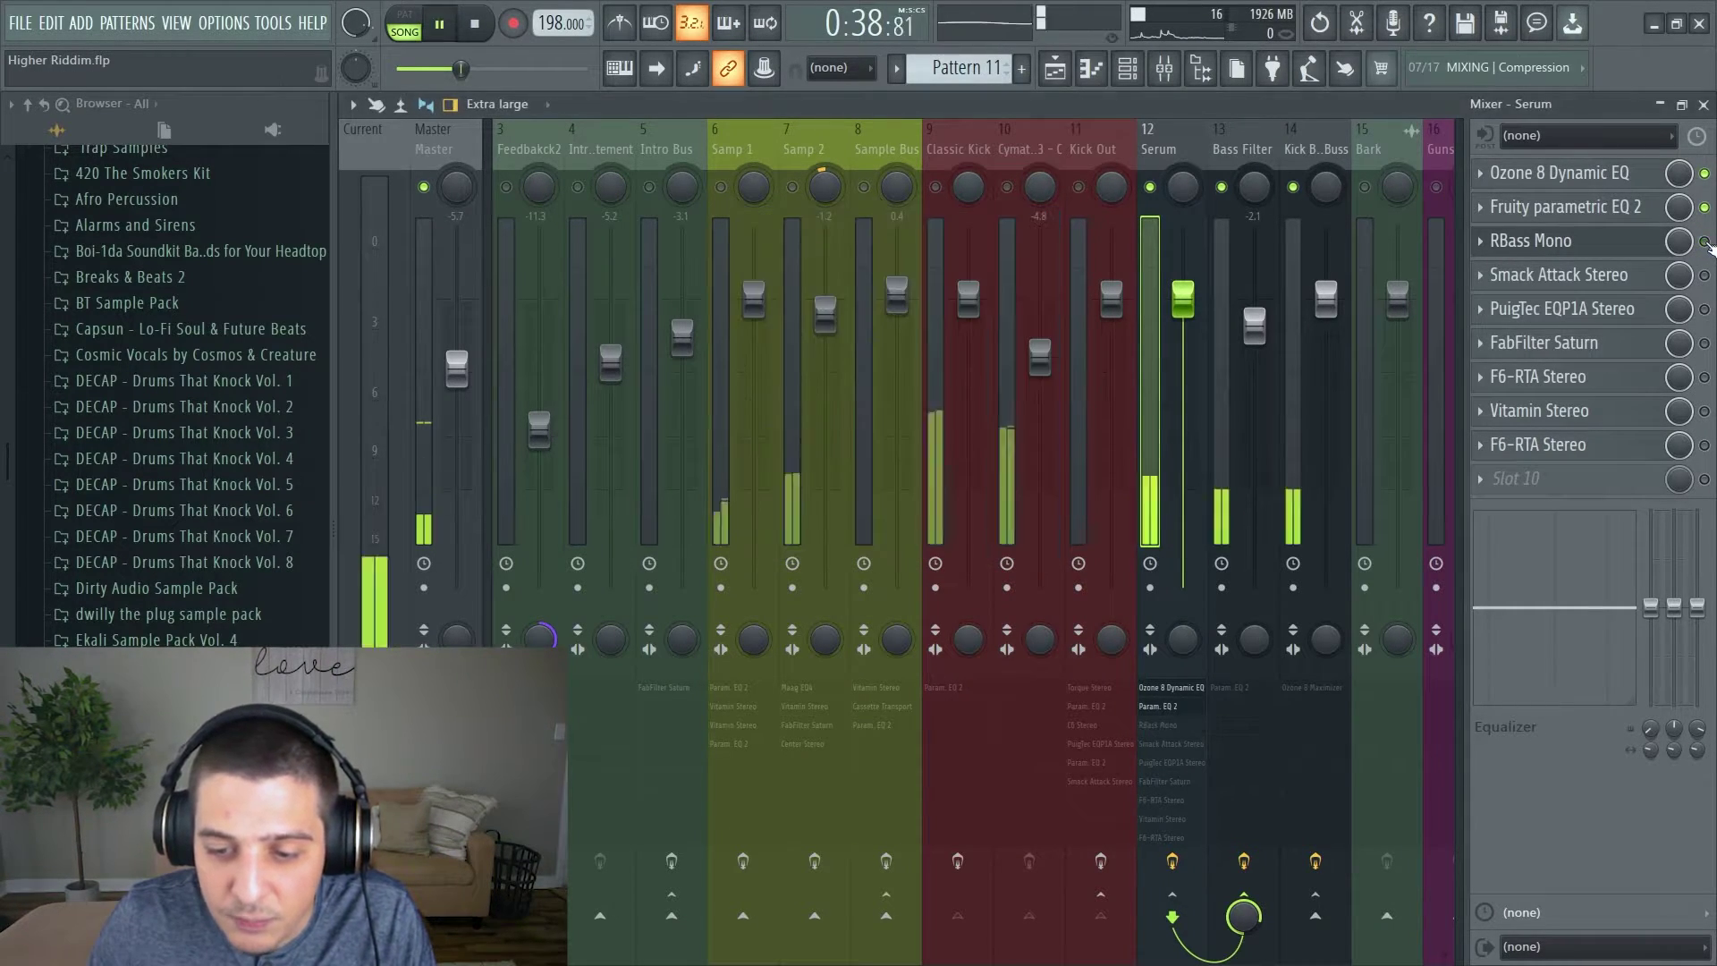
{"action": "left_click", "coordinate": [1704, 242]}
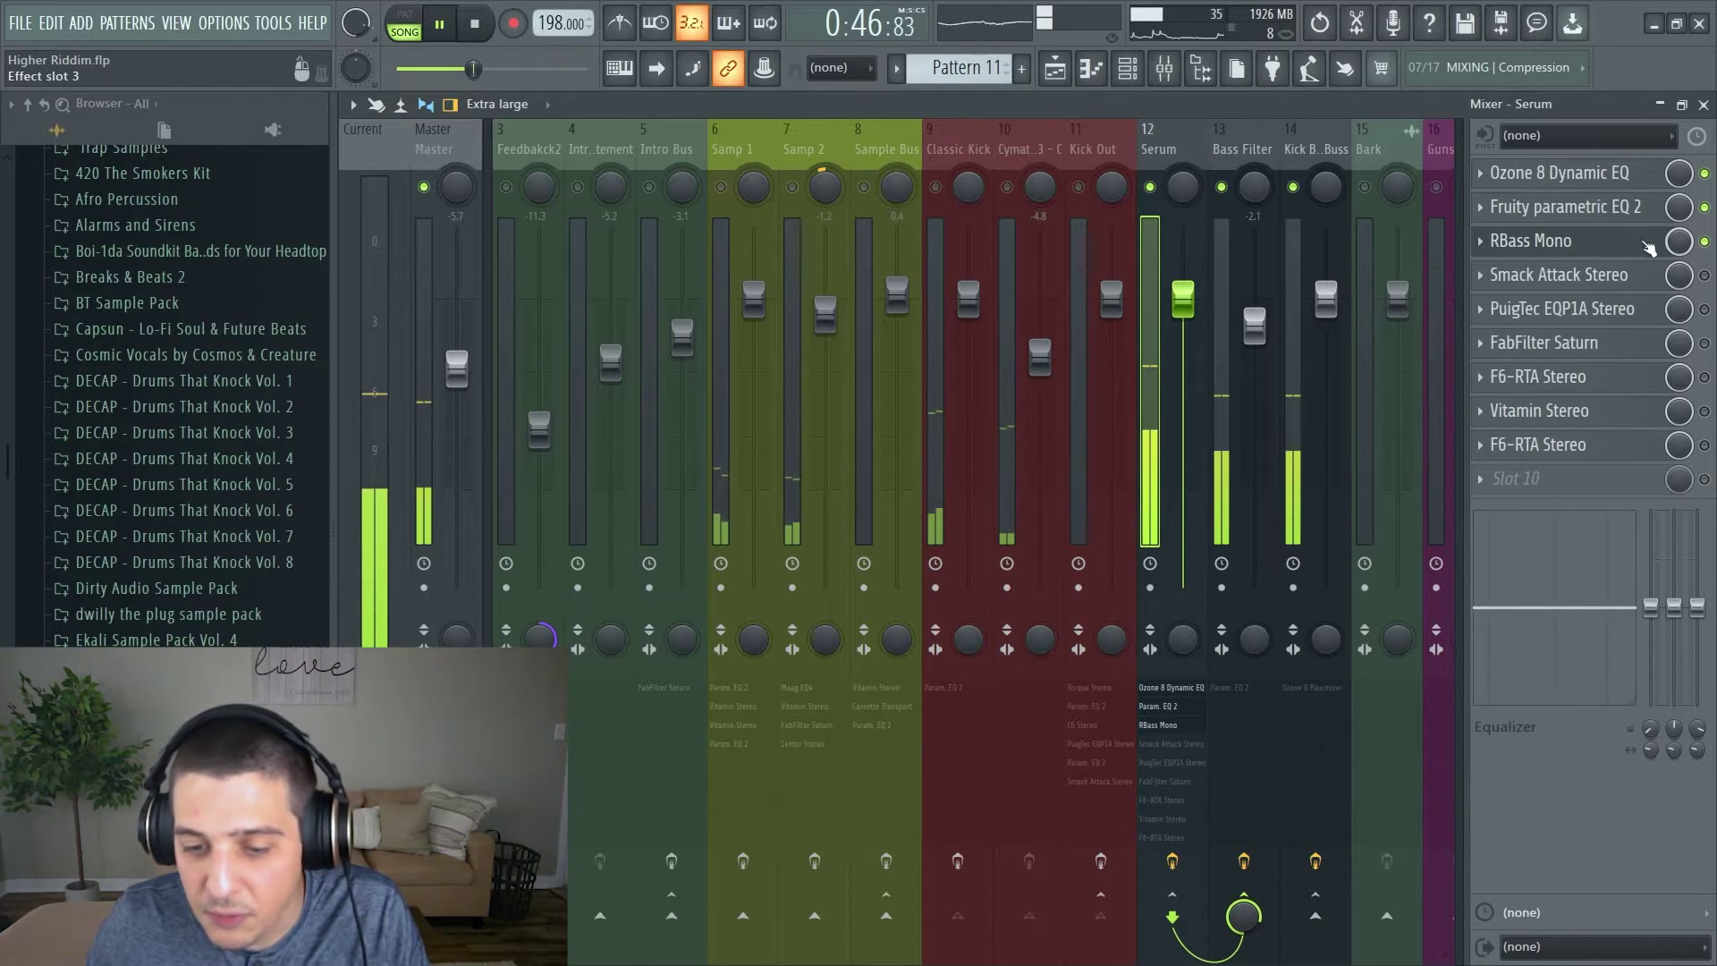
{"action": "key", "text": "space"}
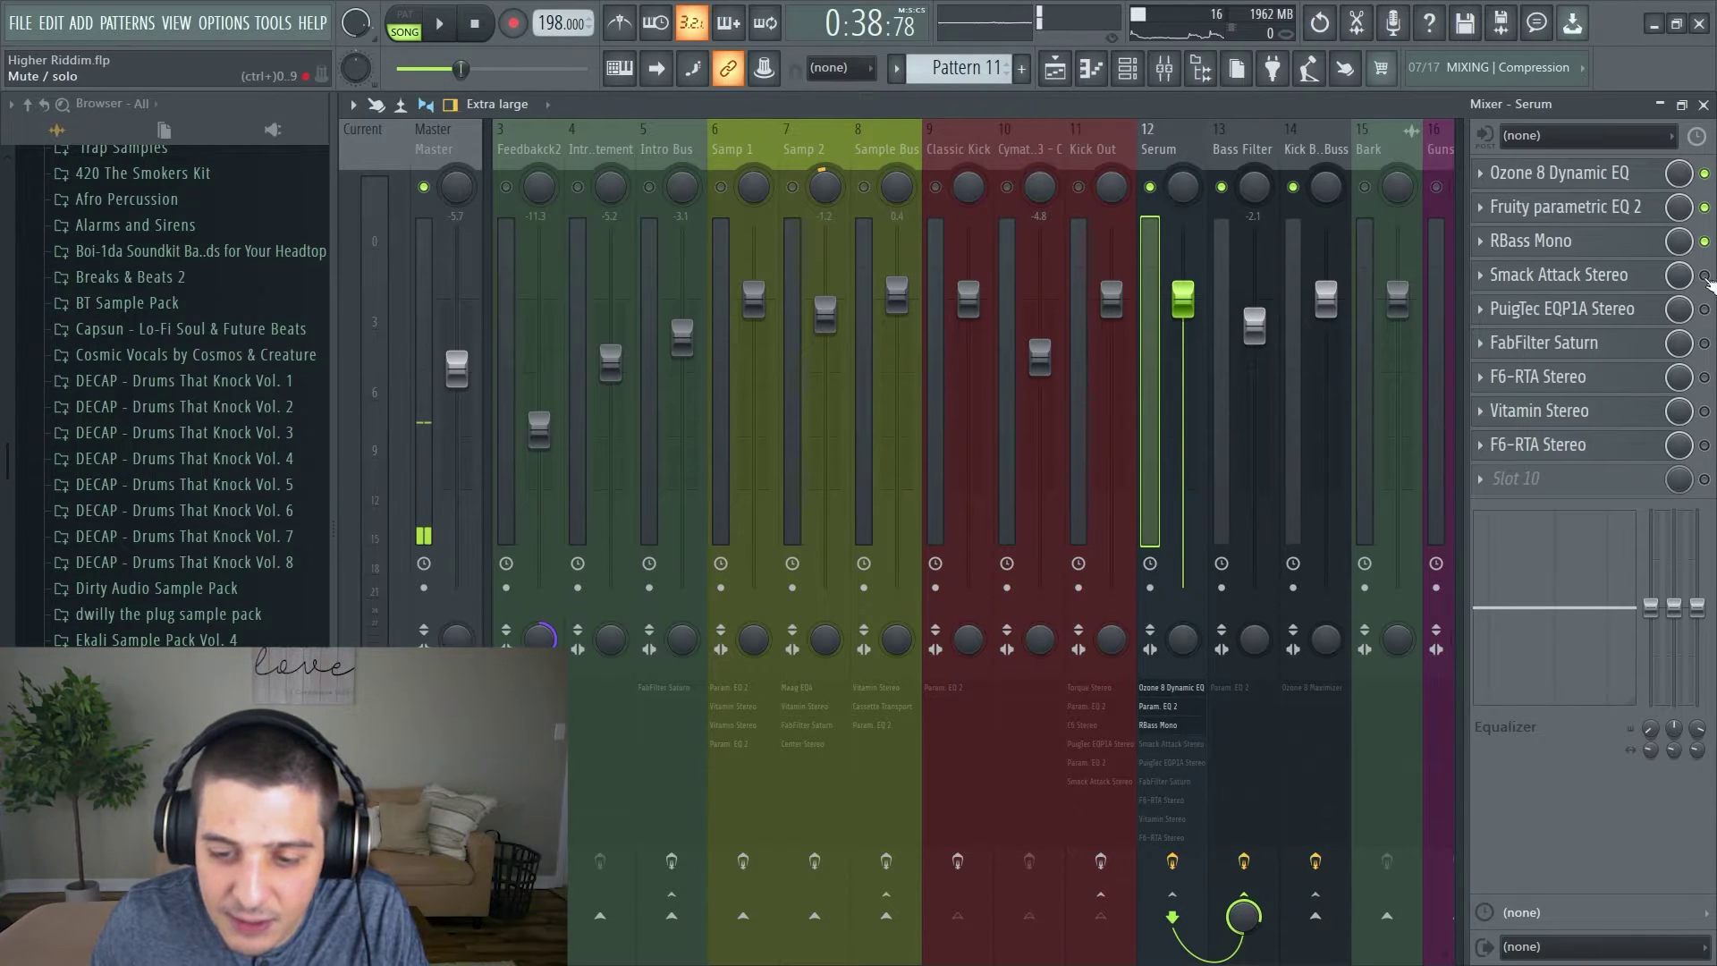
Switch on Smack Attack Stereo on the Serum track and examine its attack and sustain settings.
{"action": "left_click", "coordinate": [1705, 276]}
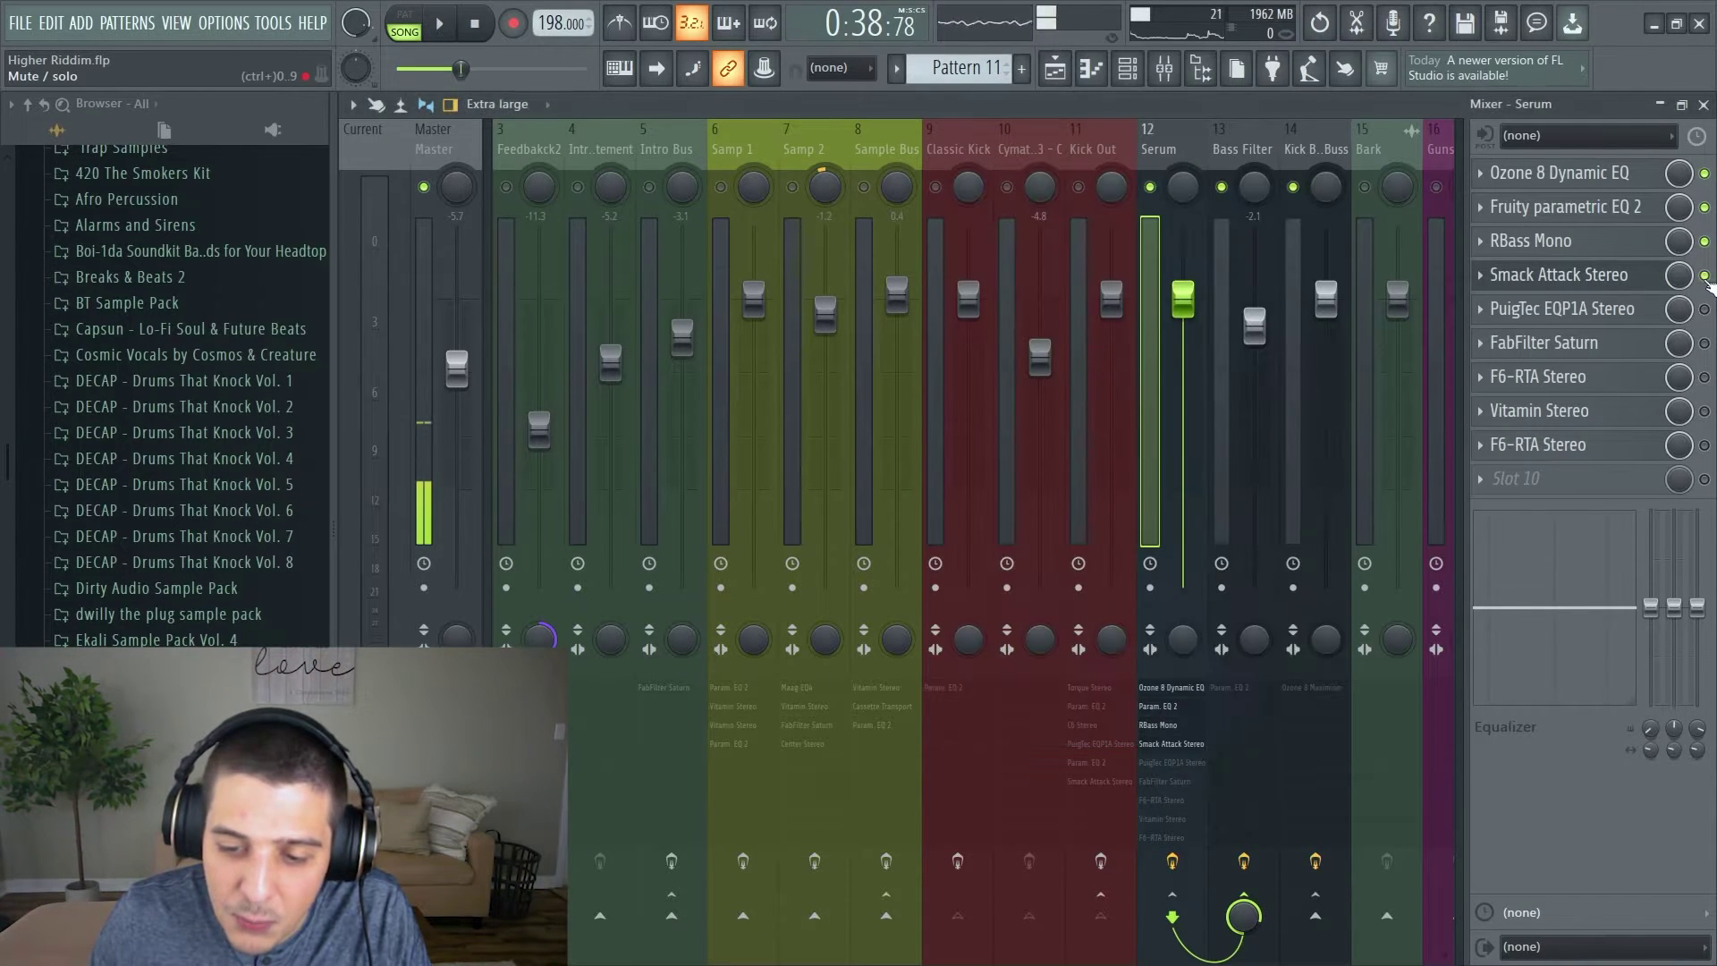
{"action": "left_click", "coordinate": [1646, 277]}
{"action": "left_click_drag", "start_coordinate": [1114, 188], "coordinate": [928, 163]}
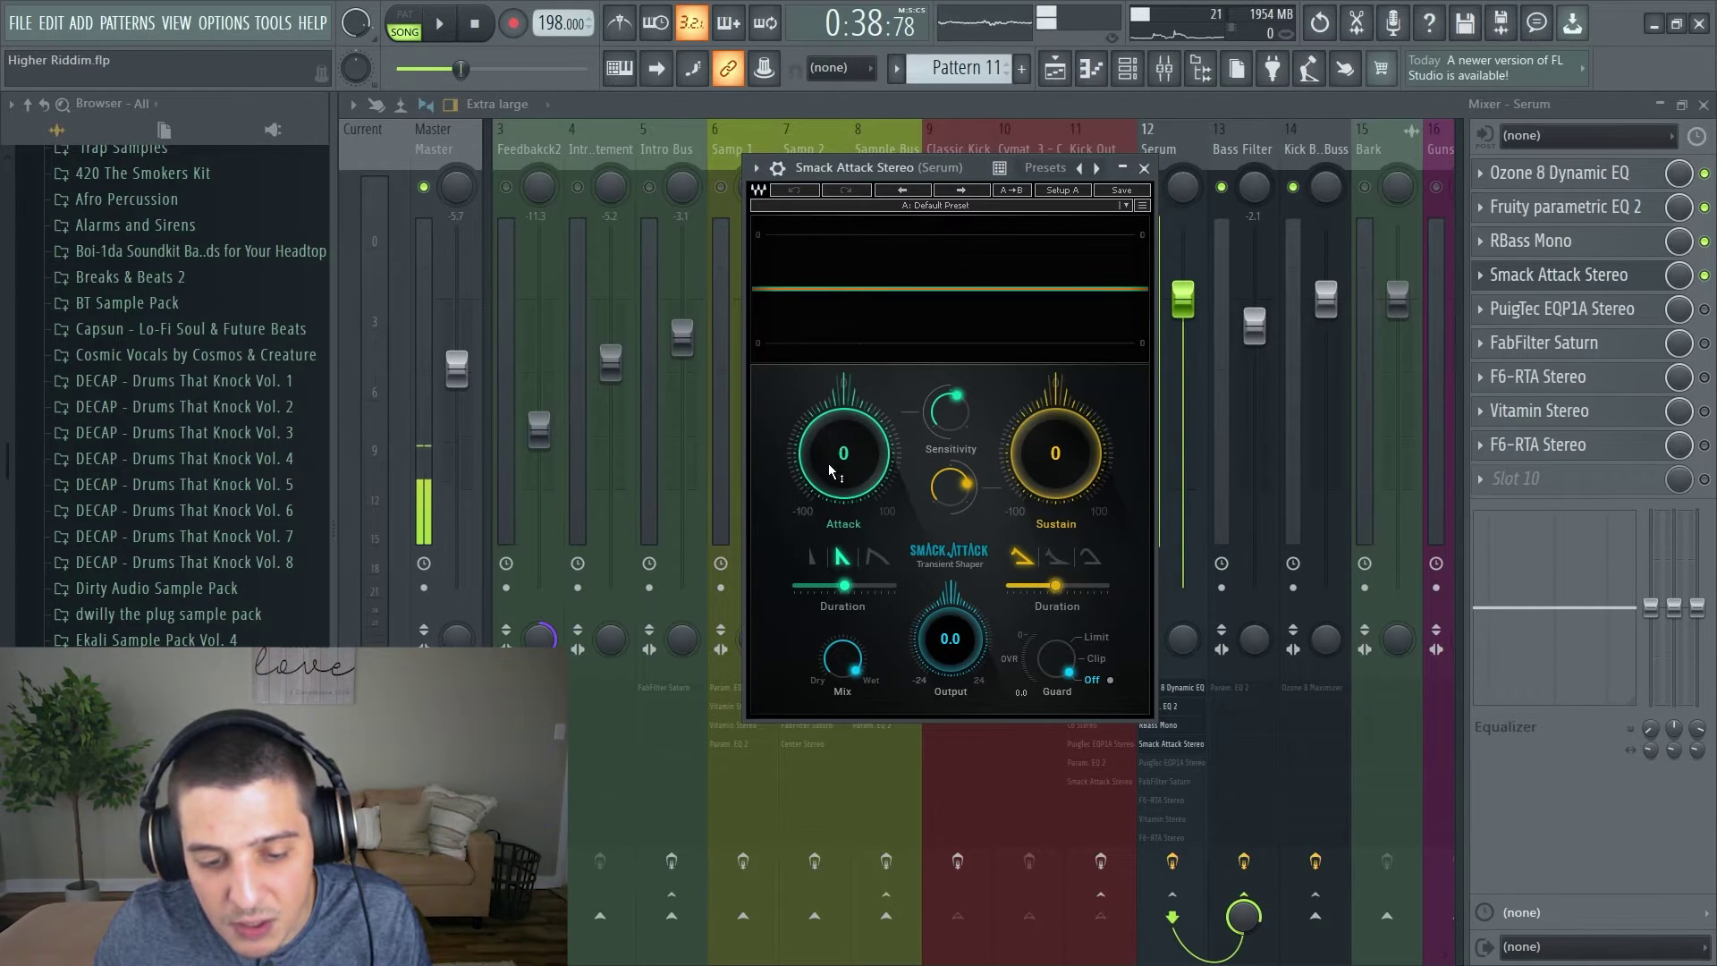
{"action": "left_click", "coordinate": [1145, 169]}
Open the PuigTec EQP1A Stereo on the Serum track and examine its low-frequency boost and attenuation settings.
{"action": "left_click", "coordinate": [1556, 309]}
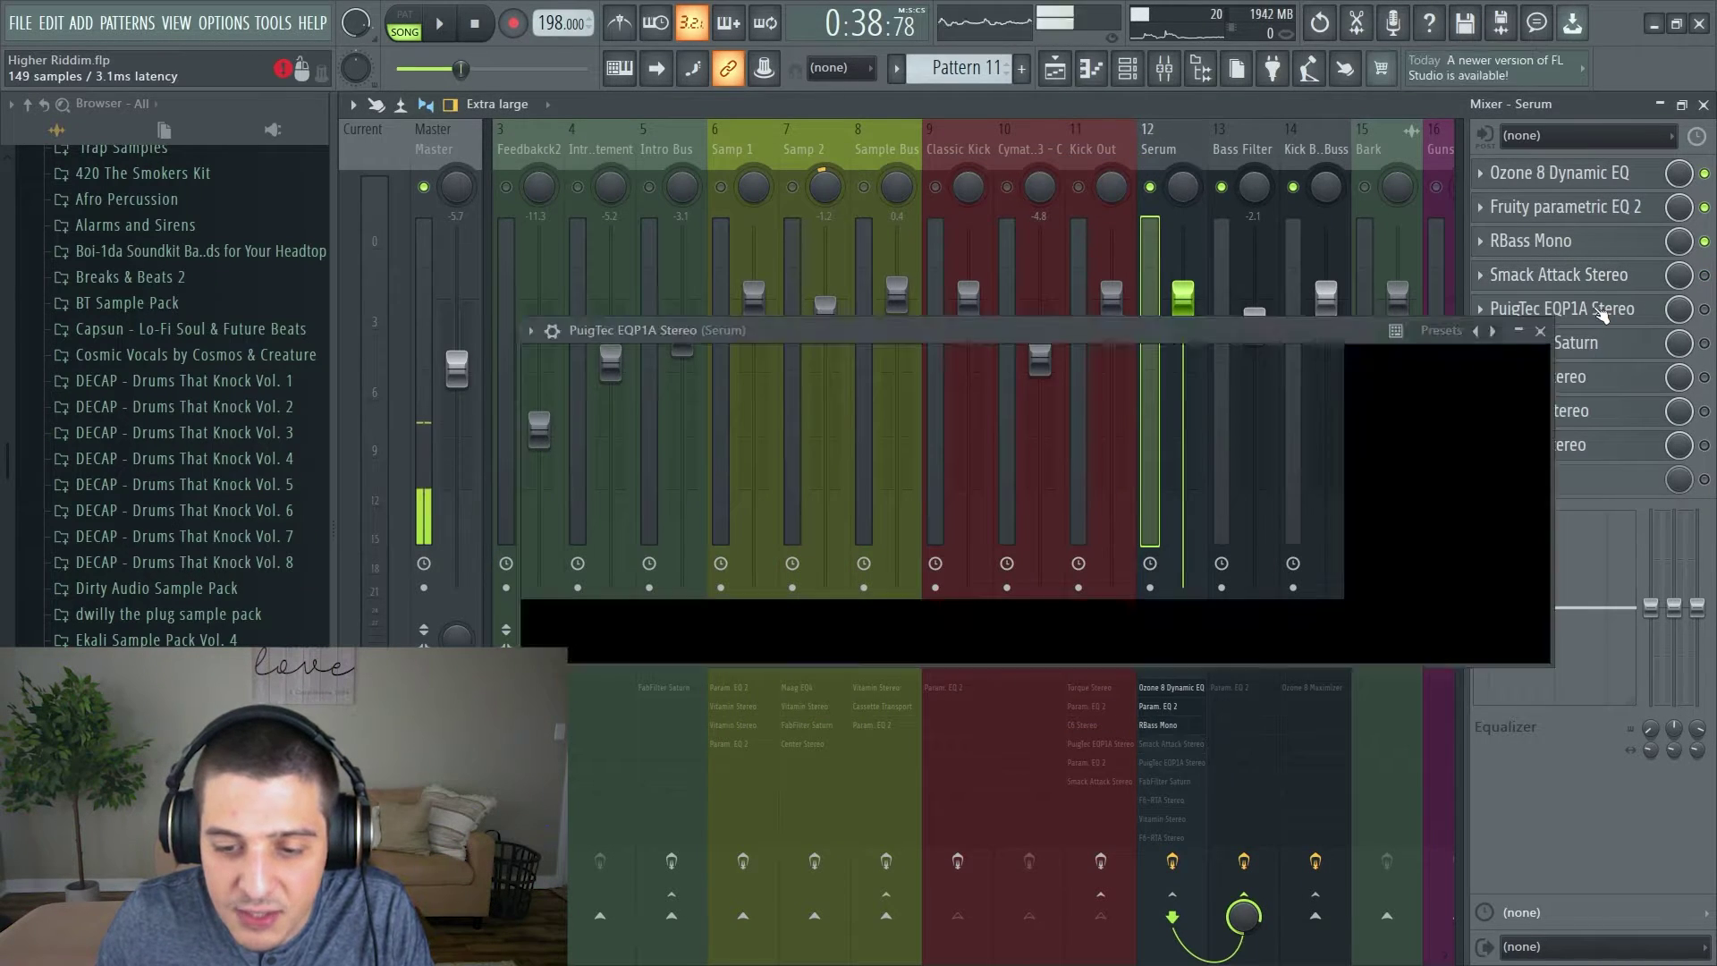
{"action": "left_click_drag", "start_coordinate": [1229, 331], "coordinate": [1177, 218]}
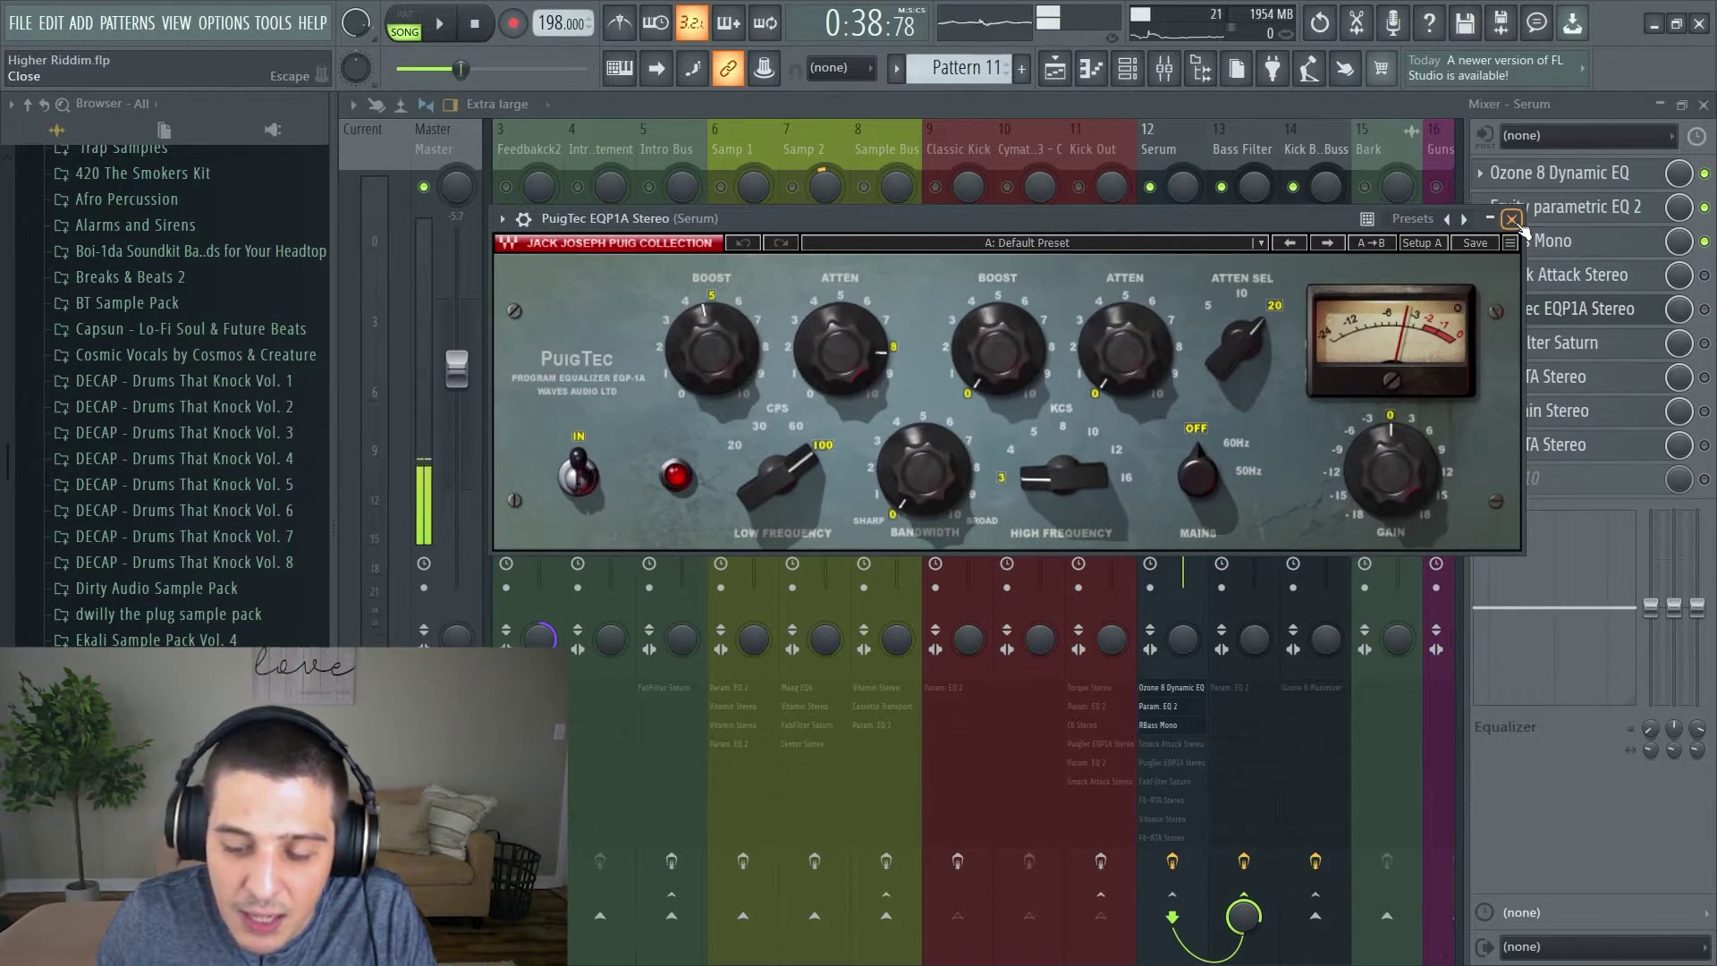
{"action": "left_click", "coordinate": [1511, 219]}
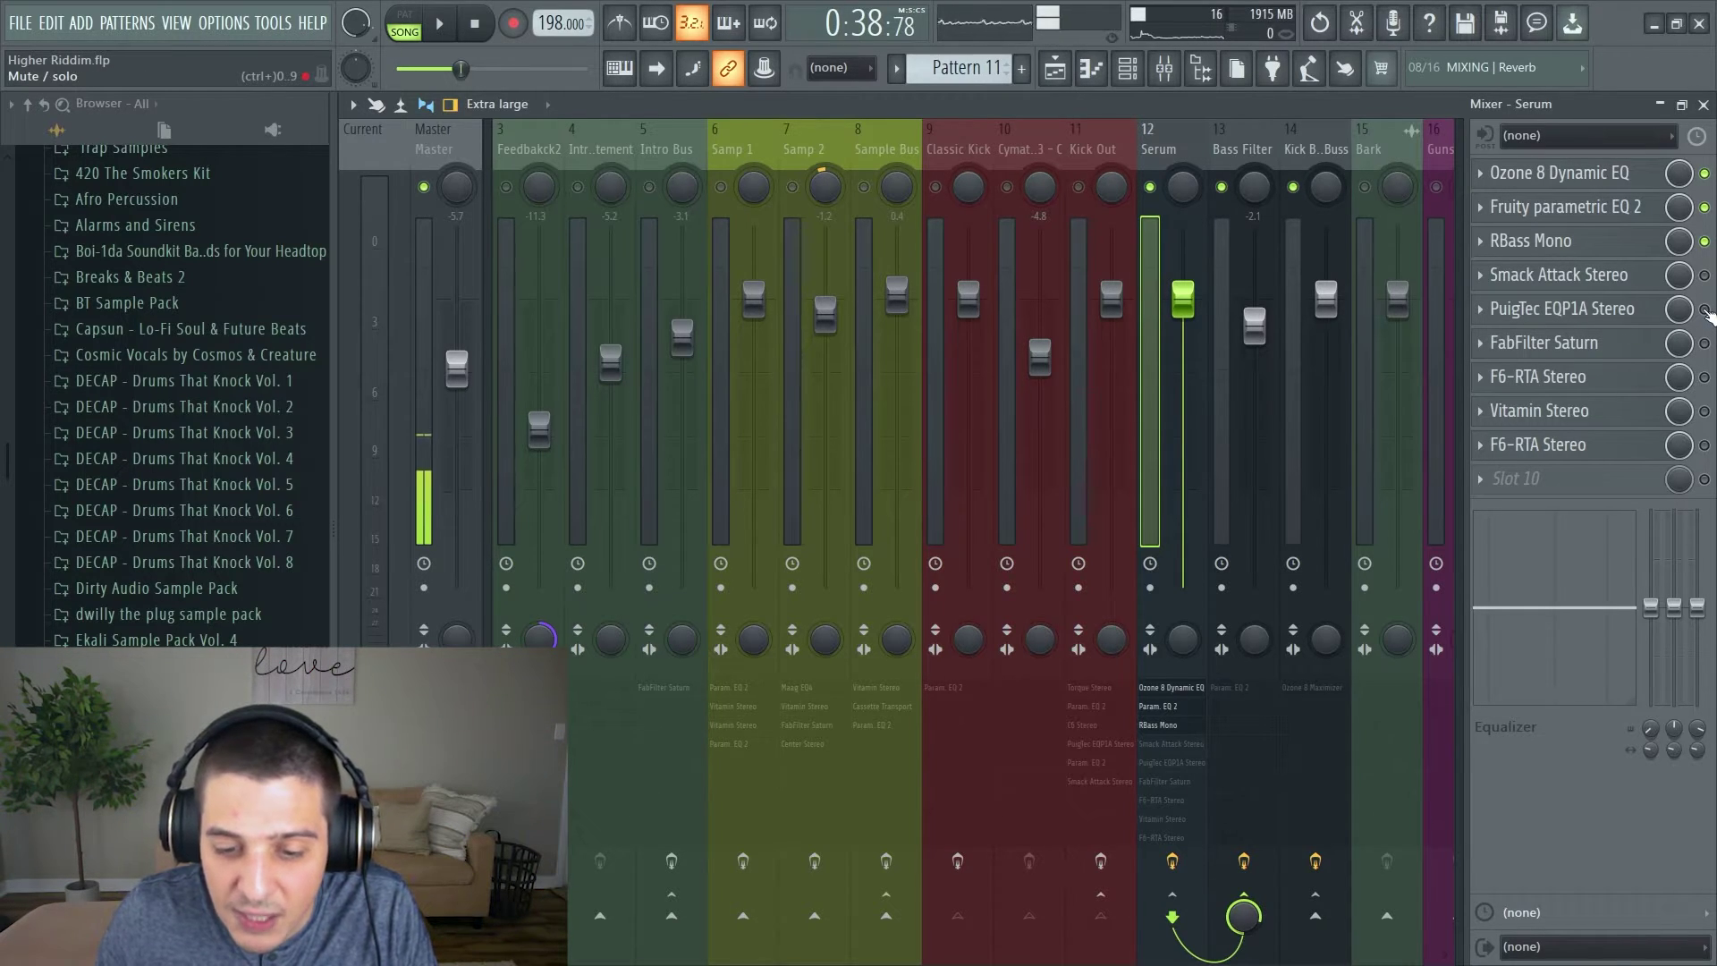
Compare the playing bass with PuigTec EQP1A off and on, leaving the equalizer enabled.
{"action": "left_click", "coordinate": [1704, 309]}
{"action": "key", "text": "space"}
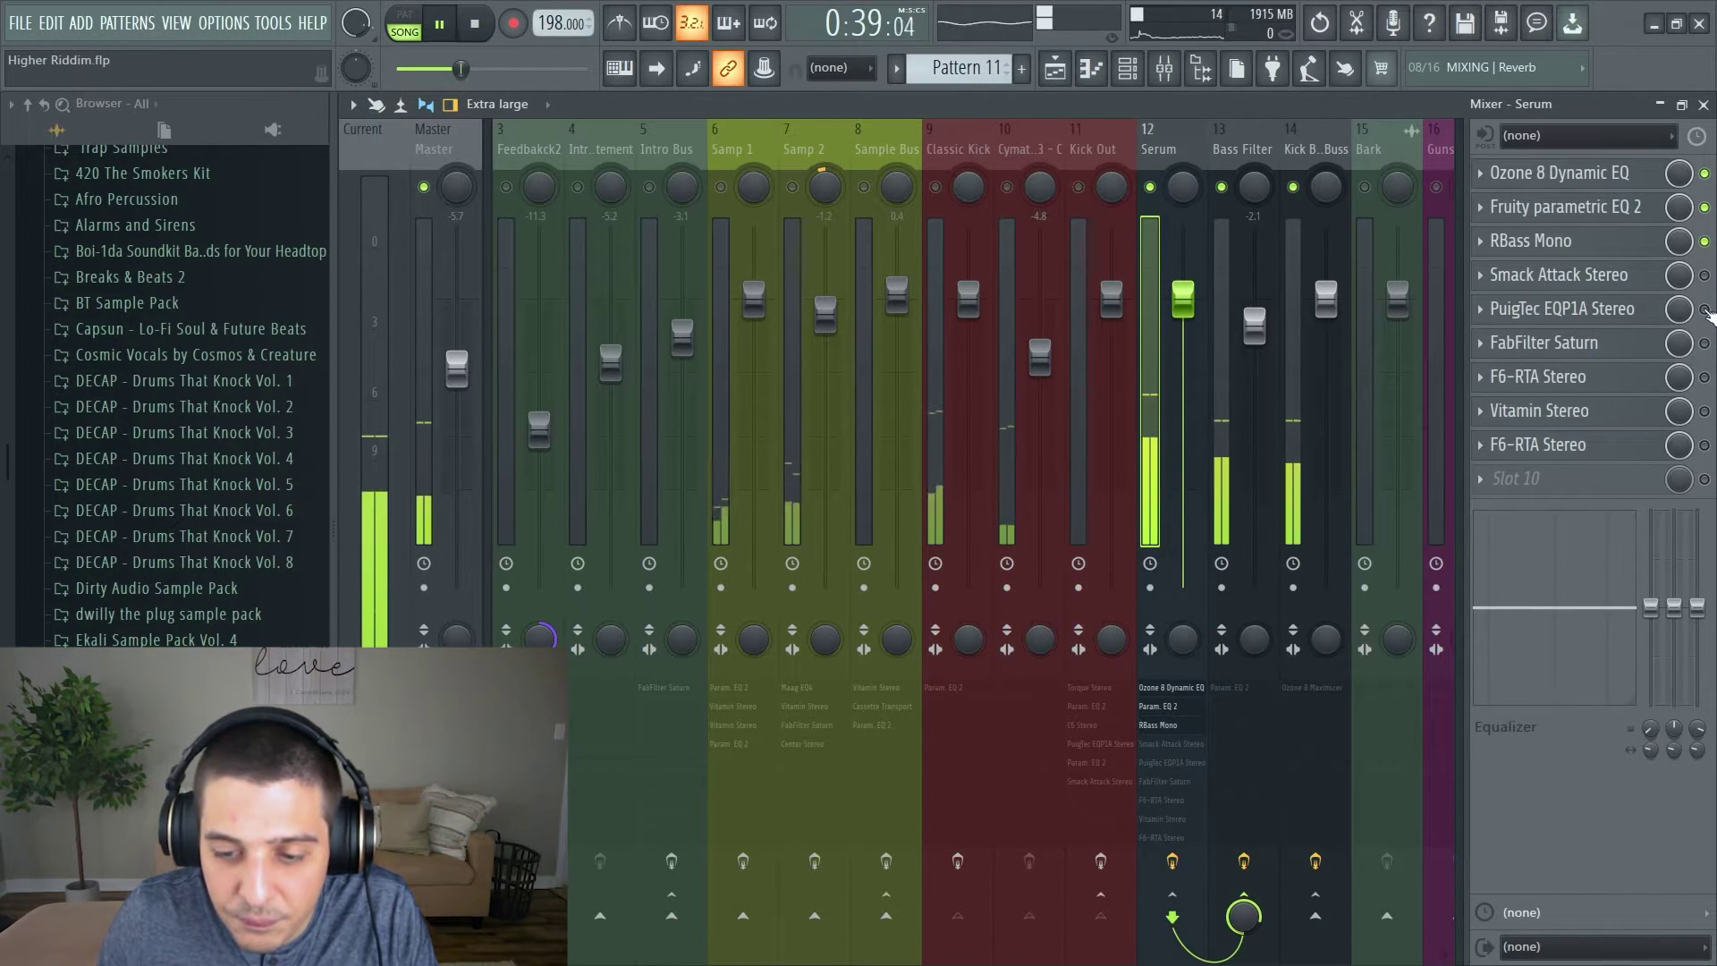
{"action": "left_click", "coordinate": [1704, 309]}
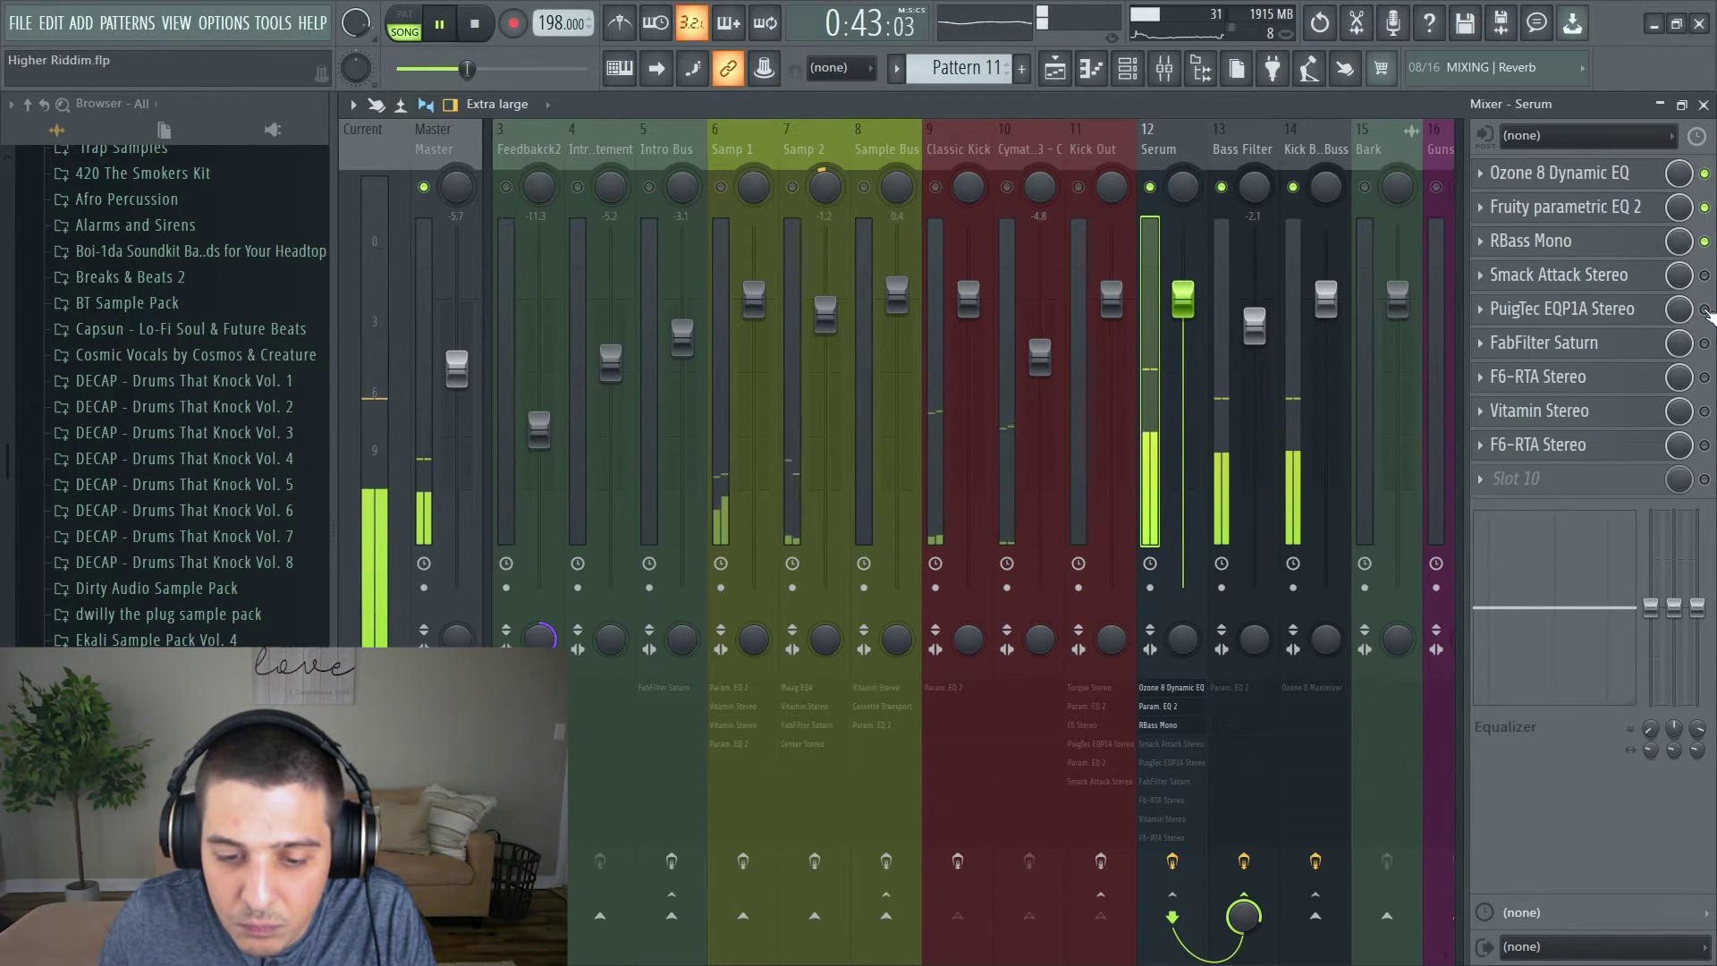
{"action": "left_click", "coordinate": [1704, 309]}
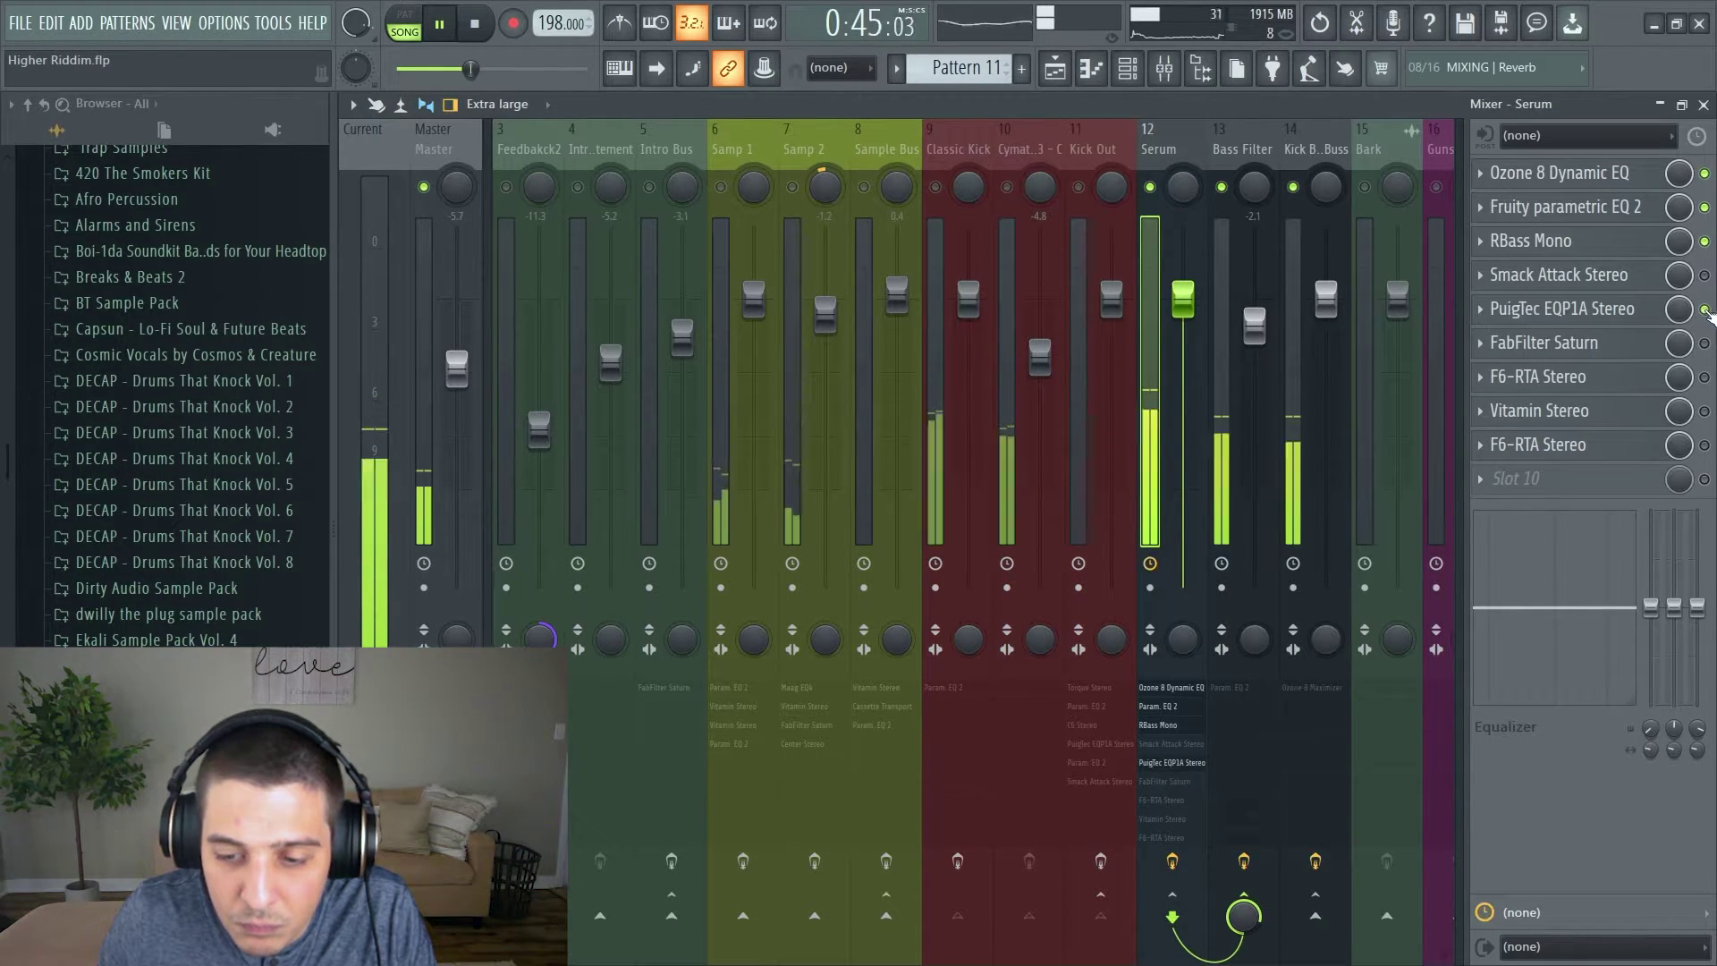
{"action": "key", "text": "space"}
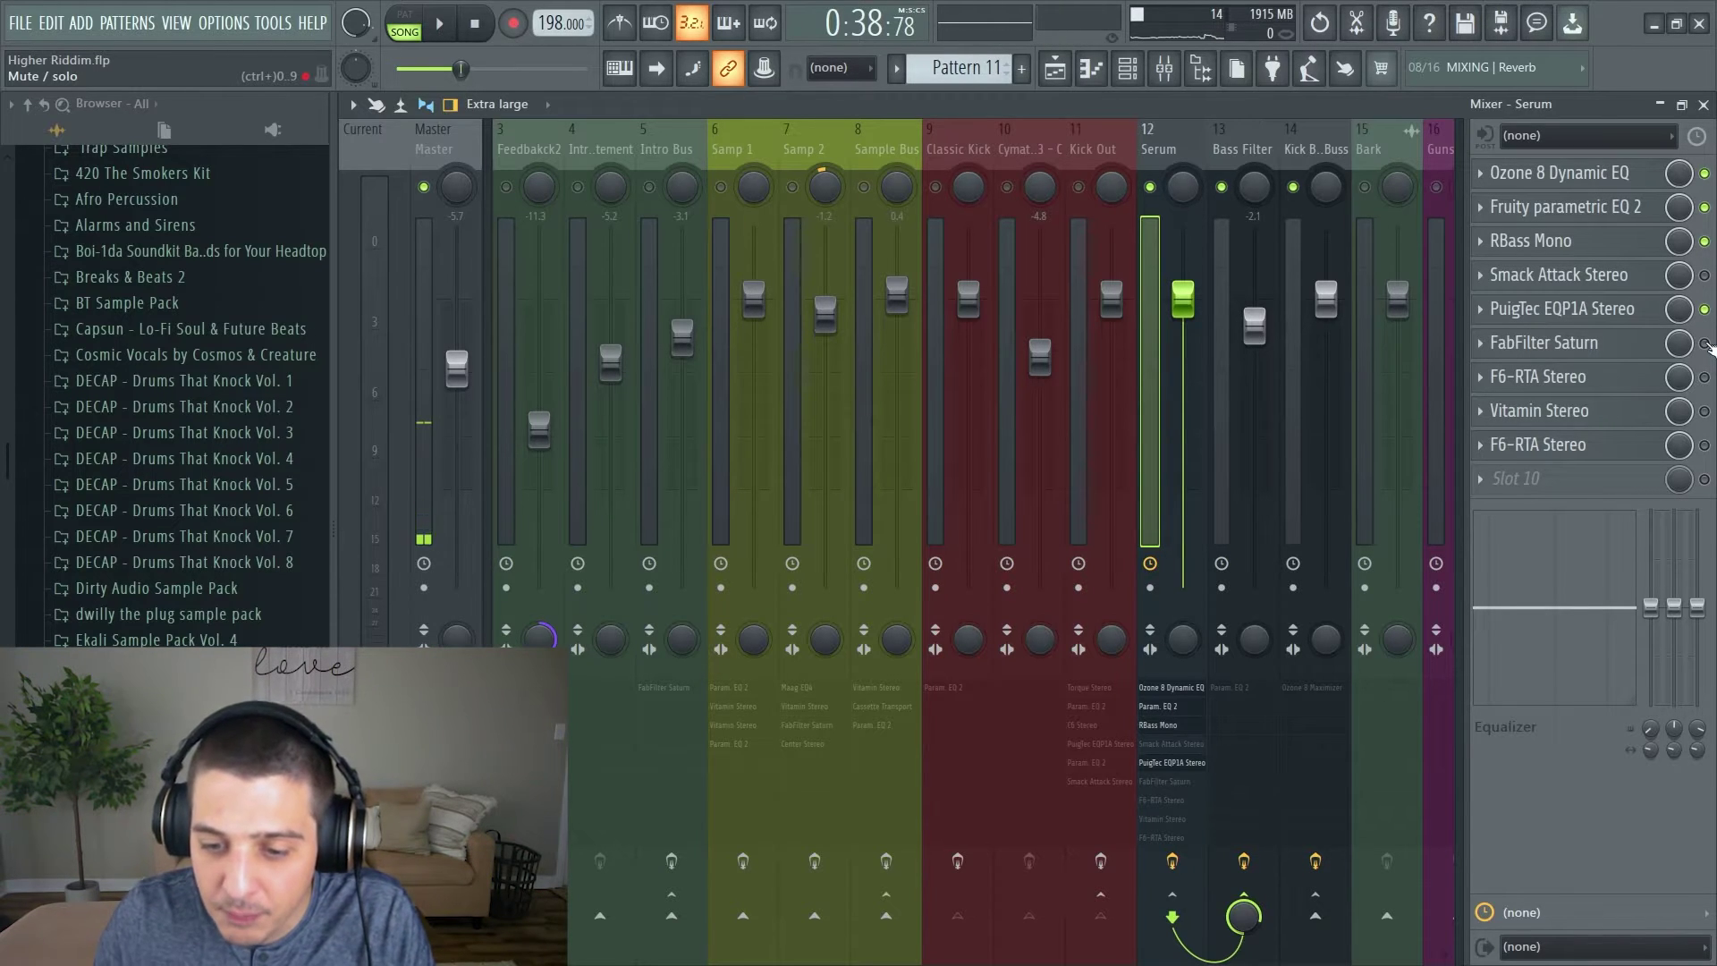
Enable FabFilter Saturn on the Serum track while the bass plays, and open the first F6-RTA Stereo equalizer.
{"action": "key", "text": "space"}
{"action": "left_click", "coordinate": [1705, 345]}
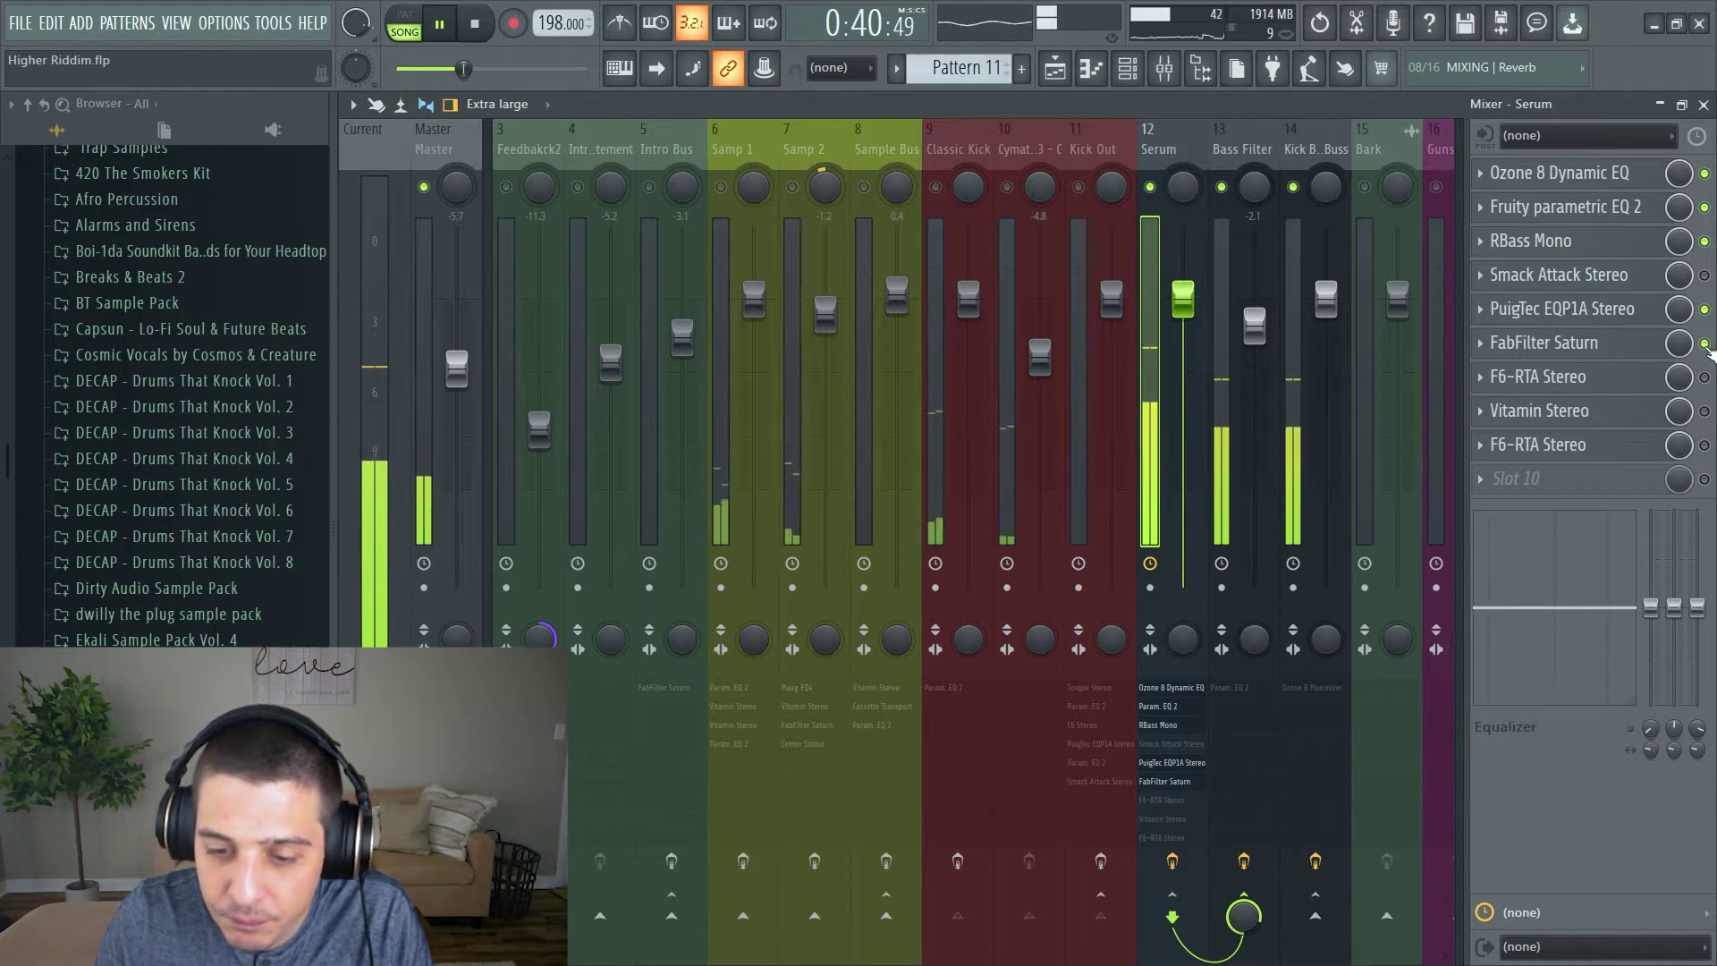
{"action": "left_click", "coordinate": [1557, 376]}
{"action": "key", "text": "space"}
{"action": "left_click_drag", "start_coordinate": [1180, 289], "coordinate": [1182, 186]}
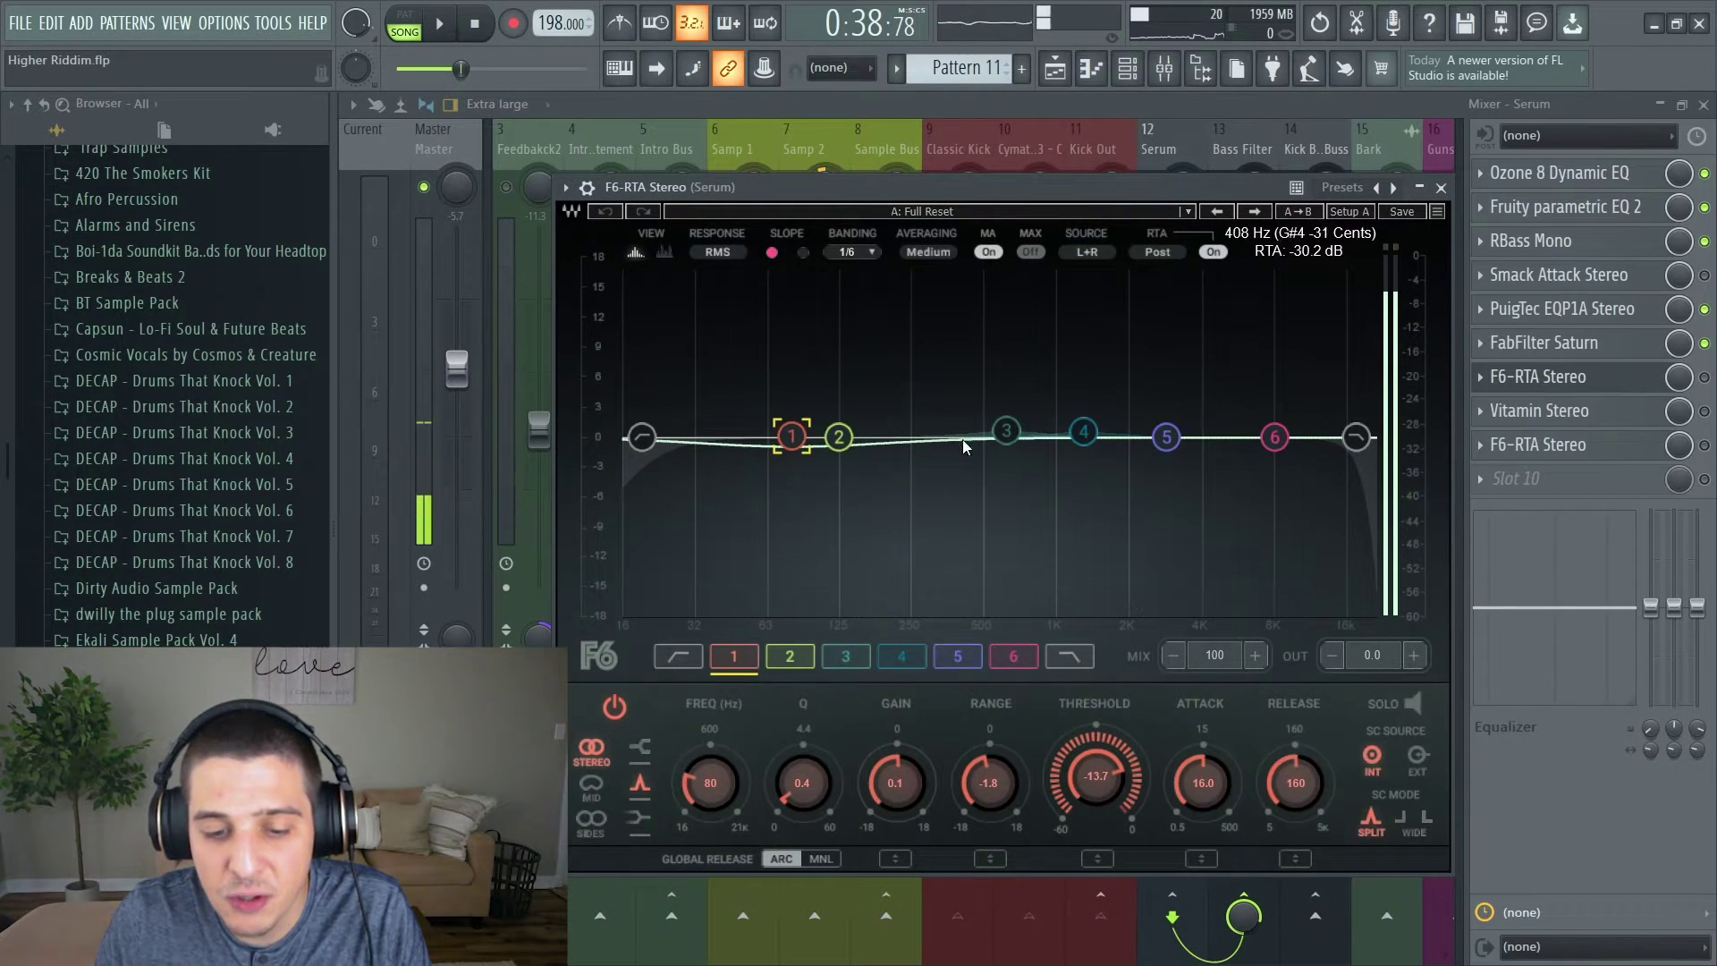
Enable the first F6-RTA Stereo on the Serum track and play the bass to watch its response.
{"action": "key", "text": "space"}
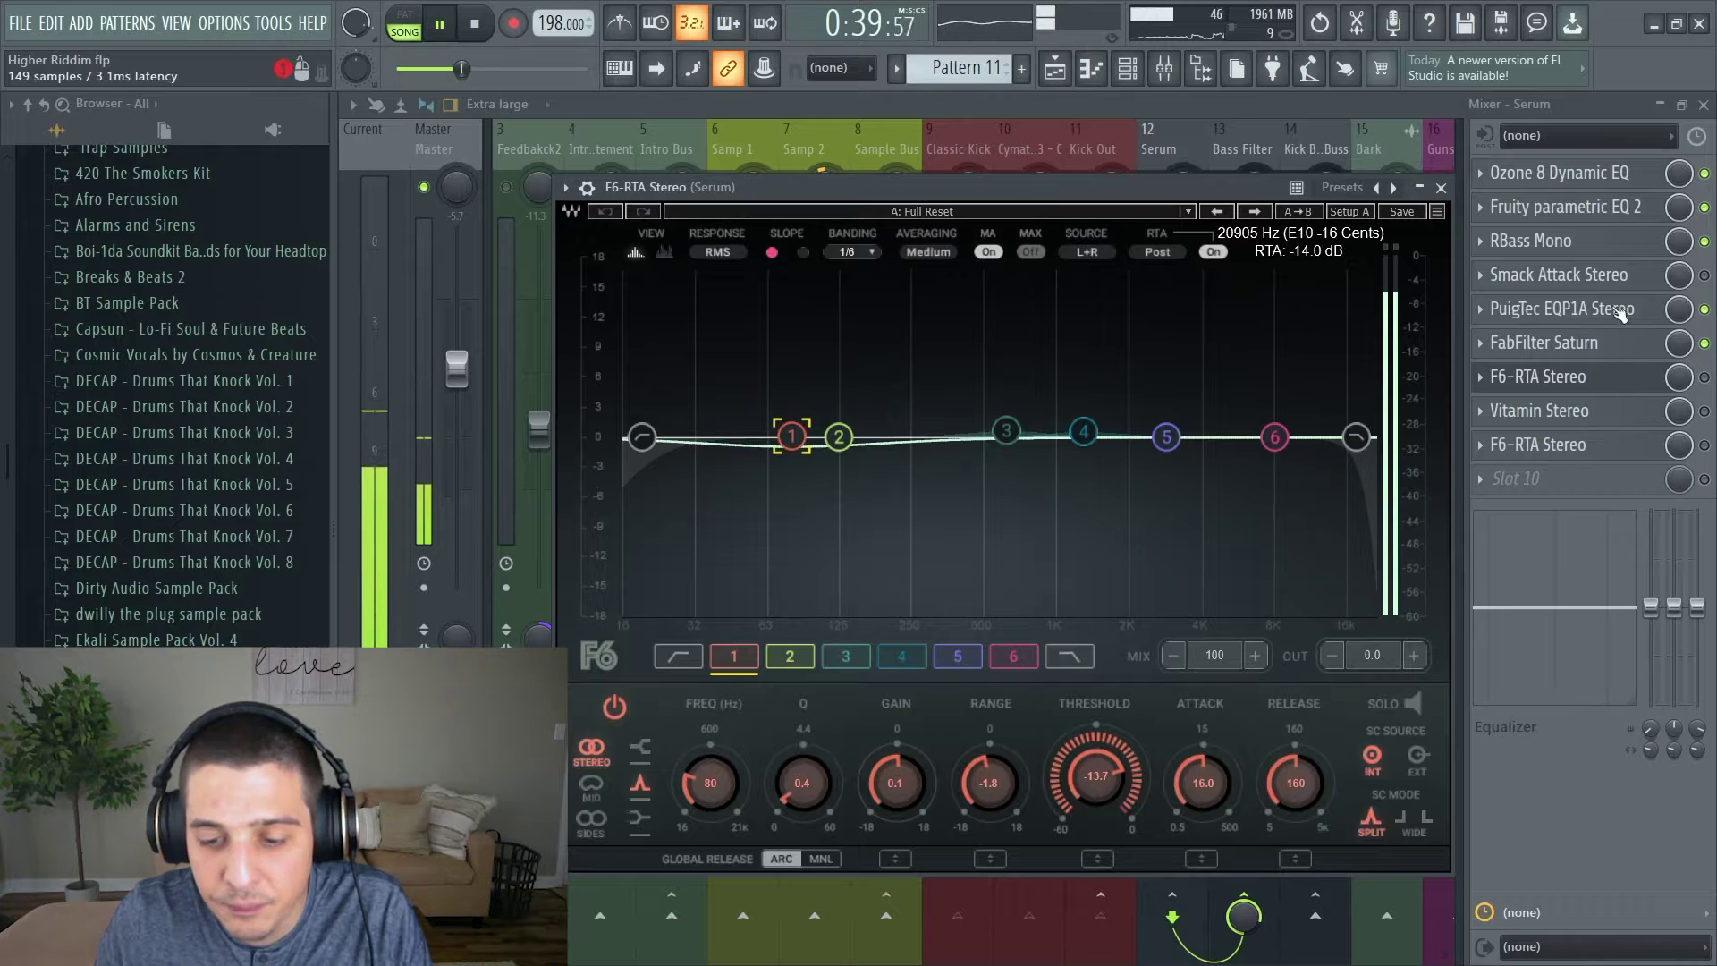
{"action": "left_click", "coordinate": [1636, 379]}
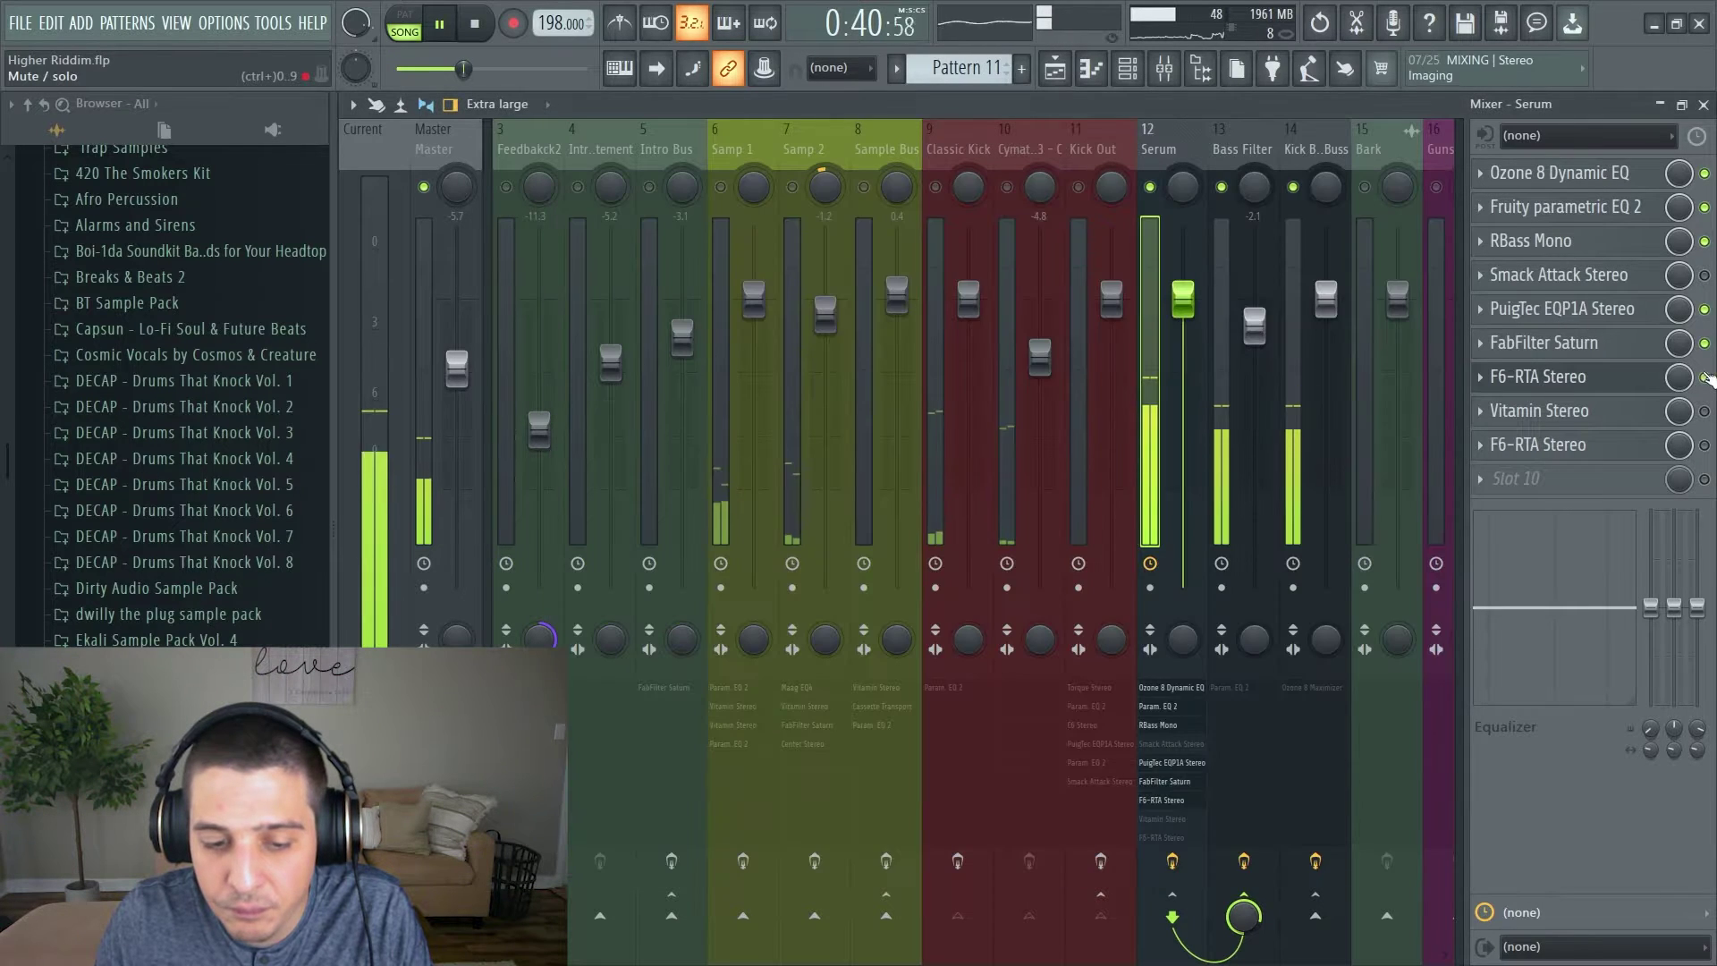
{"action": "left_click", "coordinate": [1636, 379]}
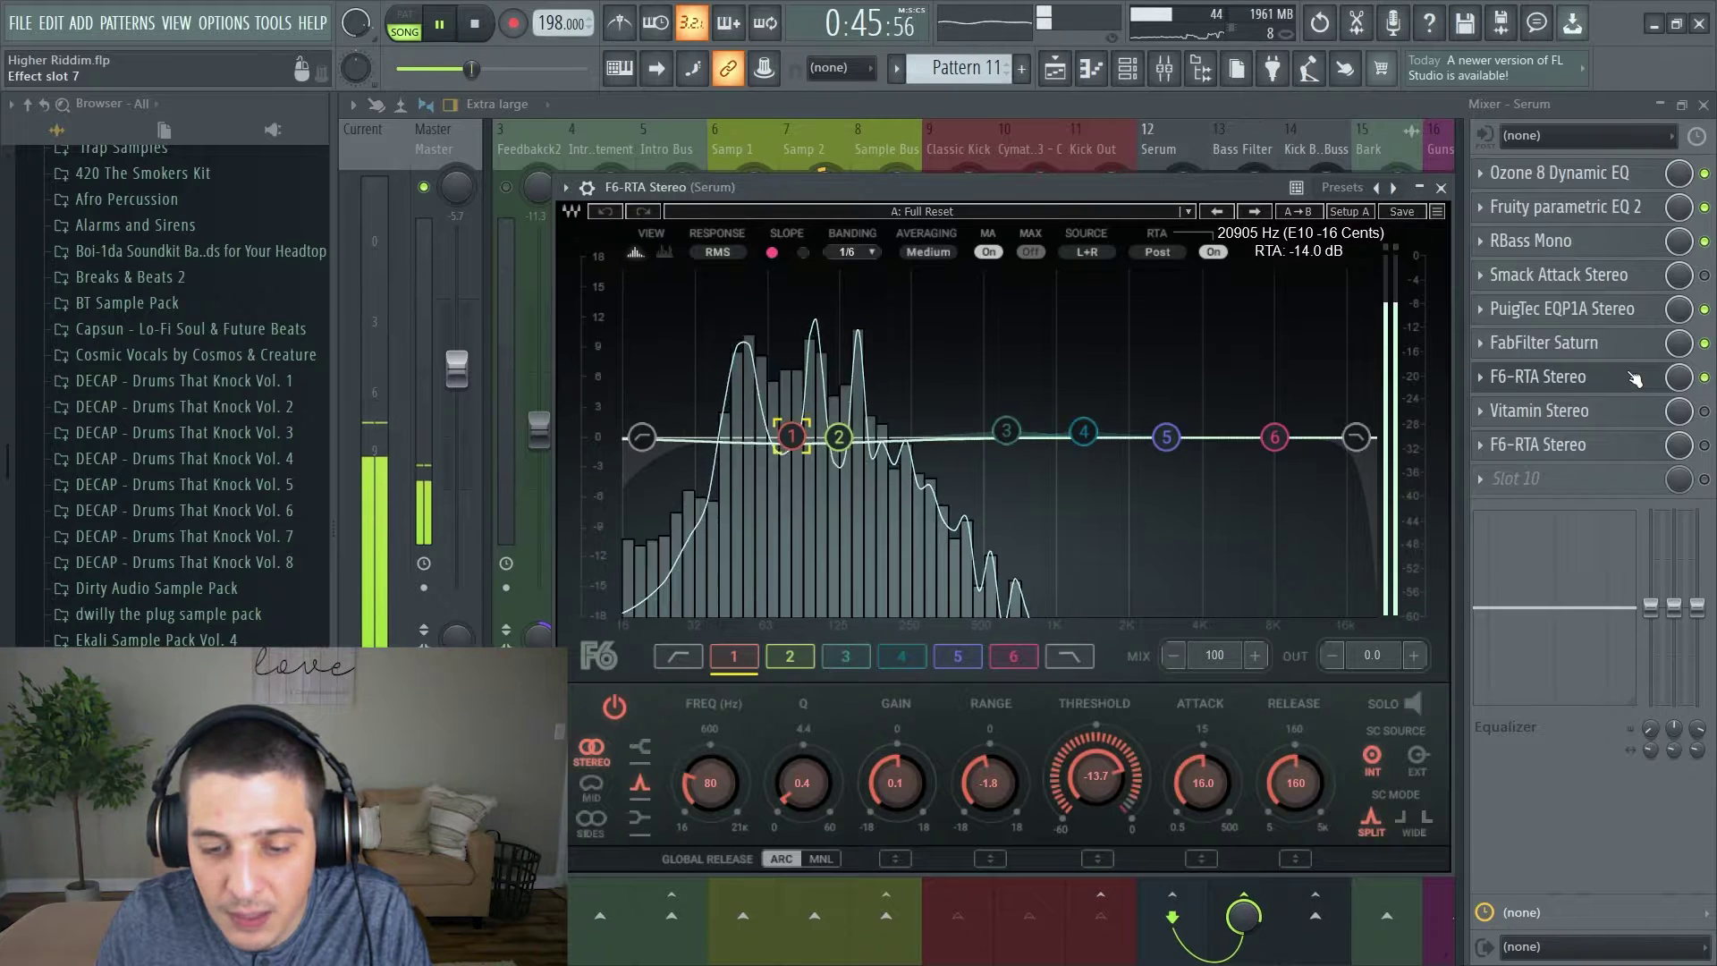
{"action": "key", "text": "space"}
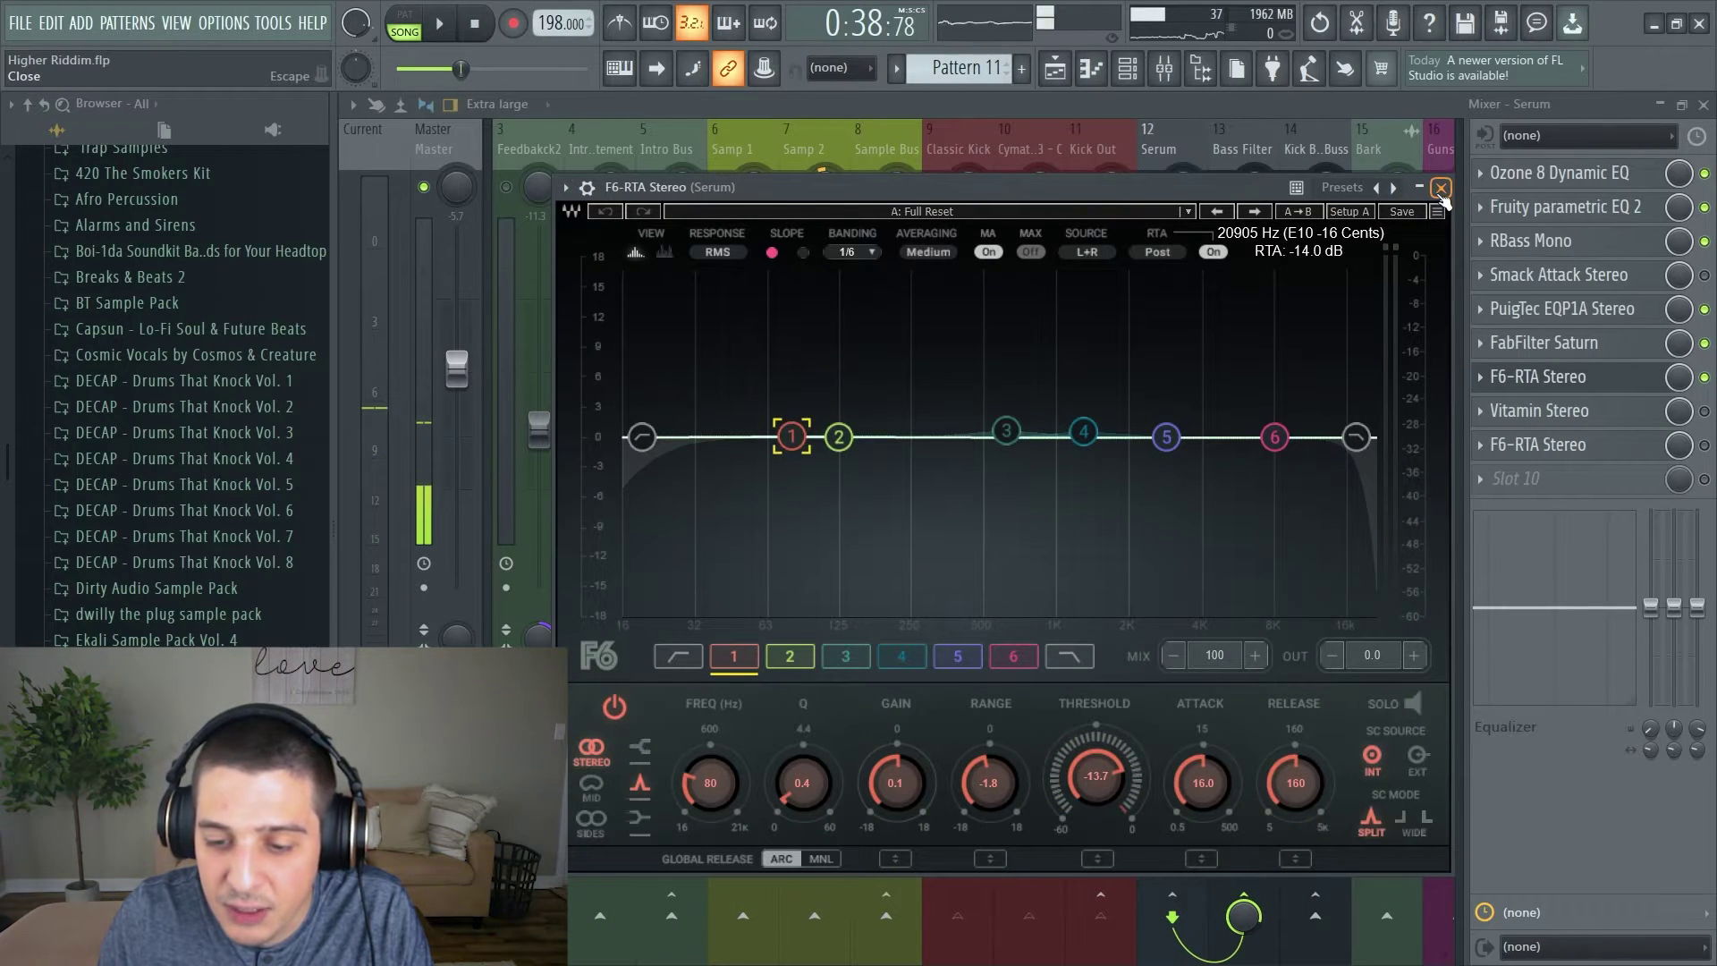
{"action": "left_click", "coordinate": [1441, 188]}
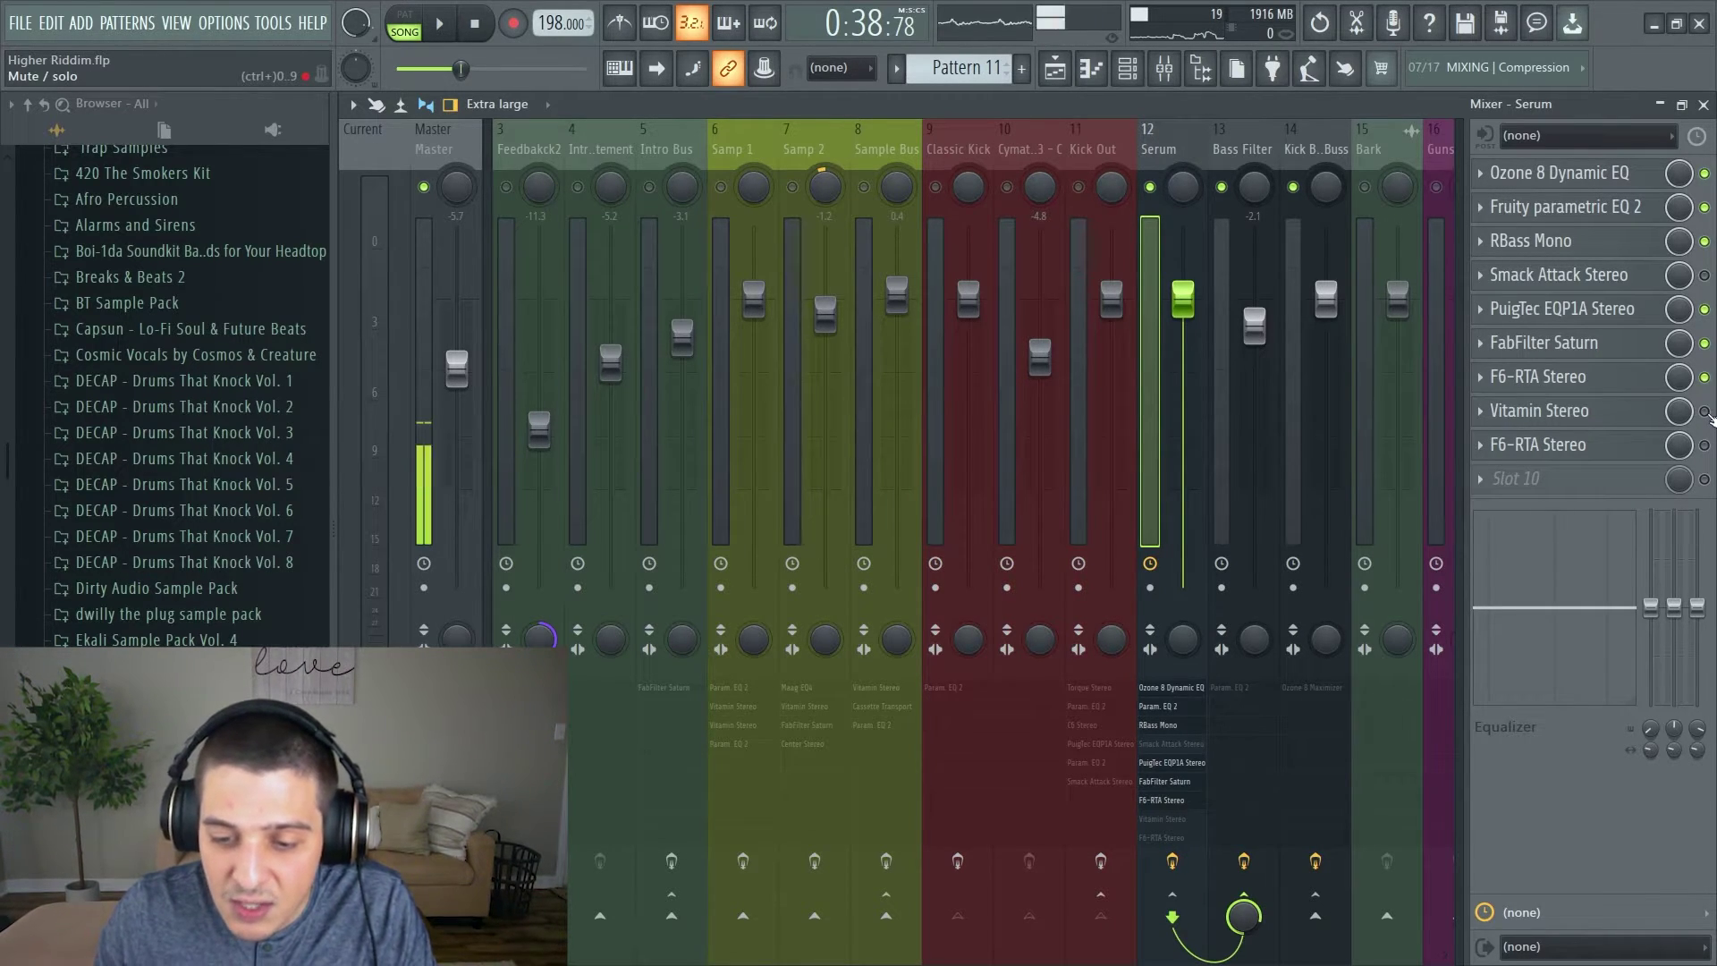
Examine Vitamin Stereo on the Serum track and compare the playing bass with it off and on, leaving it enabled.
{"action": "left_click", "coordinate": [1547, 411]}
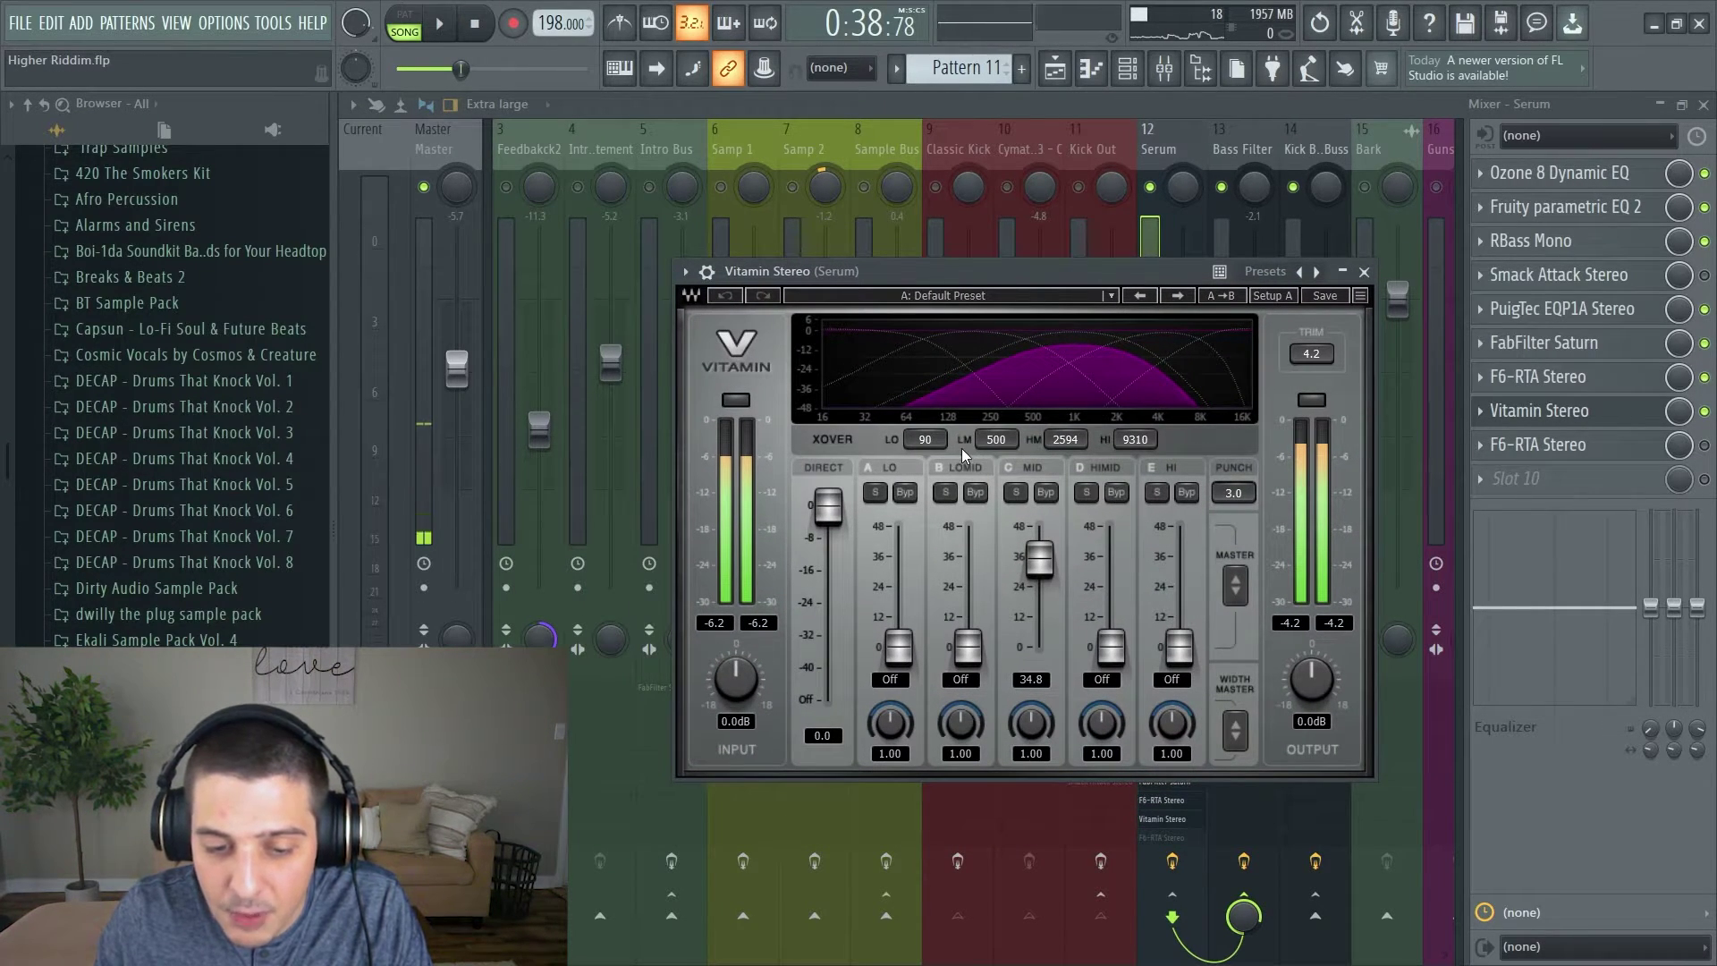
{"action": "left_click", "coordinate": [1366, 271]}
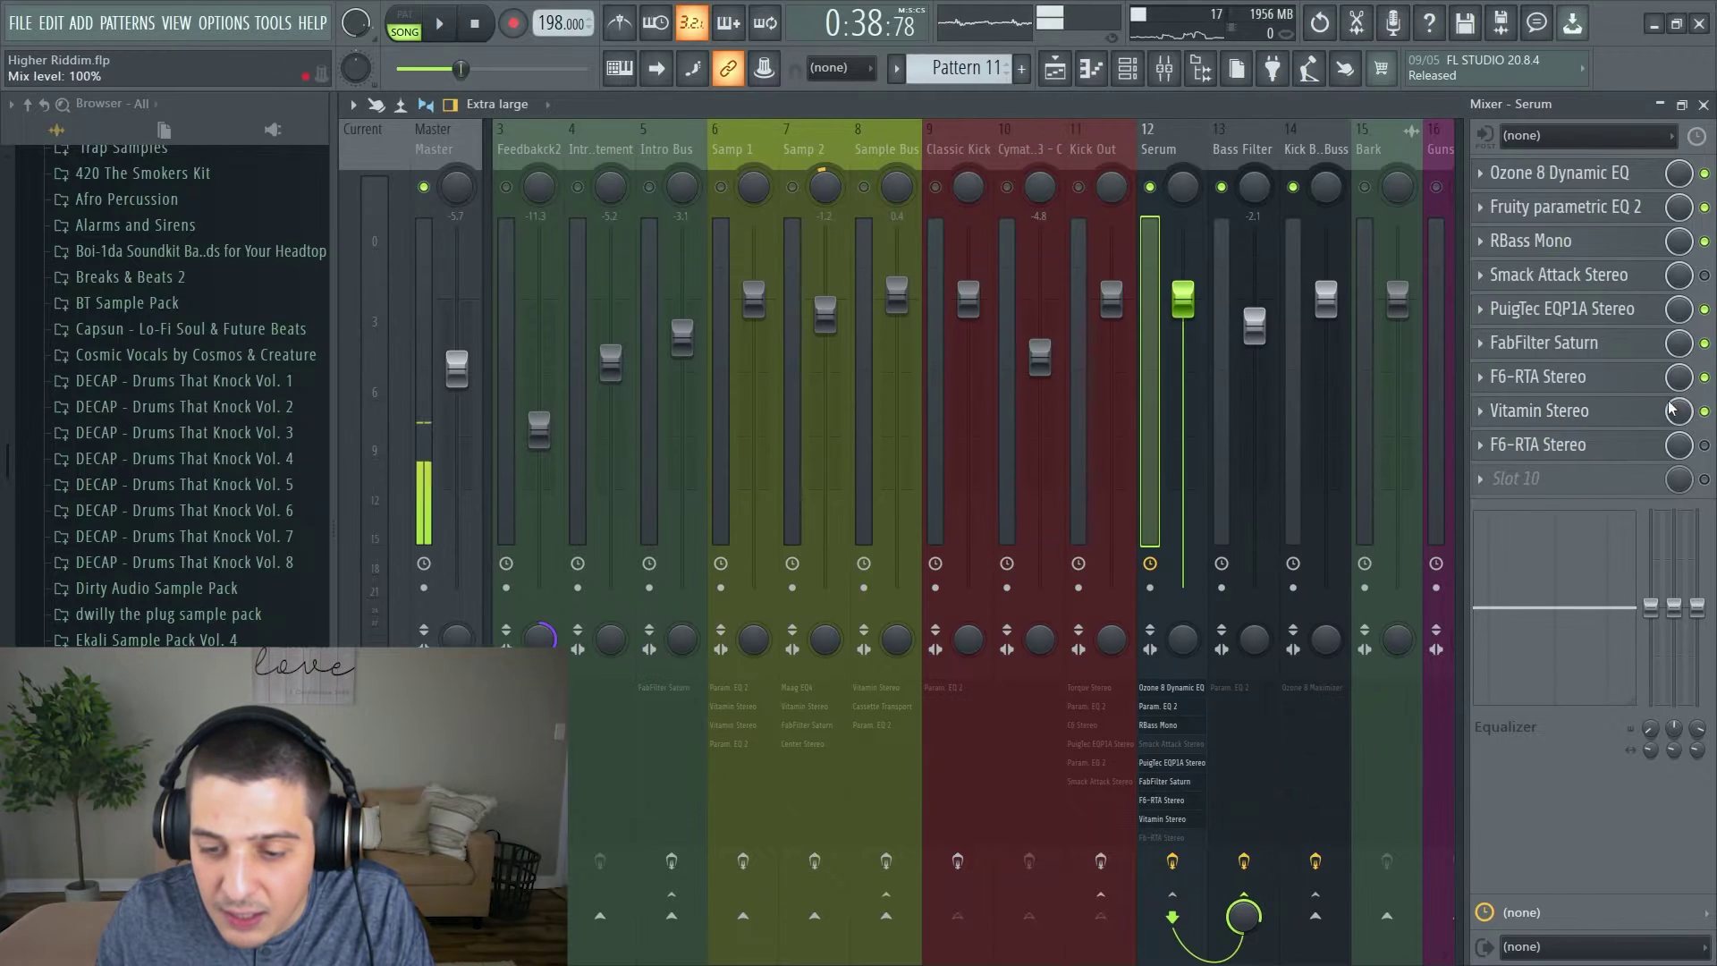
{"action": "left_click", "coordinate": [1704, 412]}
{"action": "key", "text": "space"}
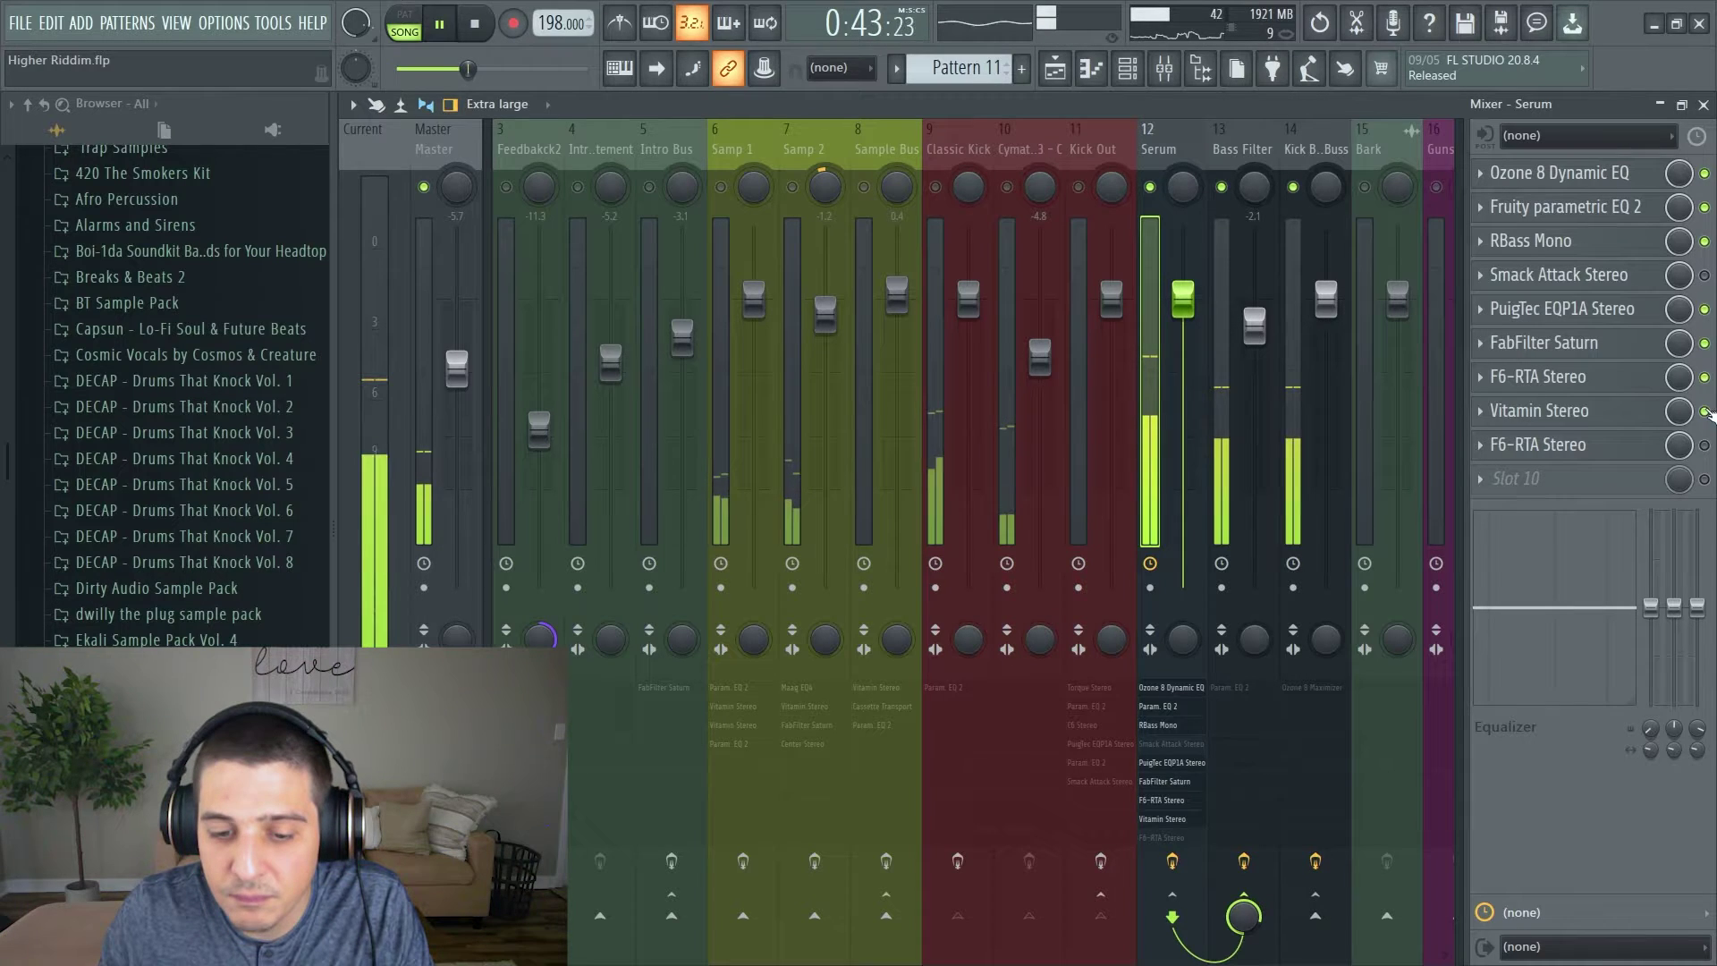
{"action": "key", "text": "space"}
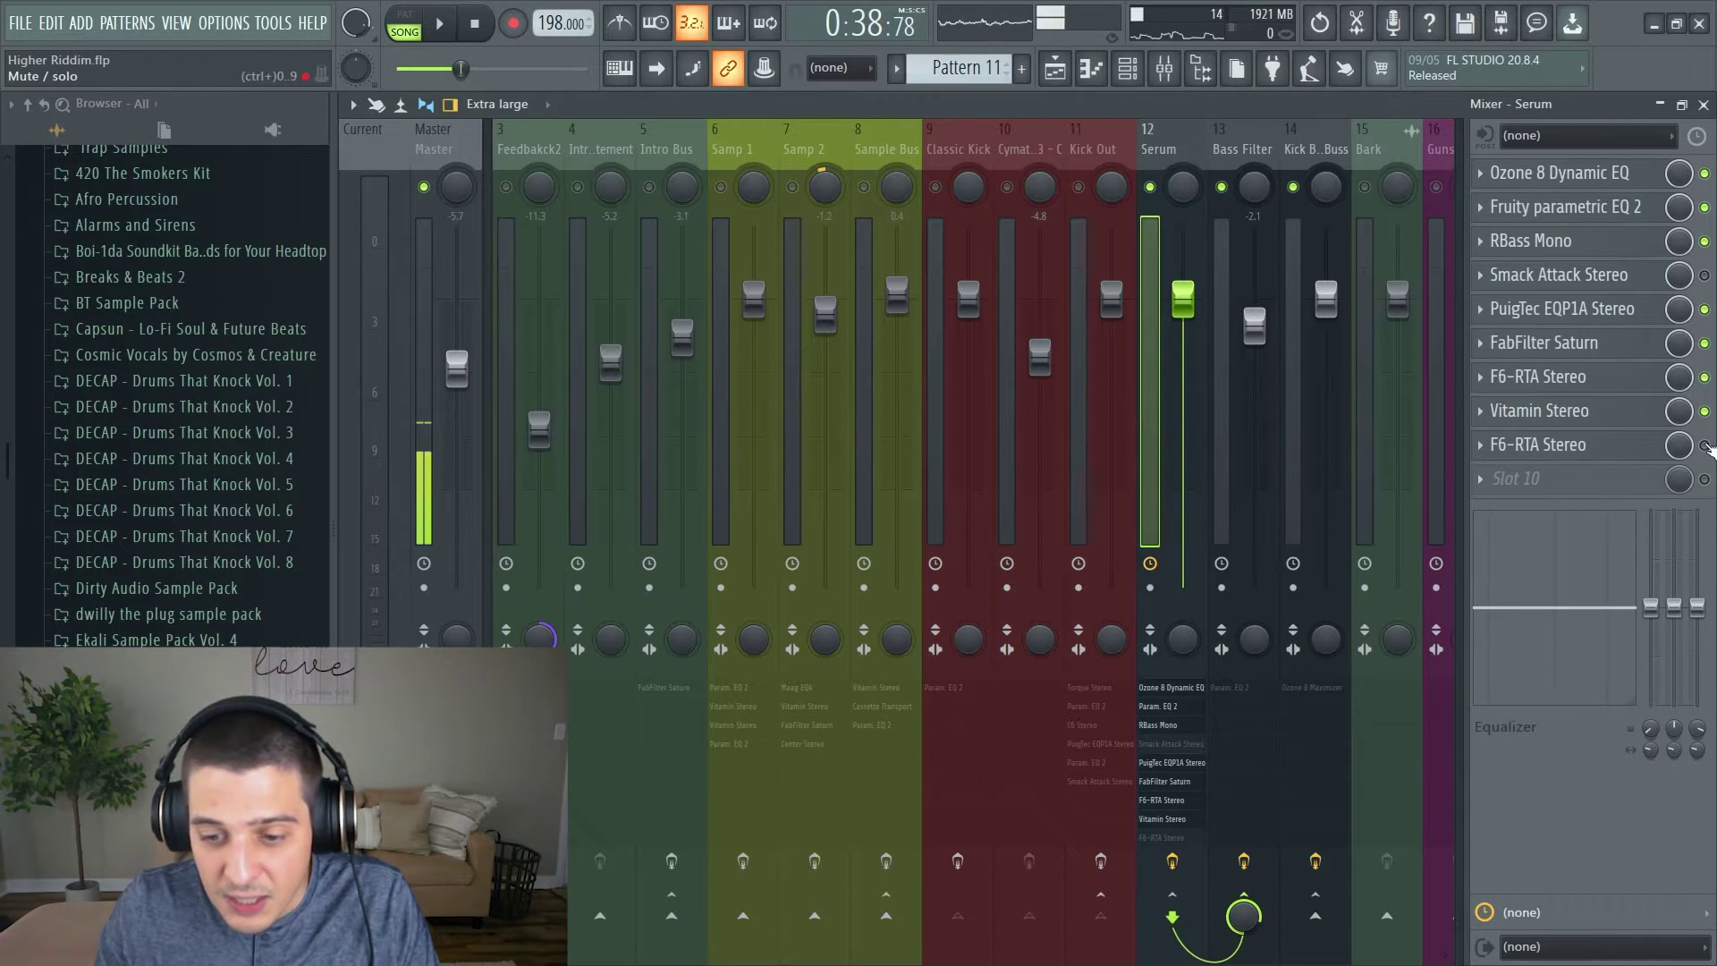
Enable the second F6-RTA Stereo on the Serum track and play the bass to watch its sidechained band respond.
{"action": "left_click", "coordinate": [1629, 447]}
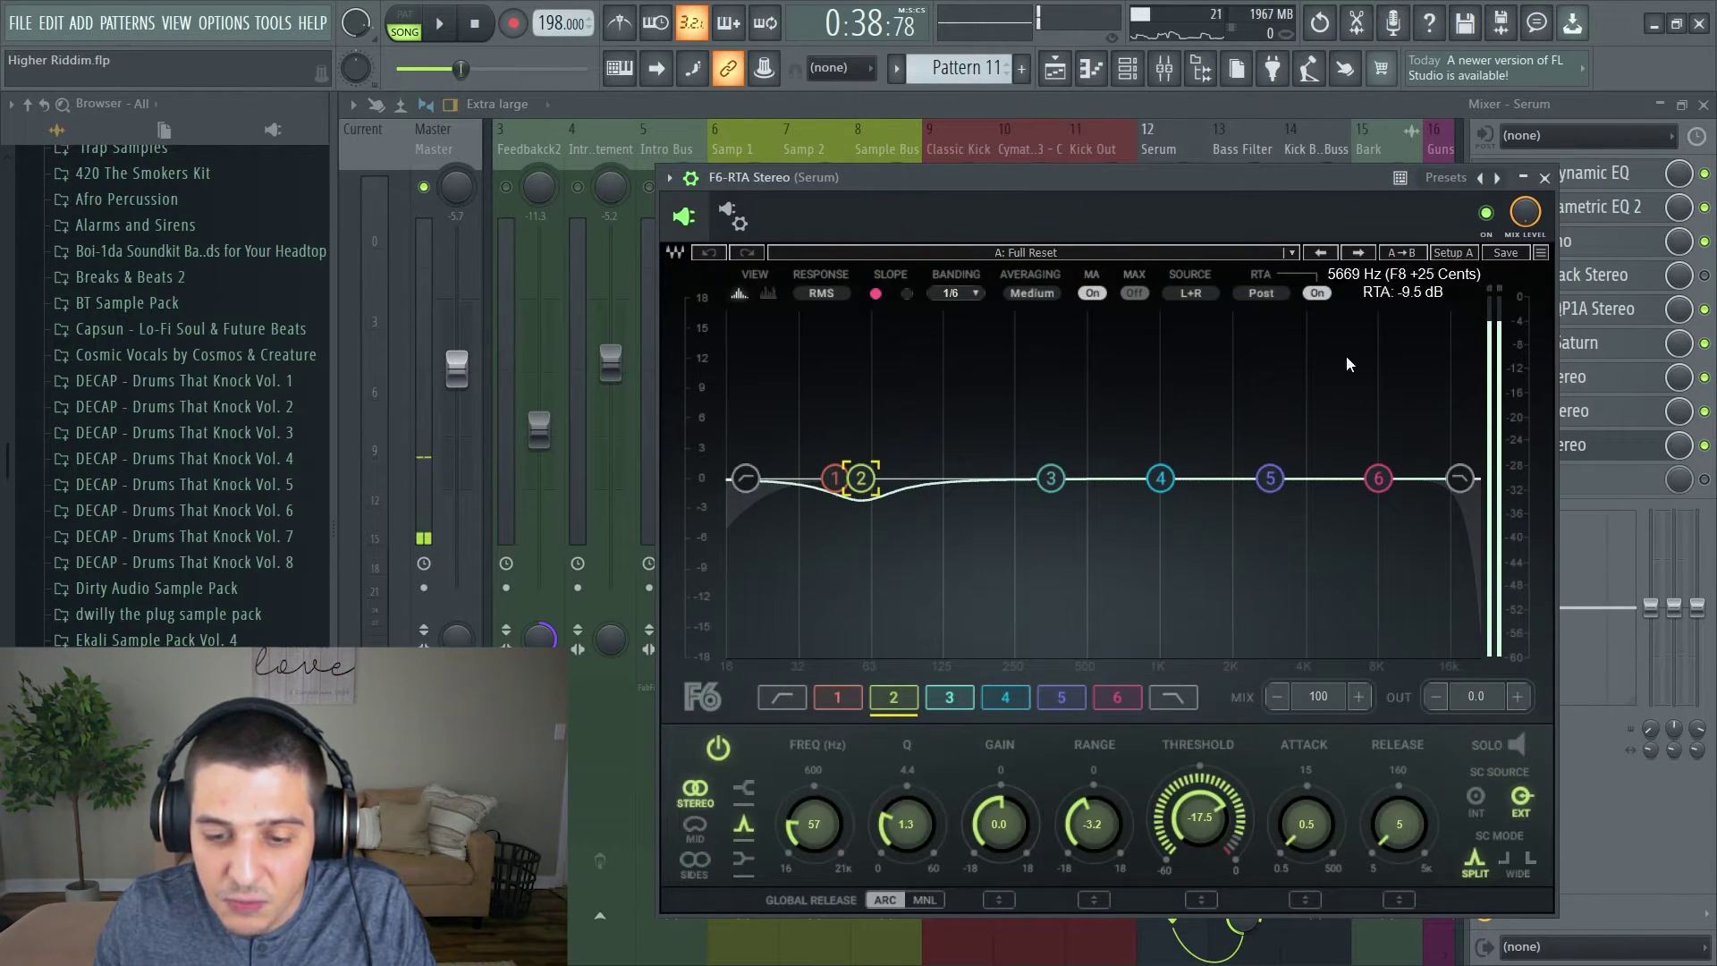
{"action": "key", "text": "space"}
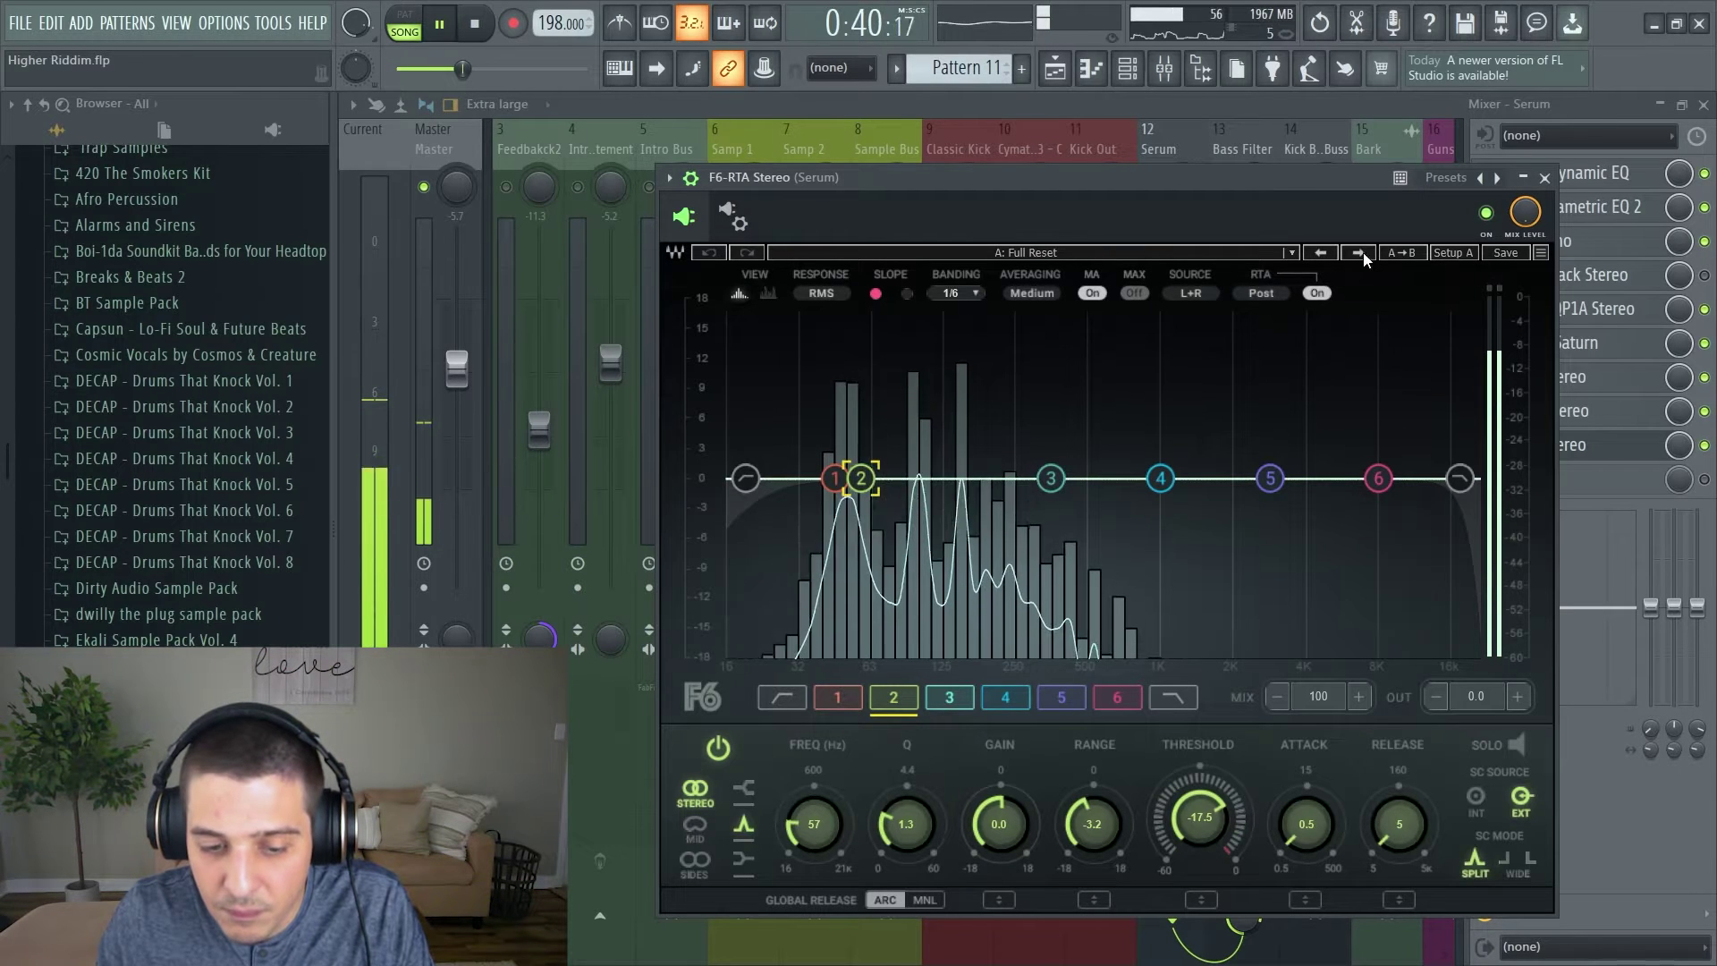
{"action": "left_click_drag", "start_coordinate": [1034, 186], "coordinate": [867, 635]}
{"action": "key", "text": "space"}
Enable Fruity parametric EQ 2 on the Bass Filter track and examine its low-frequency boost.
{"action": "left_click", "coordinate": [1242, 149]}
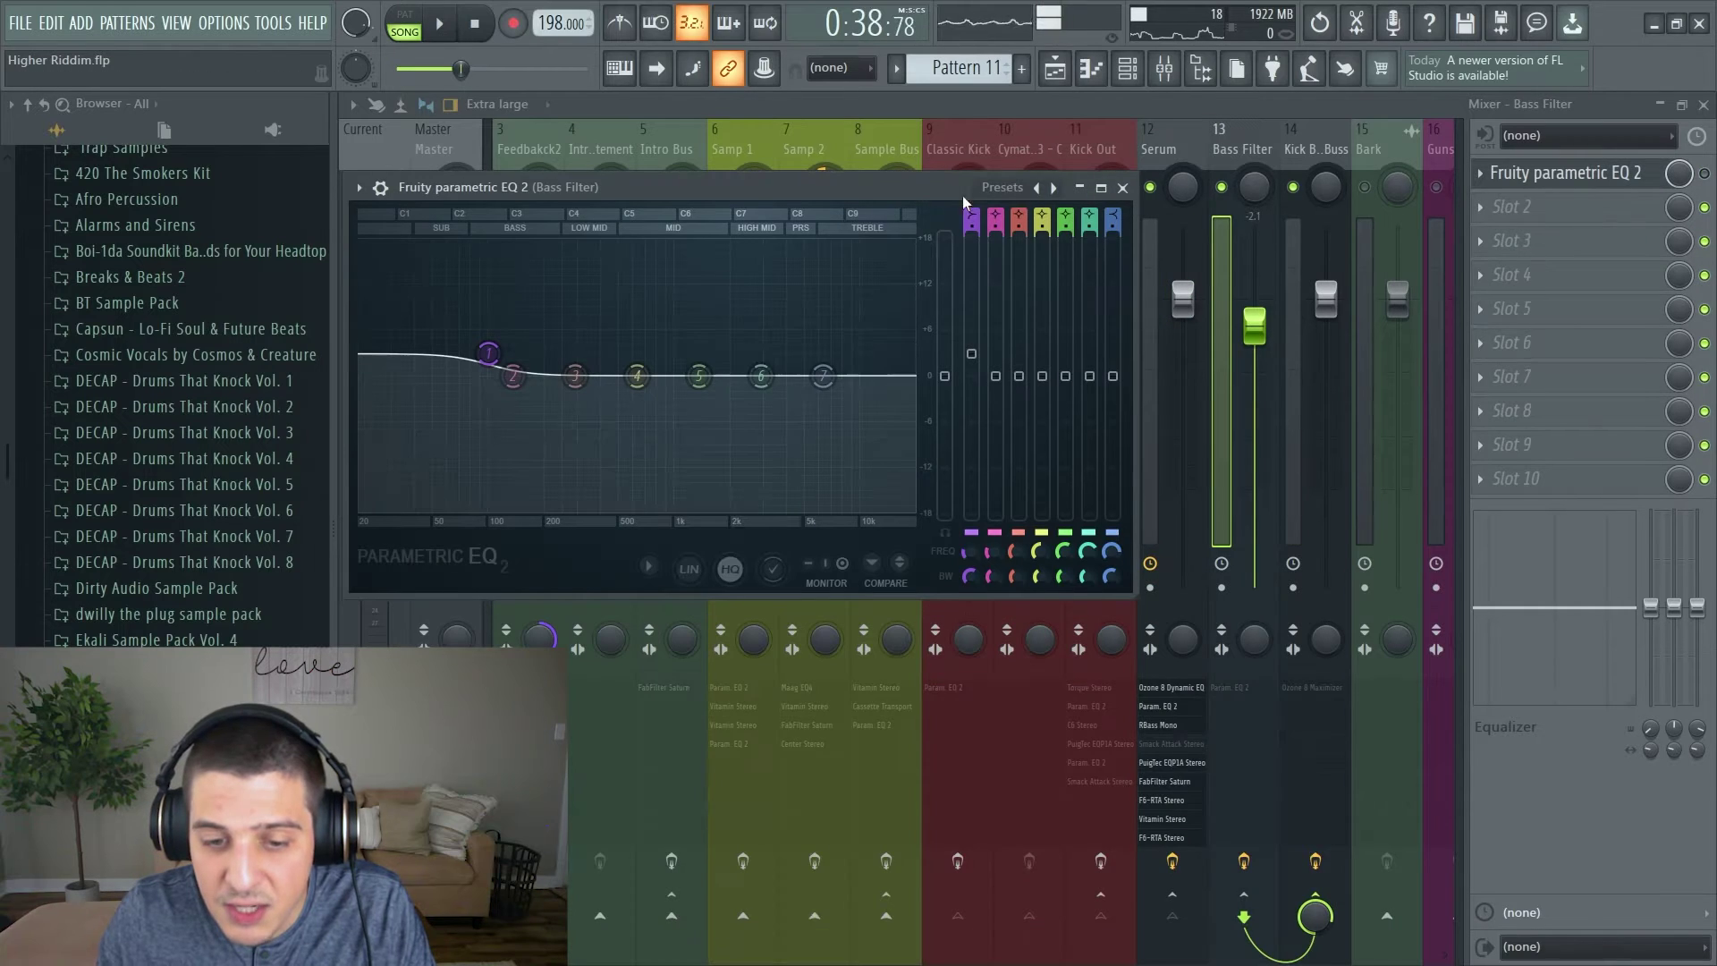
{"action": "left_click", "coordinate": [1621, 171]}
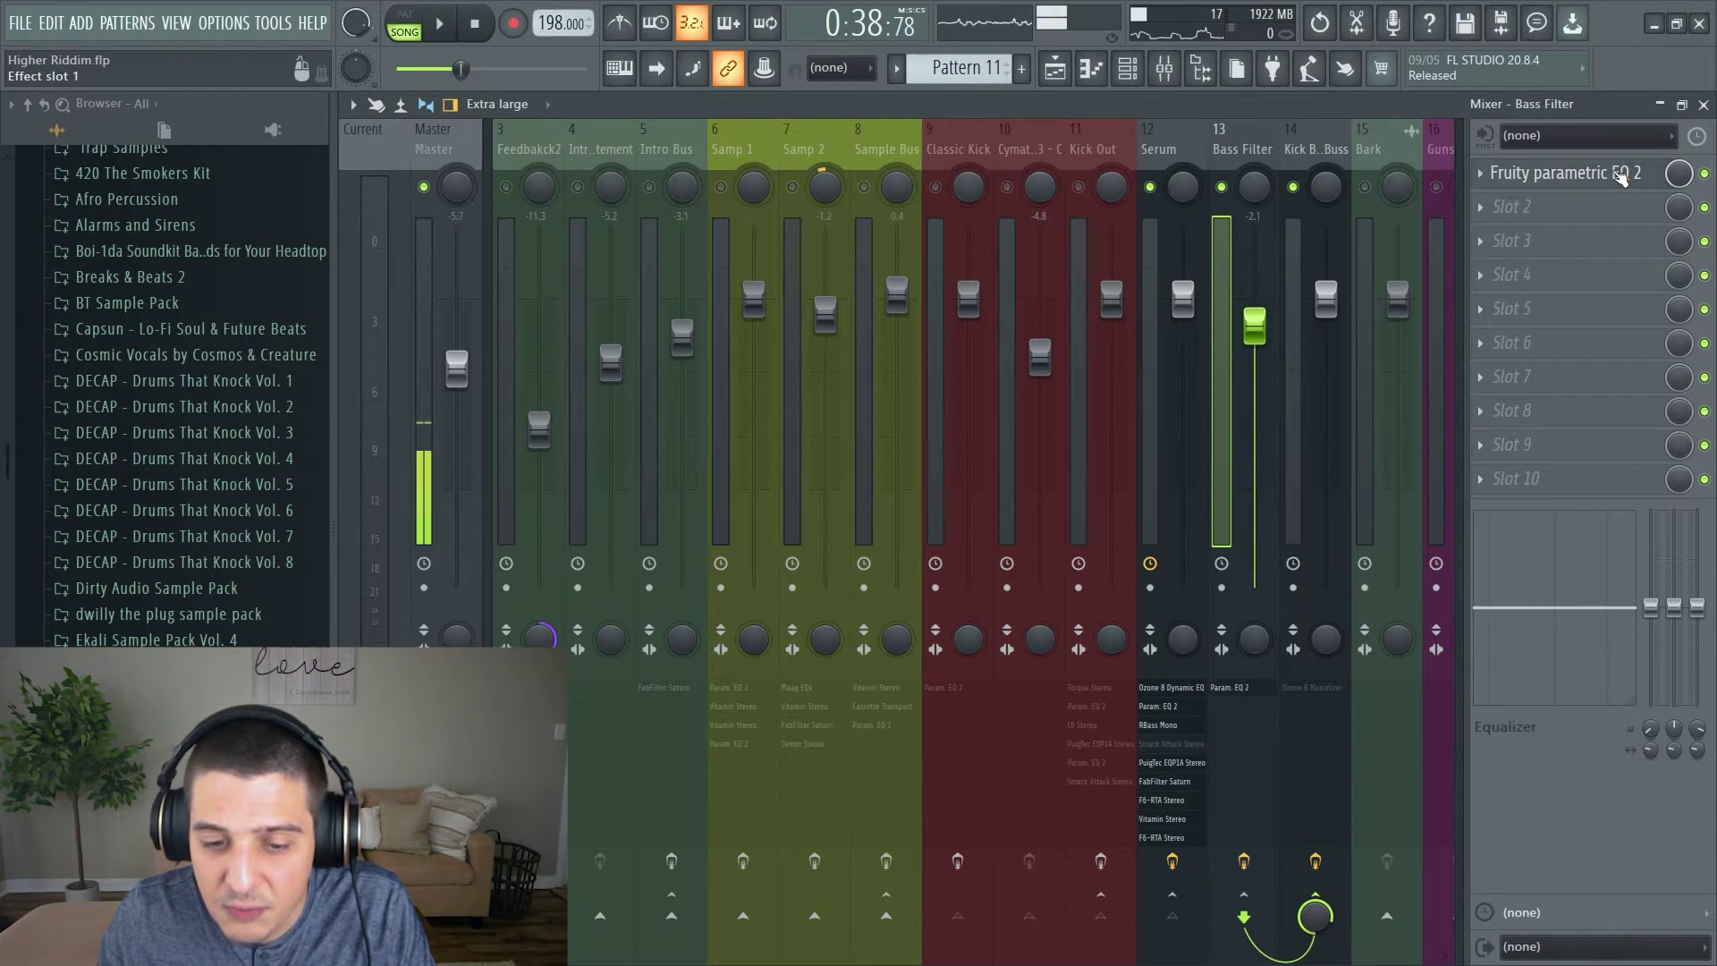
{"action": "left_click", "coordinate": [1625, 171]}
{"action": "left_click_drag", "start_coordinate": [774, 183], "coordinate": [1261, 207]}
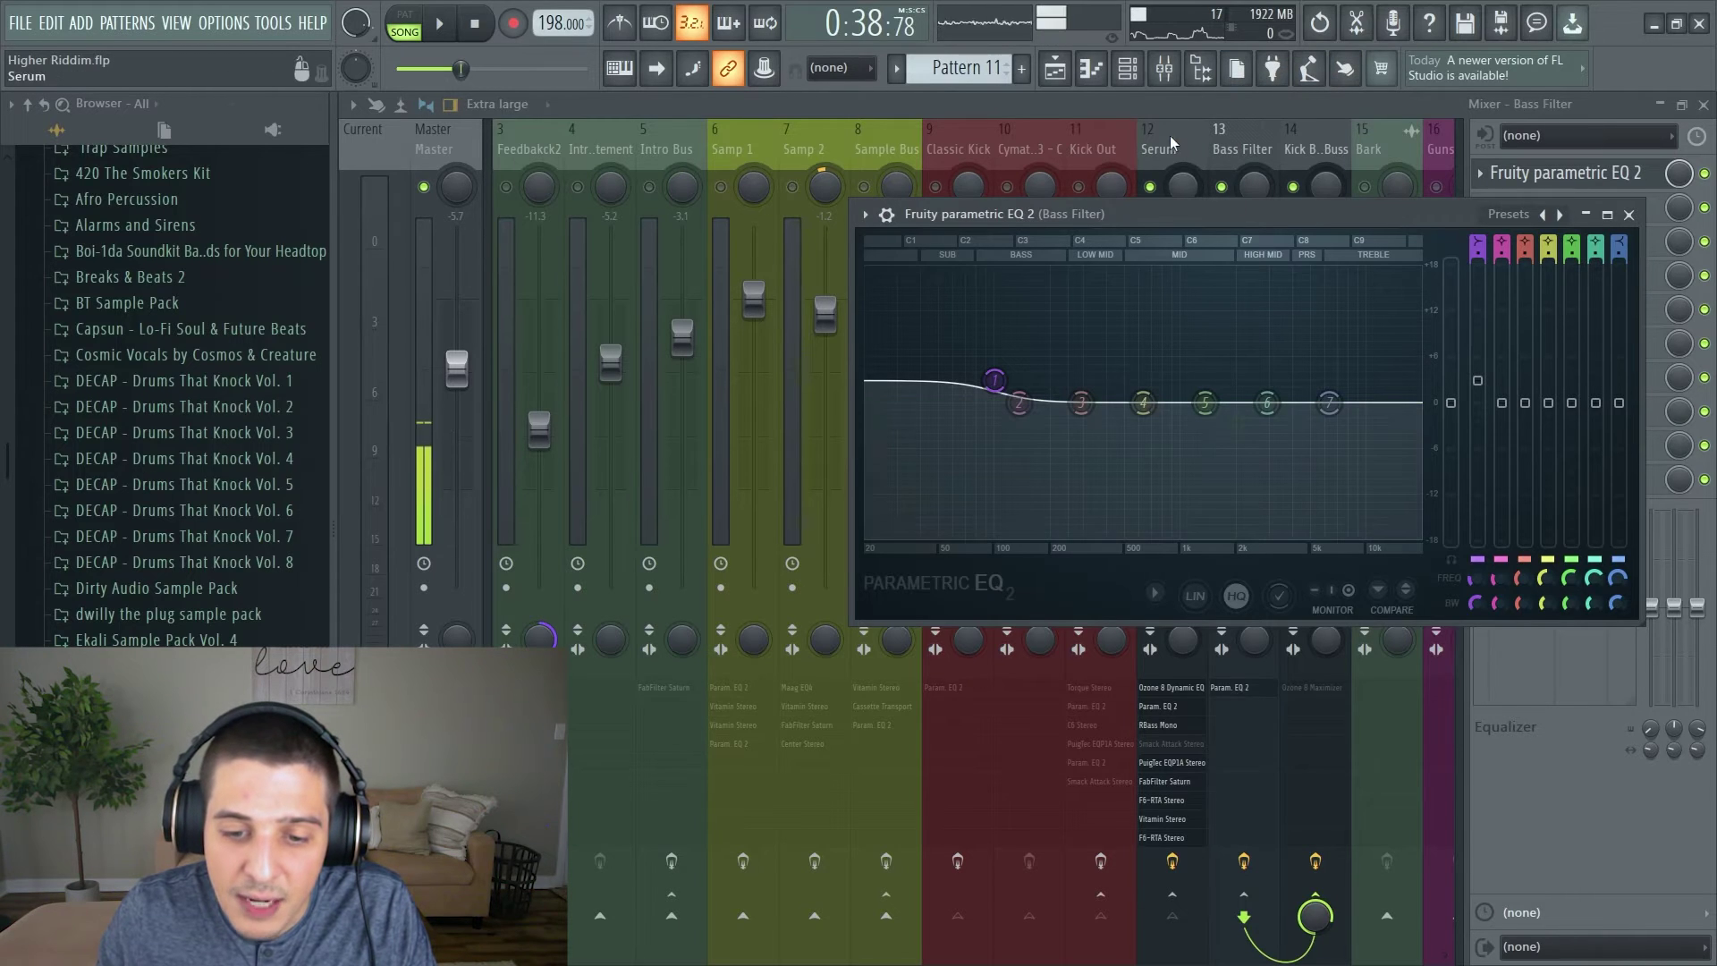
{"action": "left_click_drag", "start_coordinate": [1151, 206], "coordinate": [1065, 214]}
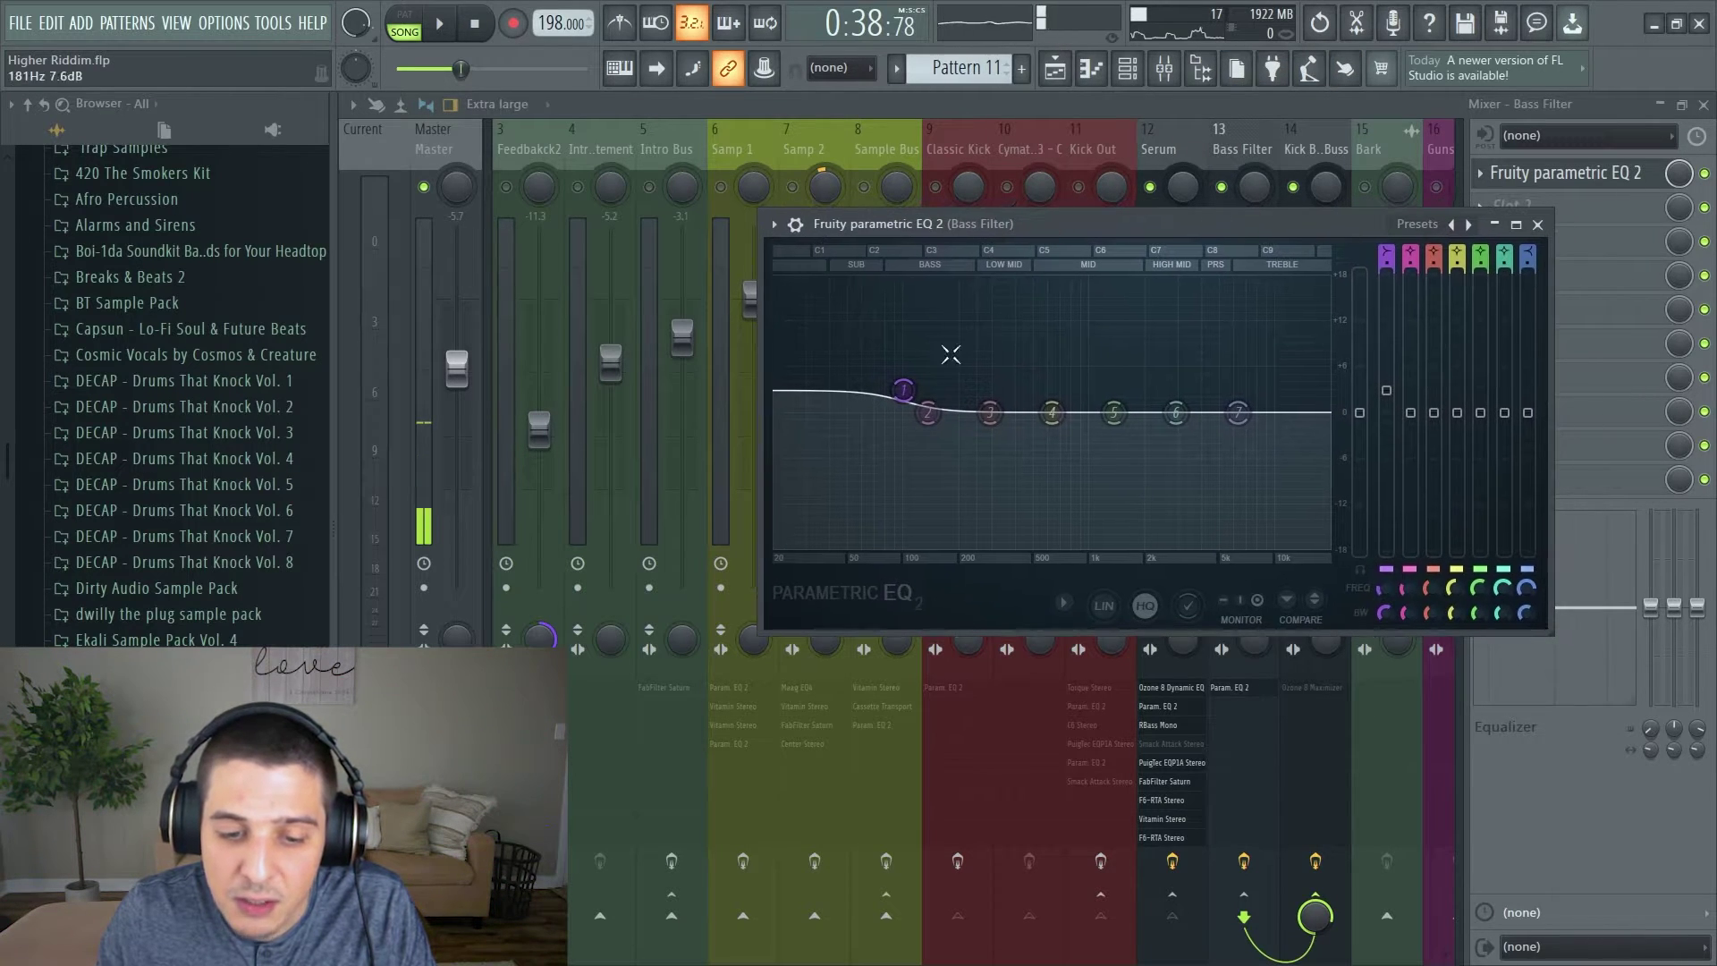
{"action": "mouse_move", "coordinate": [903, 390]}
{"action": "left_mouse_down"}
{"action": "mouse_move", "coordinate": [882, 383]}
{"action": "mouse_move", "coordinate": [903, 390]}
{"action": "left_mouse_up"}
{"action": "left_click_drag", "start_coordinate": [1030, 218], "coordinate": [985, 224]}
Play the bass to compare the sound with the Bass Filter track's equalizer off and on.
{"action": "key", "text": "space"}
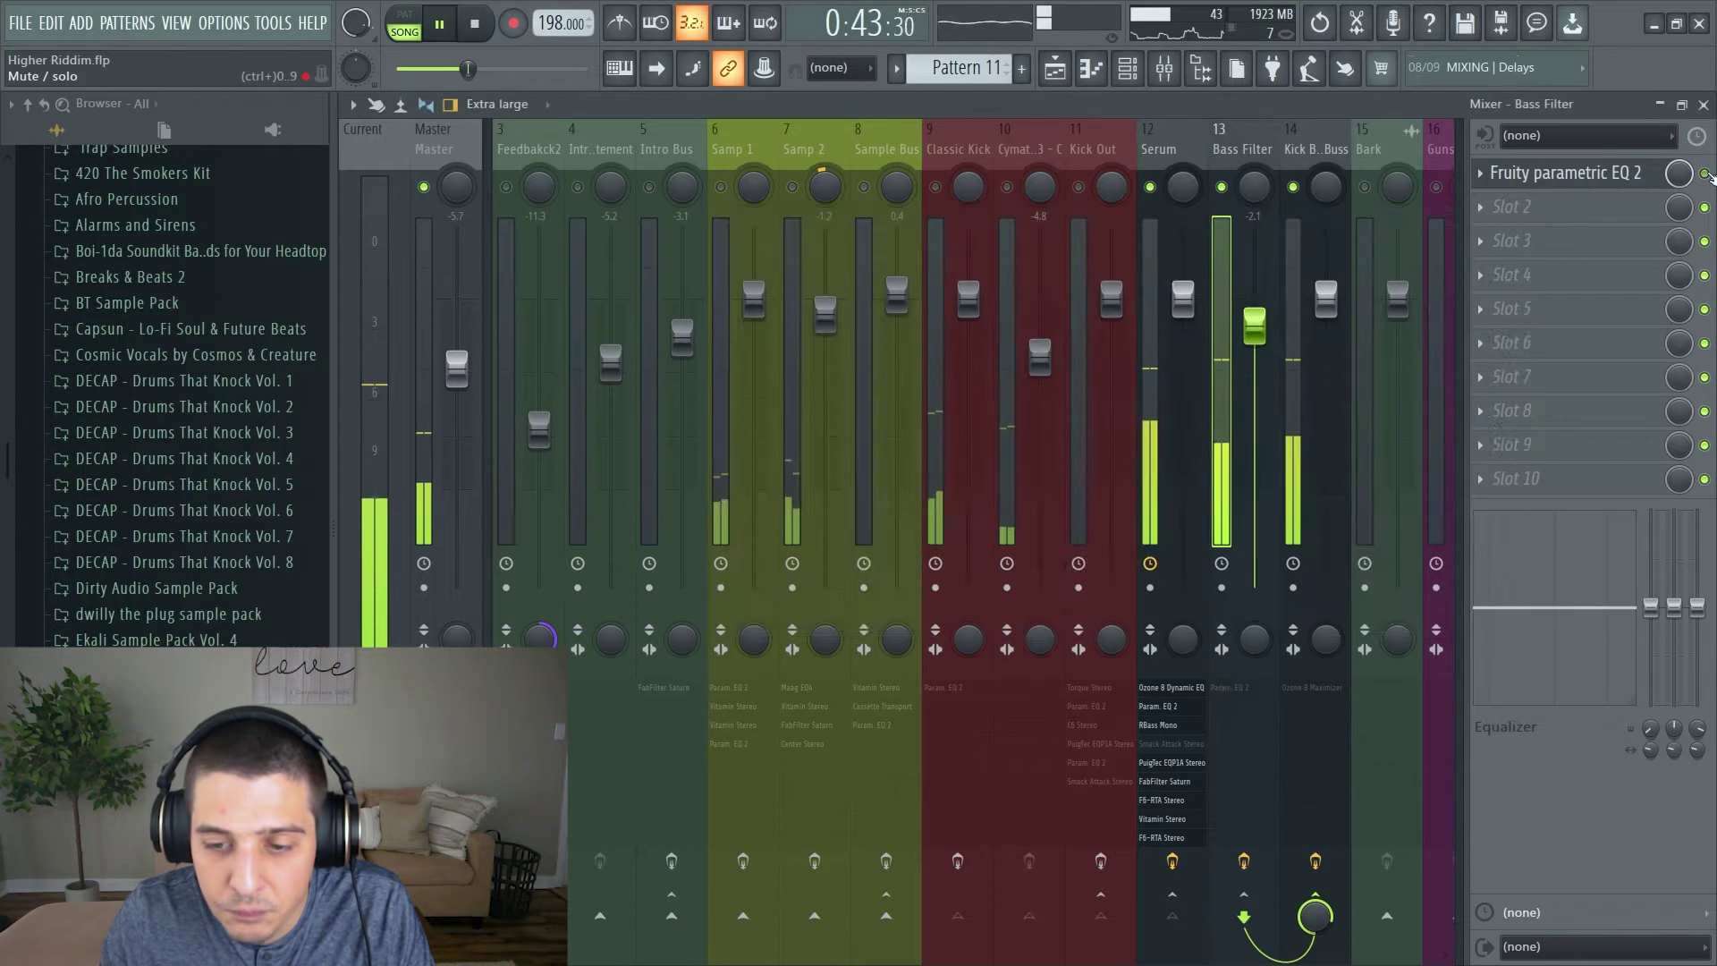
{"action": "key", "text": "Escape"}
{"action": "key", "text": "space"}
Enable the Ozone 8 Maximizer on the Kick Bass Buss track and examine its threshold and character settings.
{"action": "left_click", "coordinate": [1322, 243]}
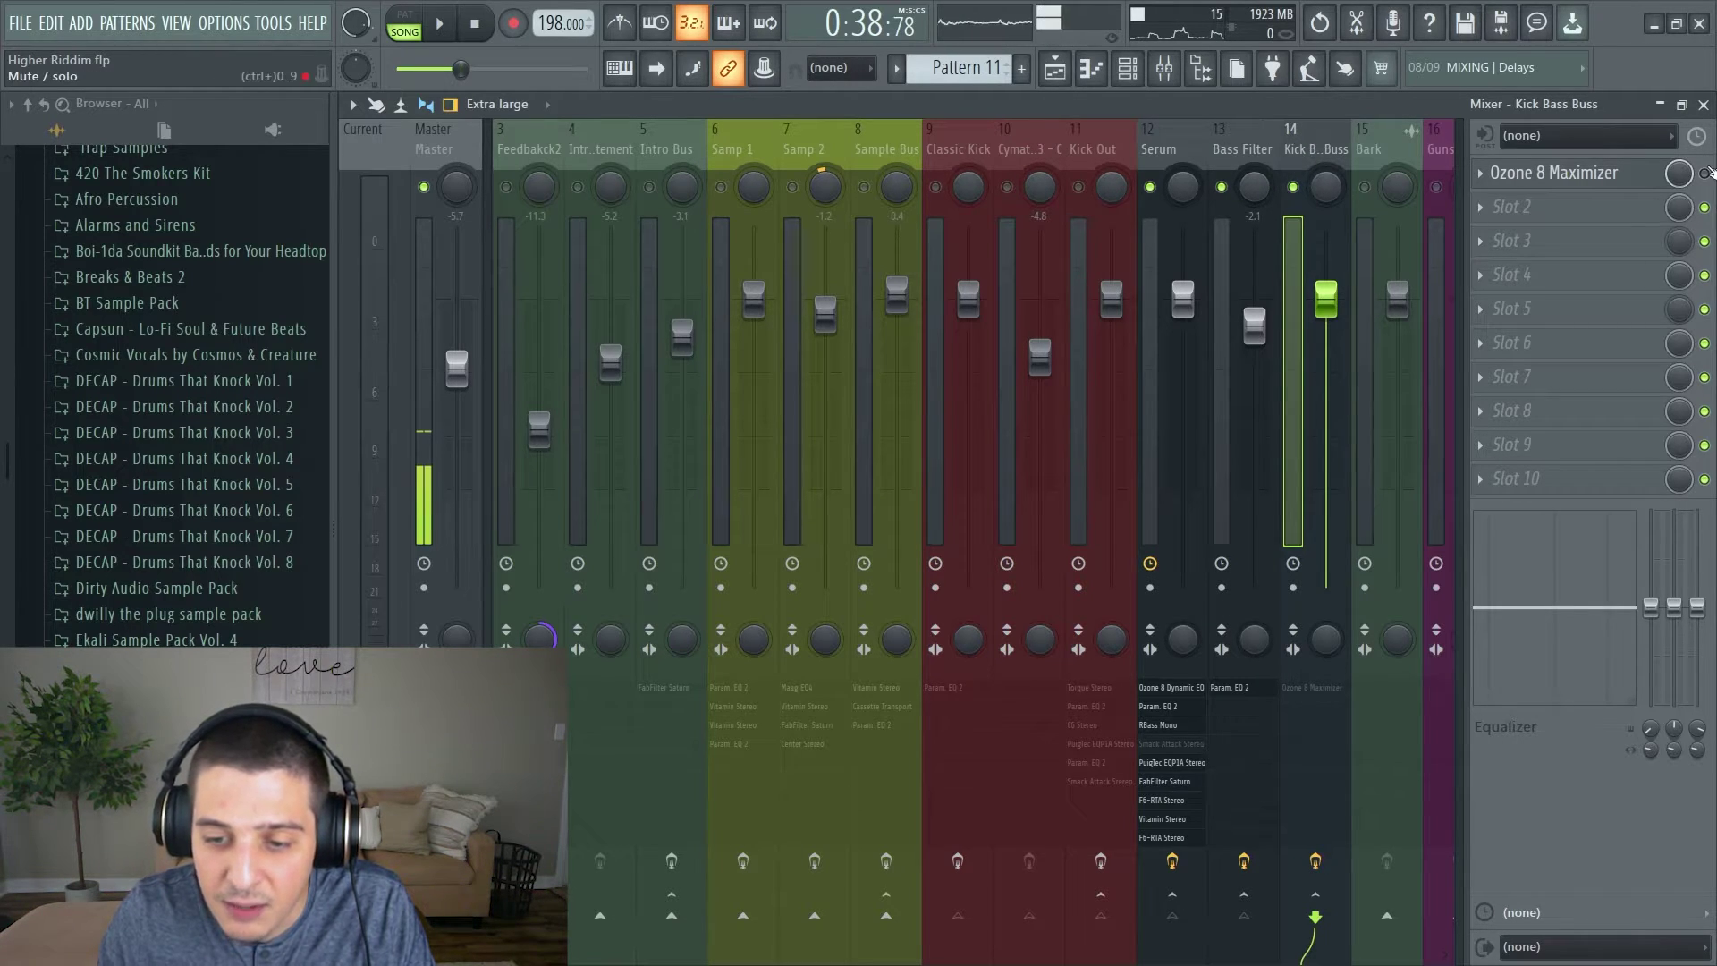
{"action": "left_click", "coordinate": [1623, 178]}
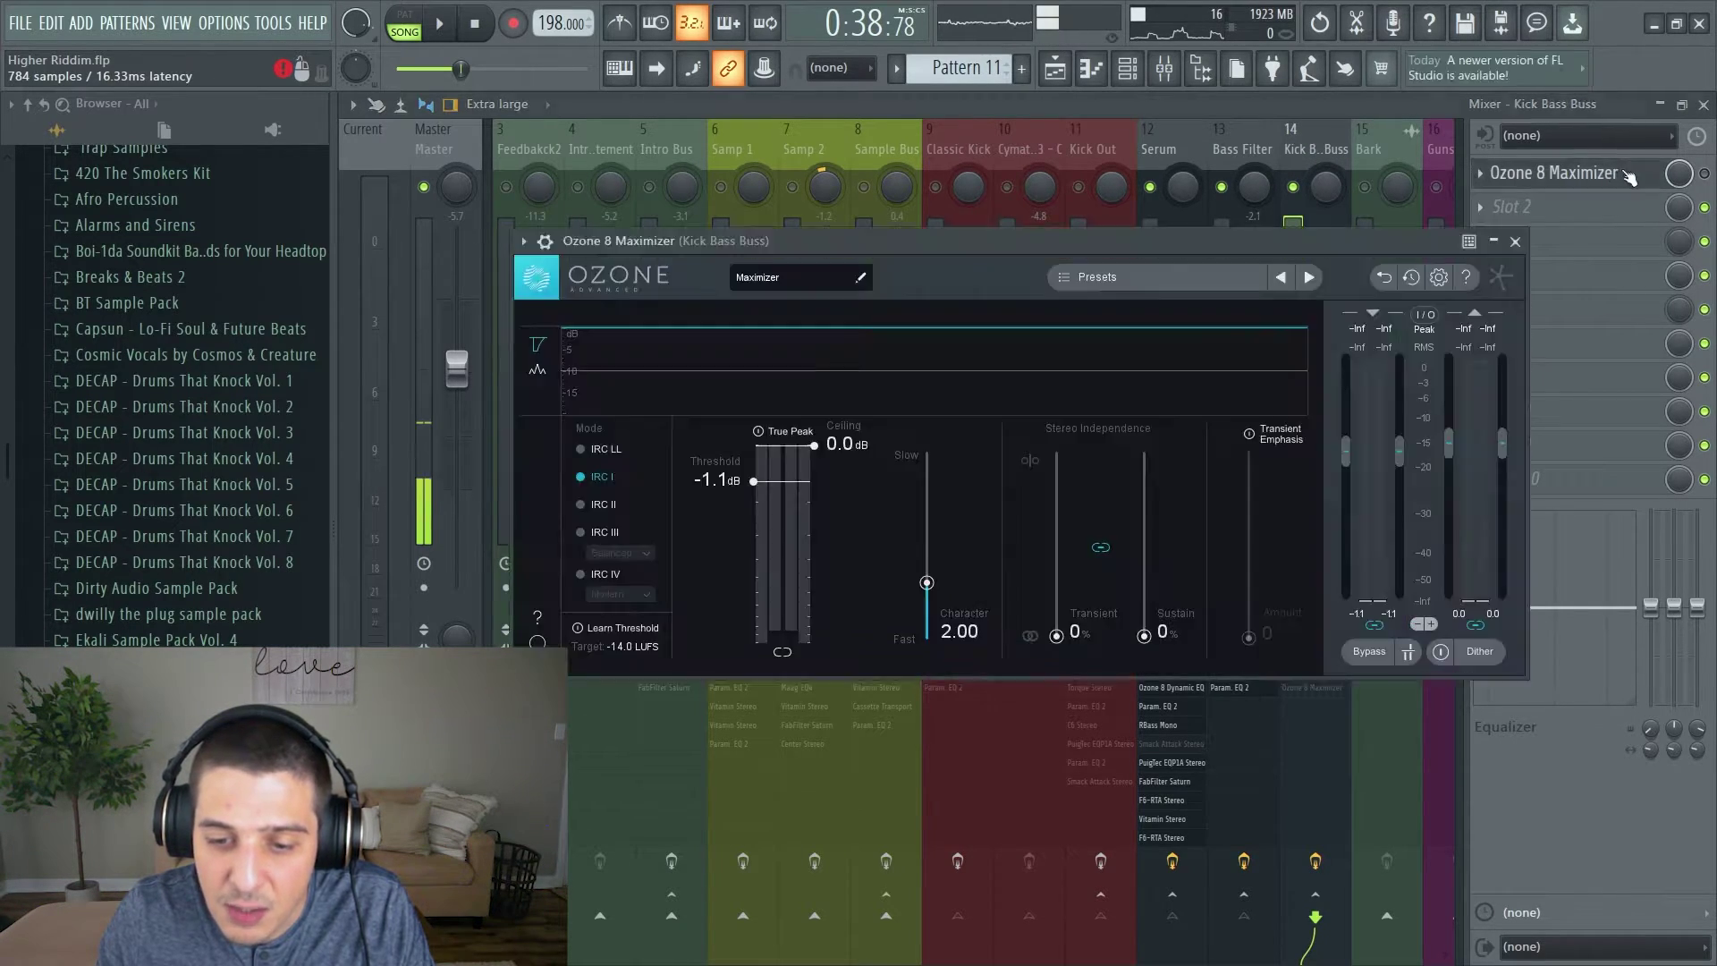
{"action": "left_click_drag", "start_coordinate": [1157, 249], "coordinate": [1134, 290]}
{"action": "key", "text": "Escape"}
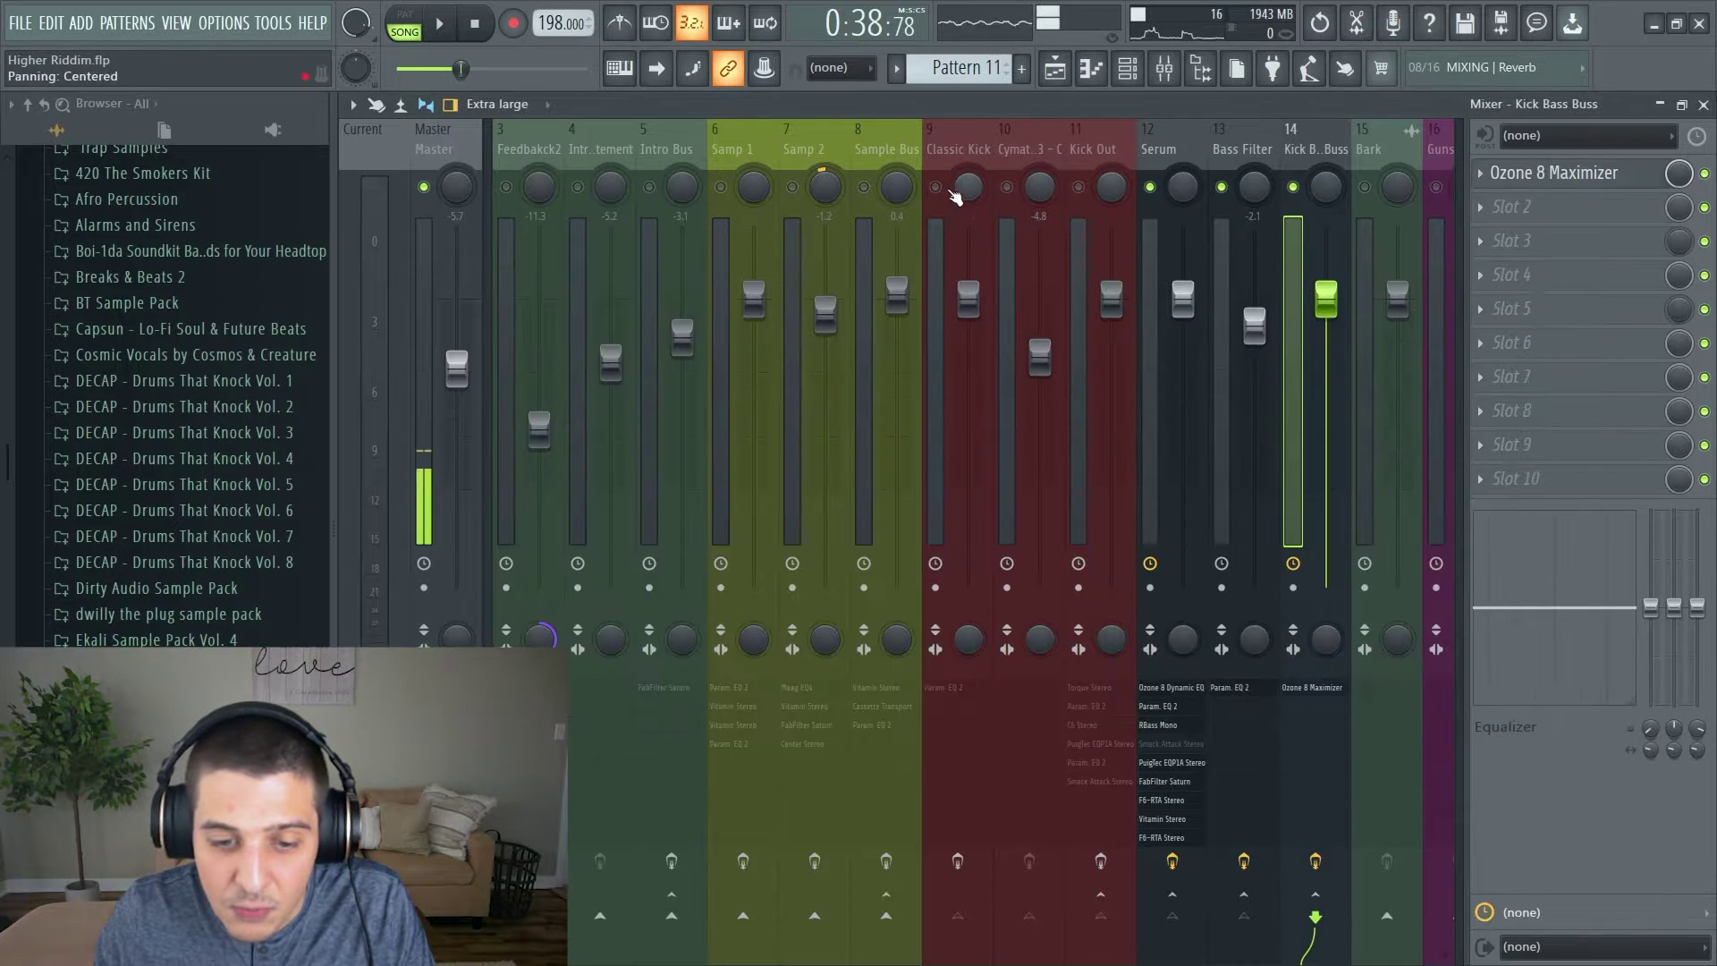
Mute the Serum, Bass Filter and Kick Bass Buss mixer tracks.
{"action": "left_click", "coordinate": [1091, 268]}
{"action": "left_click", "coordinate": [1149, 187]}
{"action": "left_click", "coordinate": [1221, 187]}
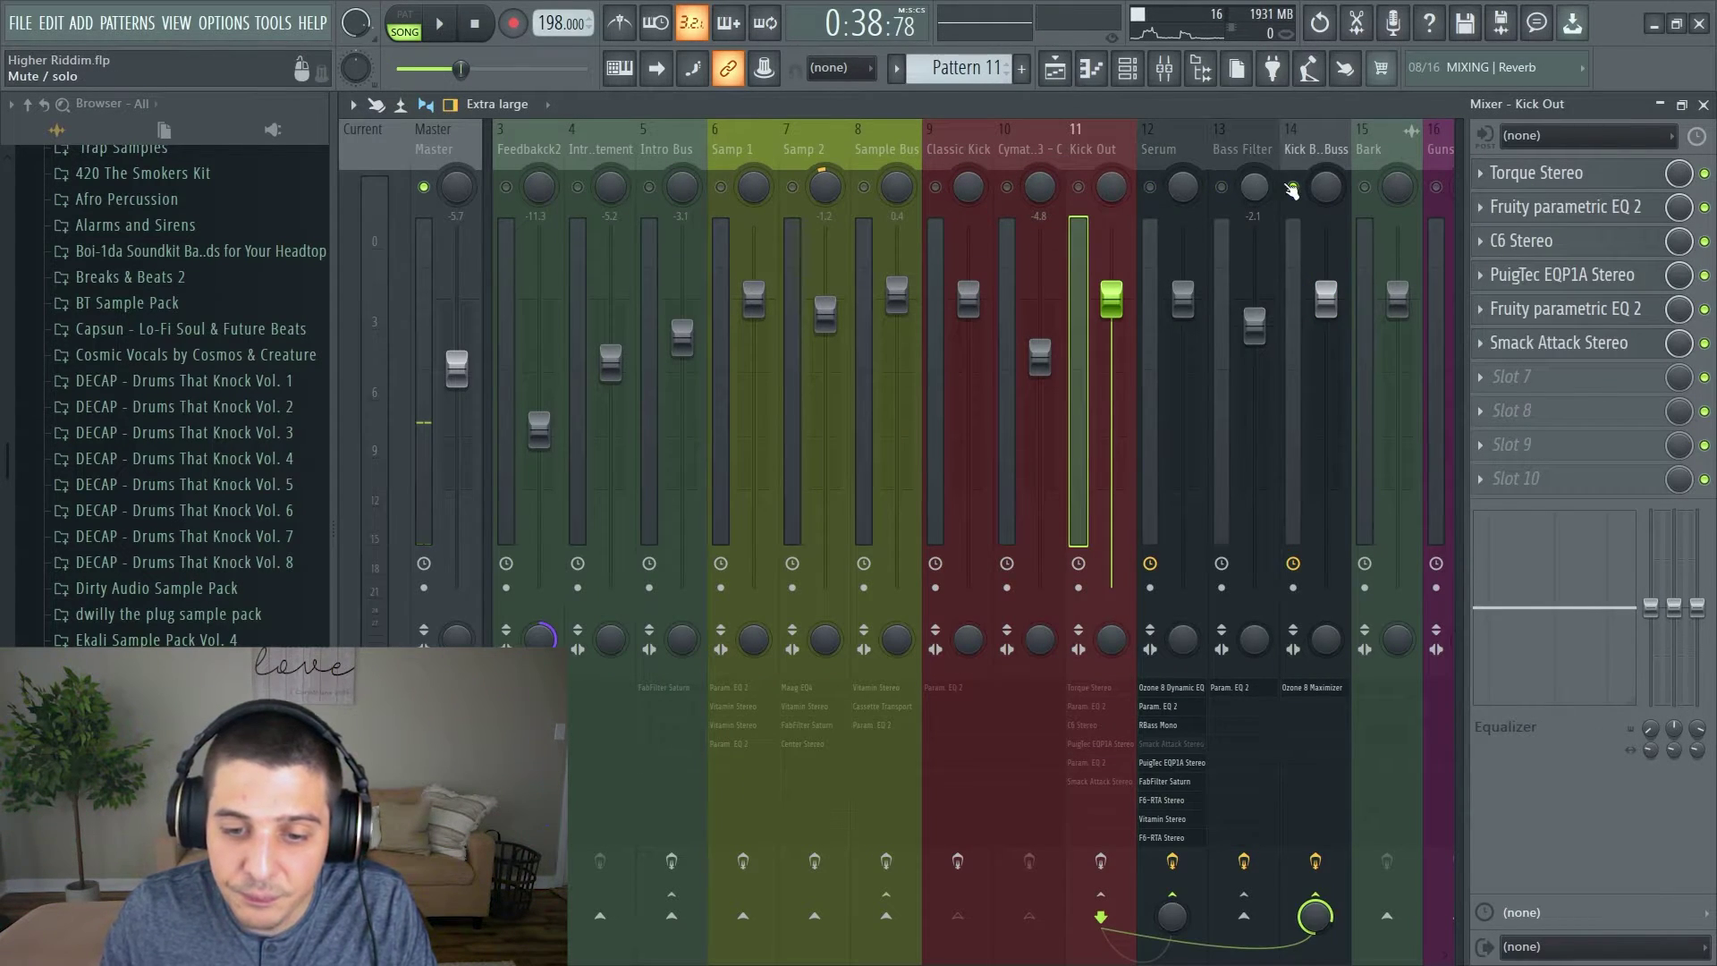
{"action": "left_click", "coordinate": [1293, 187]}
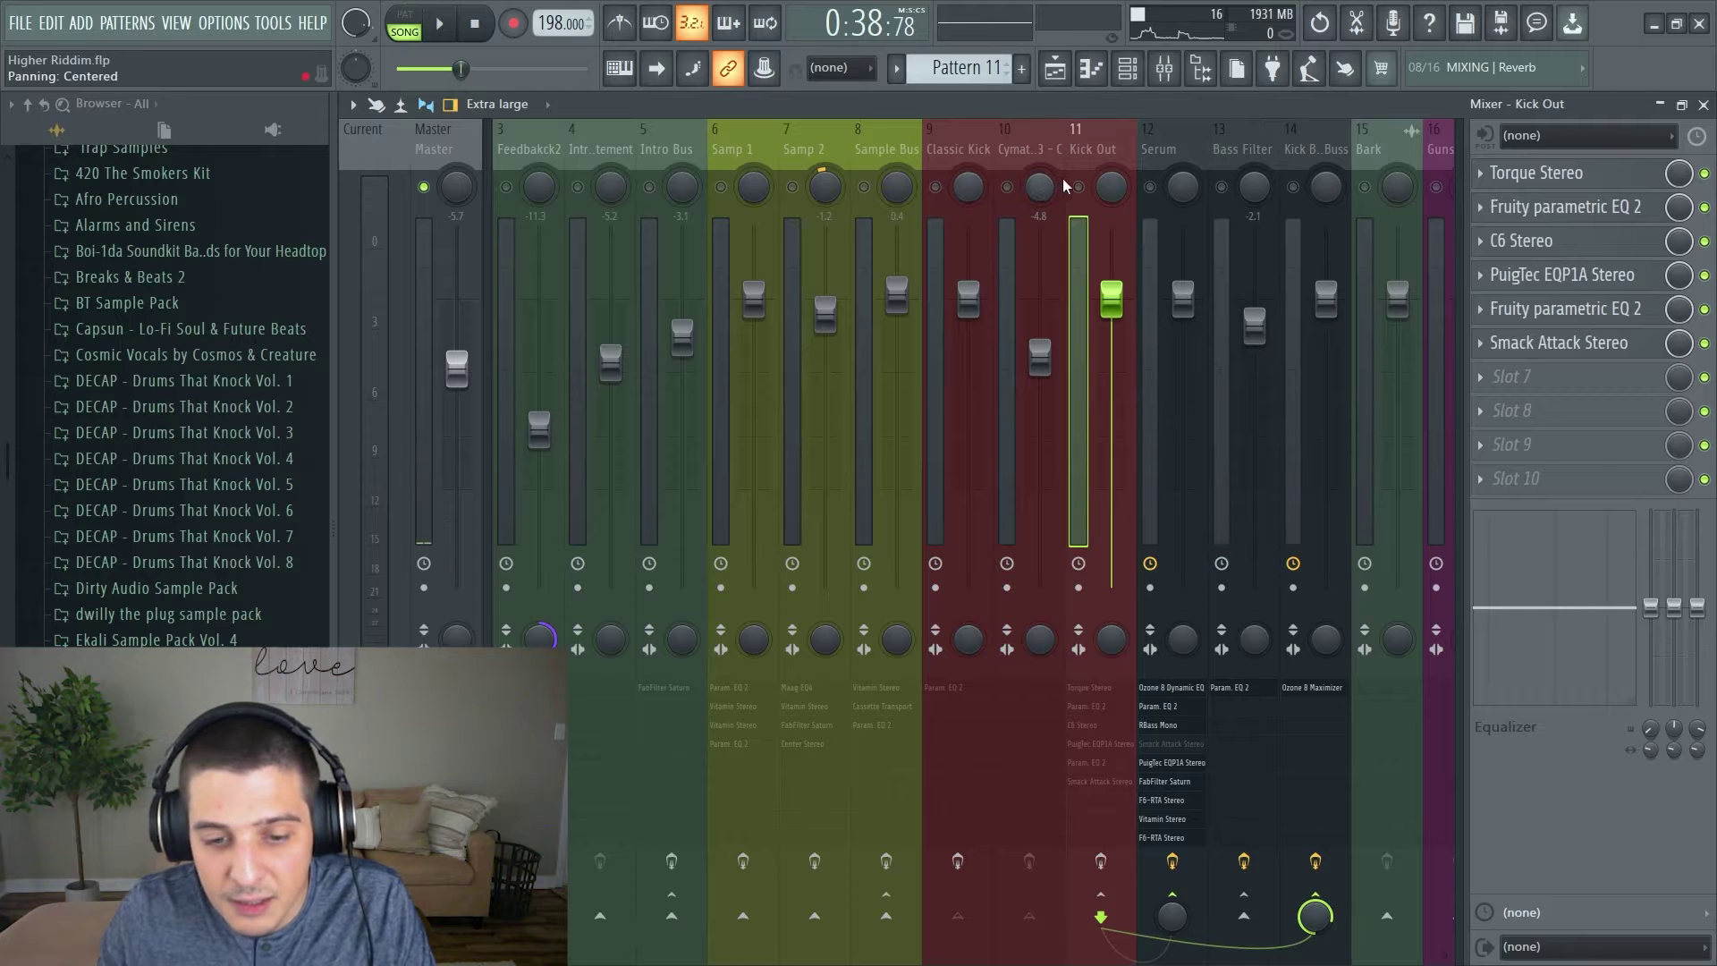
Unmute the Kick Out, Kick Bass Buss, Cymatics kick and Classic Kick tracks.
{"action": "left_click", "coordinate": [1078, 187]}
{"action": "left_click", "coordinate": [1293, 187]}
{"action": "left_click", "coordinate": [1007, 187]}
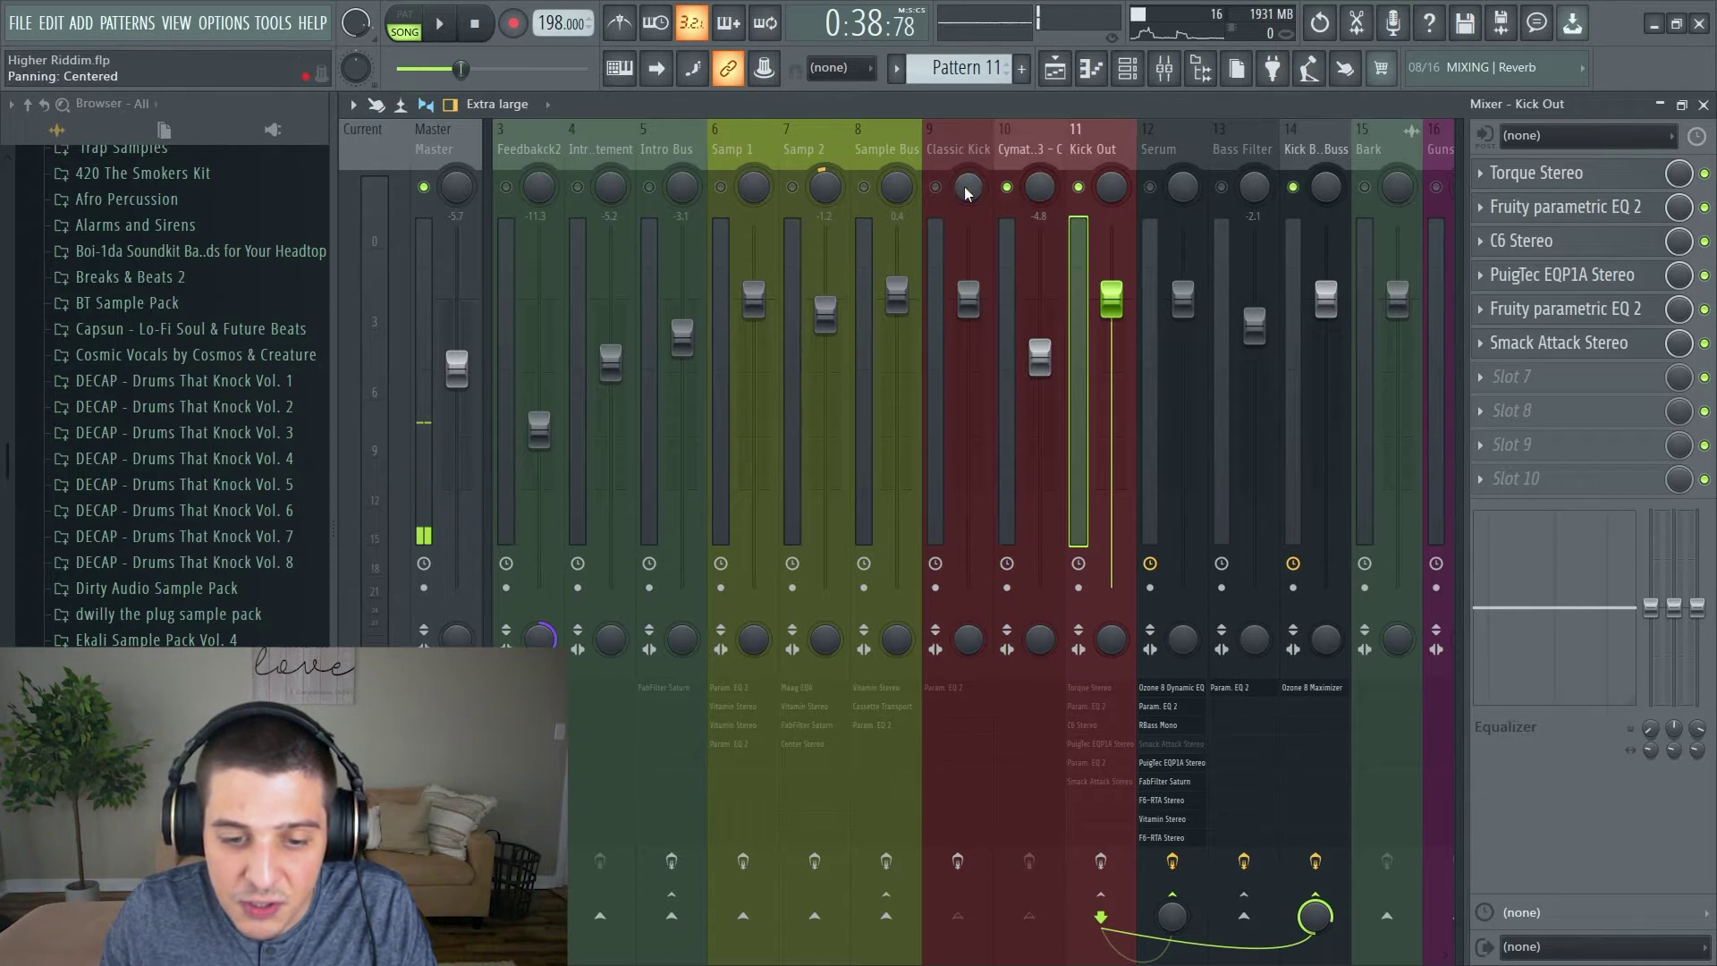
{"action": "left_click", "coordinate": [952, 190]}
{"action": "left_click", "coordinate": [940, 187]}
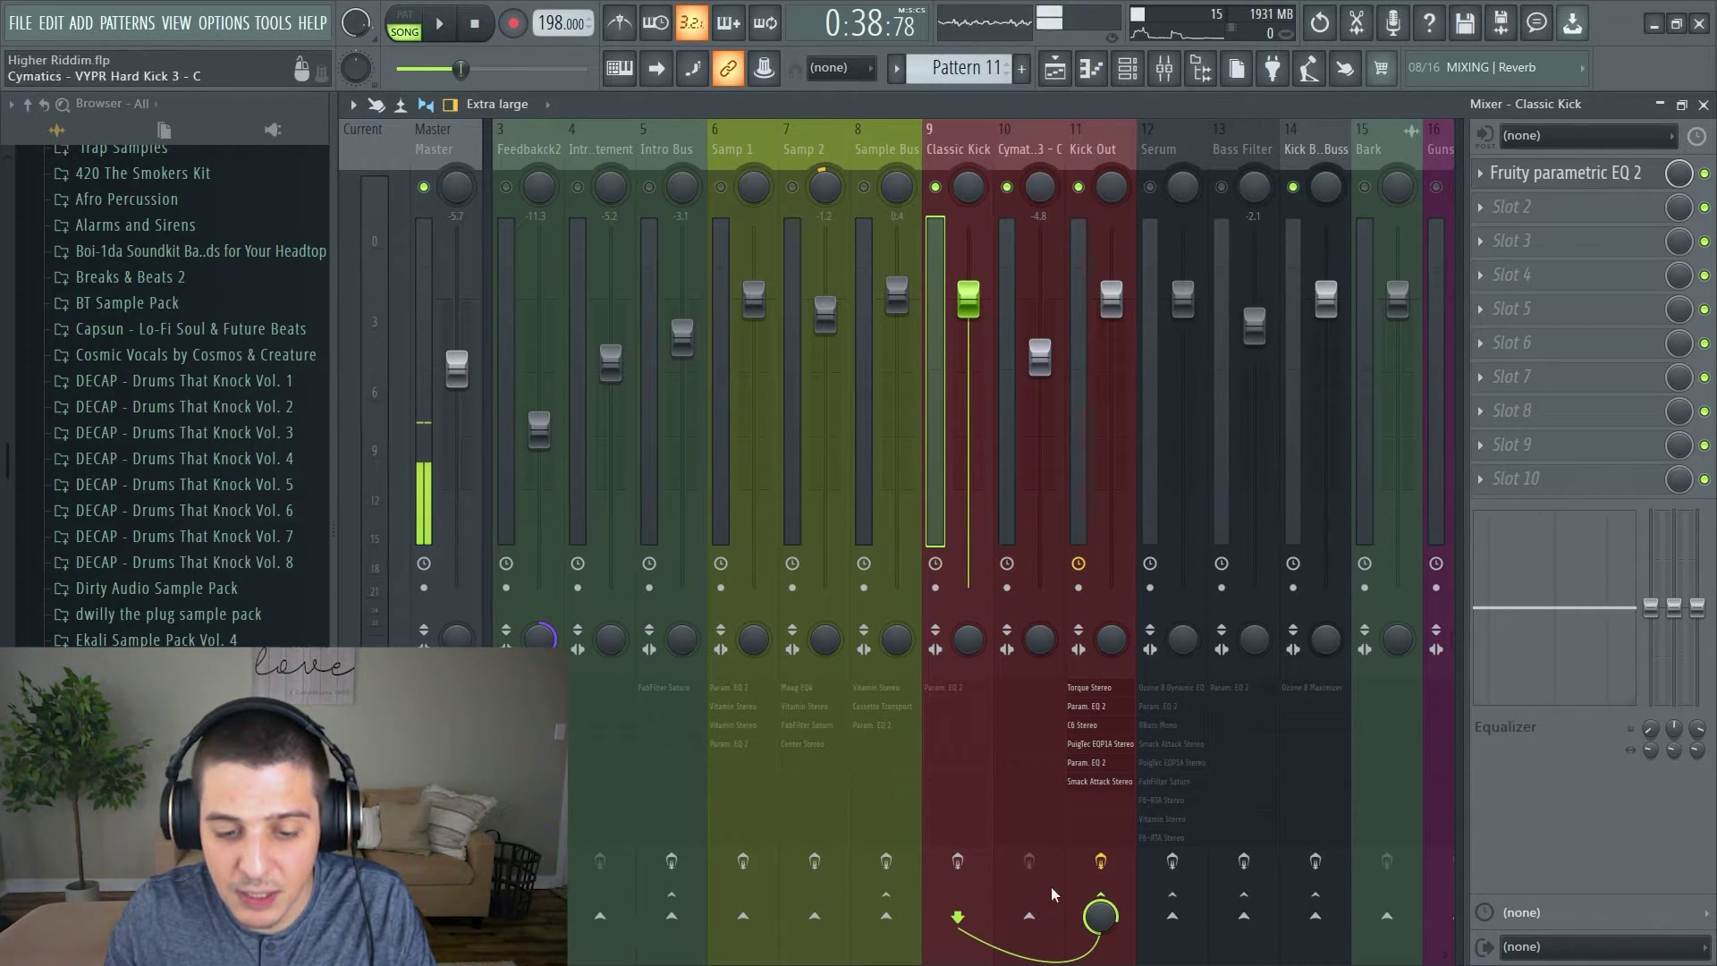
Play the kicks with their full processing and bring up the Kick Out track's effect chain.
{"action": "key", "text": "space"}
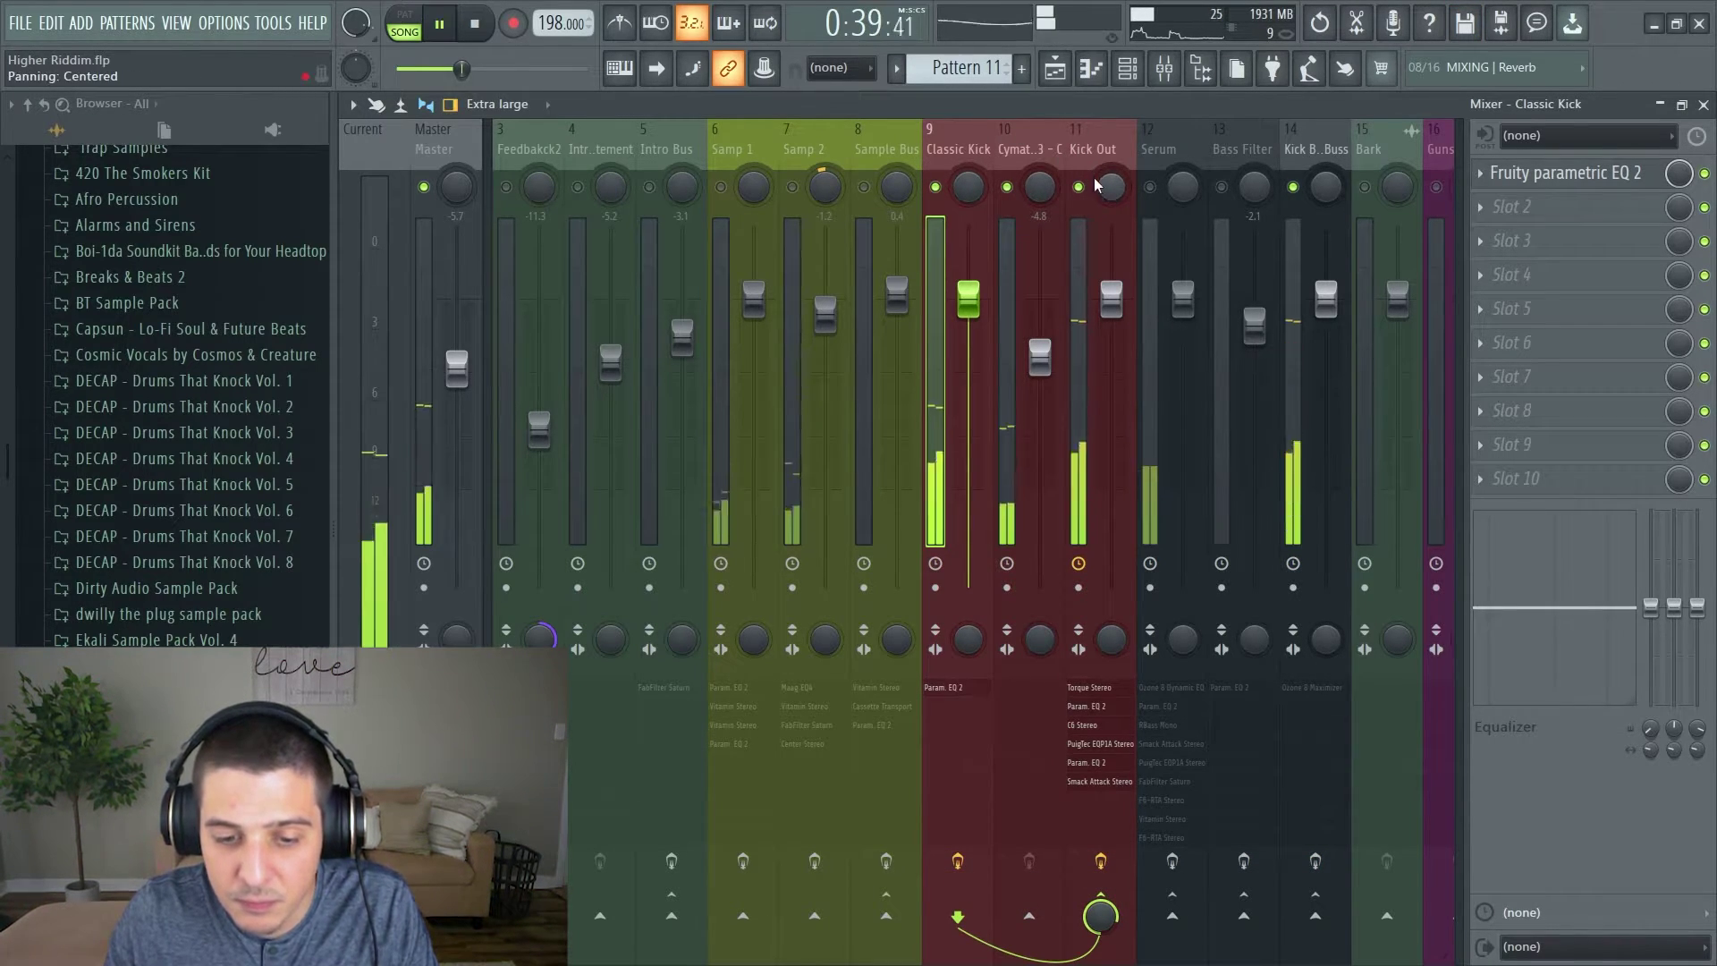
{"action": "left_click", "coordinate": [1126, 138]}
{"action": "key", "text": "space"}
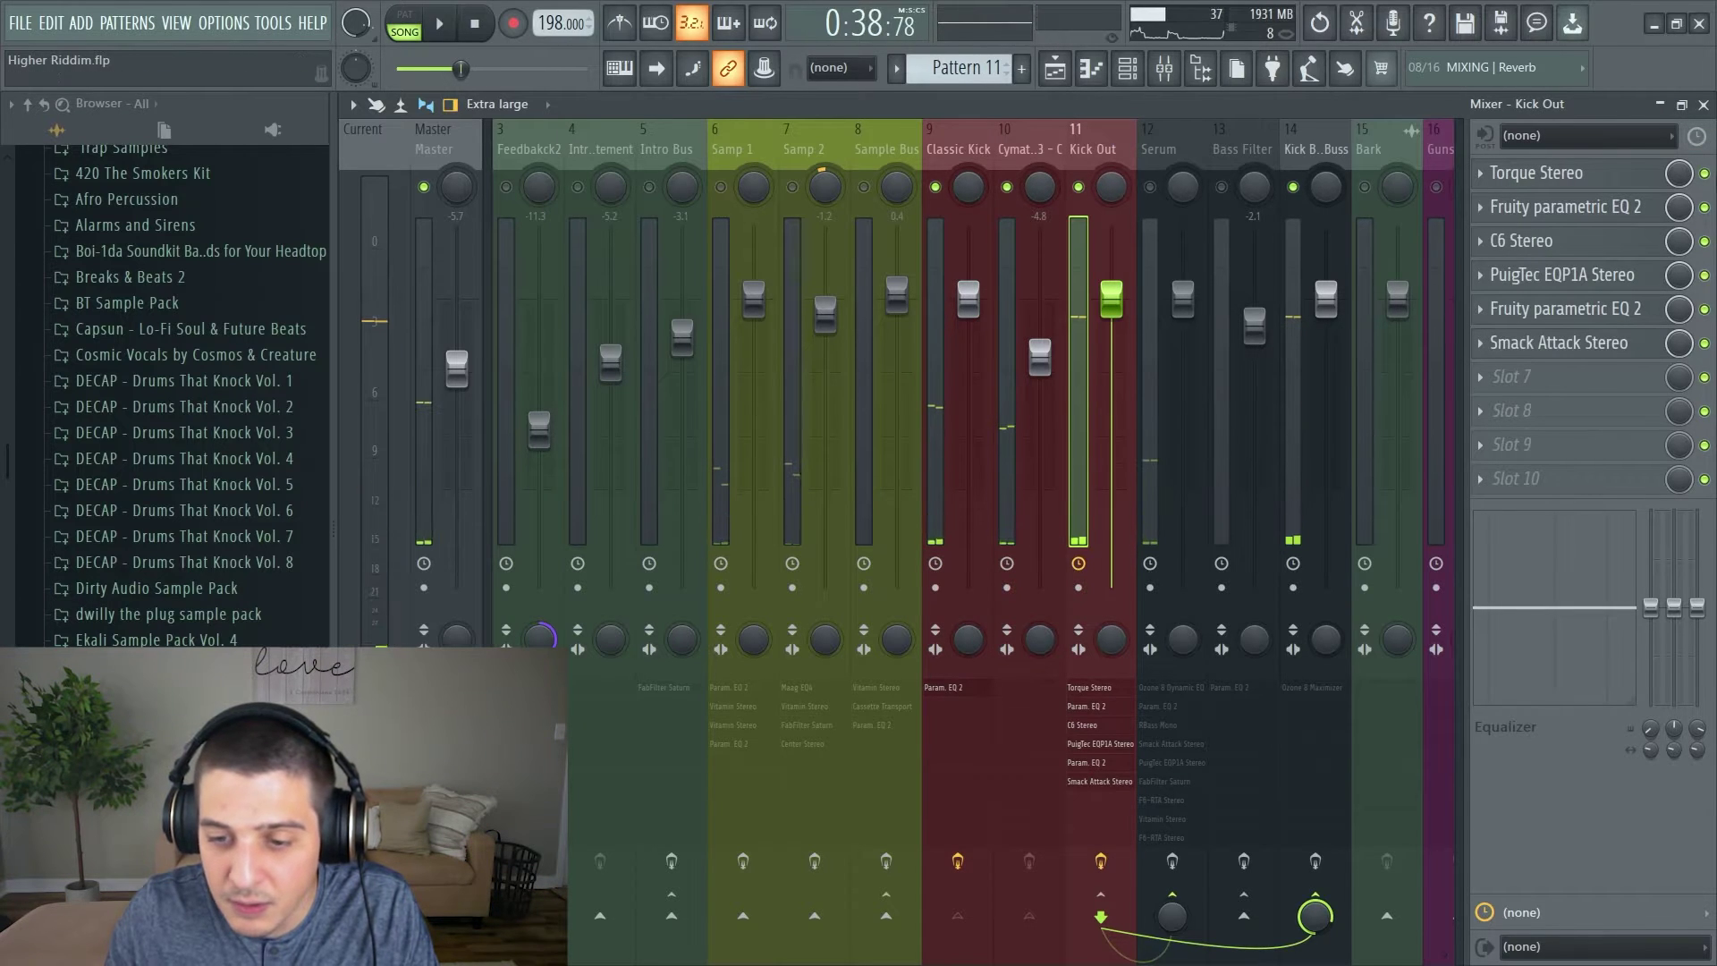
Bypass all six effects on the Kick Out track, from Torque Stereo to Smack Attack Stereo.
{"action": "left_click", "coordinate": [1703, 172]}
{"action": "left_click", "coordinate": [1703, 206]}
{"action": "left_click", "coordinate": [1703, 240]}
{"action": "left_click", "coordinate": [1703, 275]}
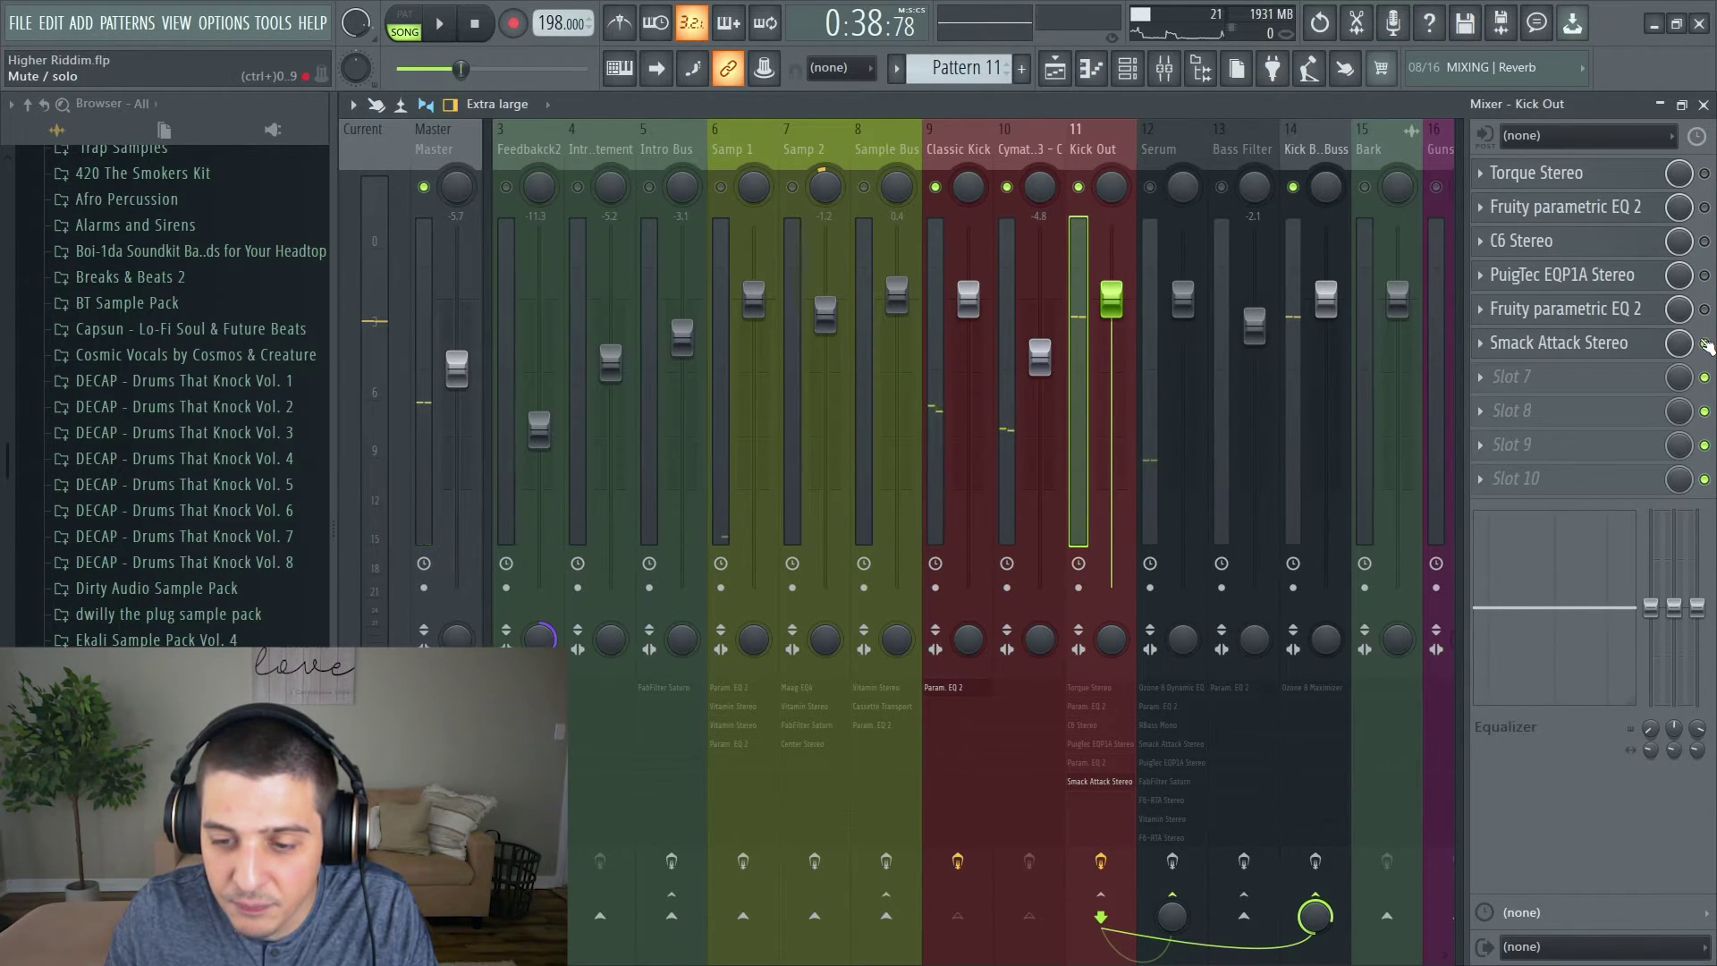
Play the kicks to hear them without the Kick Out track's effects.
{"action": "key", "text": "space"}
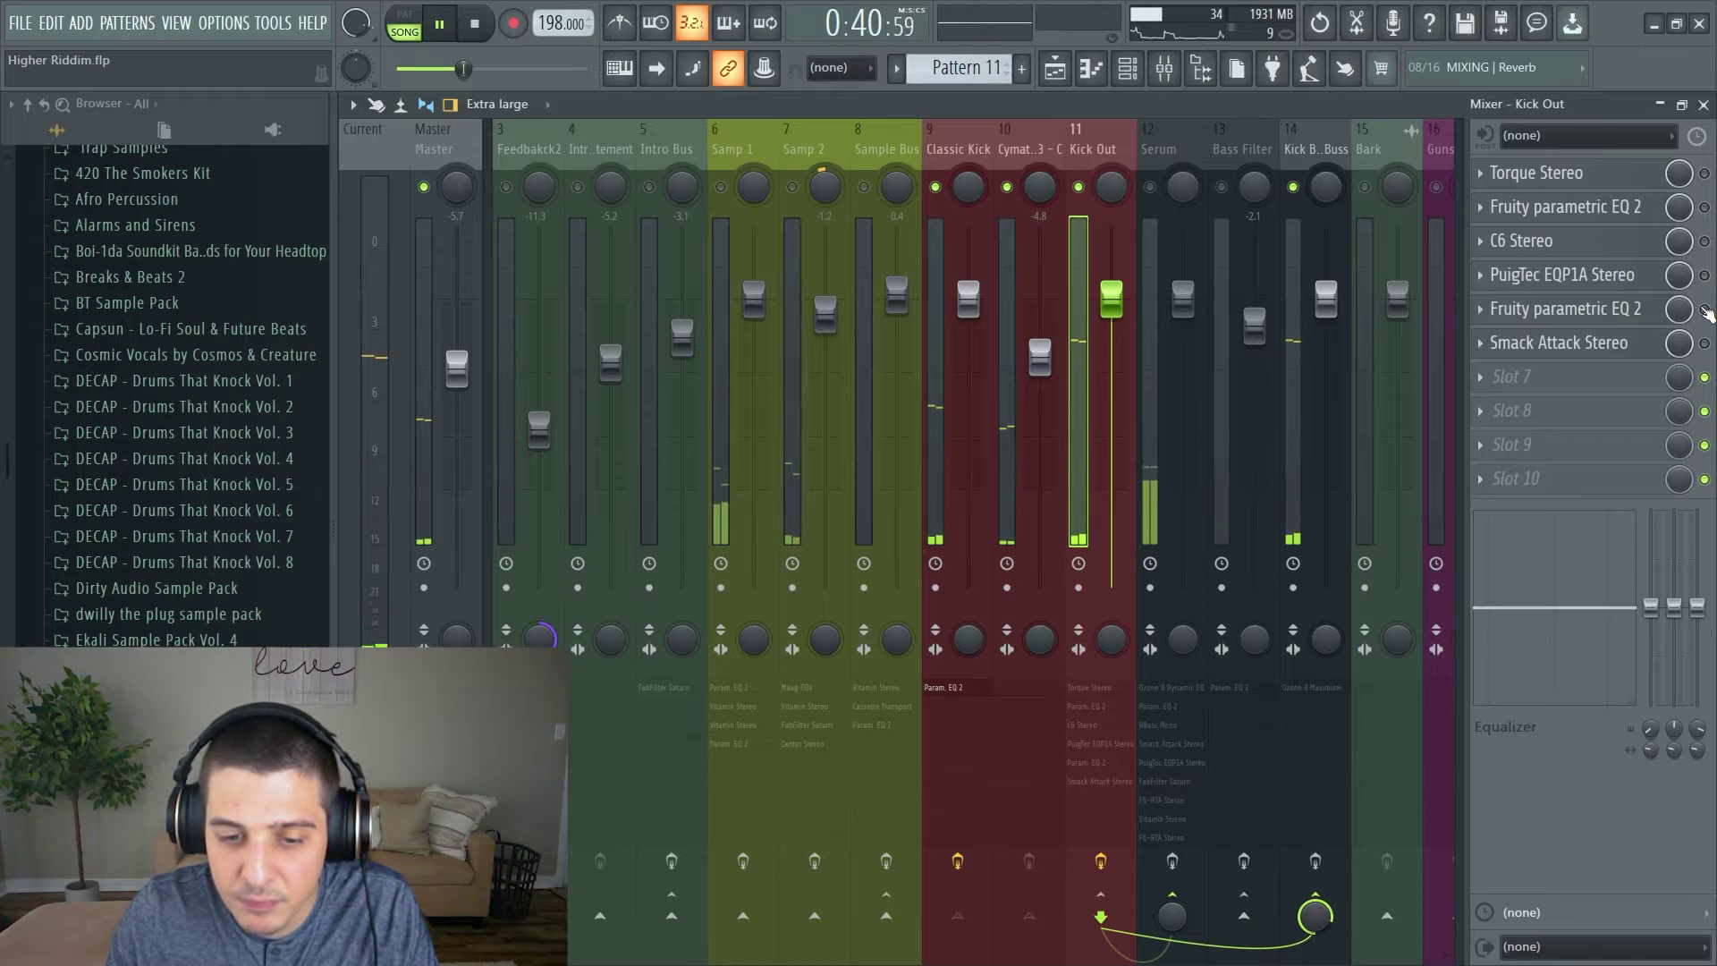
{"action": "key", "text": "space"}
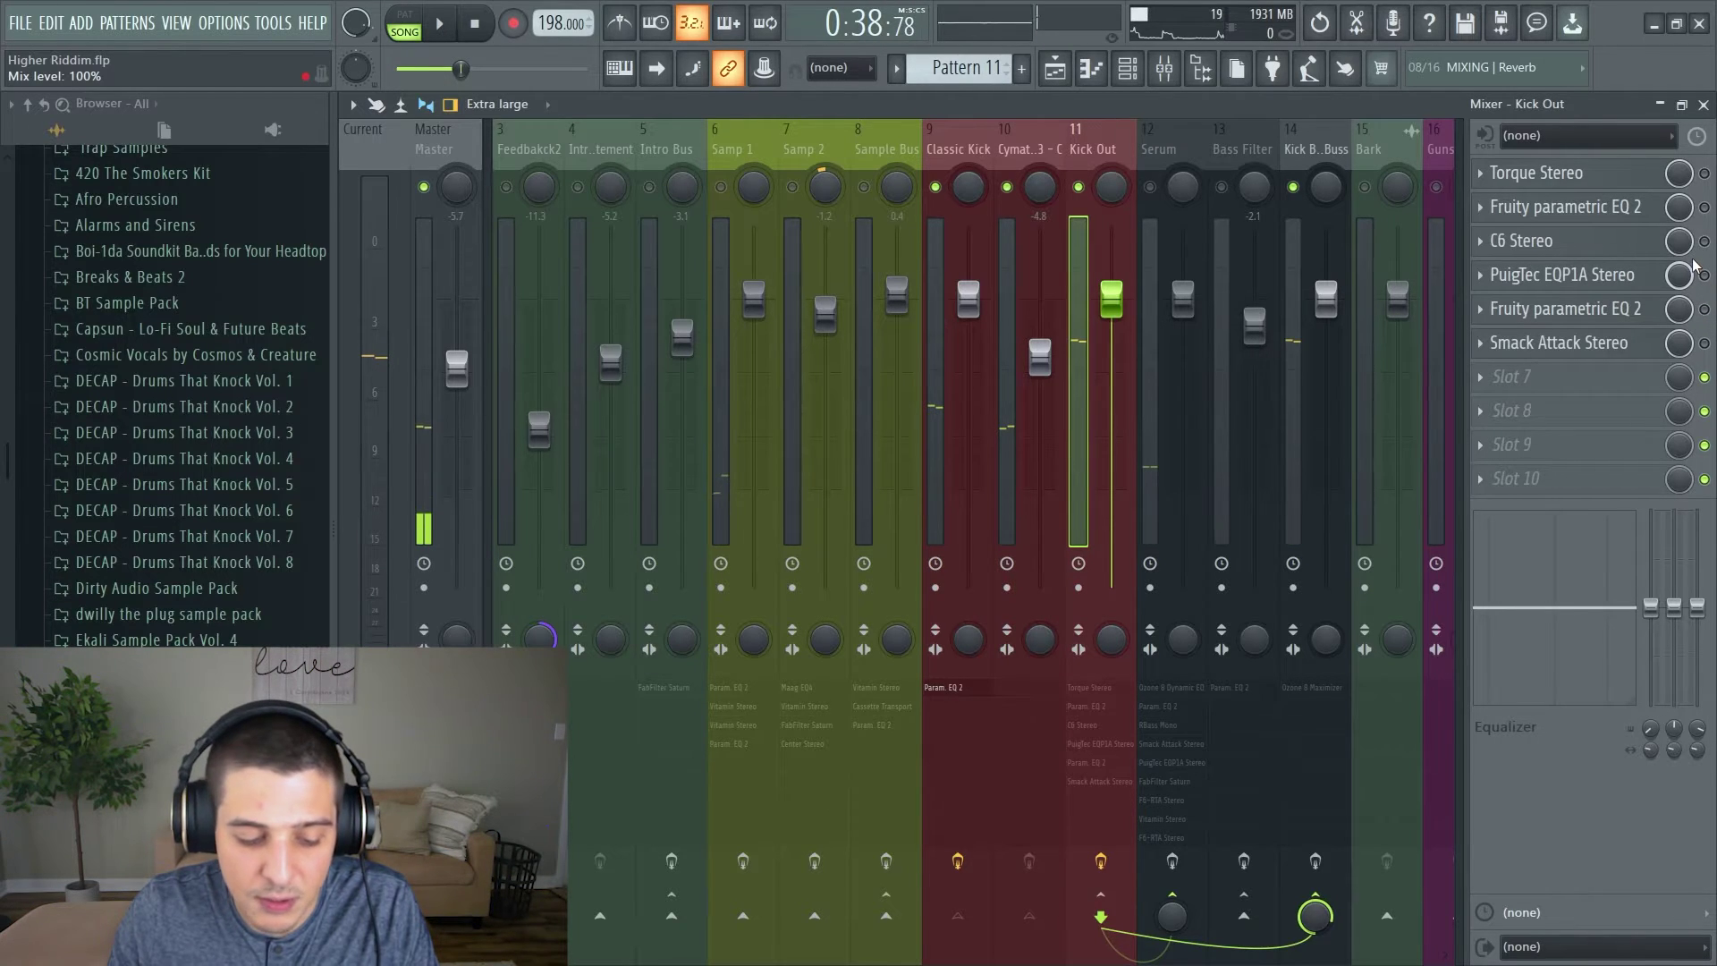
{"action": "key", "text": "space"}
{"action": "key", "text": "space"}
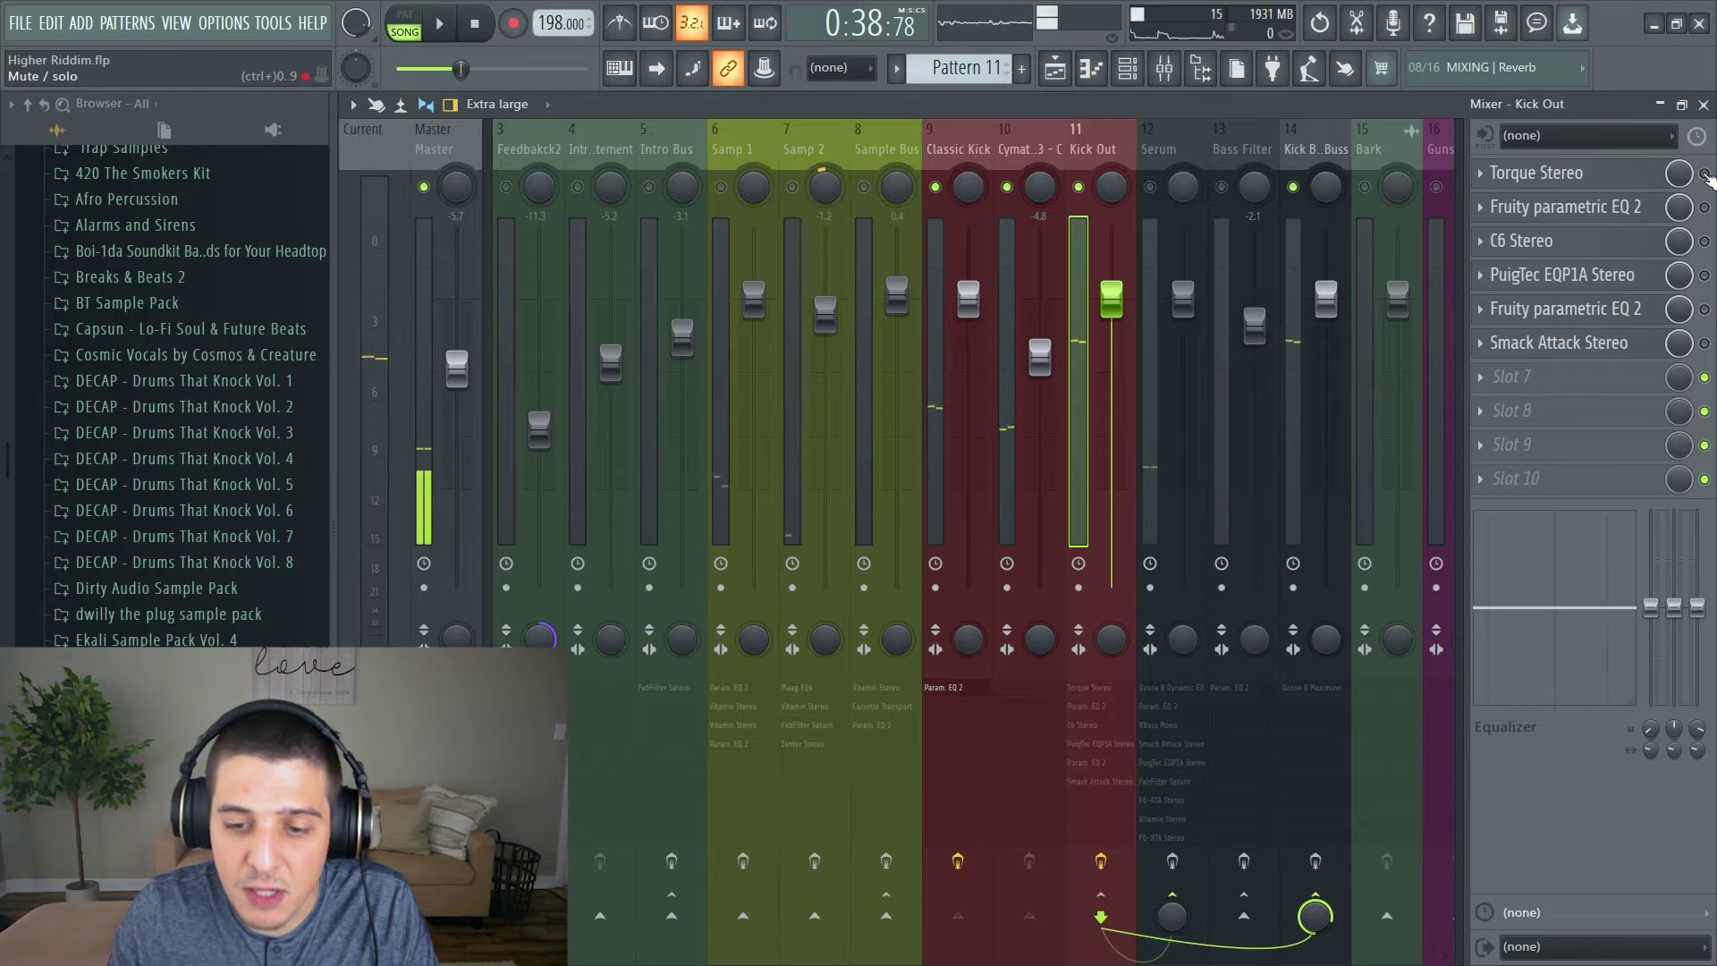
Examine Torque Stereo's tuning settings on the Kick Out track, and play the kicks with it on and off.
{"action": "left_click", "coordinate": [1601, 175]}
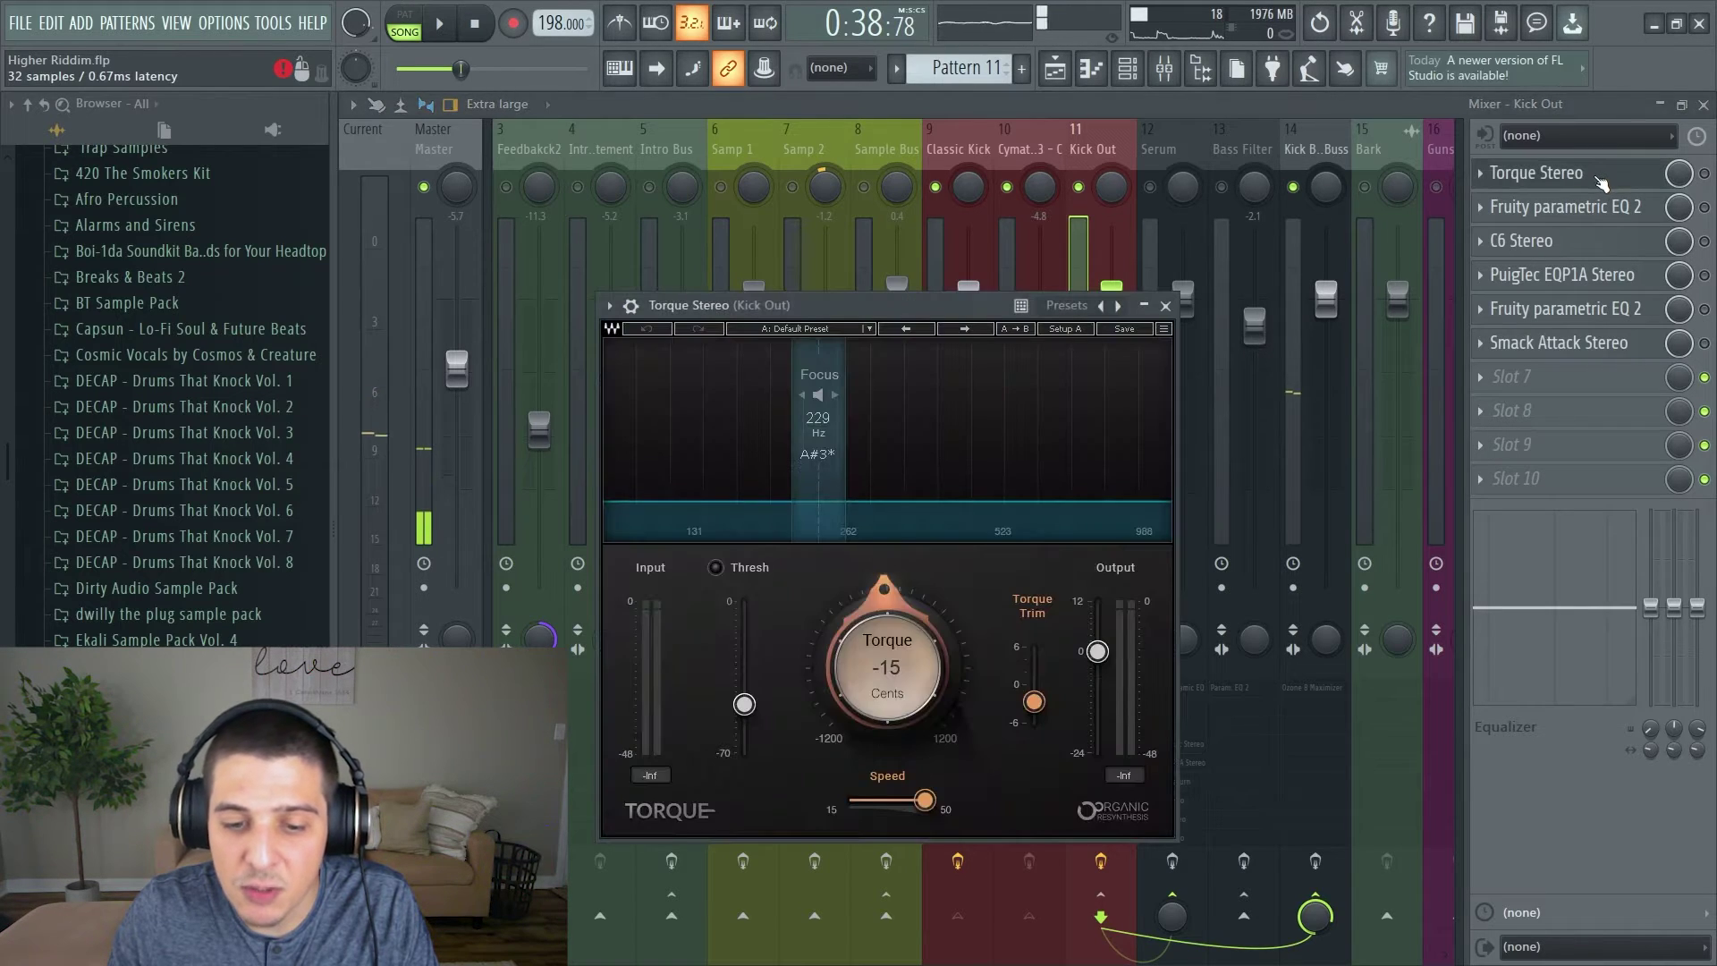
{"action": "left_click", "coordinate": [1165, 305]}
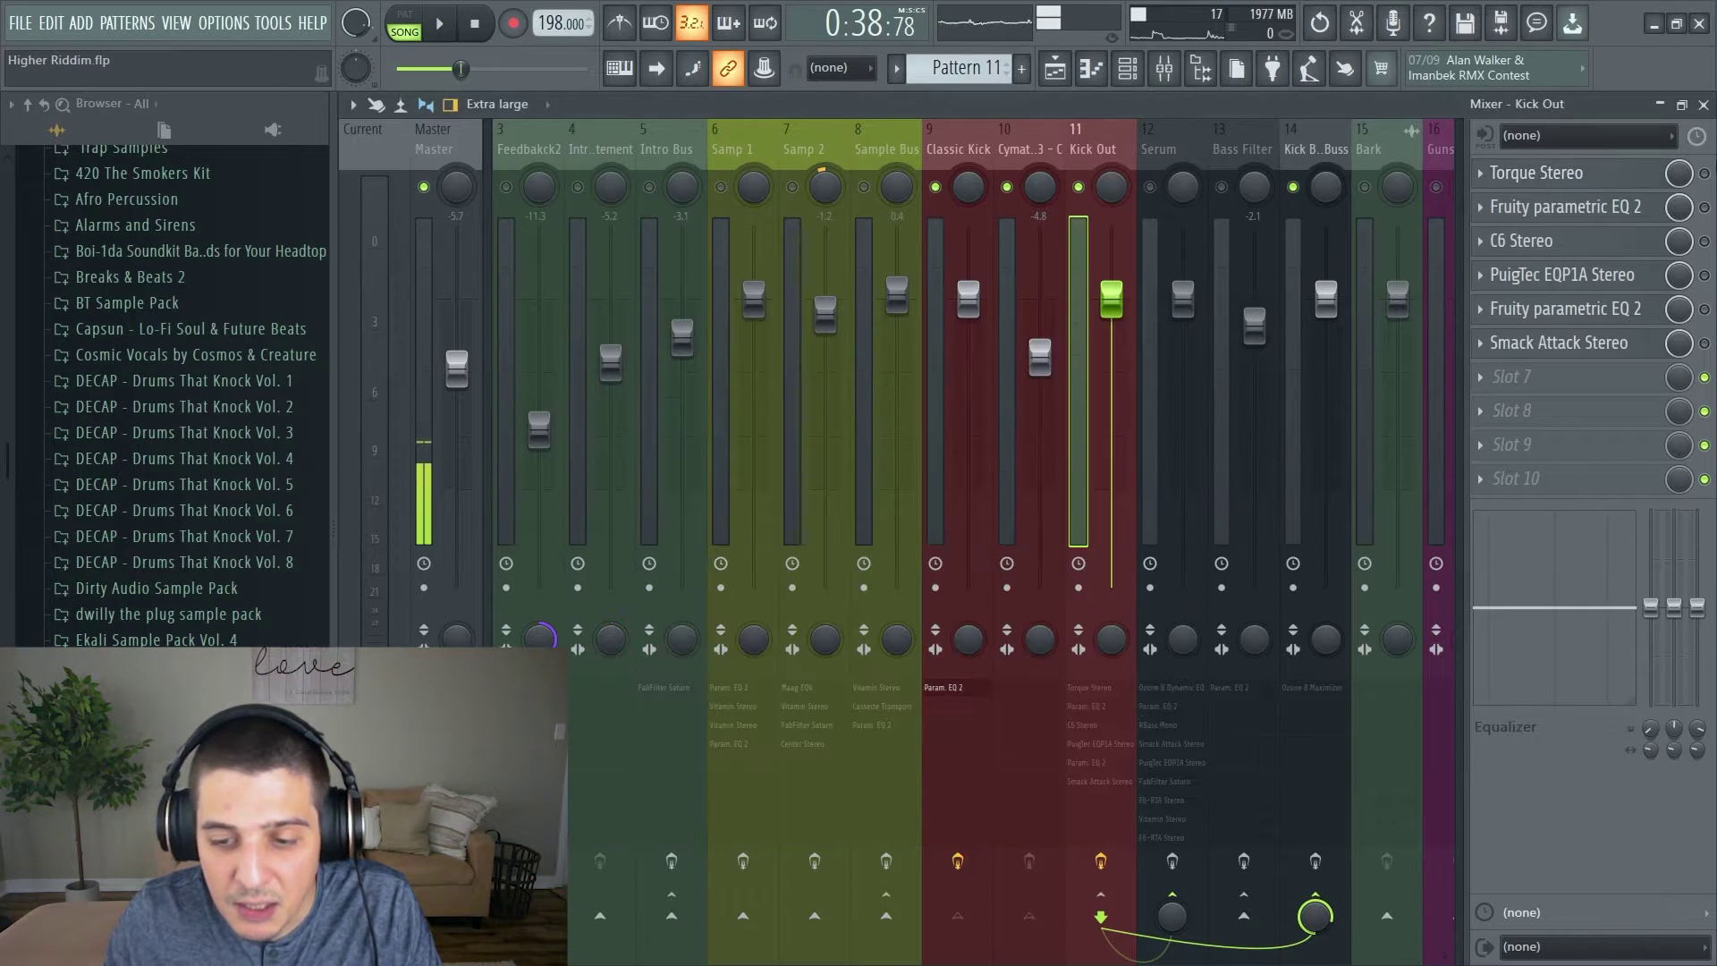
{"action": "key", "text": "space"}
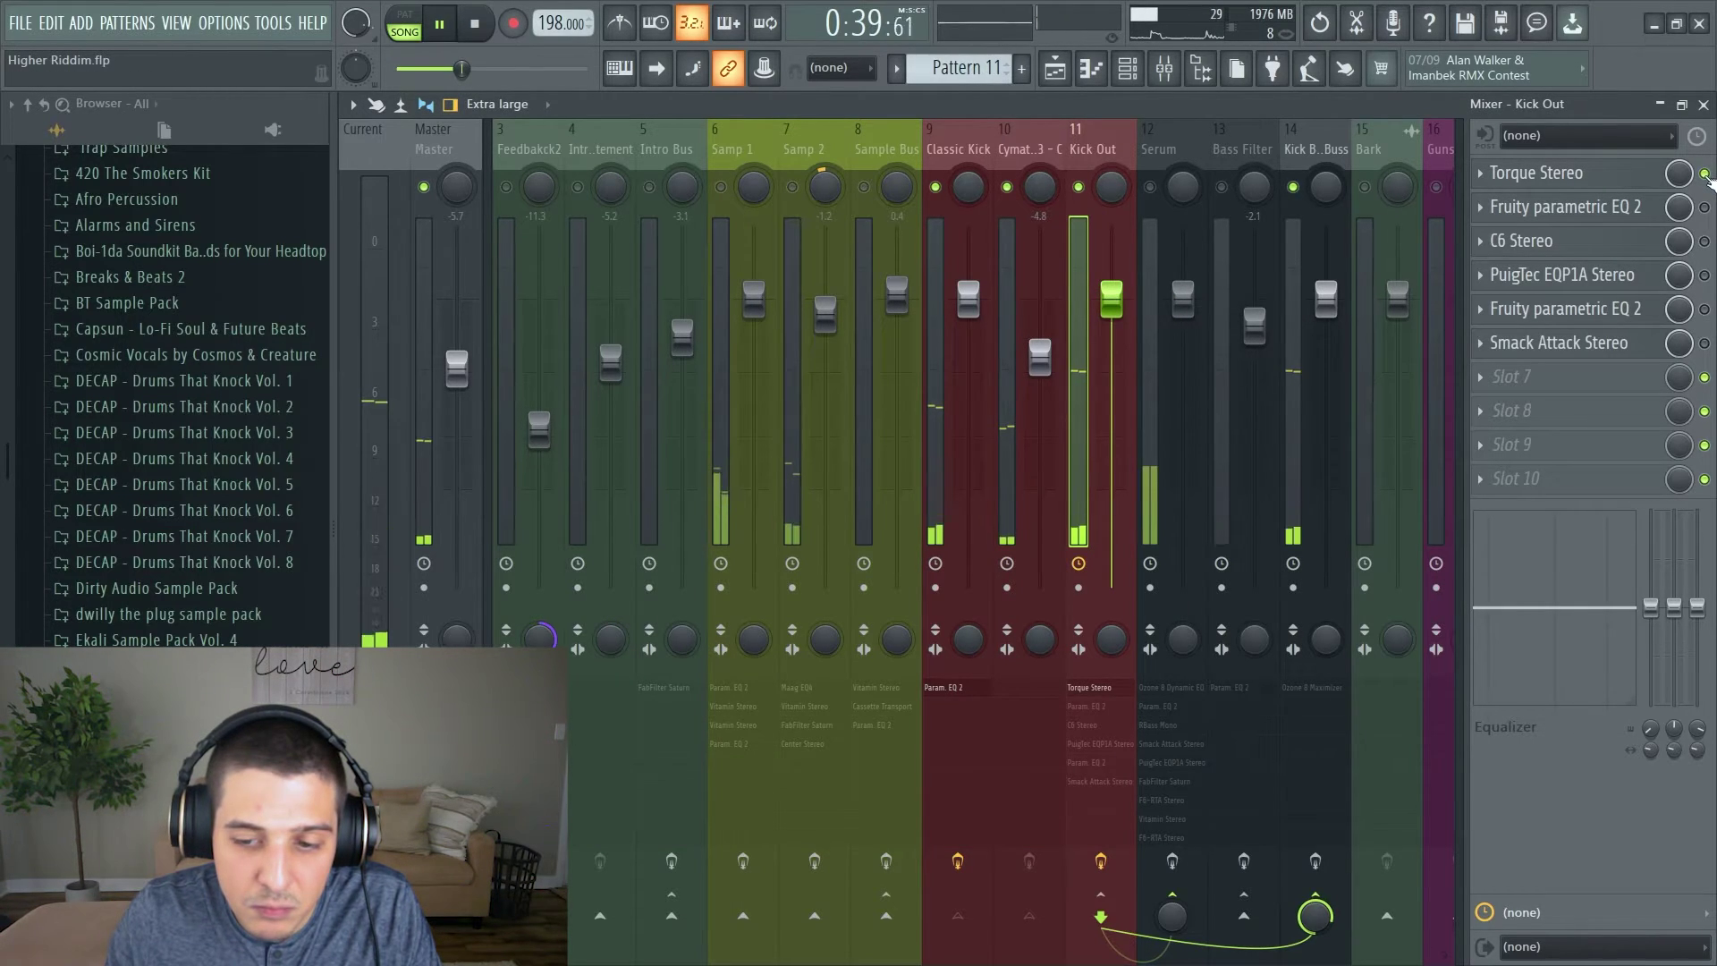
{"action": "key", "text": "space"}
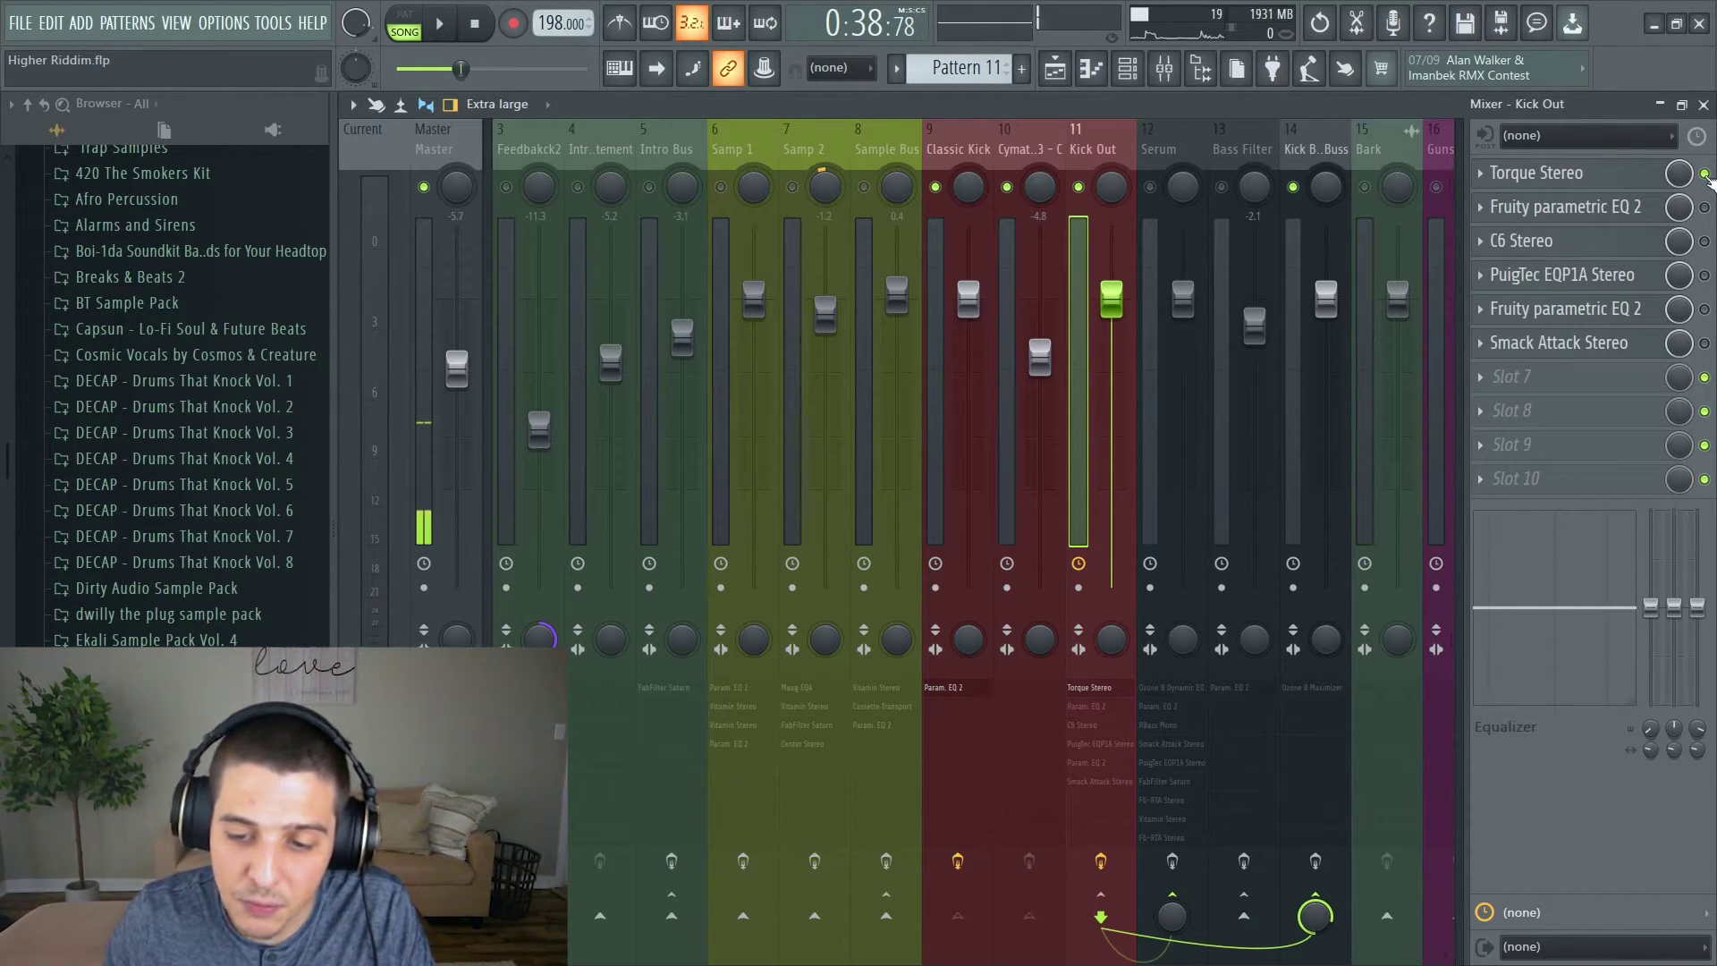
{"action": "left_click", "coordinate": [1705, 174]}
{"action": "key", "text": "space"}
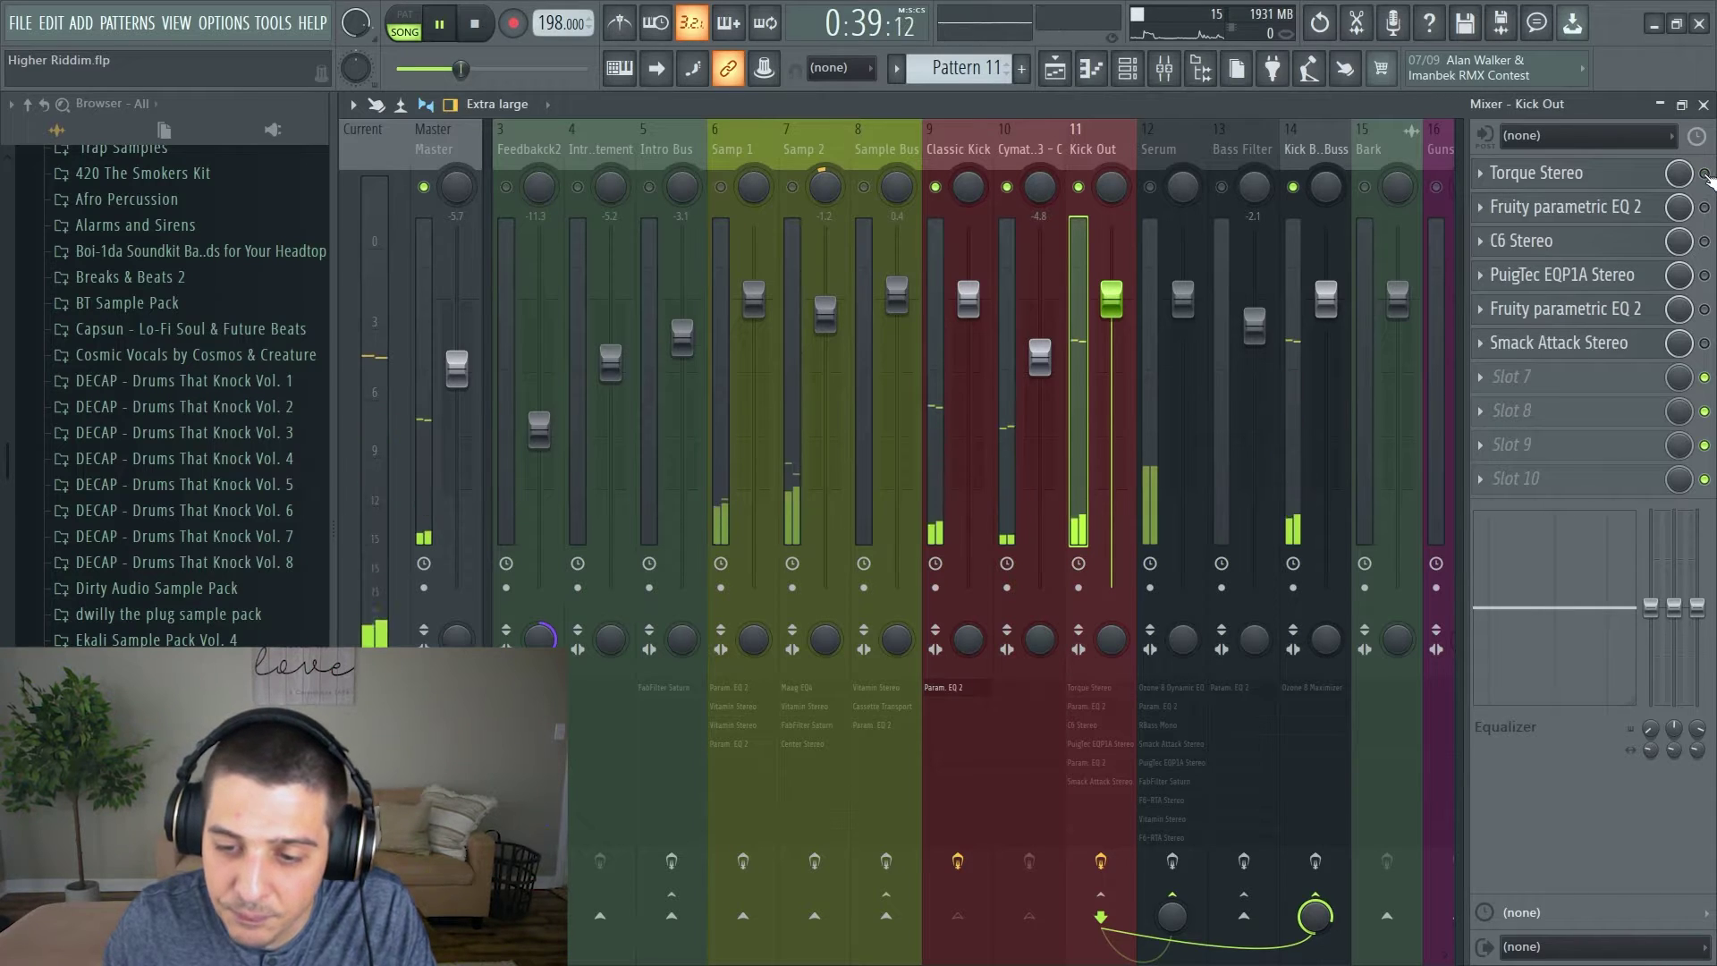
{"action": "key", "text": "space"}
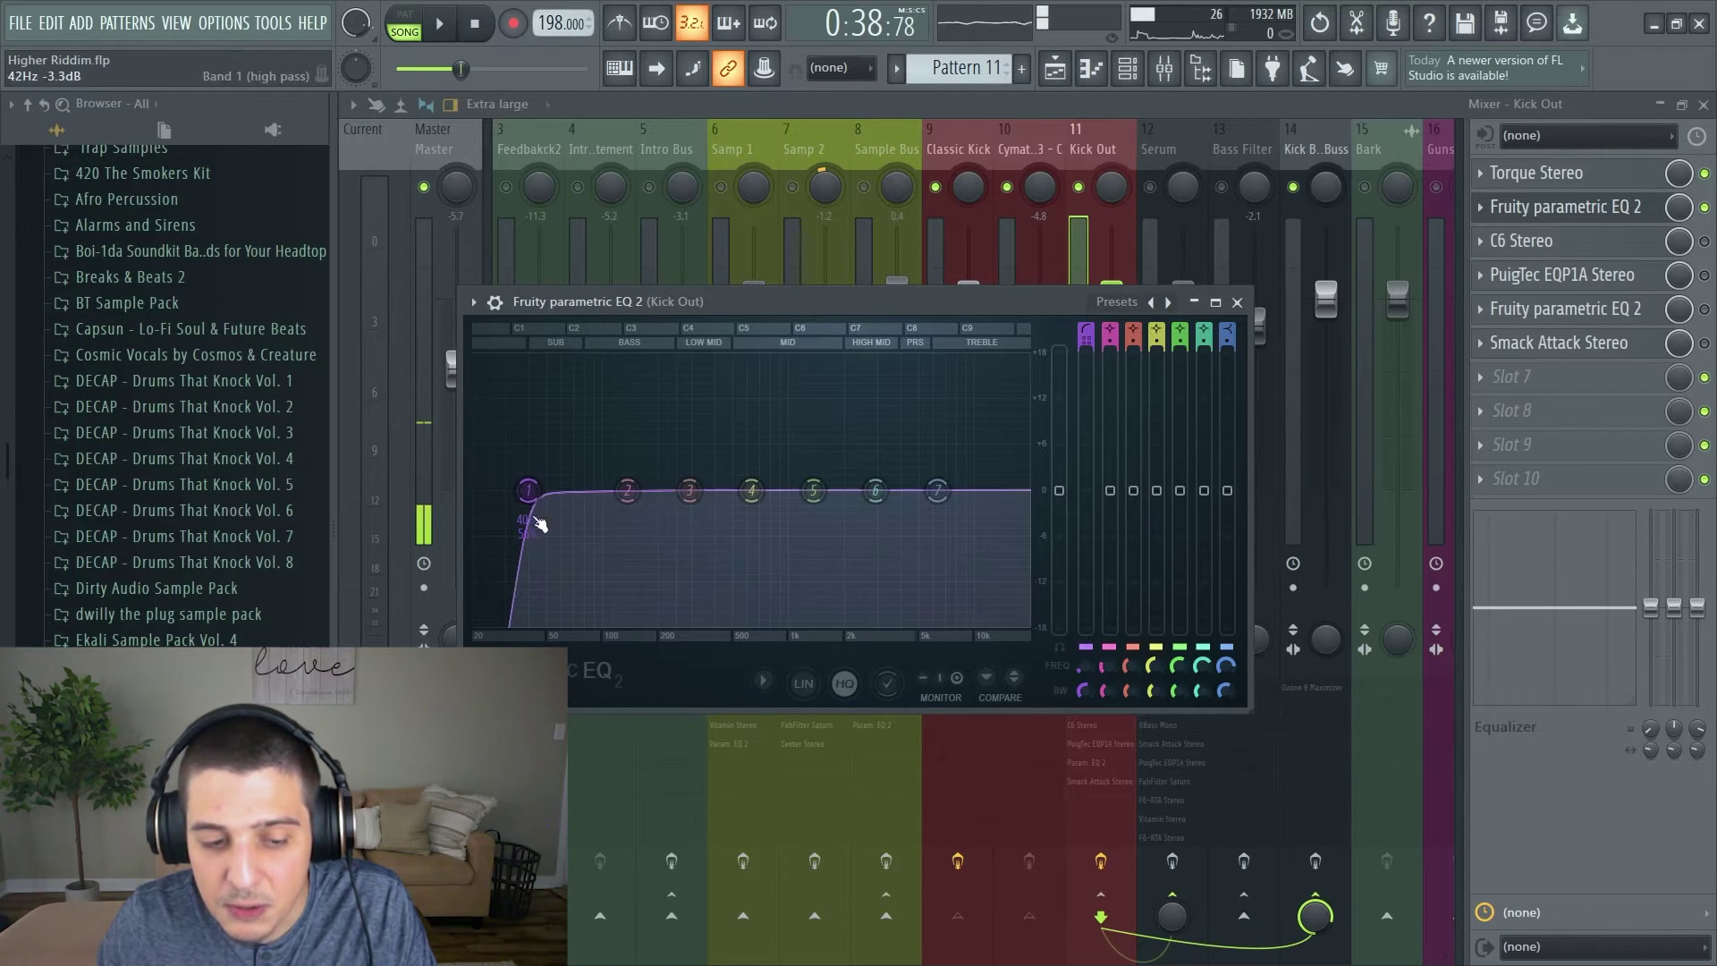
Enable C6 Stereo on the Kick Out track and play the kicks to watch its compression bands respond.
{"action": "left_click", "coordinate": [1525, 240]}
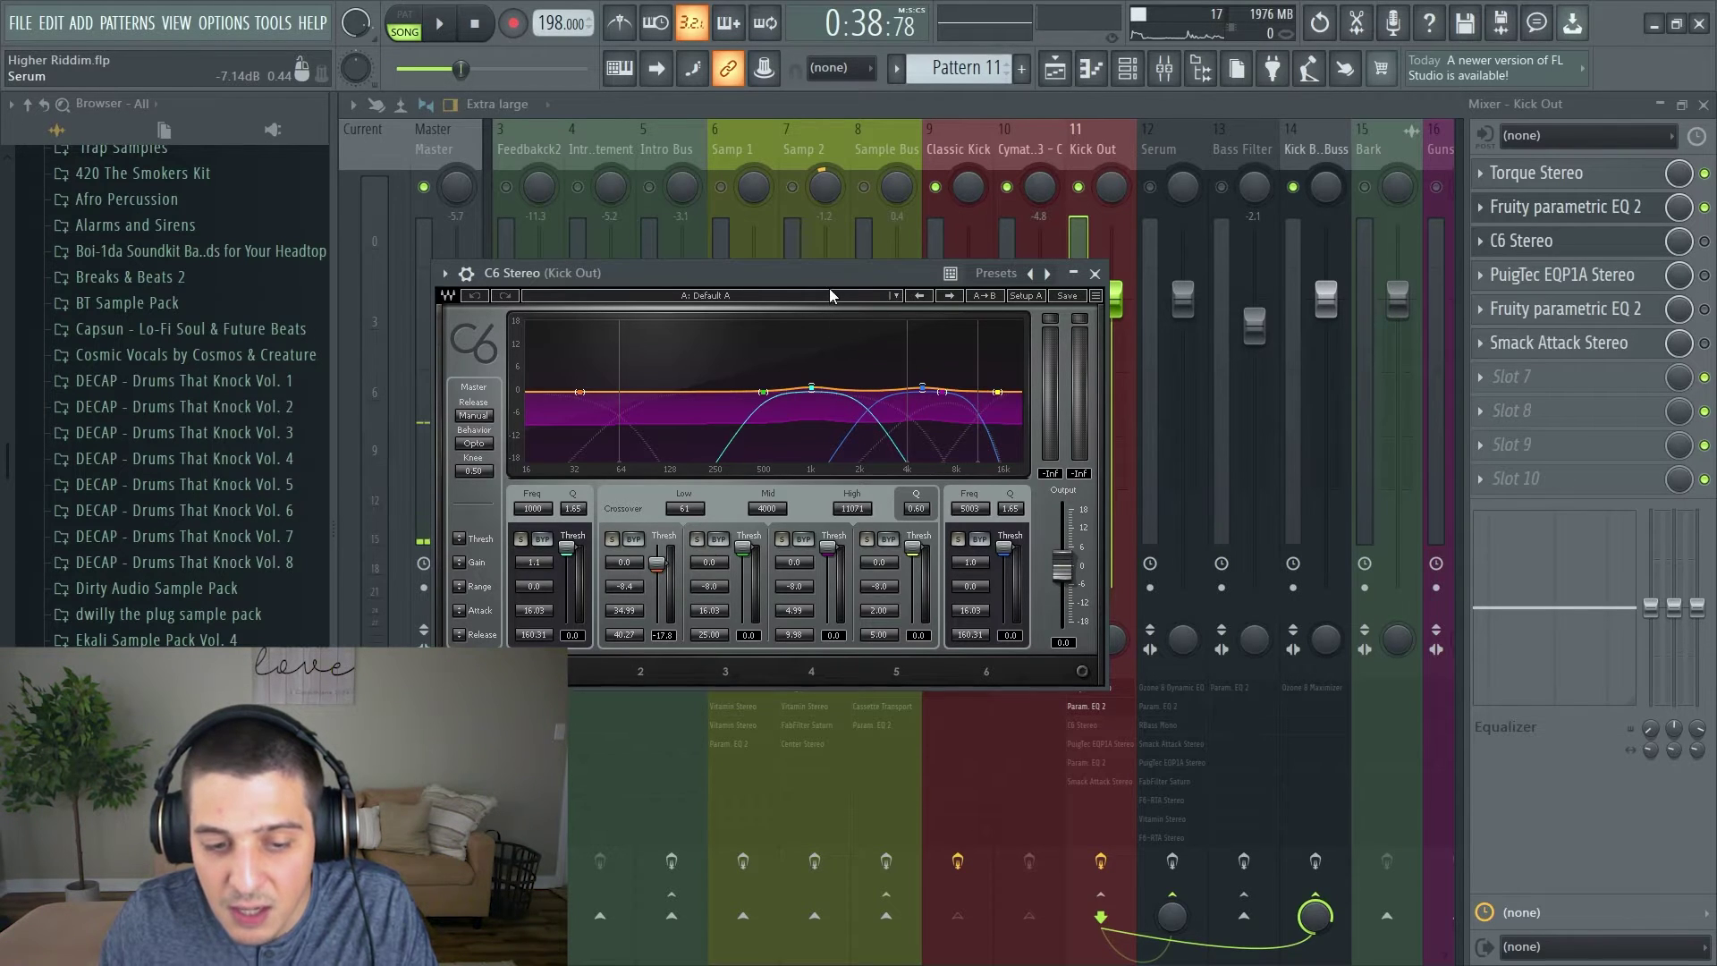
{"action": "left_click_drag", "start_coordinate": [887, 275], "coordinate": [1188, 209]}
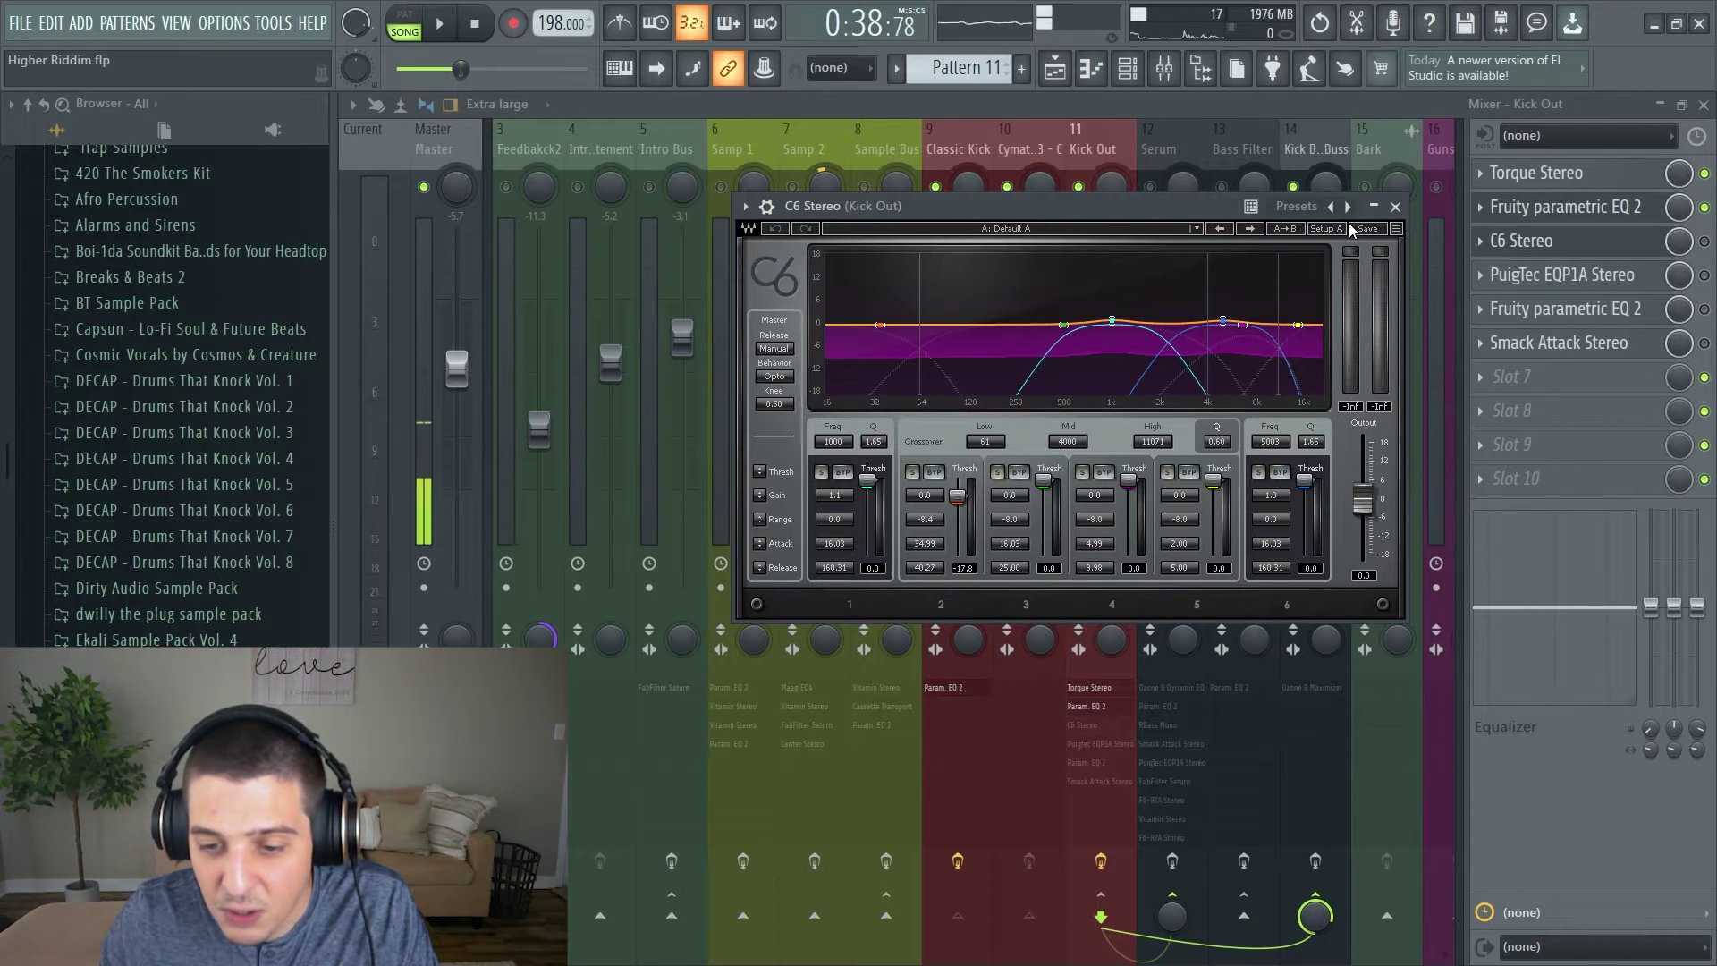
{"action": "left_click", "coordinate": [1395, 206]}
{"action": "left_click", "coordinate": [1620, 244]}
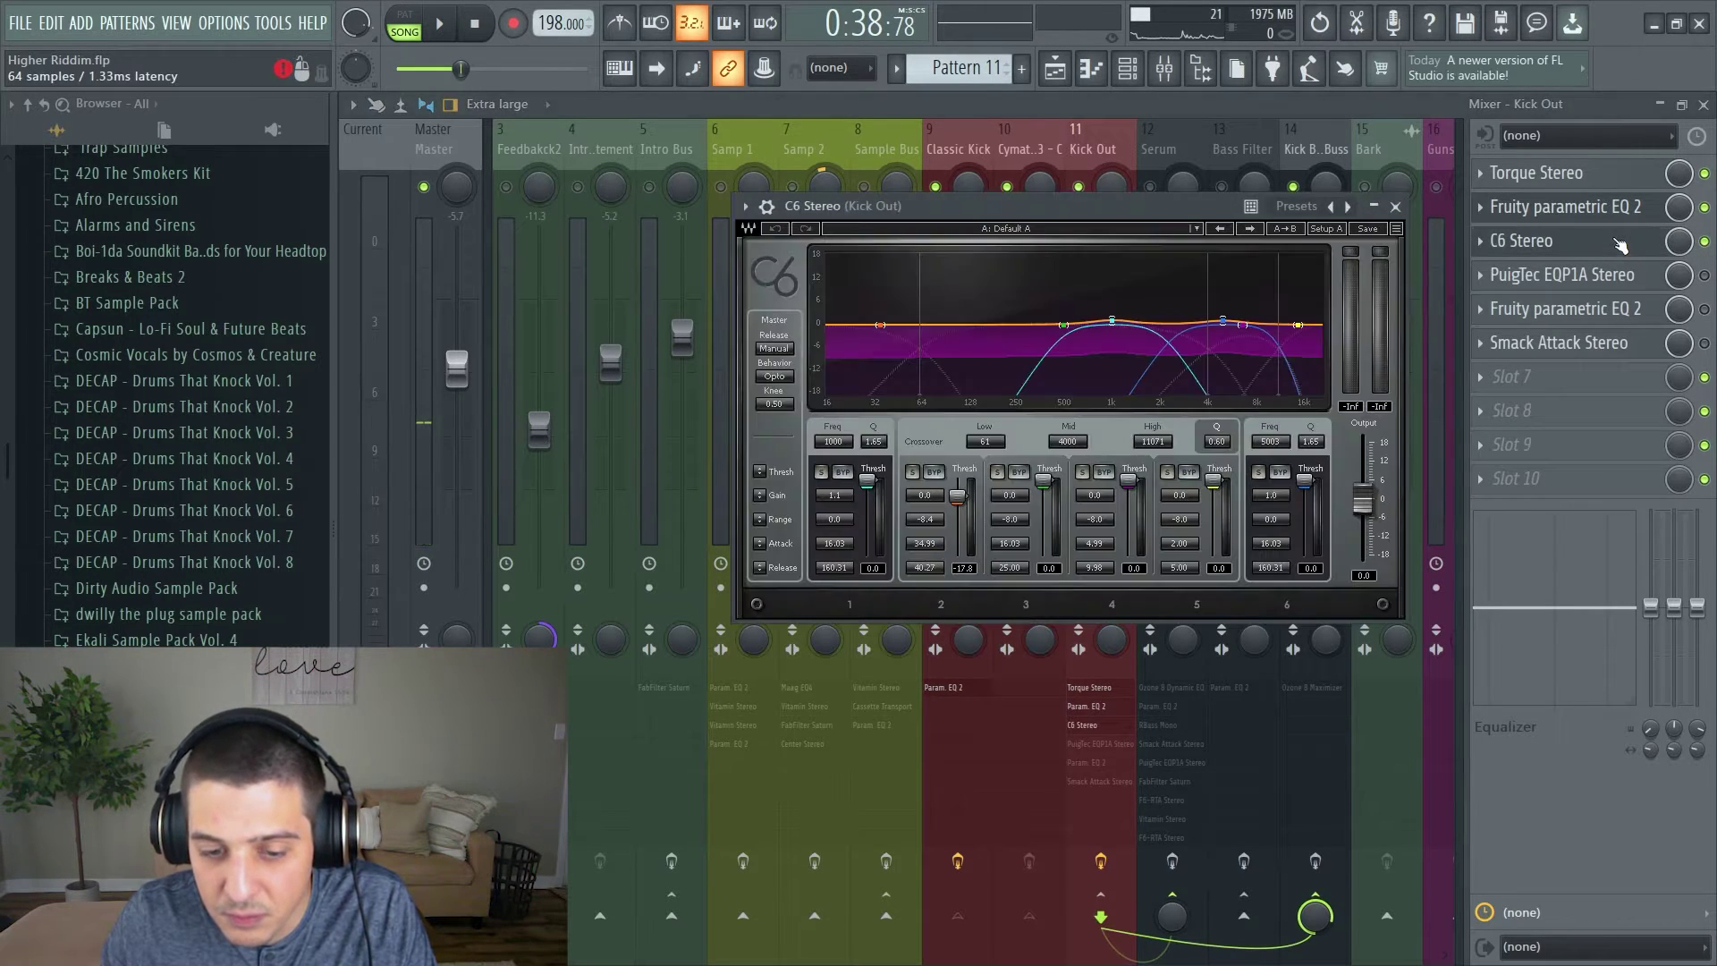
{"action": "key", "text": "space"}
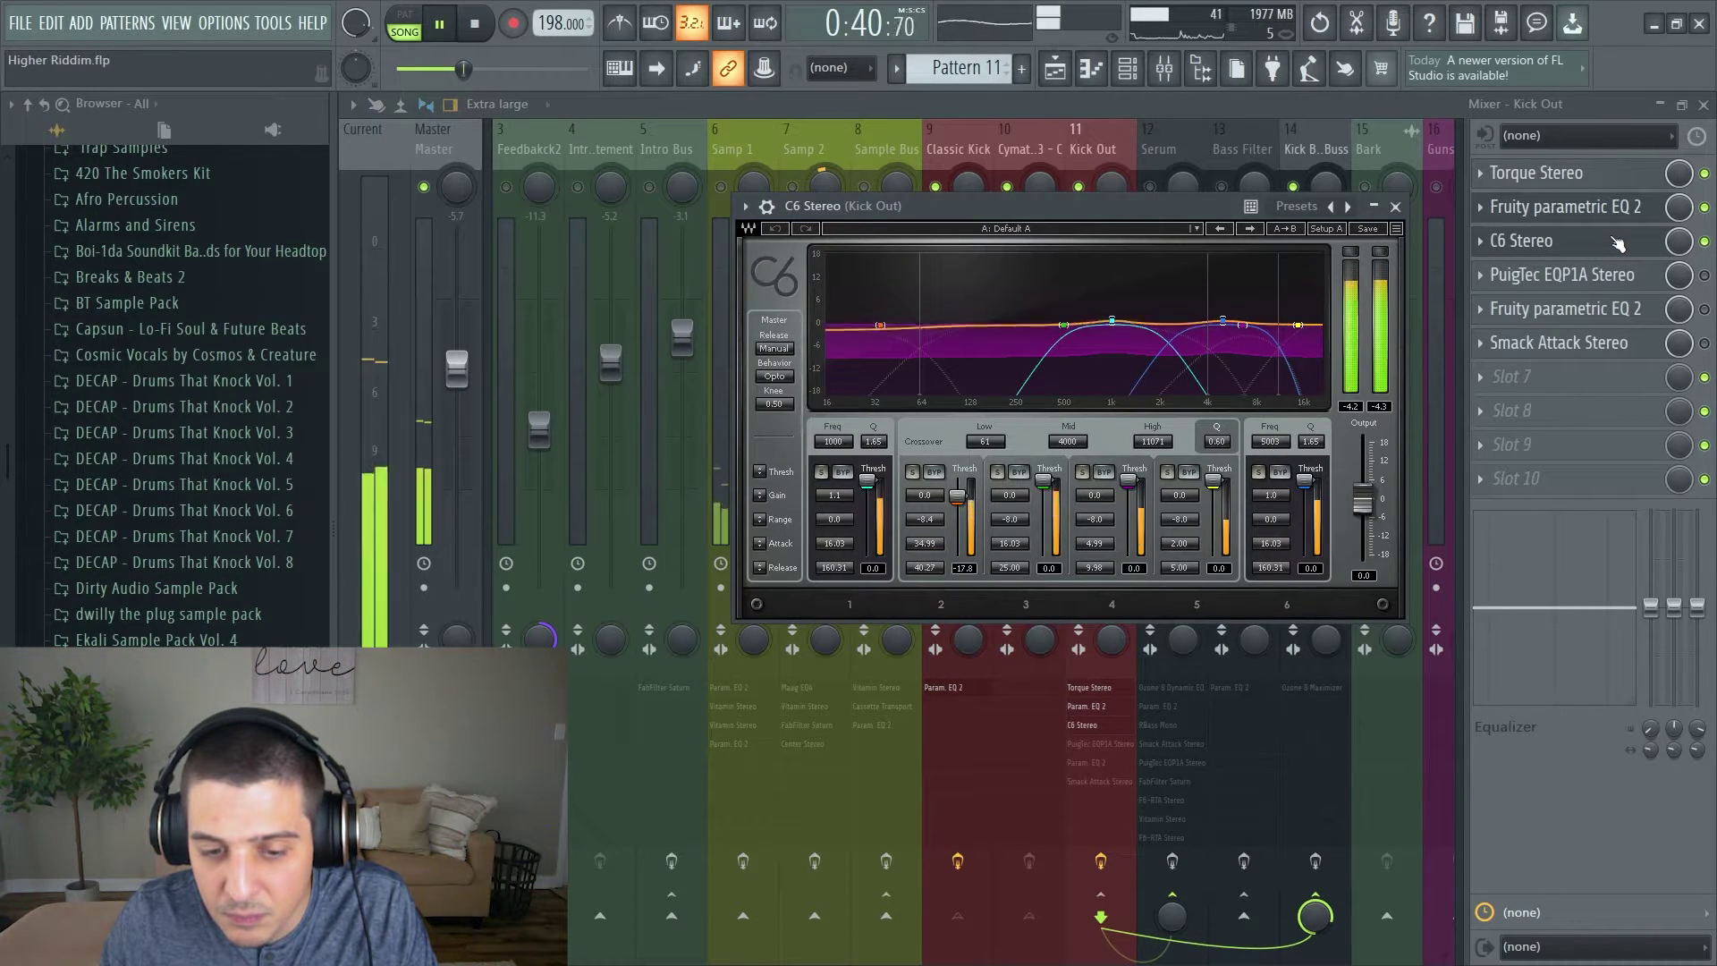
{"action": "key", "text": "space"}
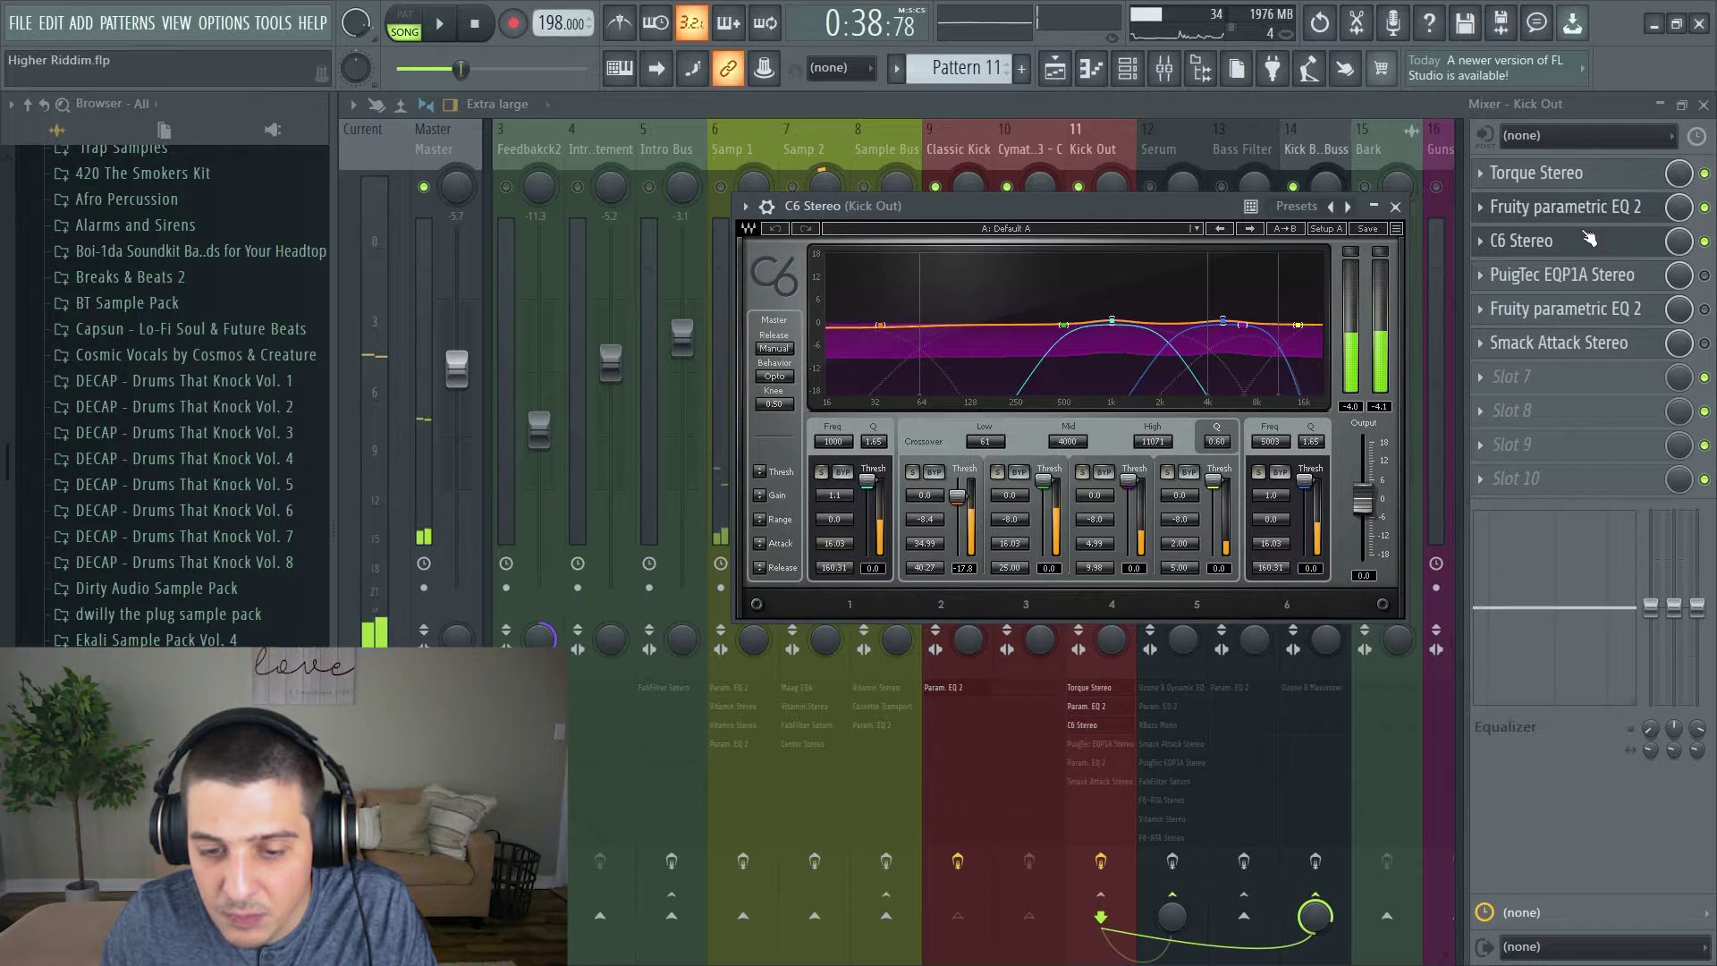
{"action": "left_click", "coordinate": [1385, 205]}
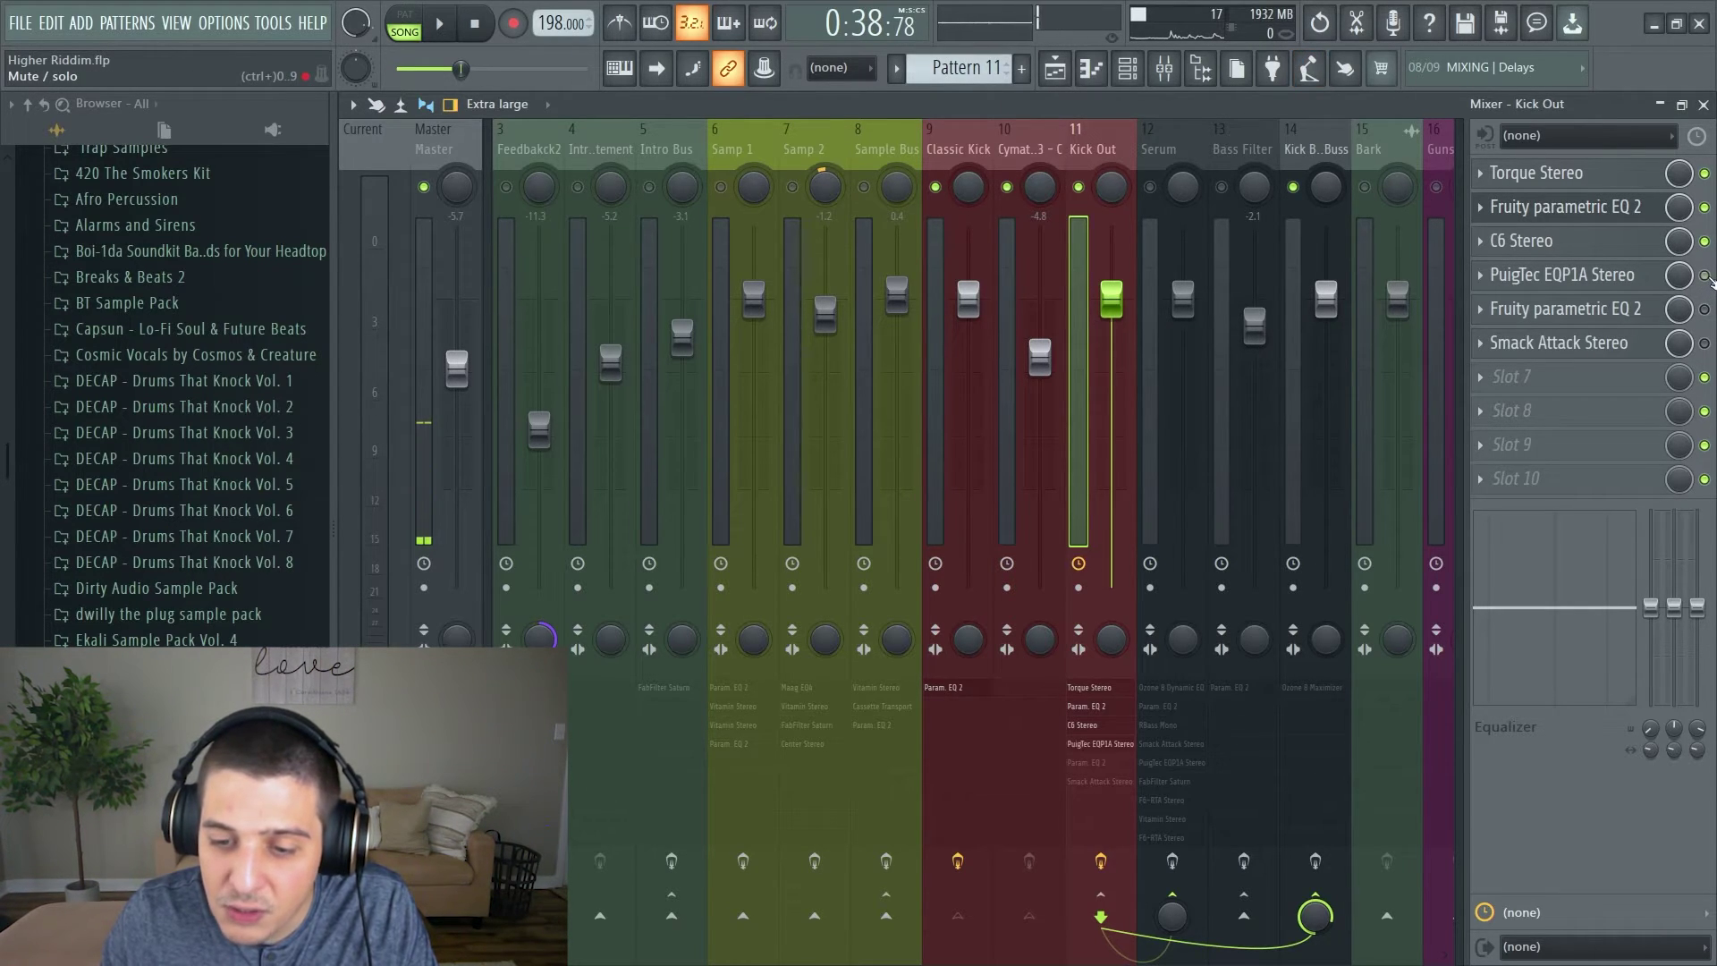
Examine PuigTec EQP1A Stereo's boost and attenuation on the Kick Out track, and compare the kicks with it off and on.
{"action": "left_click", "coordinate": [1621, 278]}
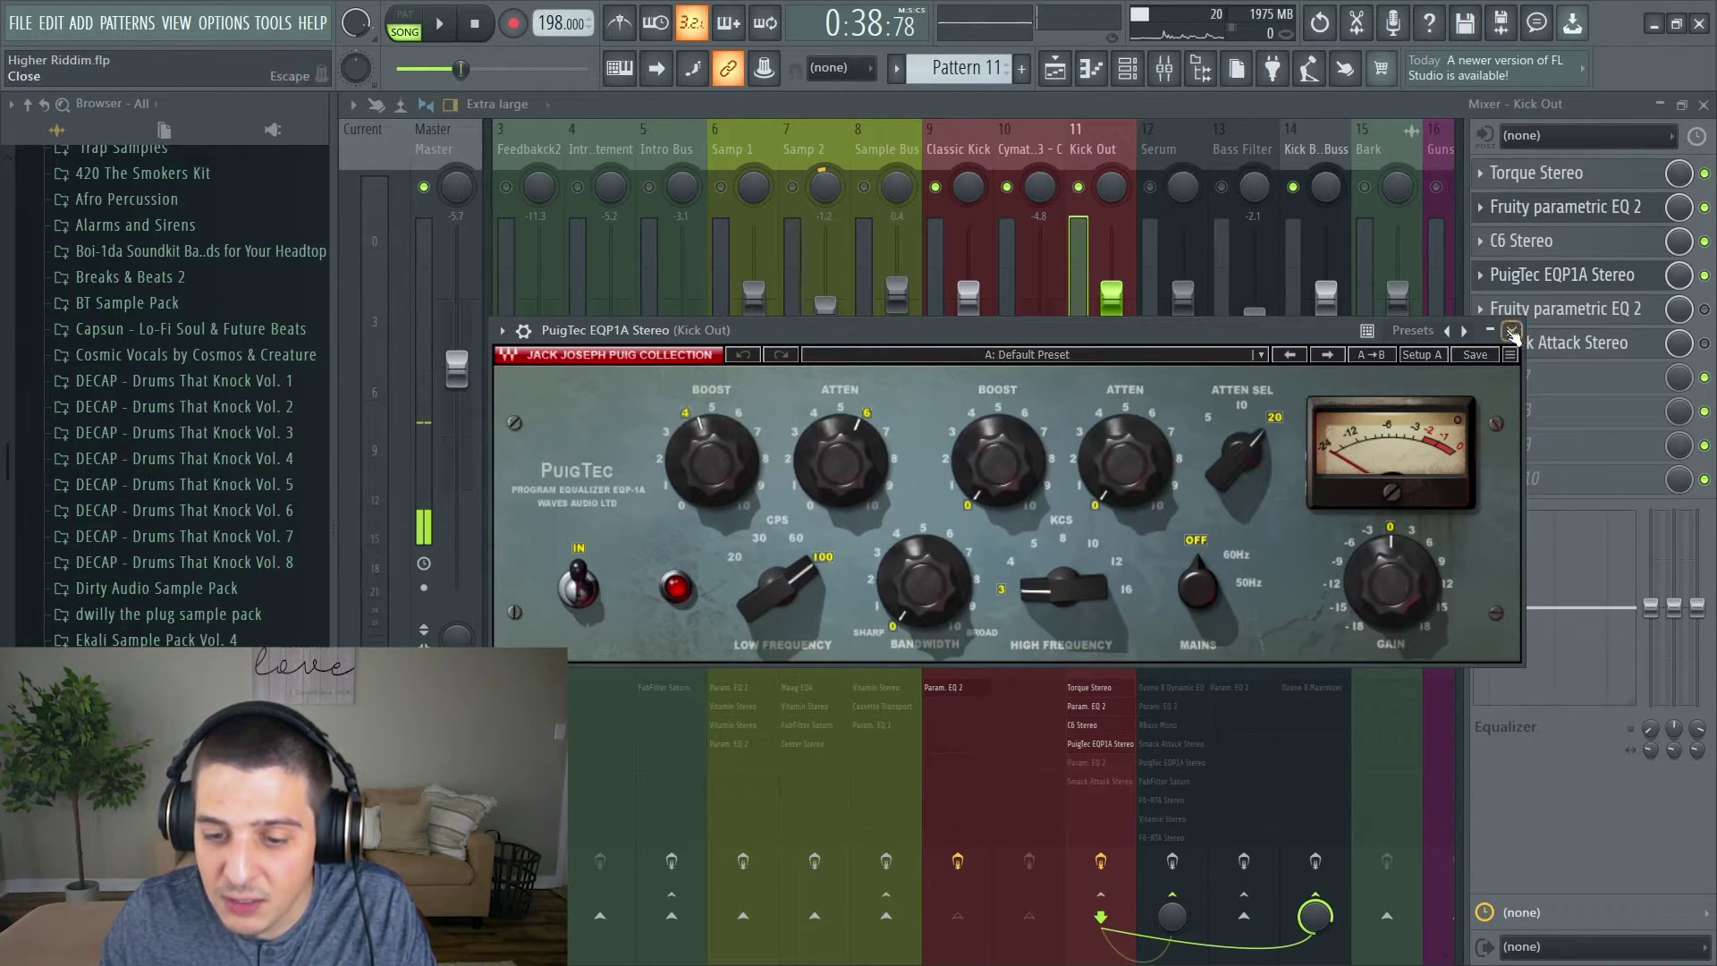
{"action": "key", "text": "space"}
{"action": "left_click", "coordinate": [1601, 277]}
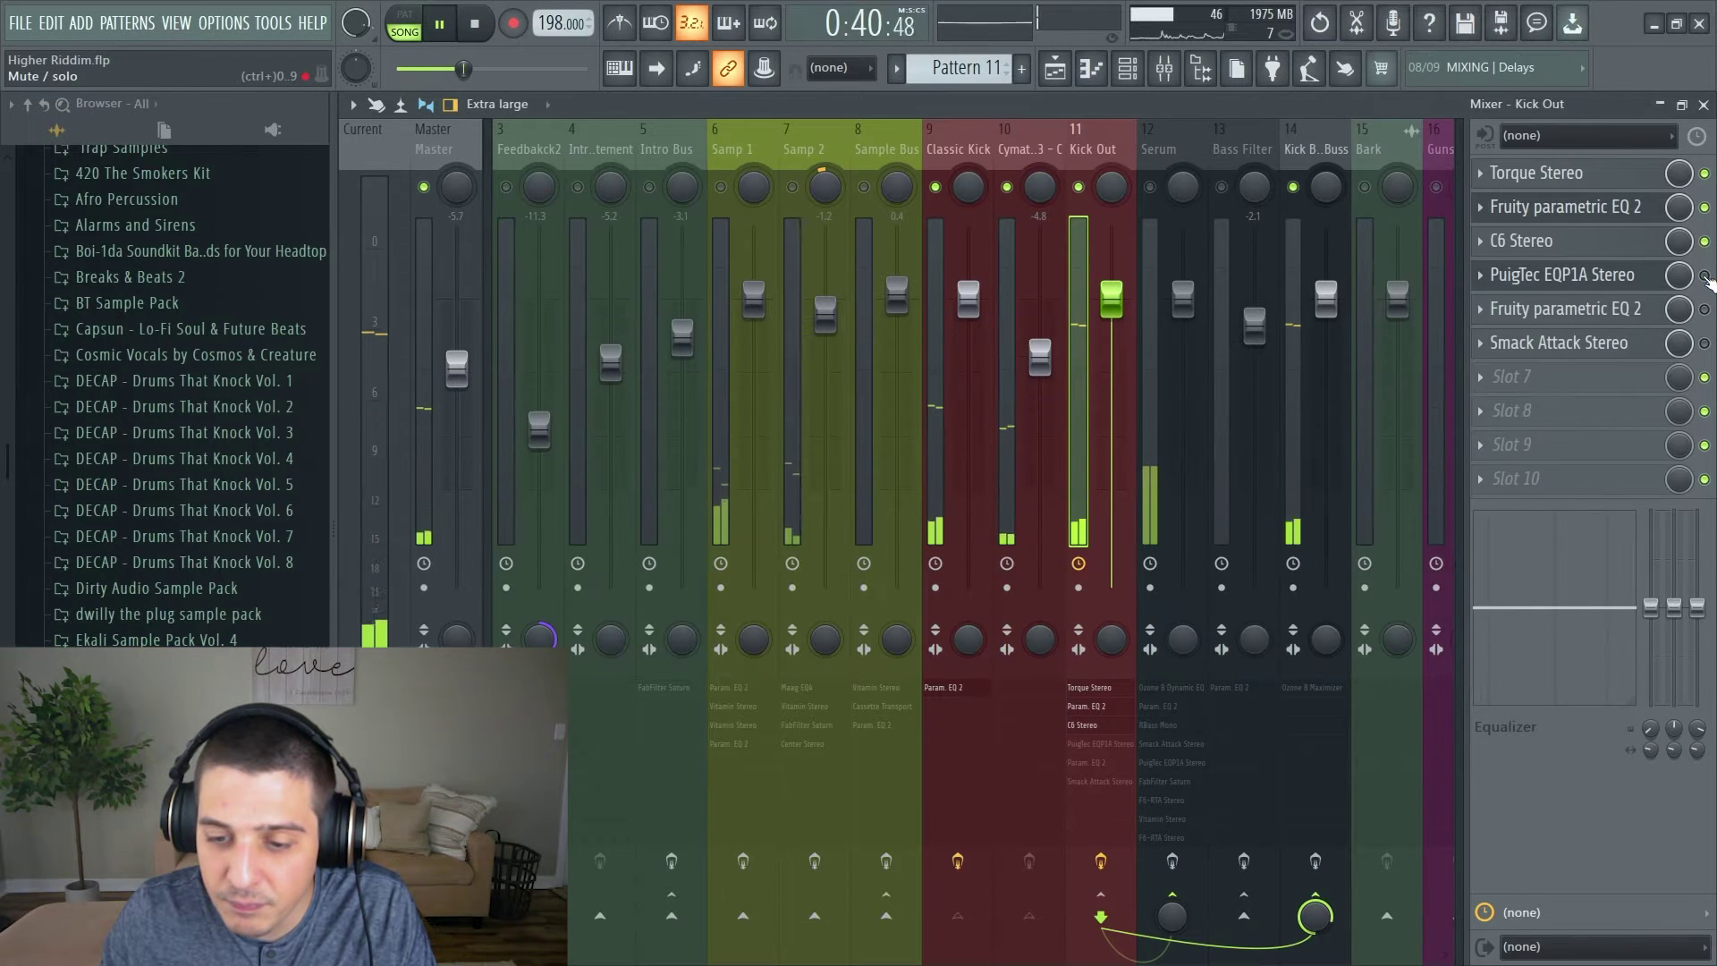
{"action": "left_click", "coordinate": [1600, 277]}
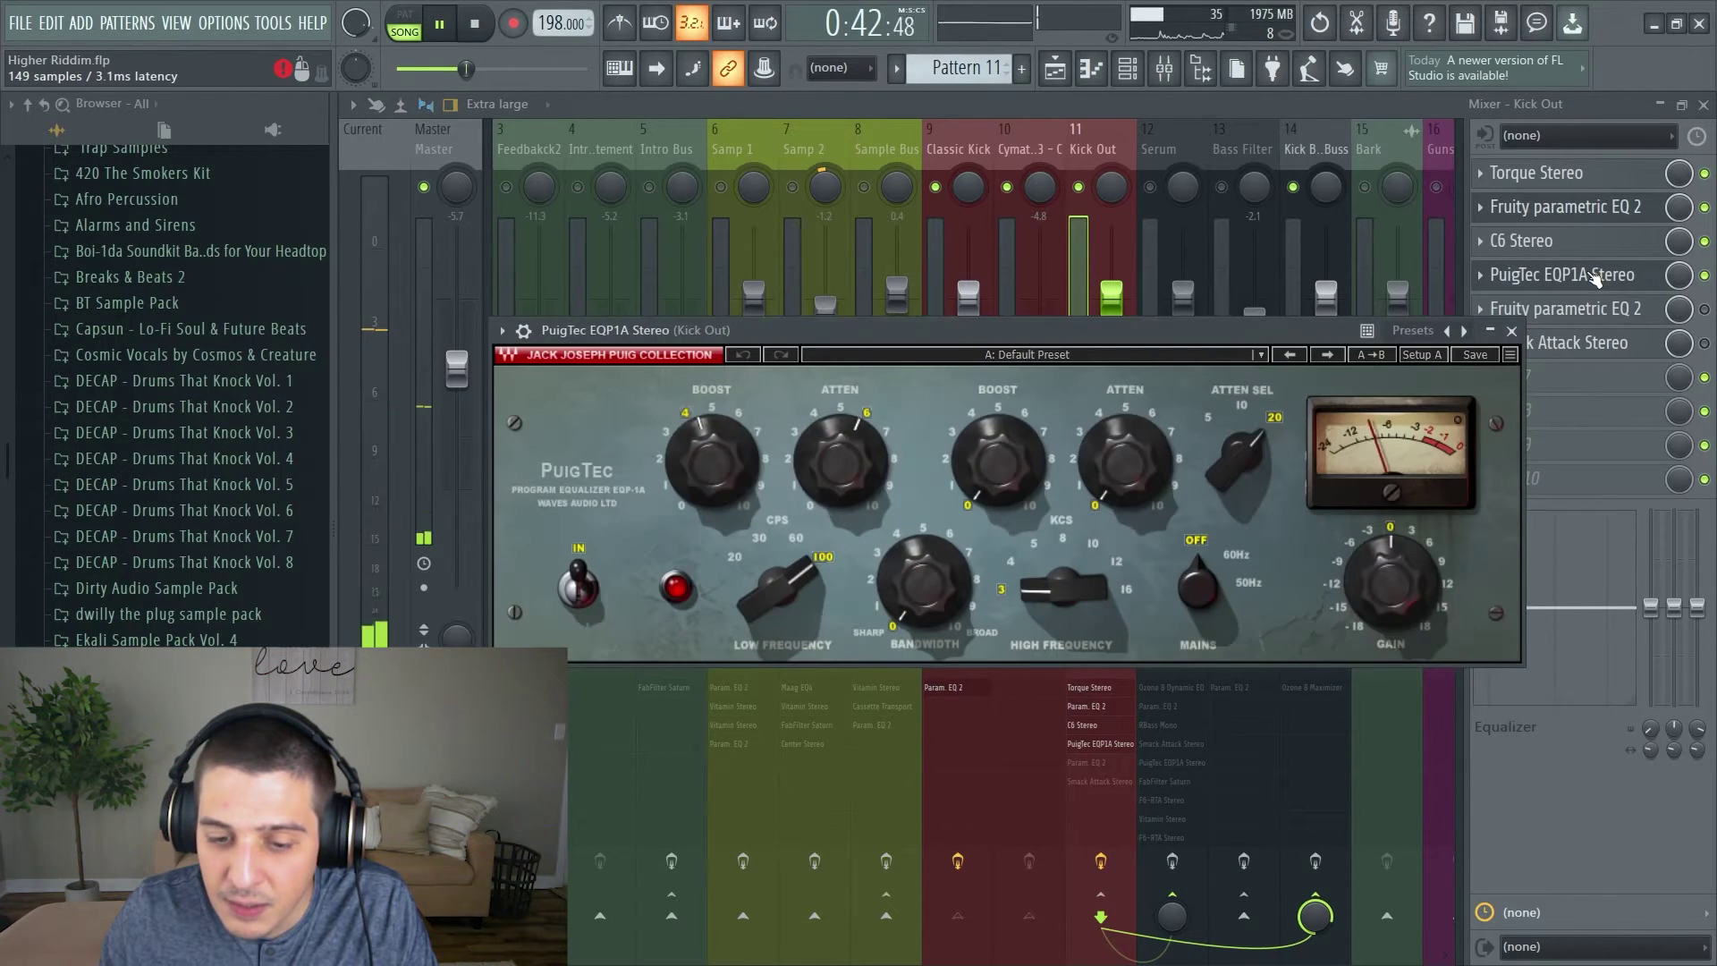
{"action": "key", "text": "space"}
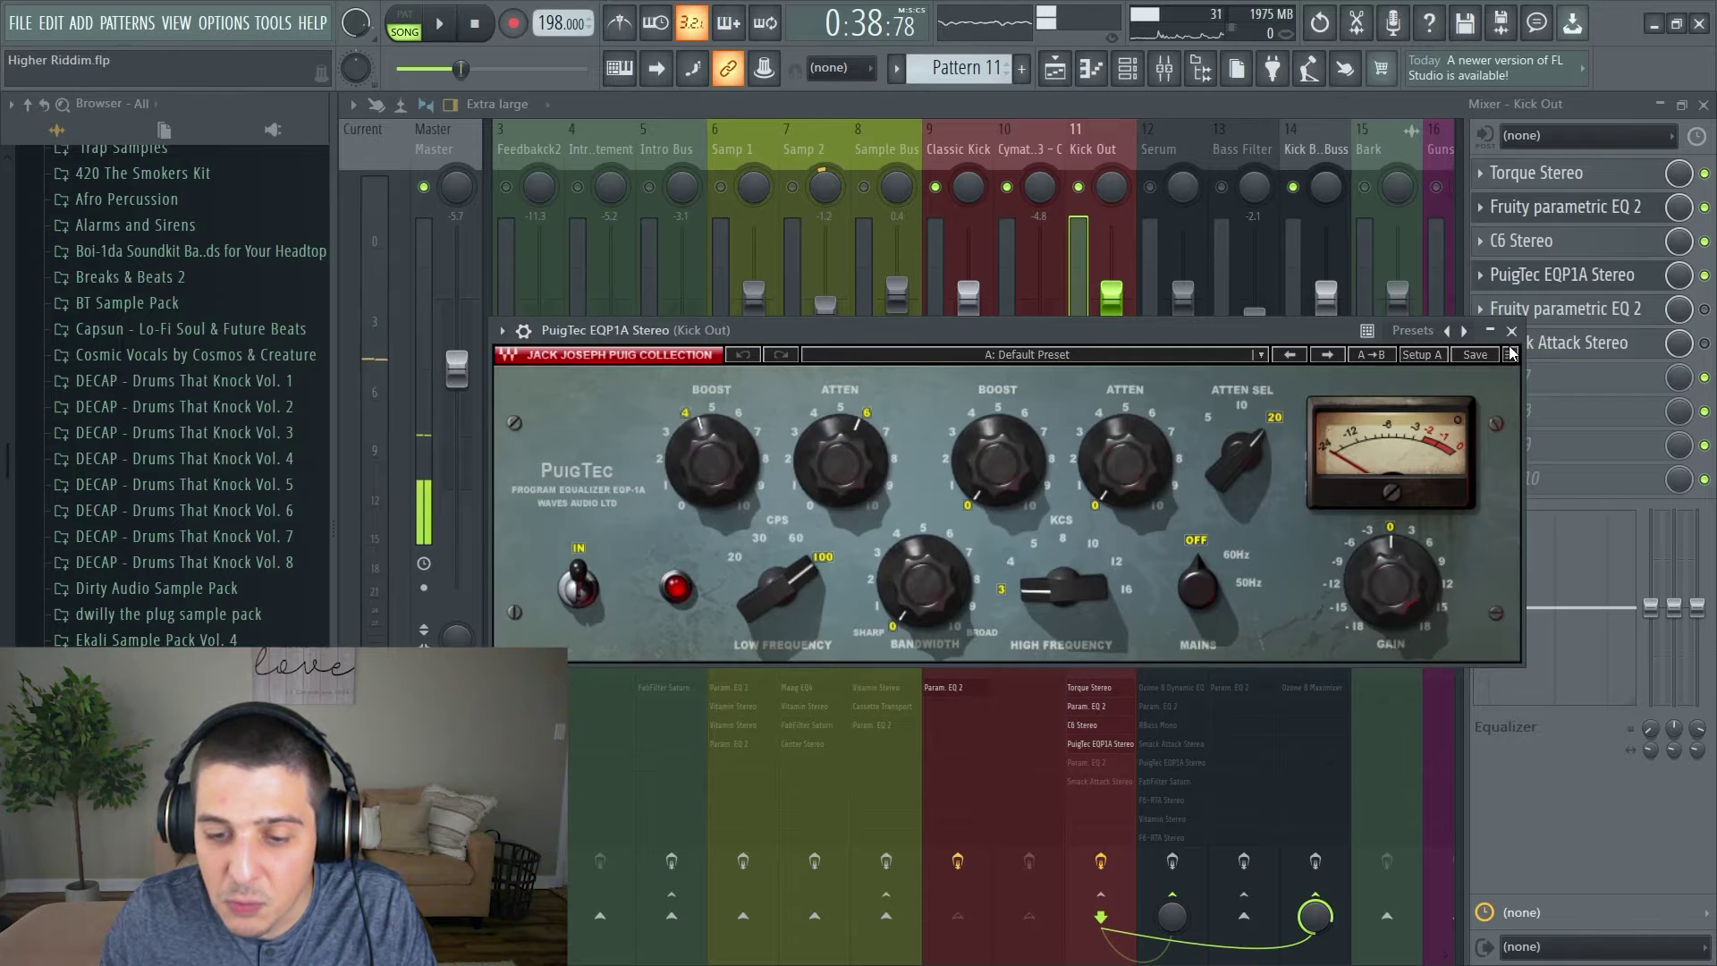
{"action": "left_click", "coordinate": [1511, 331]}
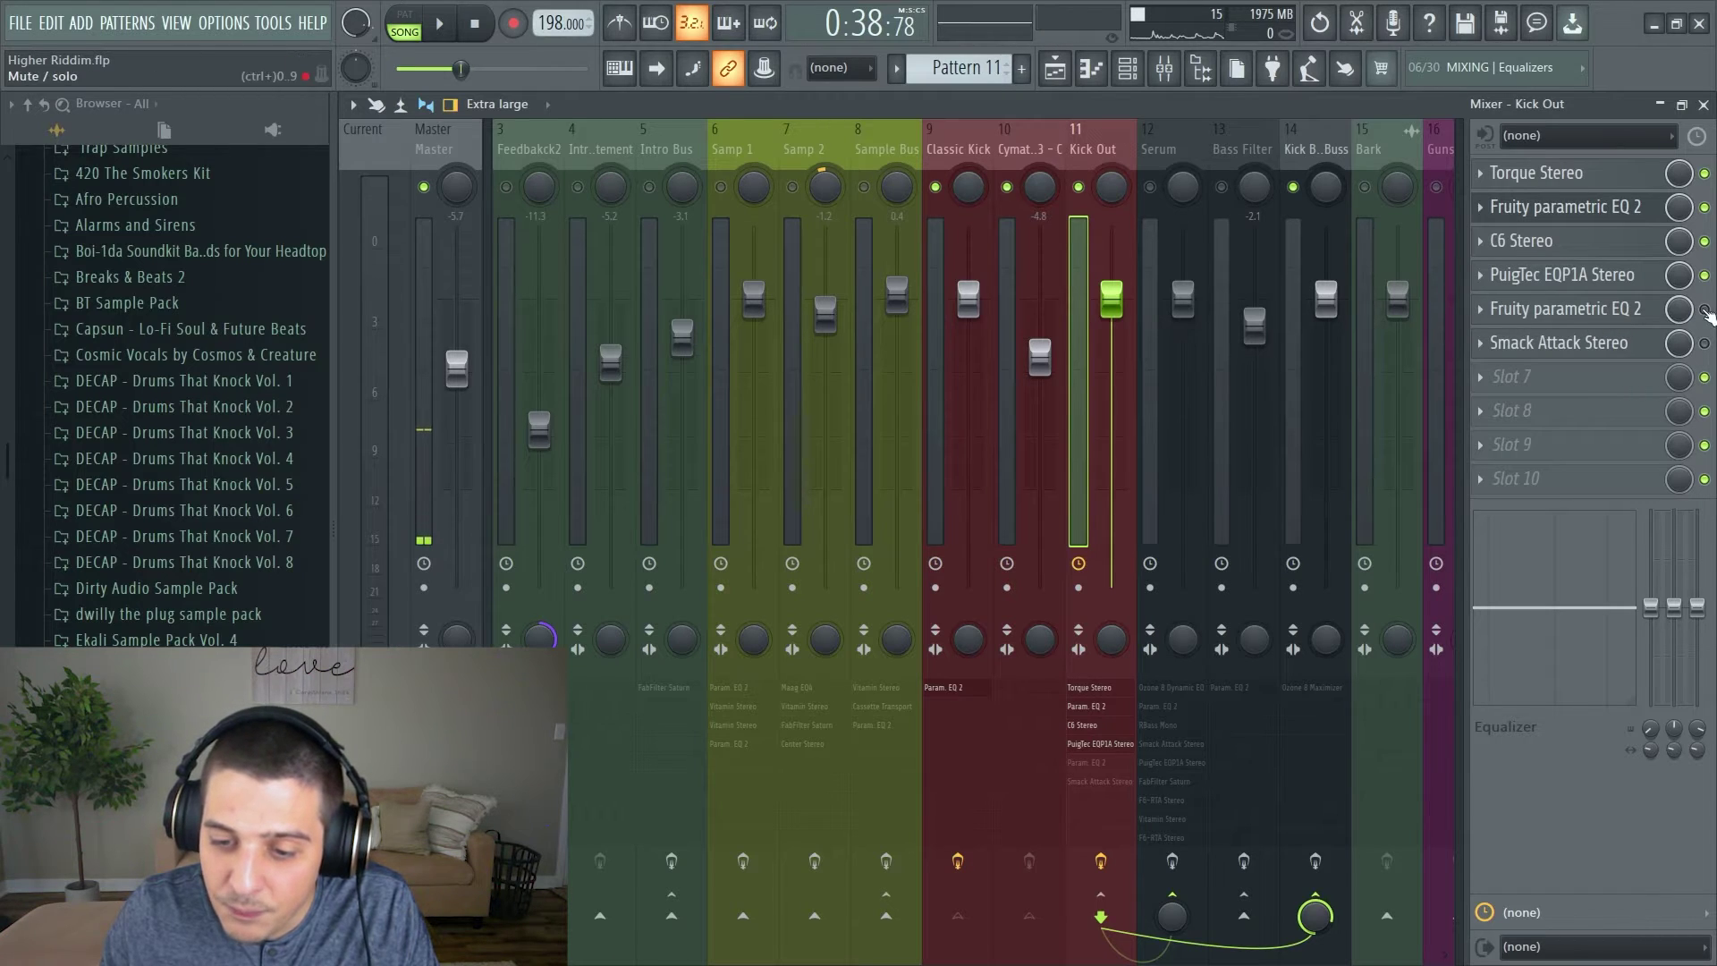
Examine the second Fruity parametric EQ 2's curve on the Kick Out track and enable it while comparing the kicks.
{"action": "left_click", "coordinate": [1603, 311]}
{"action": "left_click", "coordinate": [1704, 308]}
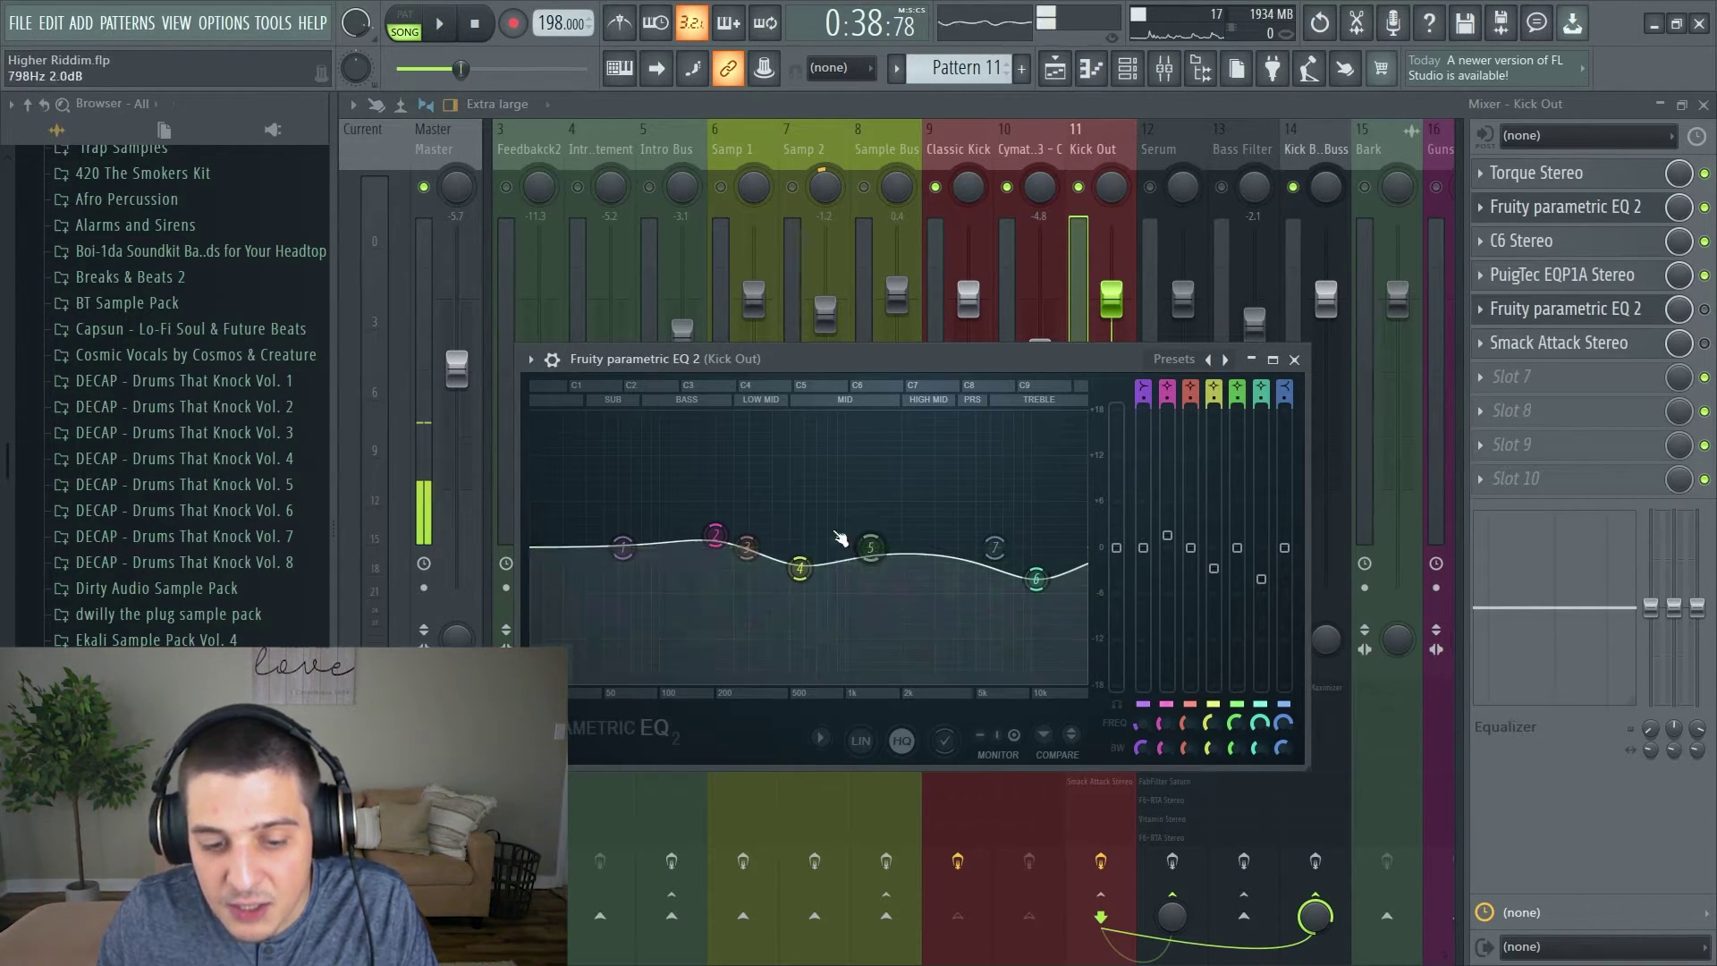
{"action": "mouse_move", "coordinate": [1017, 592]}
{"action": "mouse_move", "coordinate": [702, 580]}
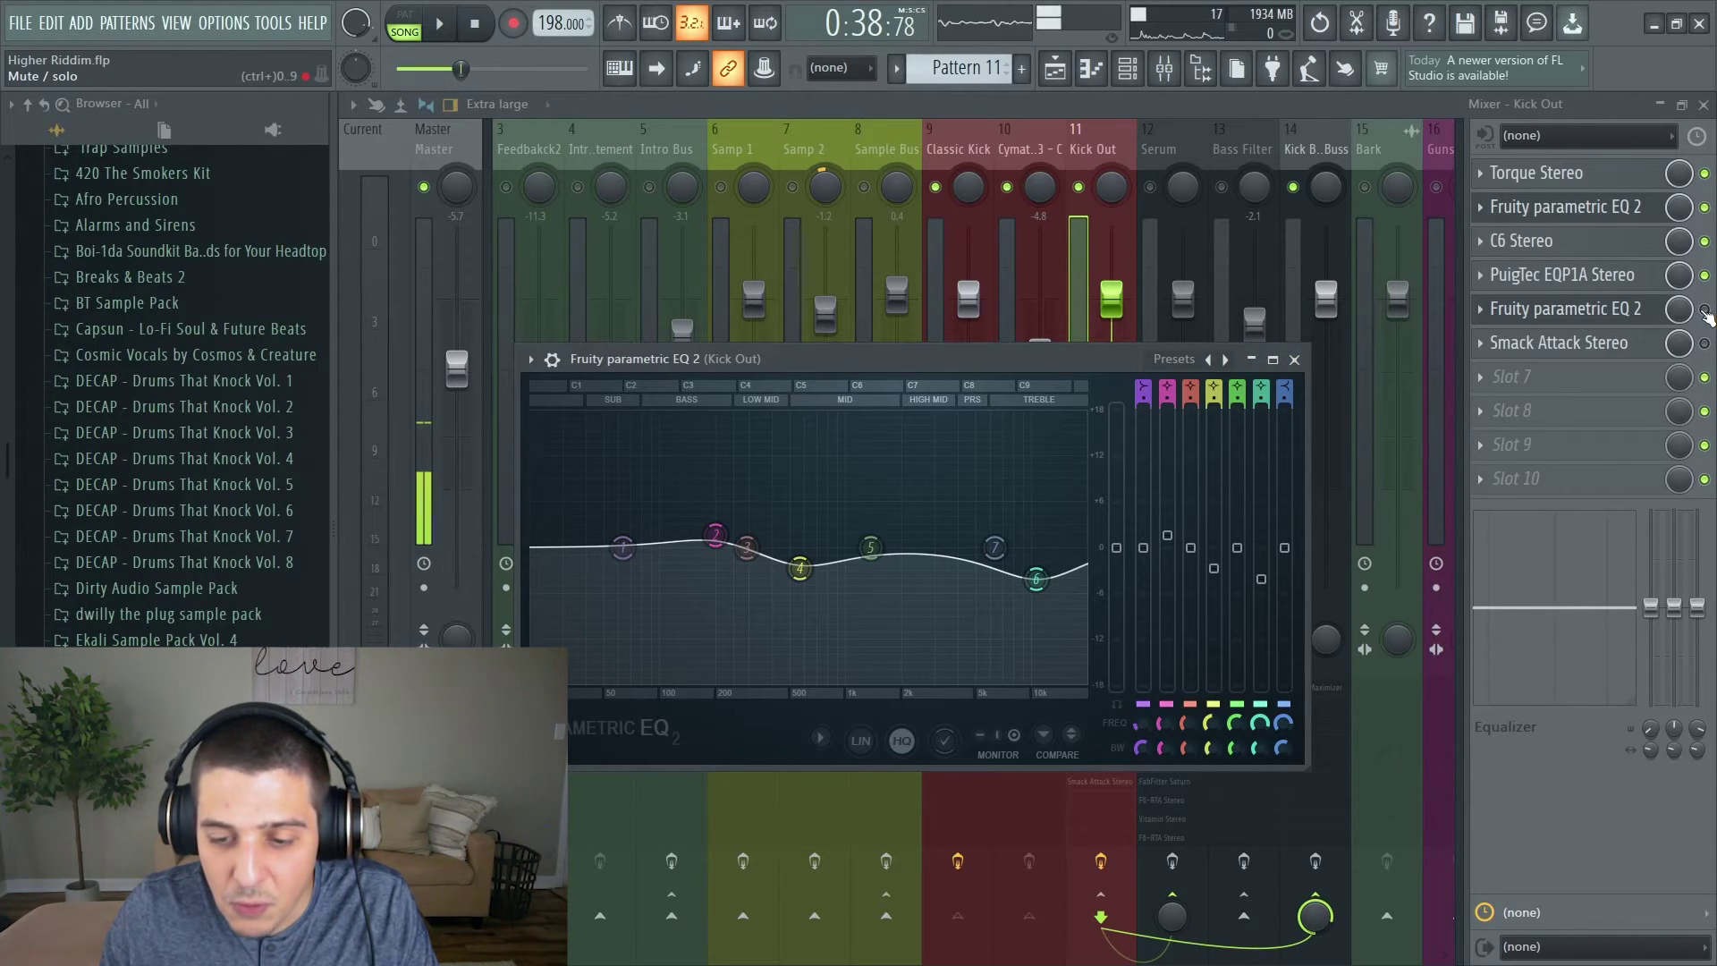
{"action": "key", "text": "Escape"}
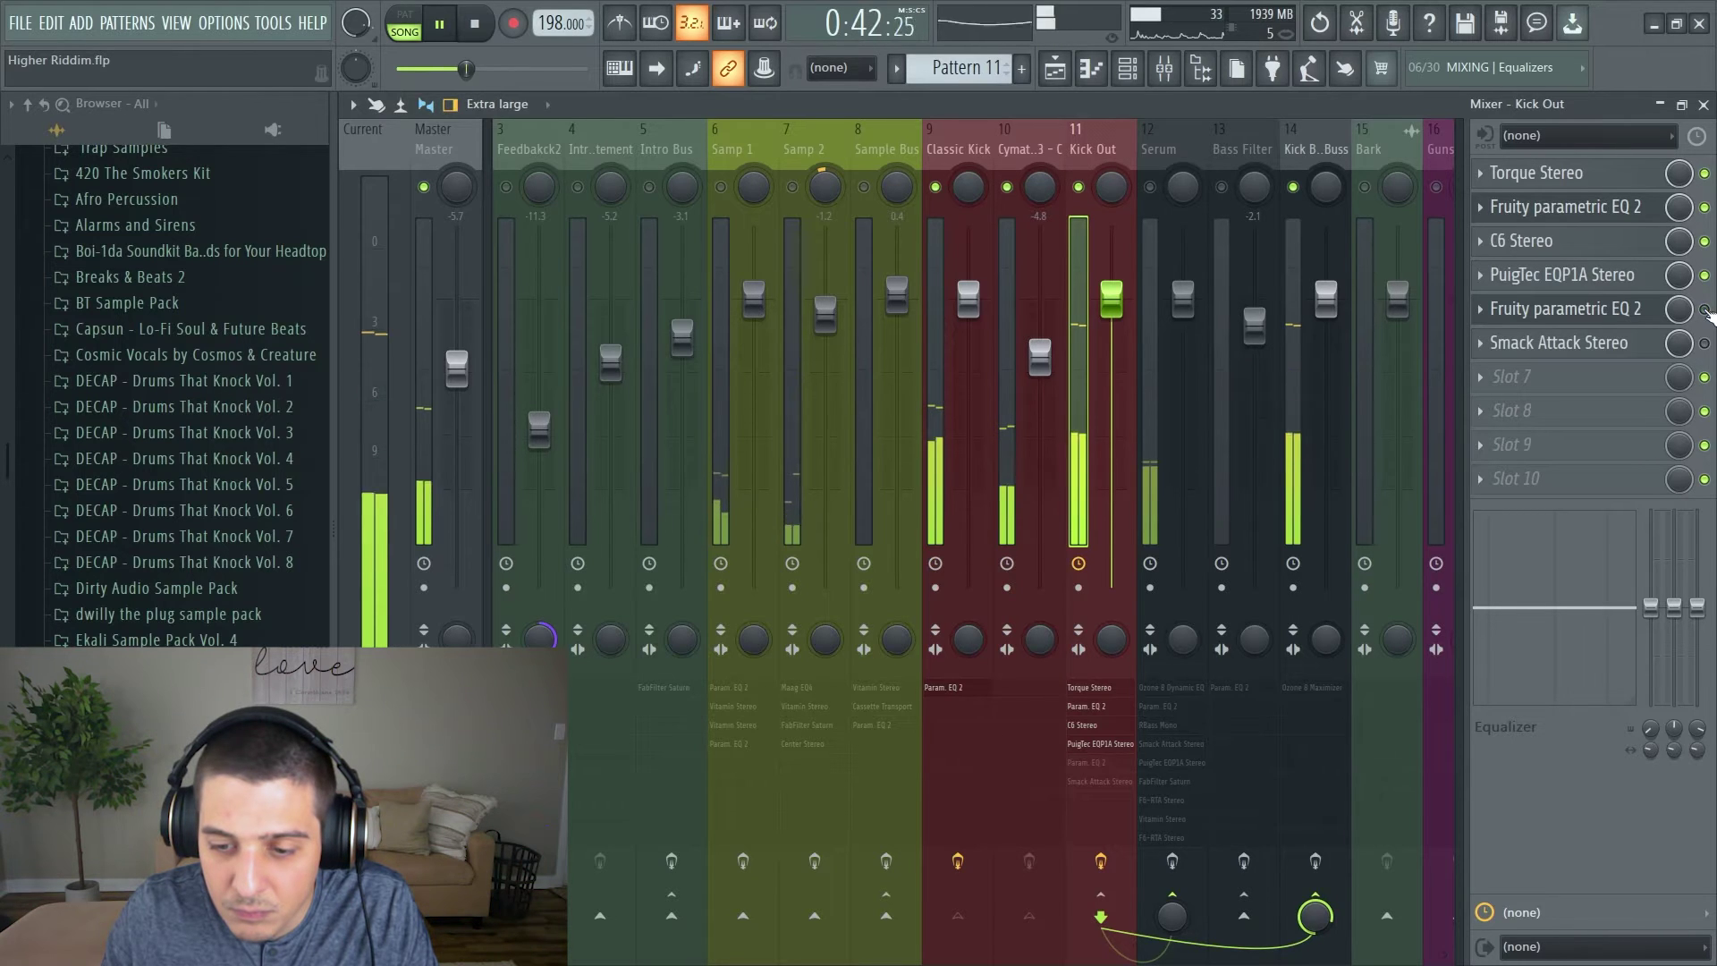
{"action": "key", "text": "space"}
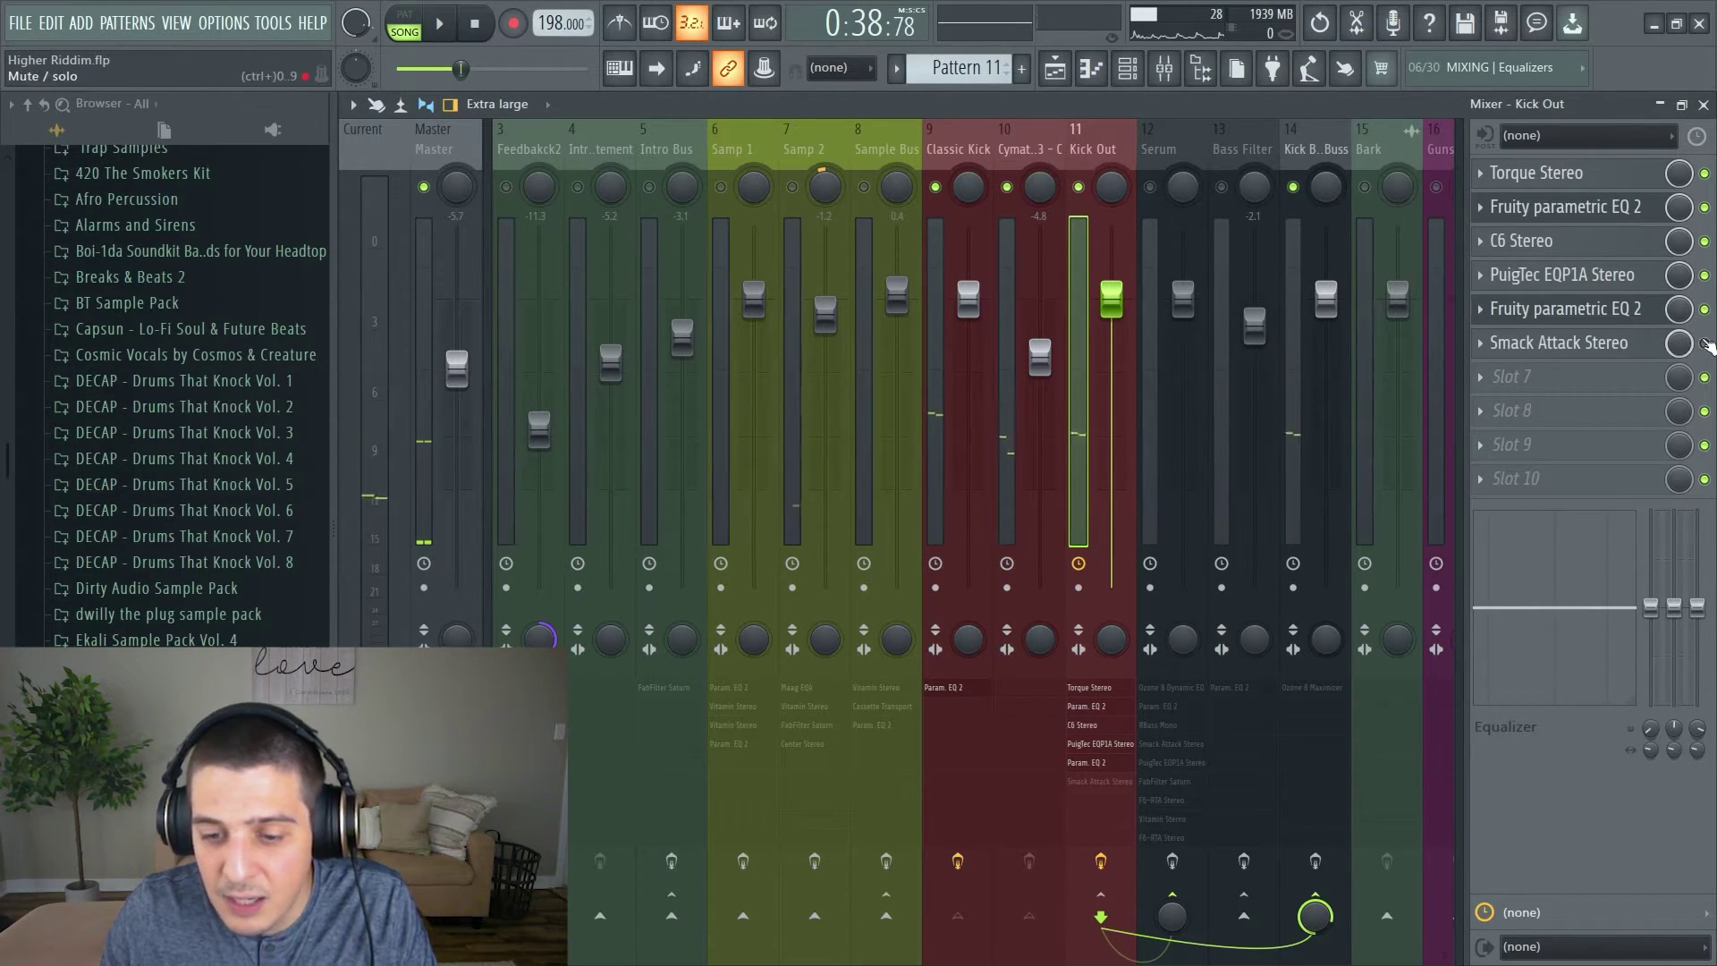
Examine Smack Attack Stereo's attack and sustain settings on the Kick Out track, and play the kicks with it off and on.
{"action": "left_click", "coordinate": [1631, 349]}
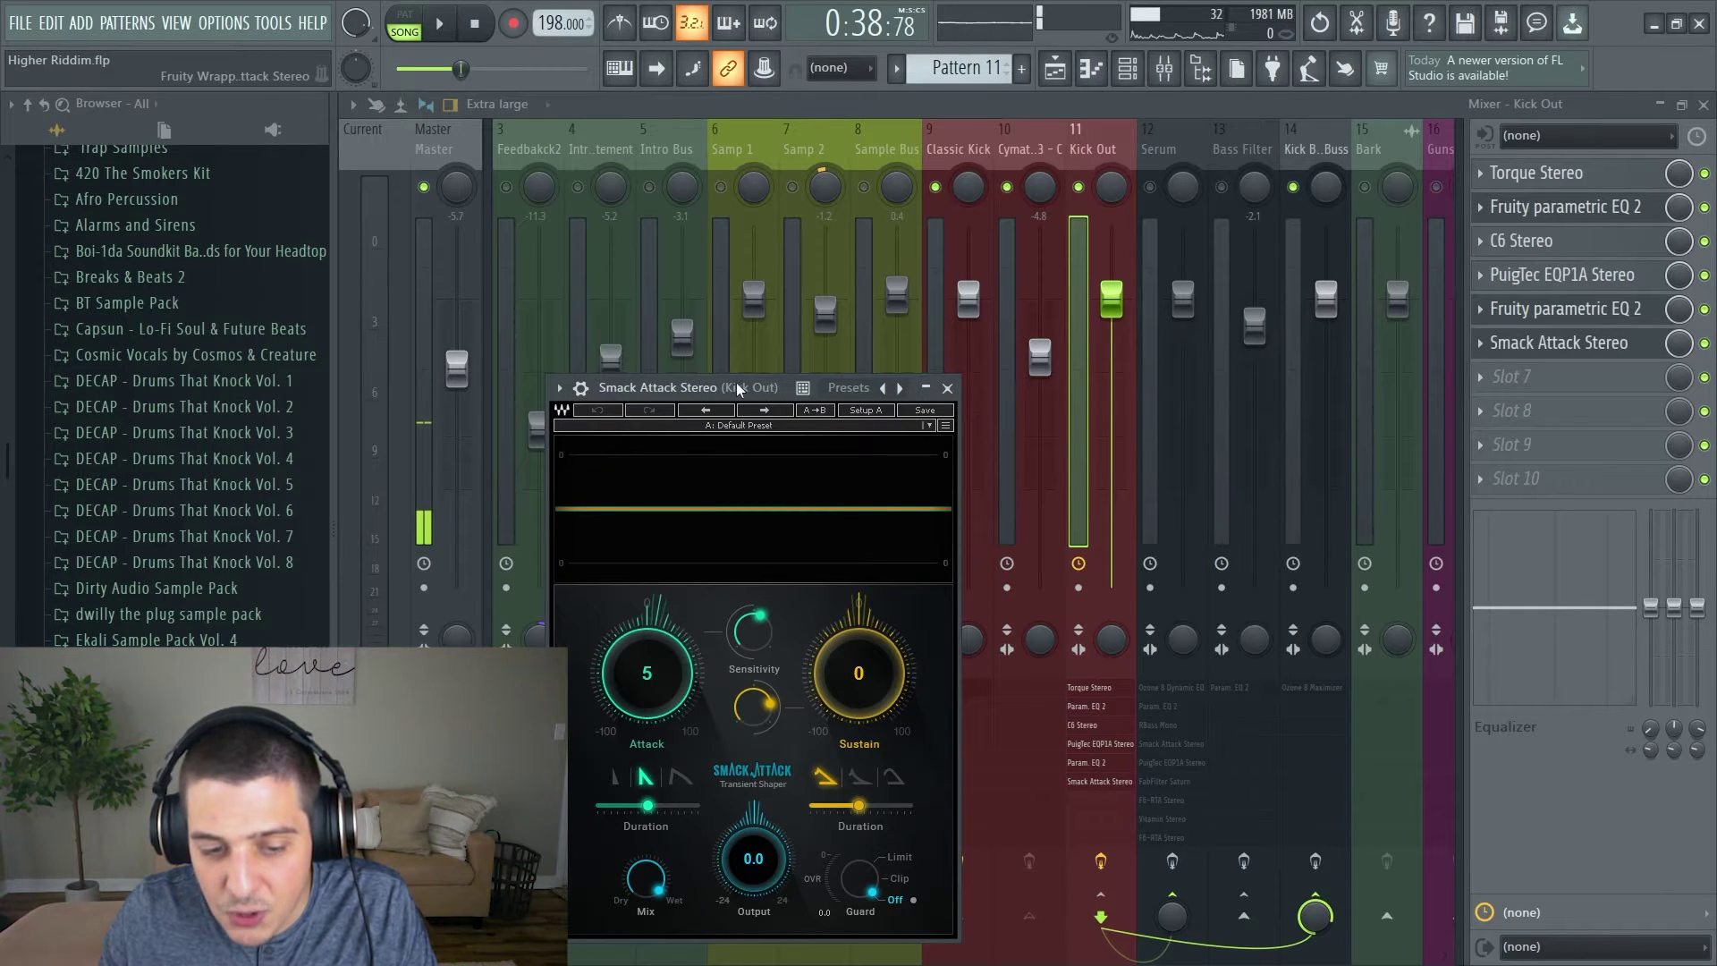
{"action": "left_click_drag", "start_coordinate": [736, 391], "coordinate": [1032, 216]}
{"action": "left_click_drag", "start_coordinate": [944, 499], "coordinate": [1159, 269]}
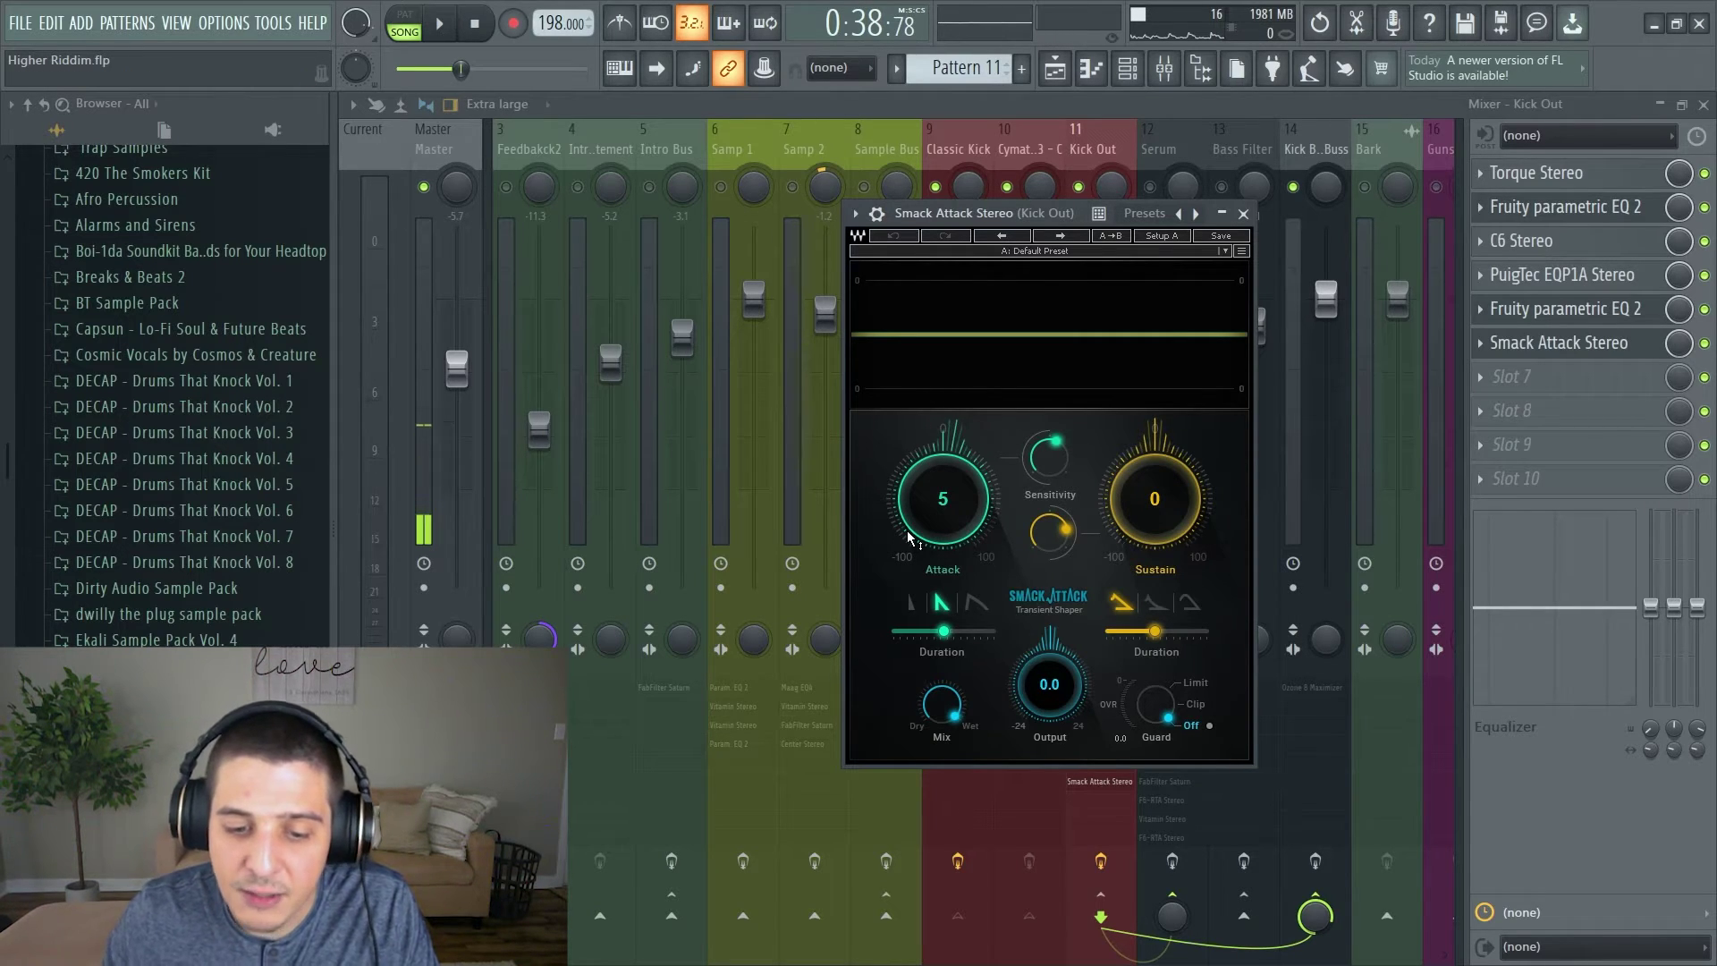
{"action": "left_click", "coordinate": [1705, 344]}
{"action": "key", "text": "space"}
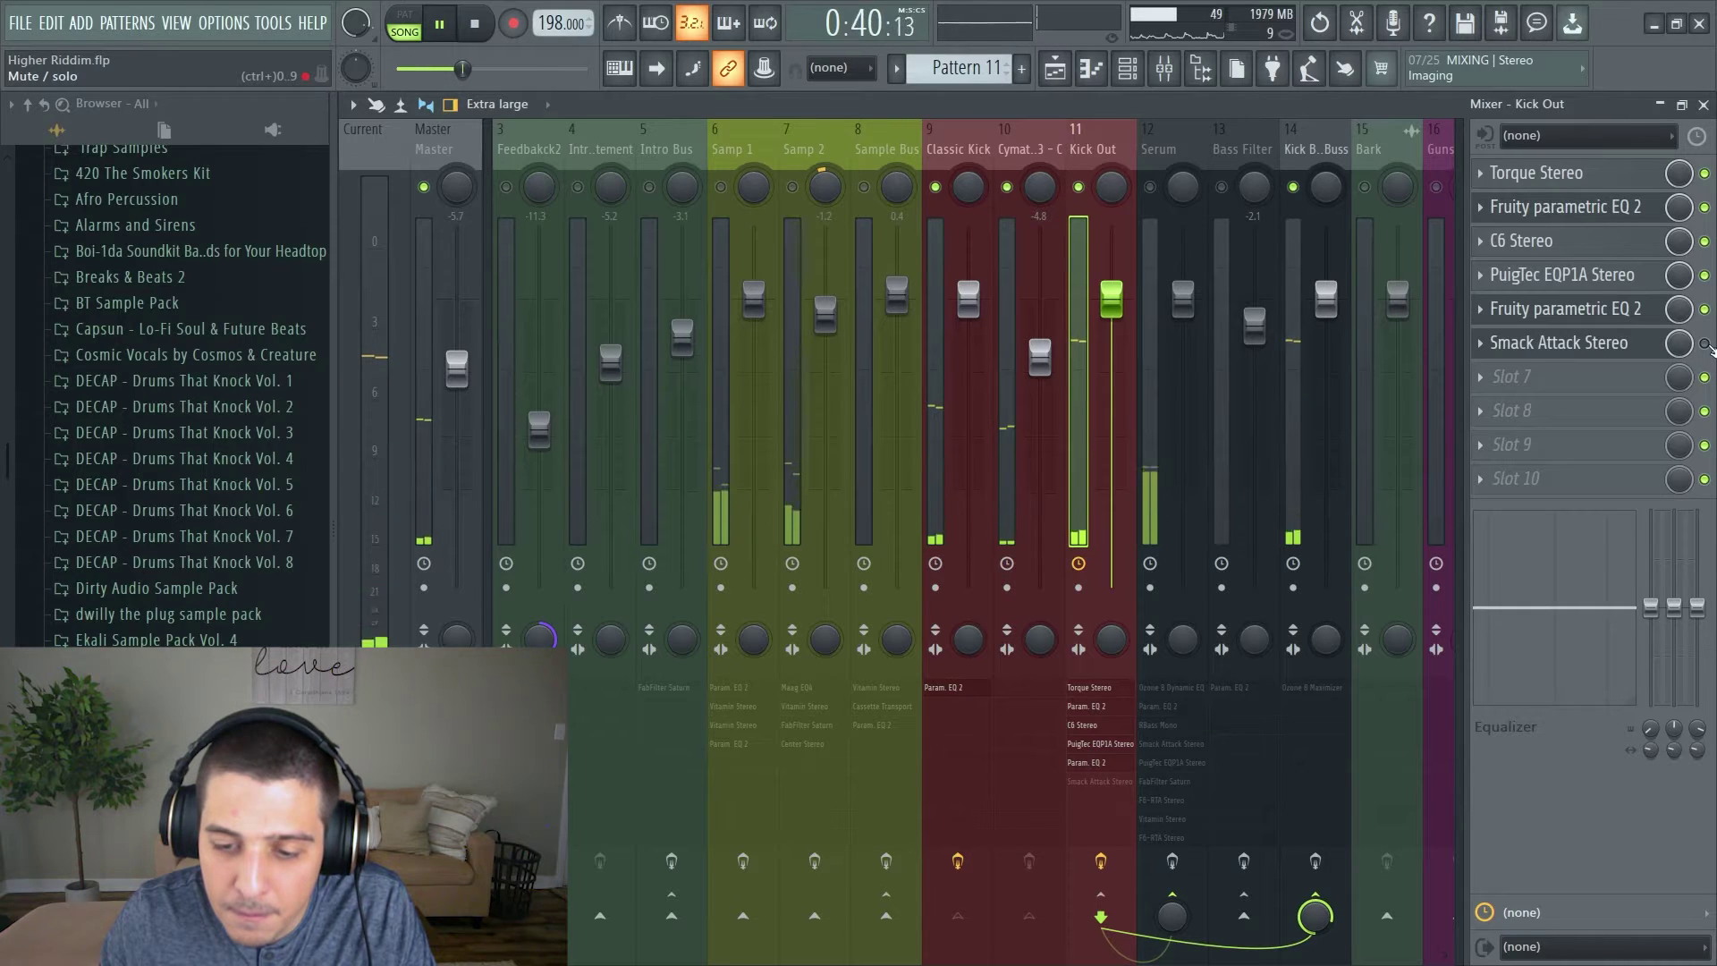
{"action": "left_click", "coordinate": [1705, 344]}
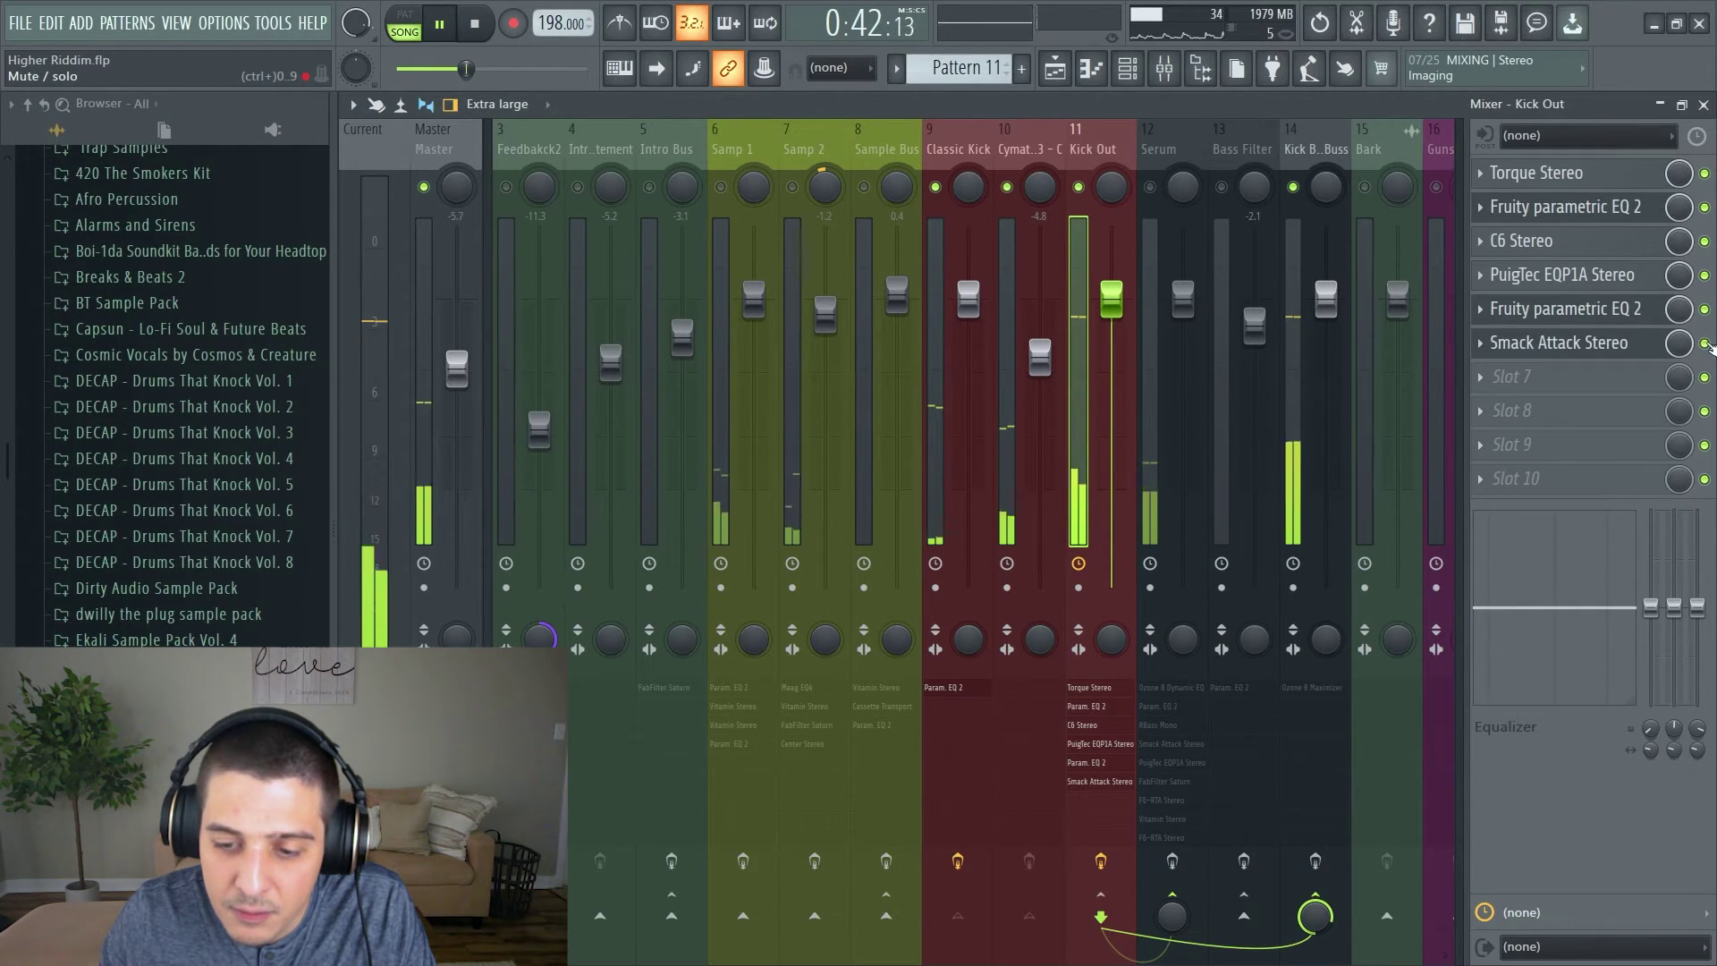
Stop the song, select Pattern 10, and show its channels in the channel rack in pattern mode.
{"action": "key", "text": "space"}
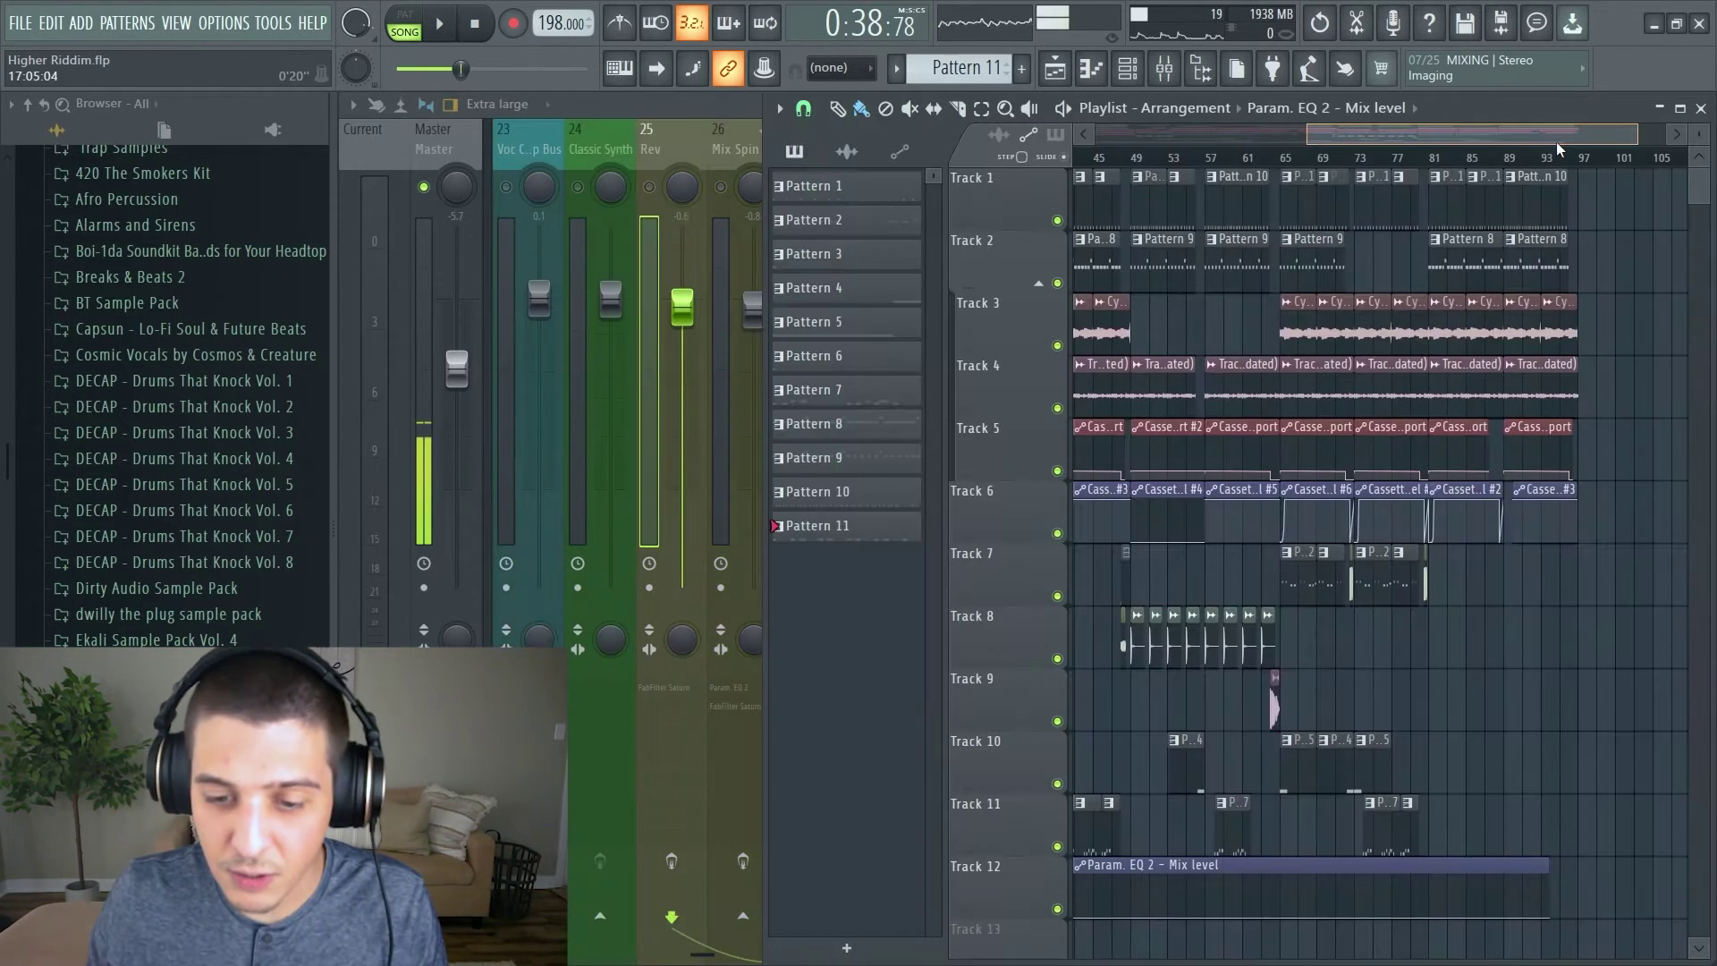
{"action": "key", "text": "F5"}
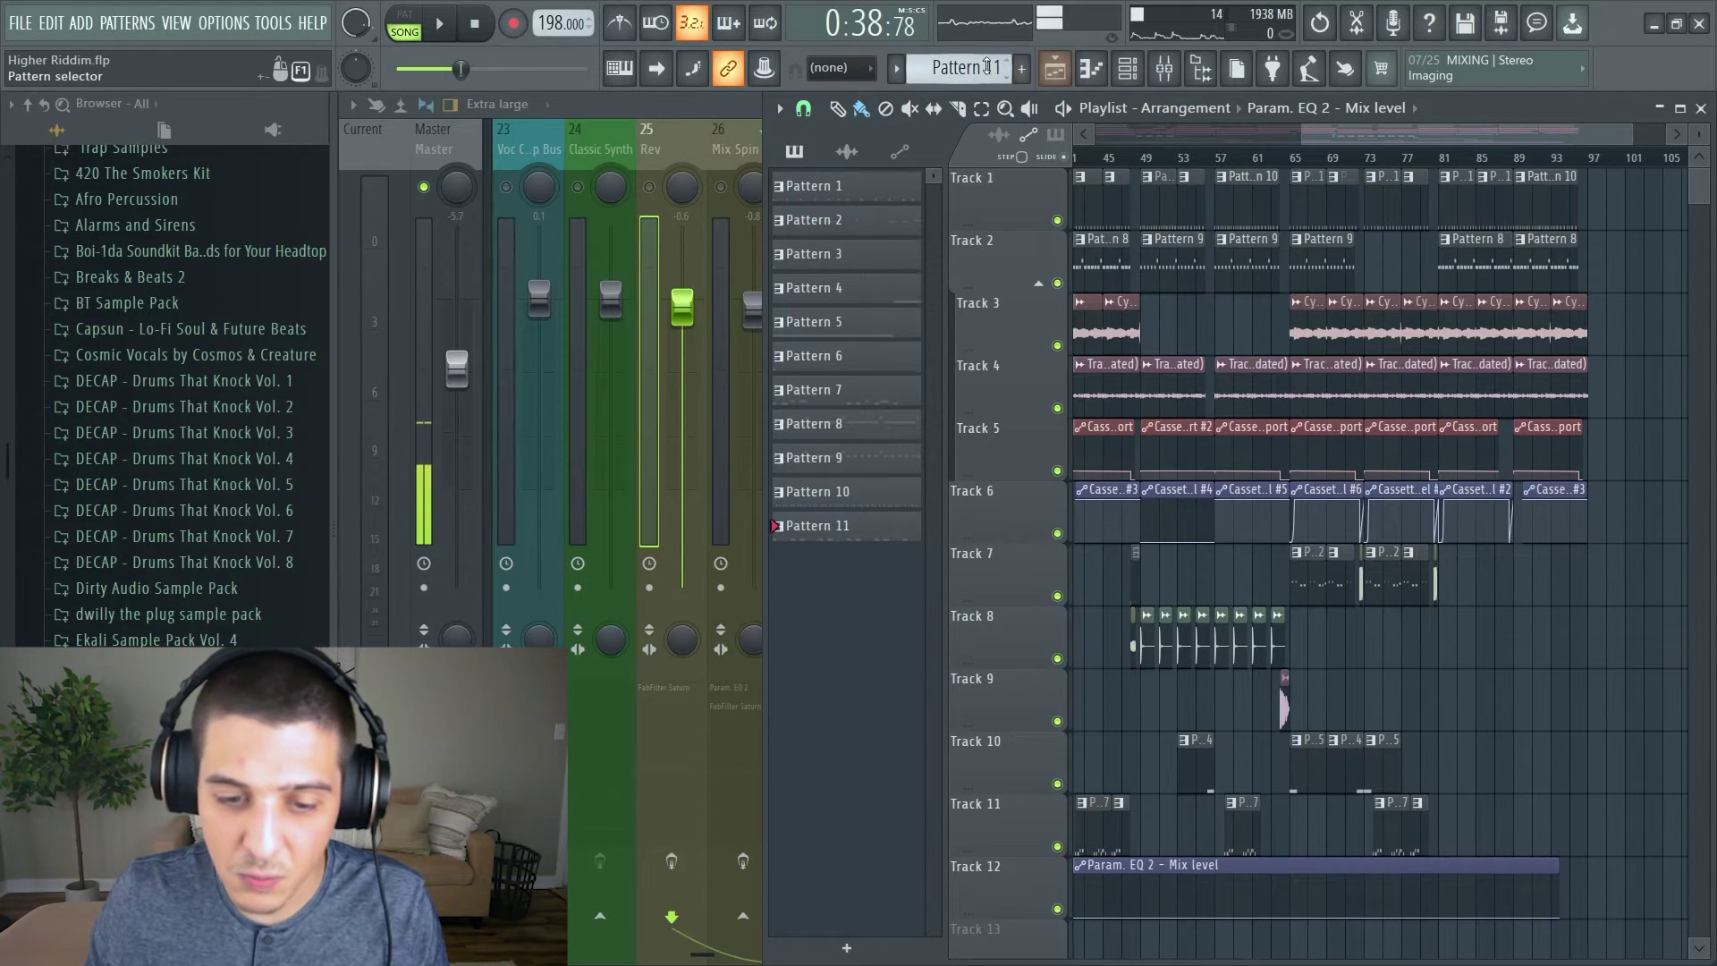
{"action": "scroll", "coordinate": [956, 68], "scroll_direction": "down", "scroll_amount": 1}
{"action": "key", "text": "F6"}
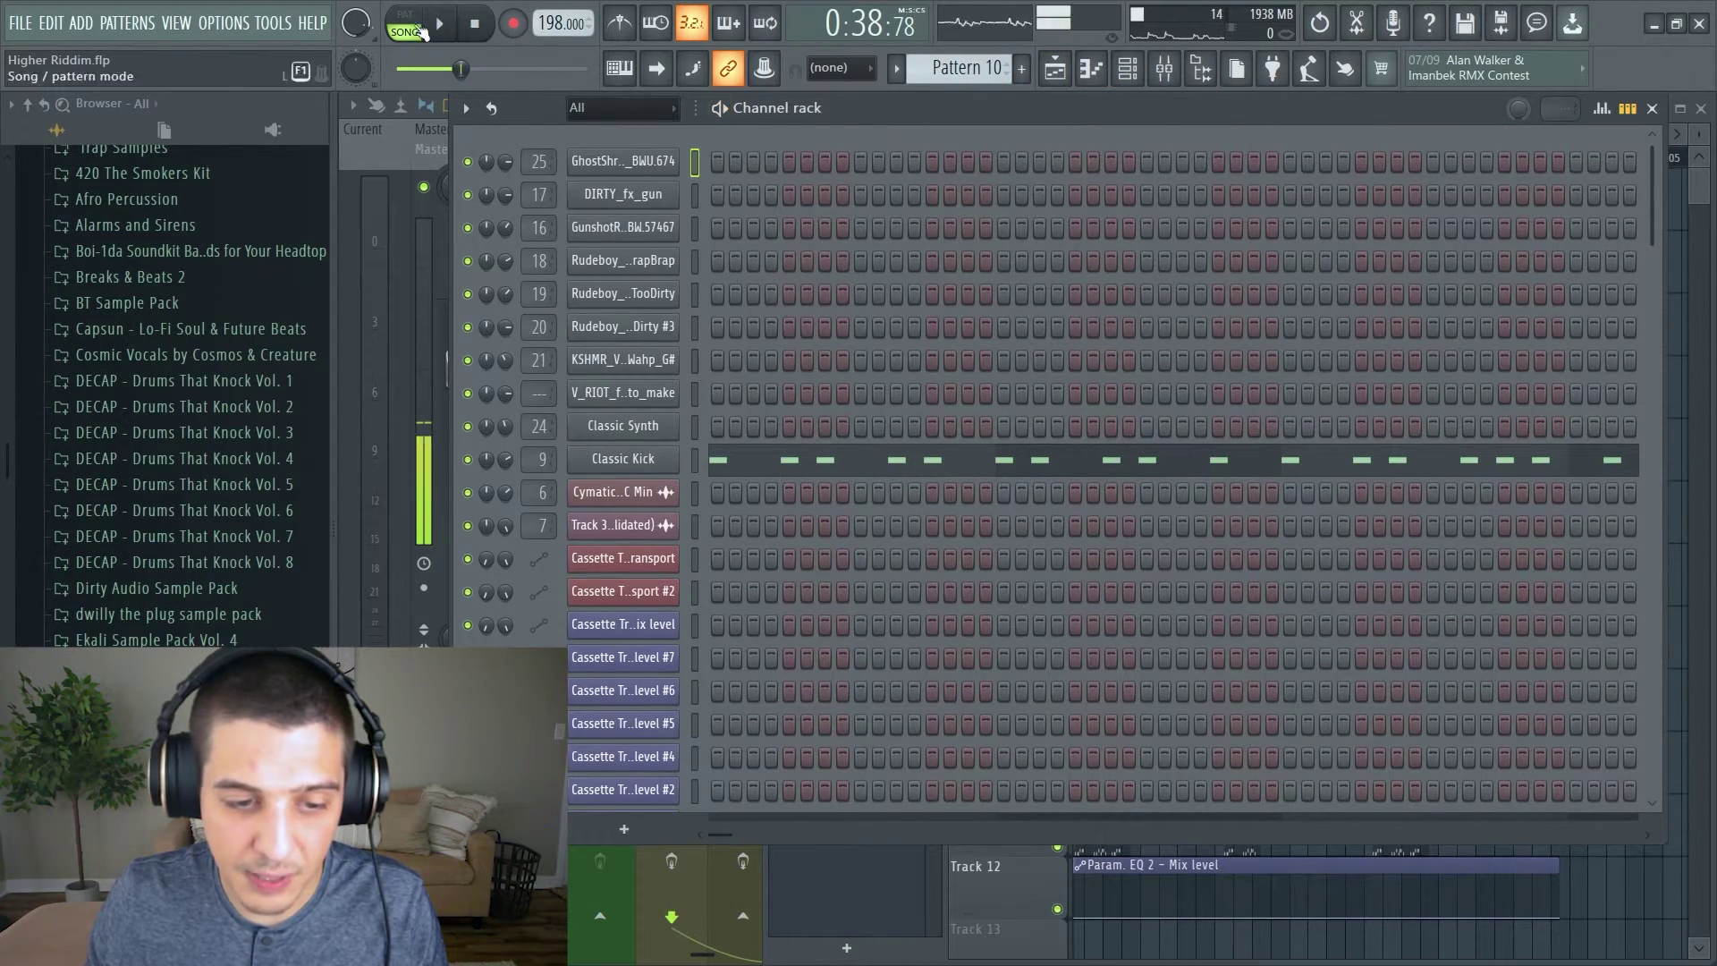
{"action": "key", "text": "l"}
Look through Pattern 10's channels, then examine the Classic Kick's notes in the piano roll and play the pattern.
{"action": "scroll", "coordinate": [915, 284], "scroll_direction": "down", "scroll_amount": 4}
{"action": "scroll", "coordinate": [920, 285], "scroll_direction": "up", "scroll_amount": 4}
{"action": "scroll", "coordinate": [890, 335], "scroll_direction": "down", "scroll_amount": 4}
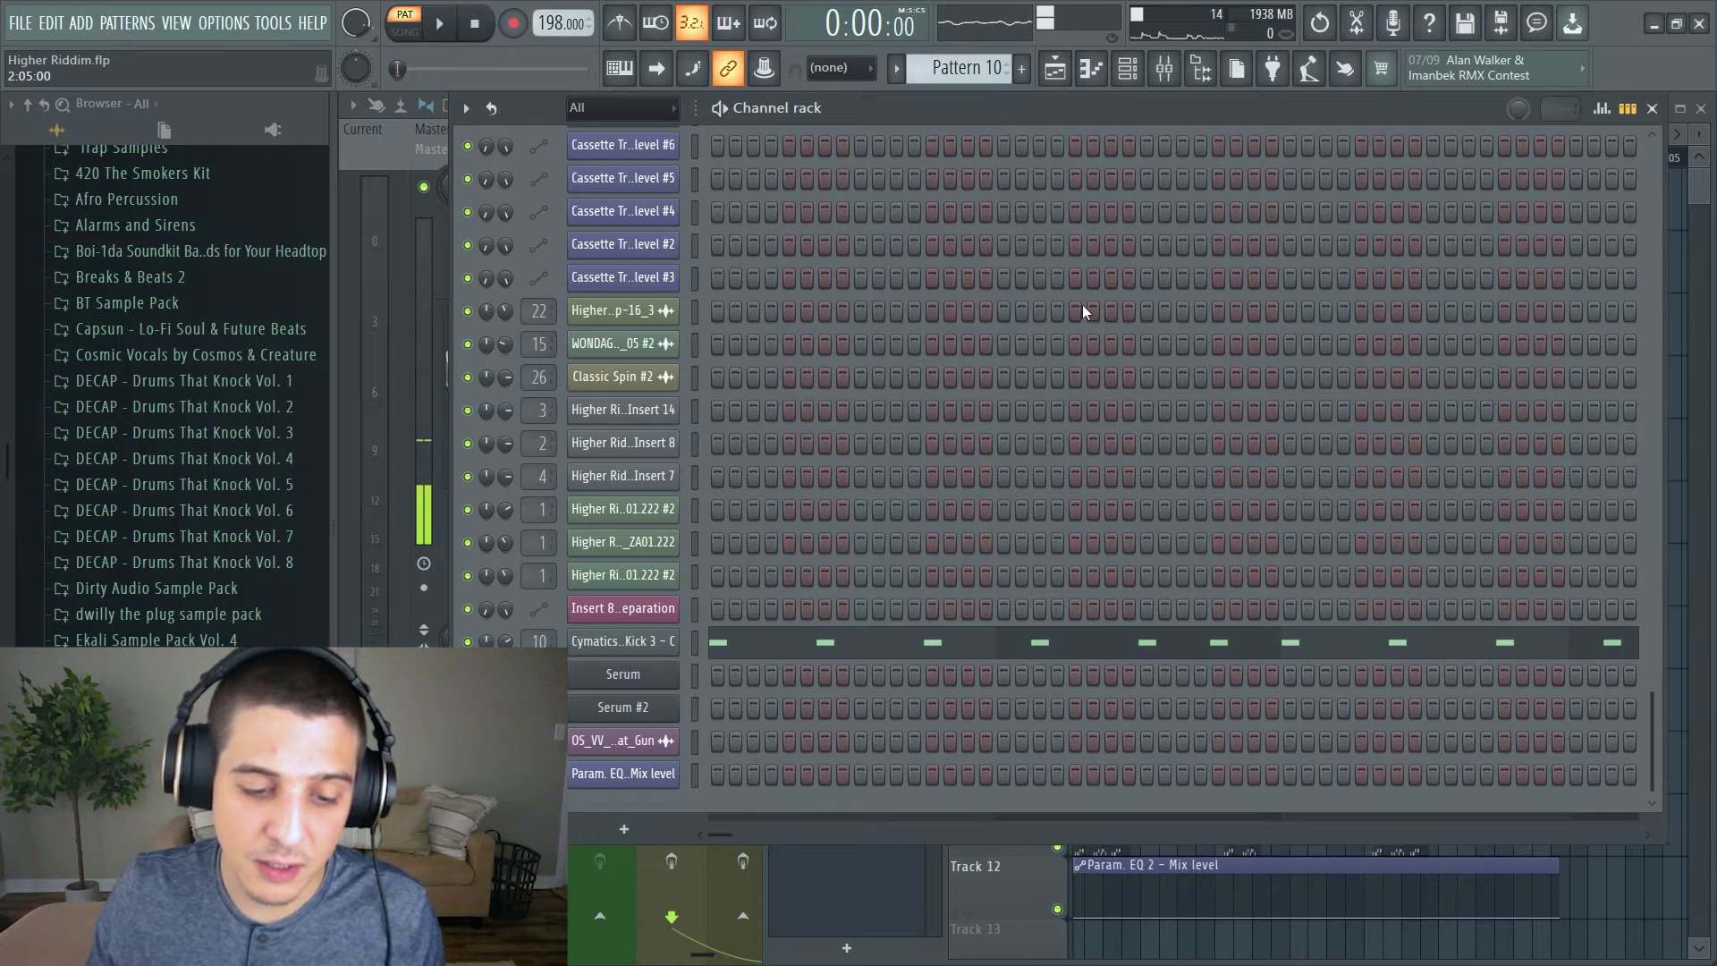
{"action": "scroll", "coordinate": [1073, 298], "scroll_direction": "up", "scroll_amount": 3}
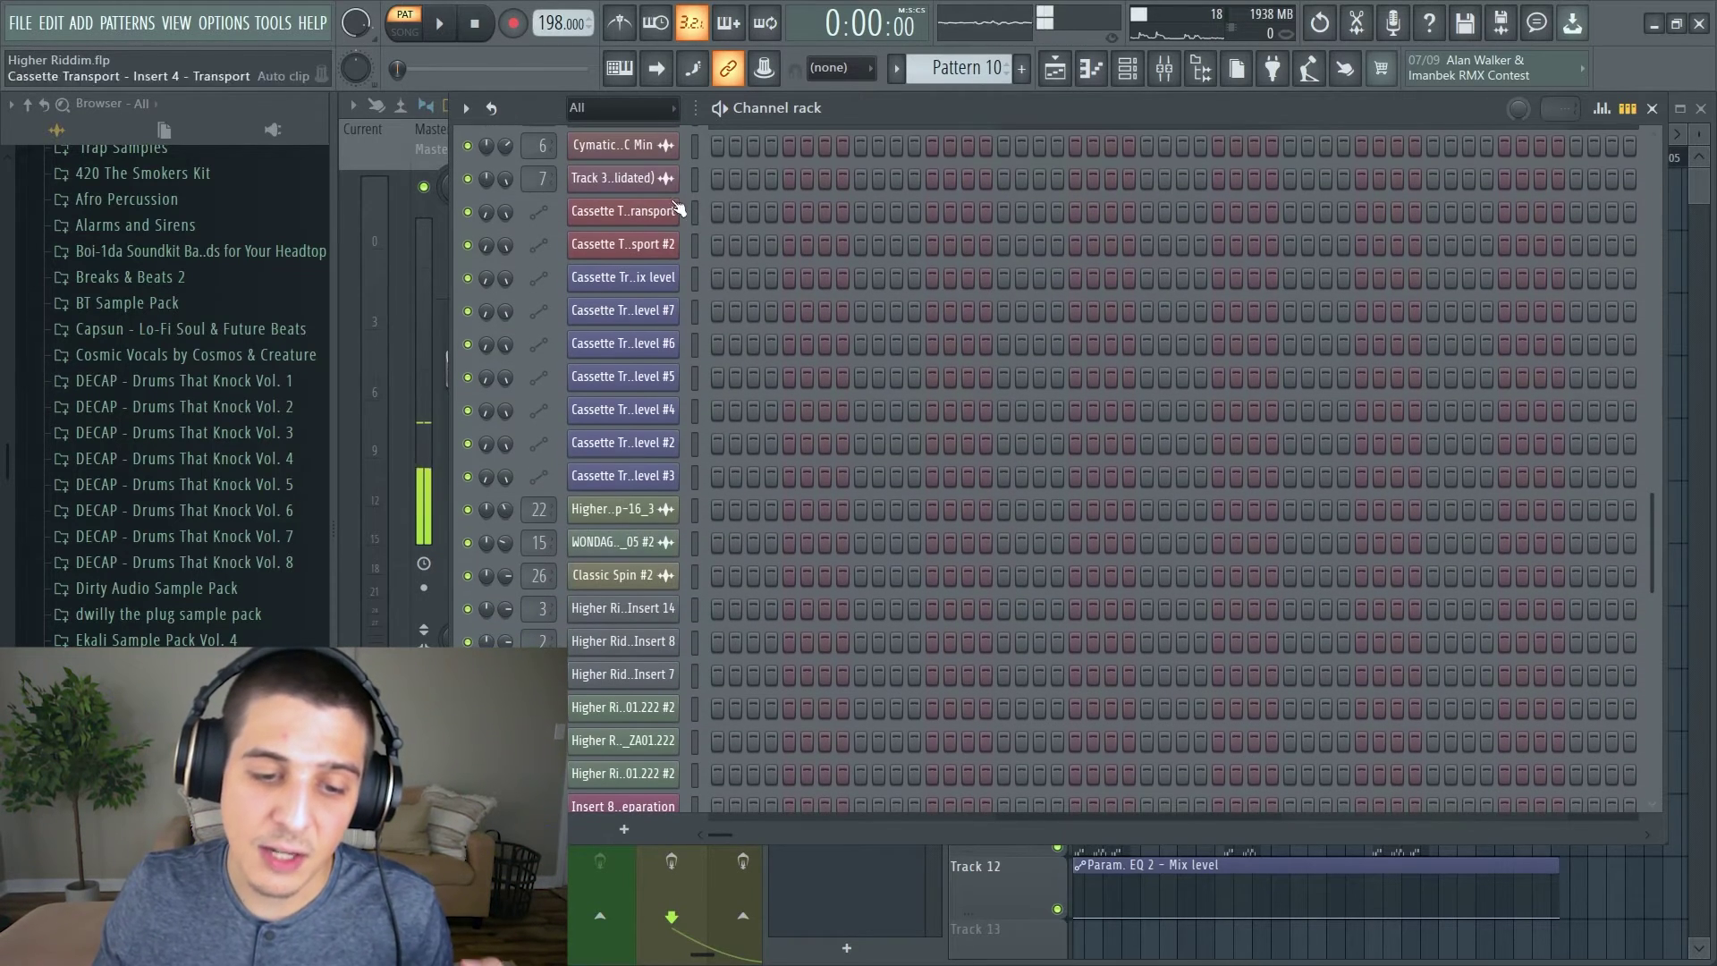
{"action": "scroll", "coordinate": [798, 220], "scroll_direction": "down", "scroll_amount": 3}
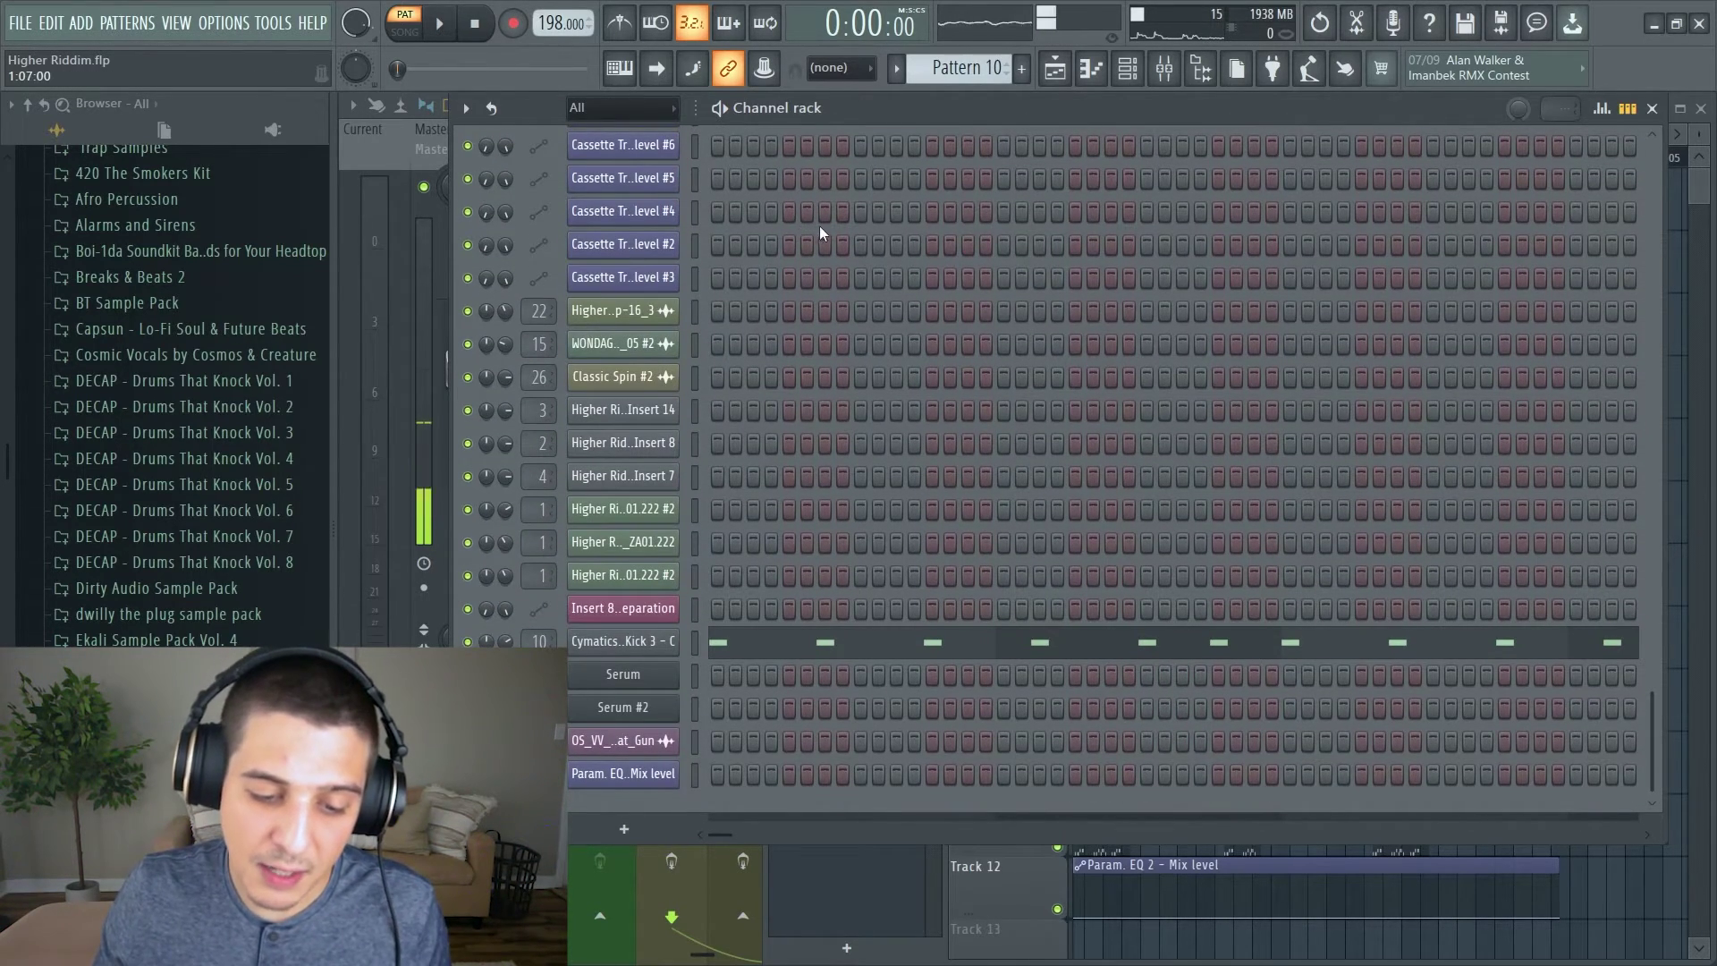
{"action": "scroll", "coordinate": [832, 234], "scroll_direction": "up", "scroll_amount": 15}
{"action": "left_click", "coordinate": [809, 416]}
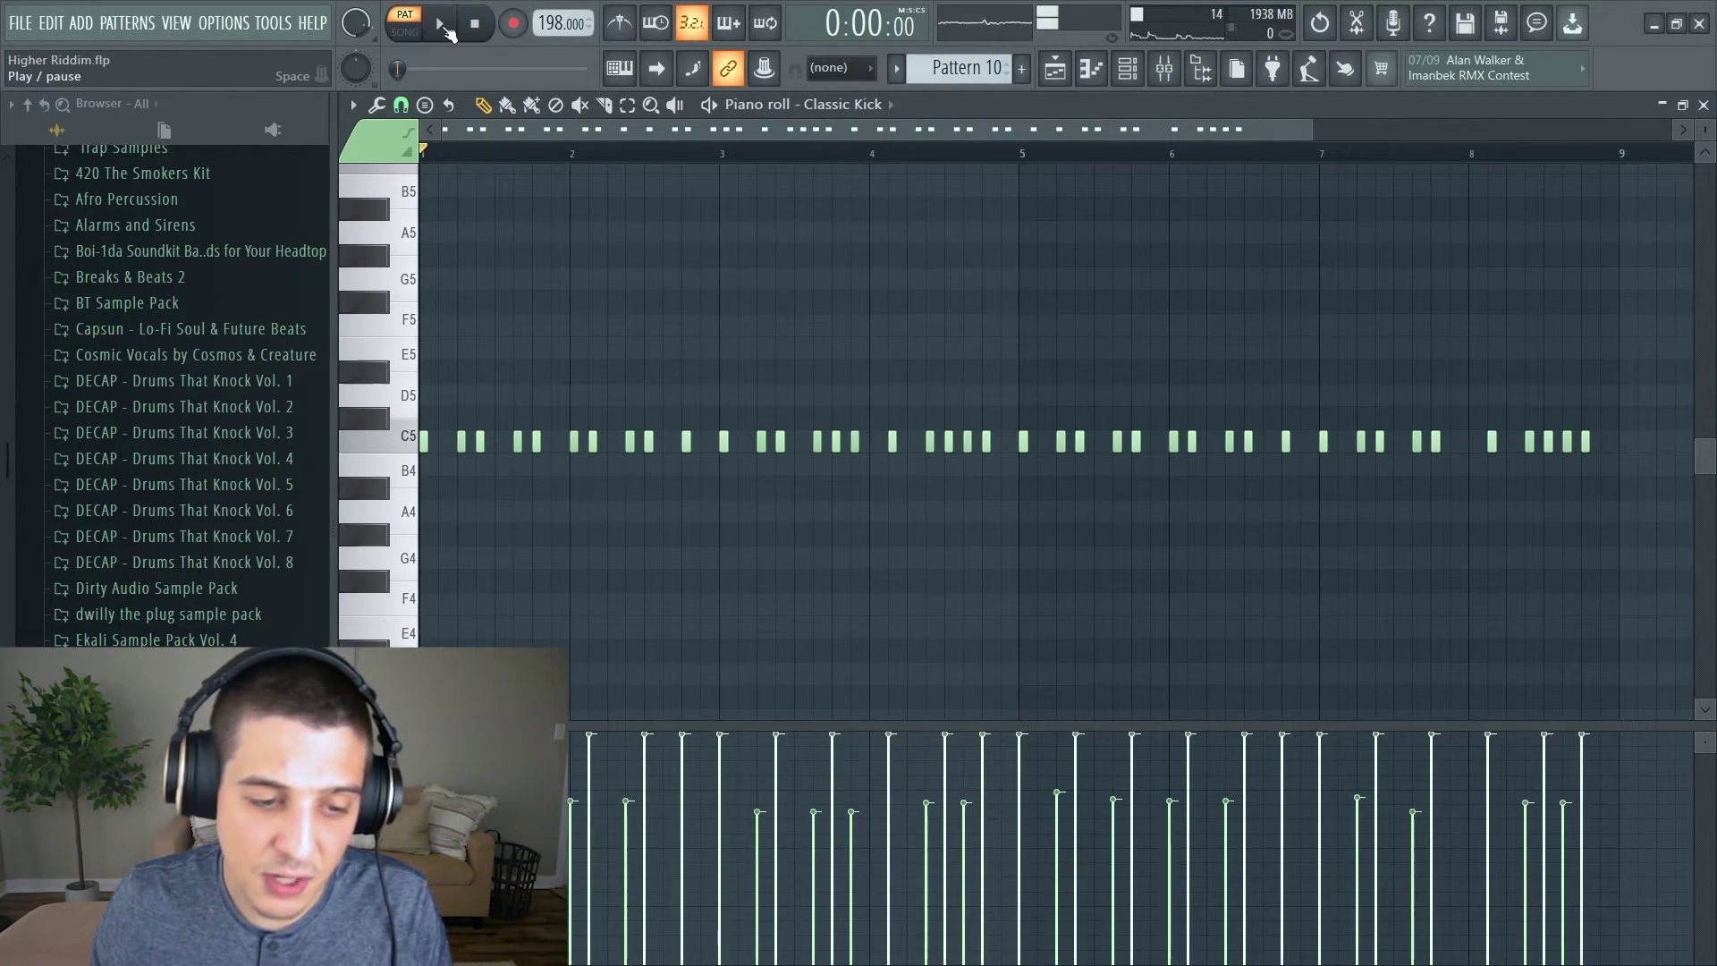
{"action": "left_click", "coordinate": [442, 25]}
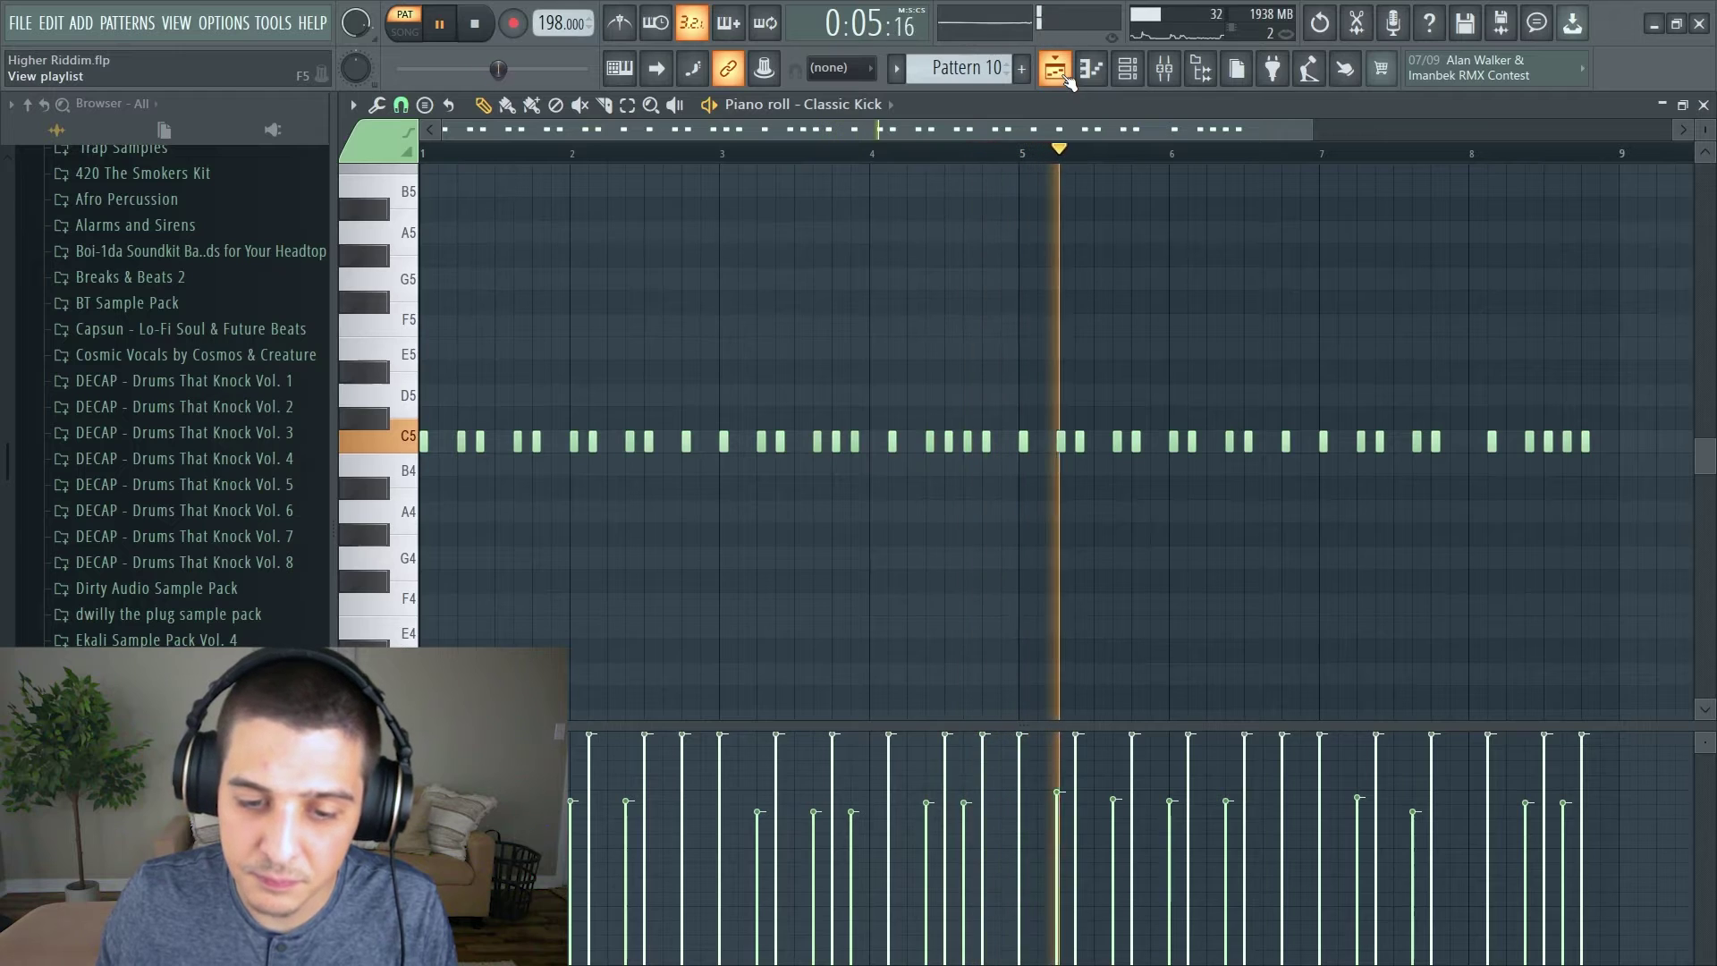
{"action": "key", "text": "space"}
Examine the full arrangement in the playlist, from the intro to the final section.
{"action": "left_click", "coordinate": [1055, 68]}
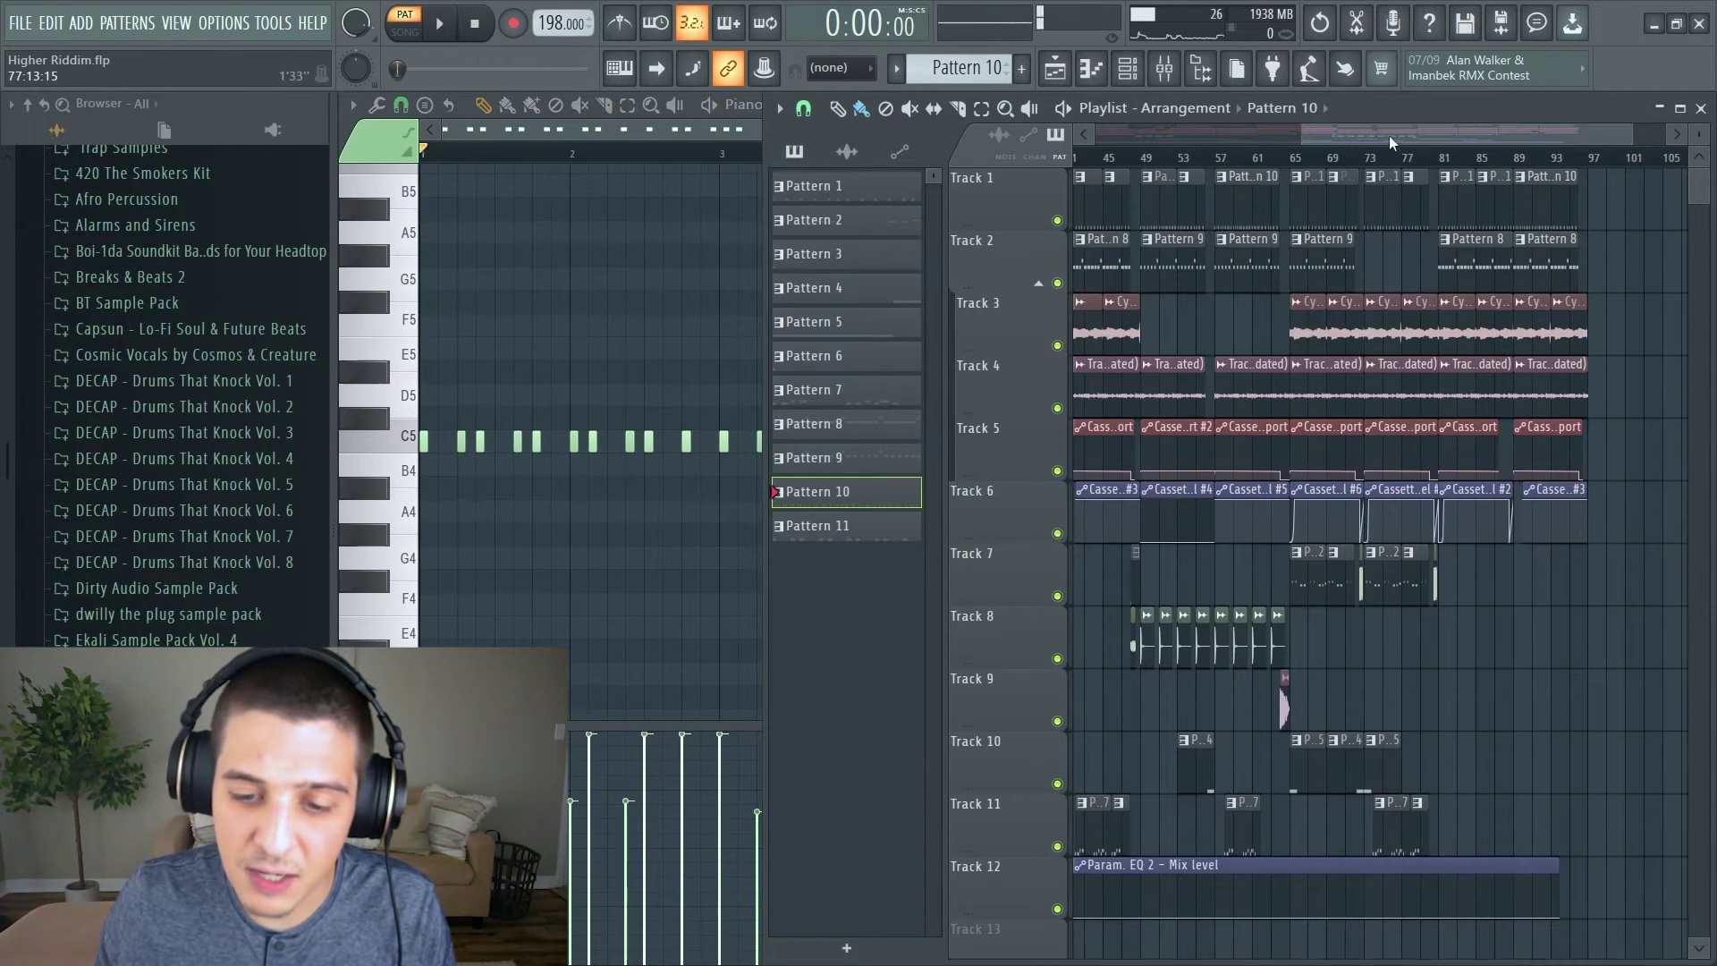
{"action": "left_click_drag", "start_coordinate": [1276, 134], "coordinate": [1087, 127]}
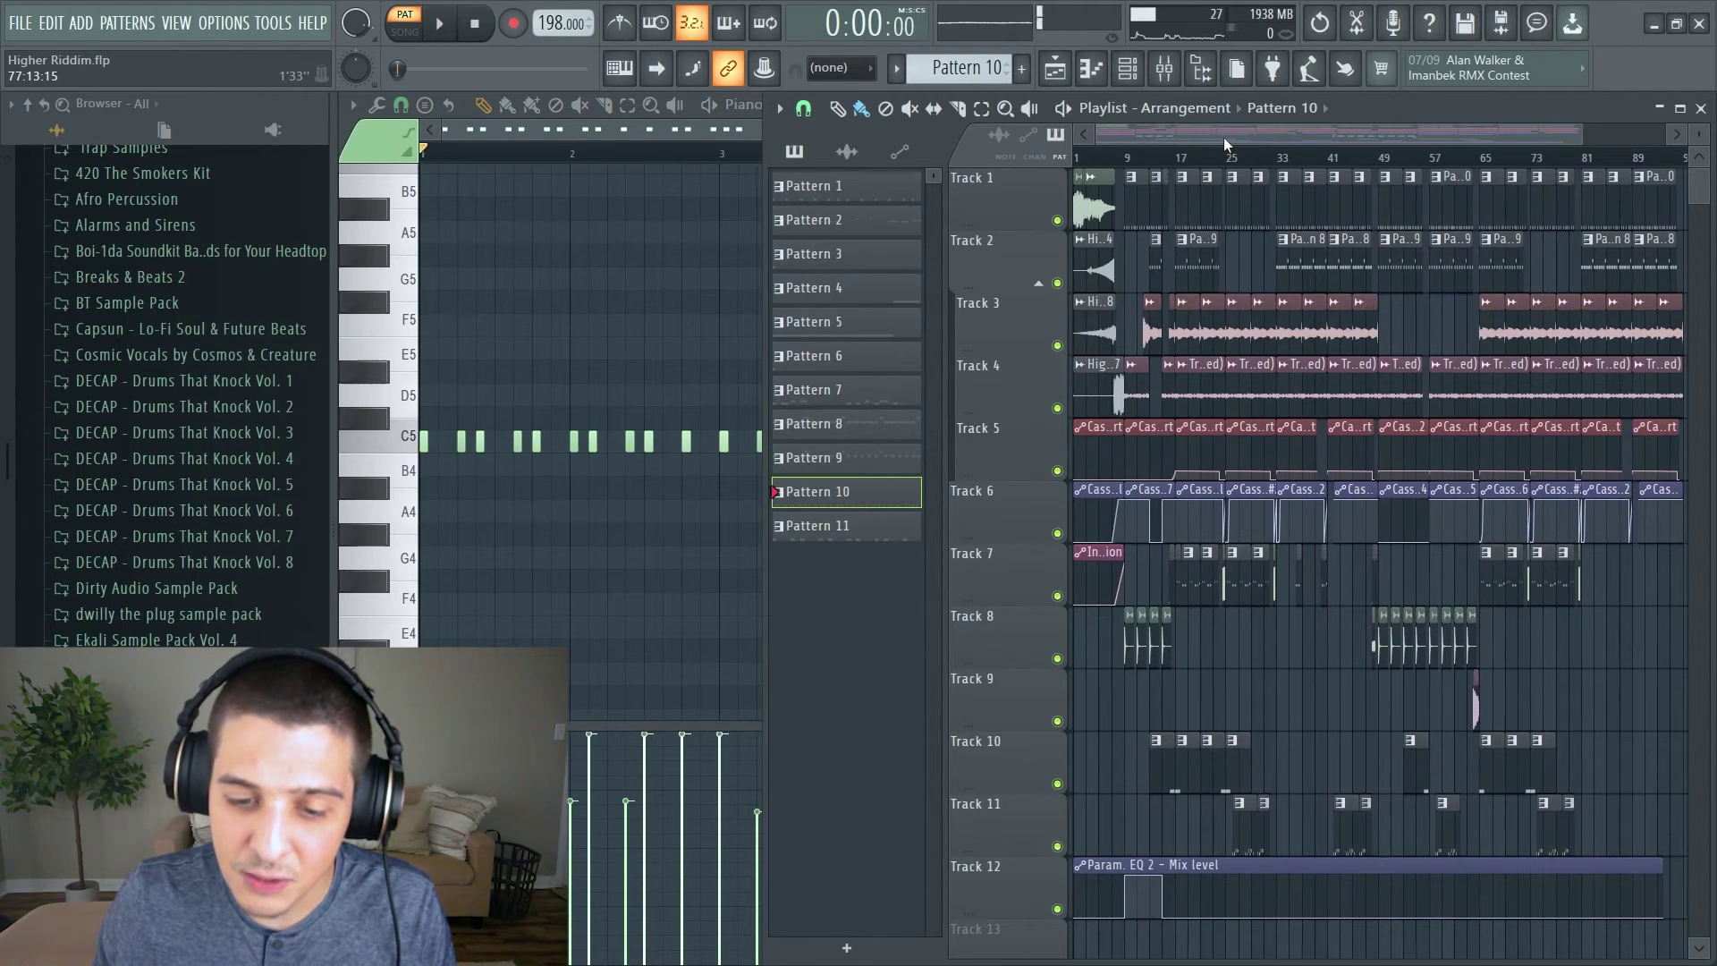
{"action": "left_click_drag", "start_coordinate": [1223, 137], "coordinate": [1293, 141]}
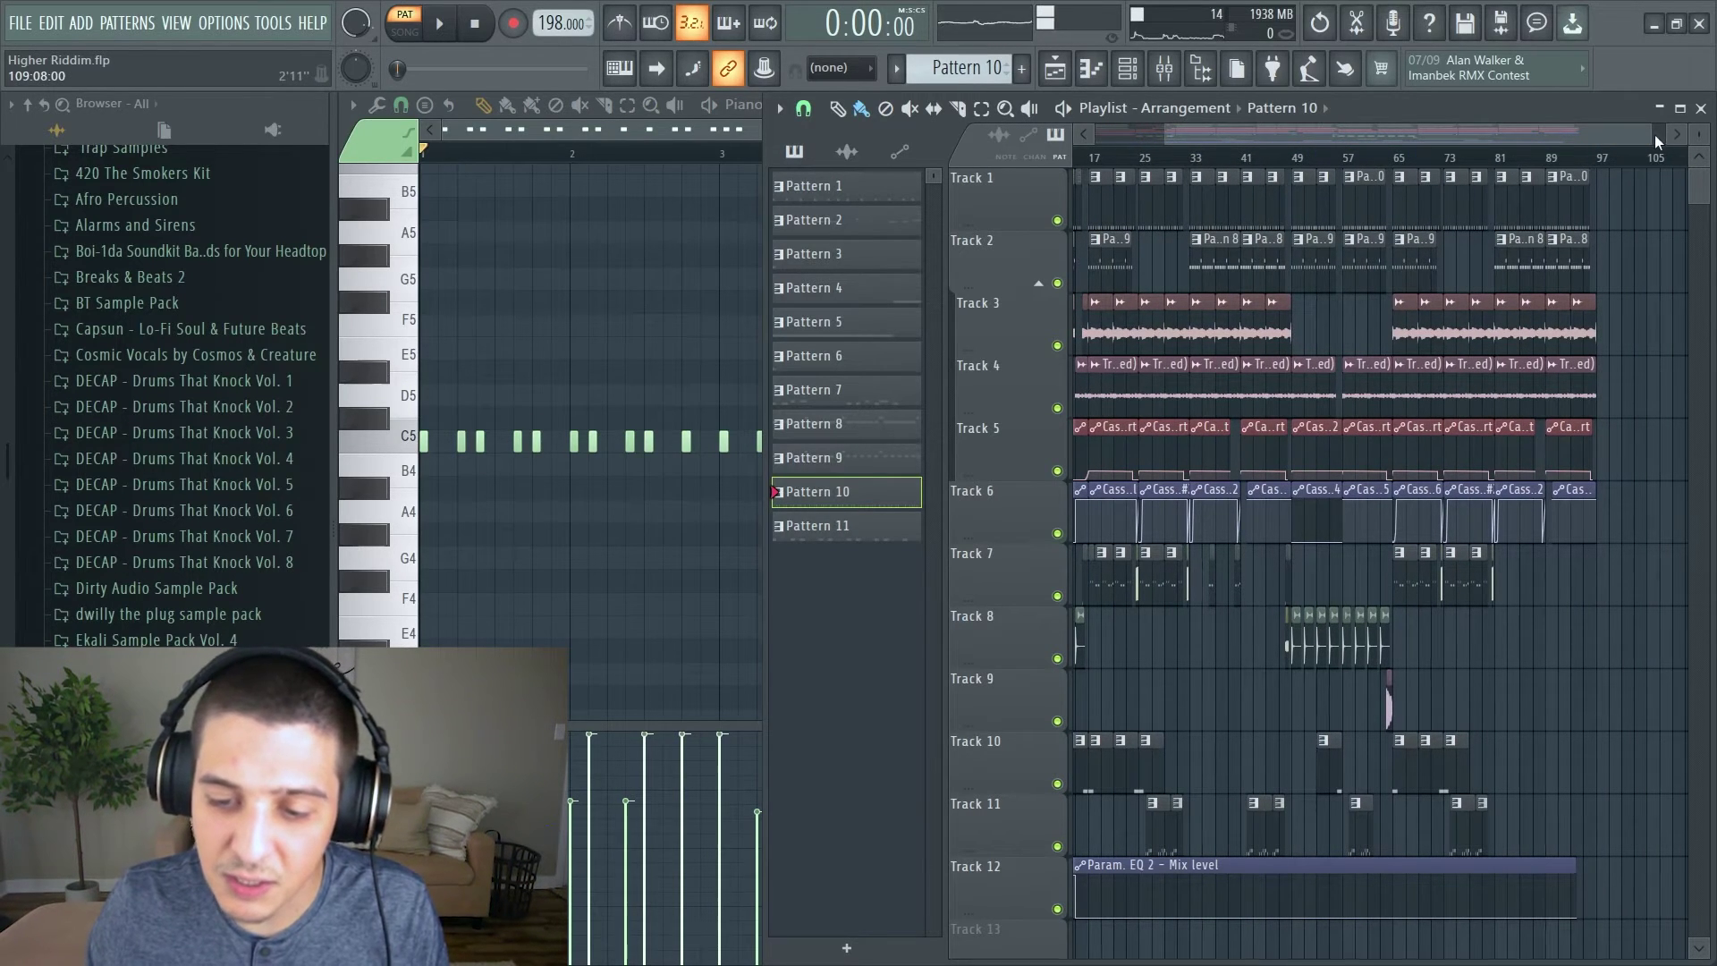
{"action": "left_click_drag", "start_coordinate": [1651, 134], "coordinate": [1505, 134]}
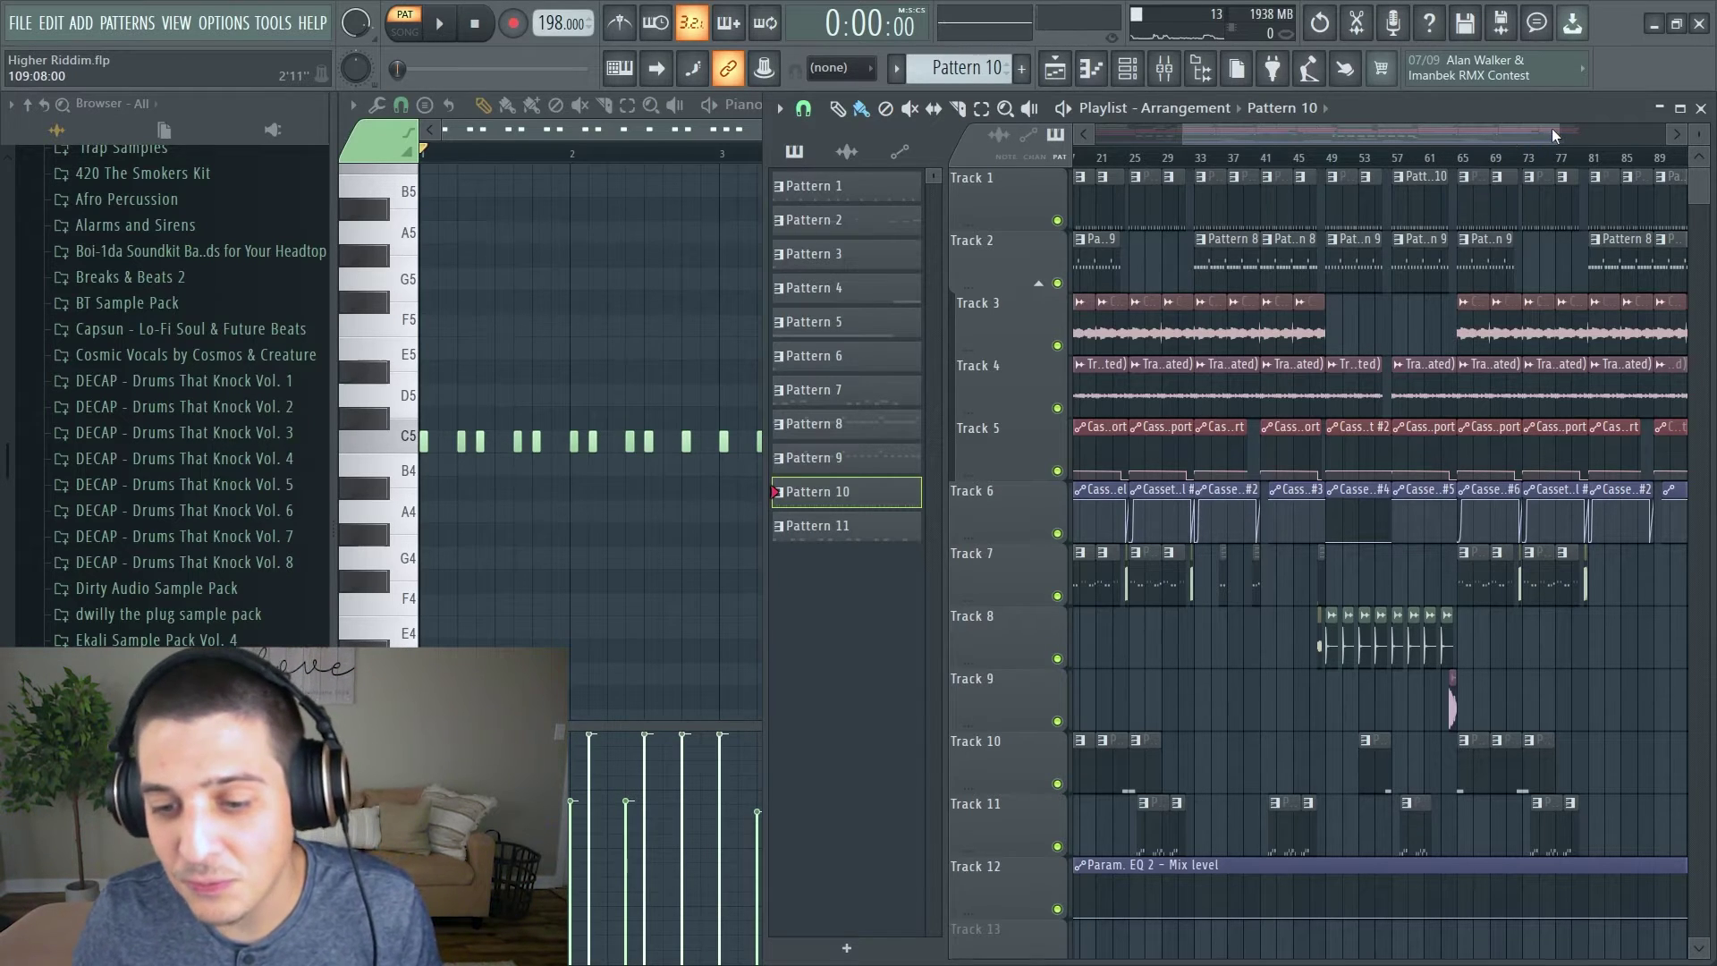
{"action": "left_click_drag", "start_coordinate": [1552, 132], "coordinate": [1585, 138]}
{"action": "scroll", "coordinate": [1196, 182], "scroll_direction": "left", "scroll_amount": 2}
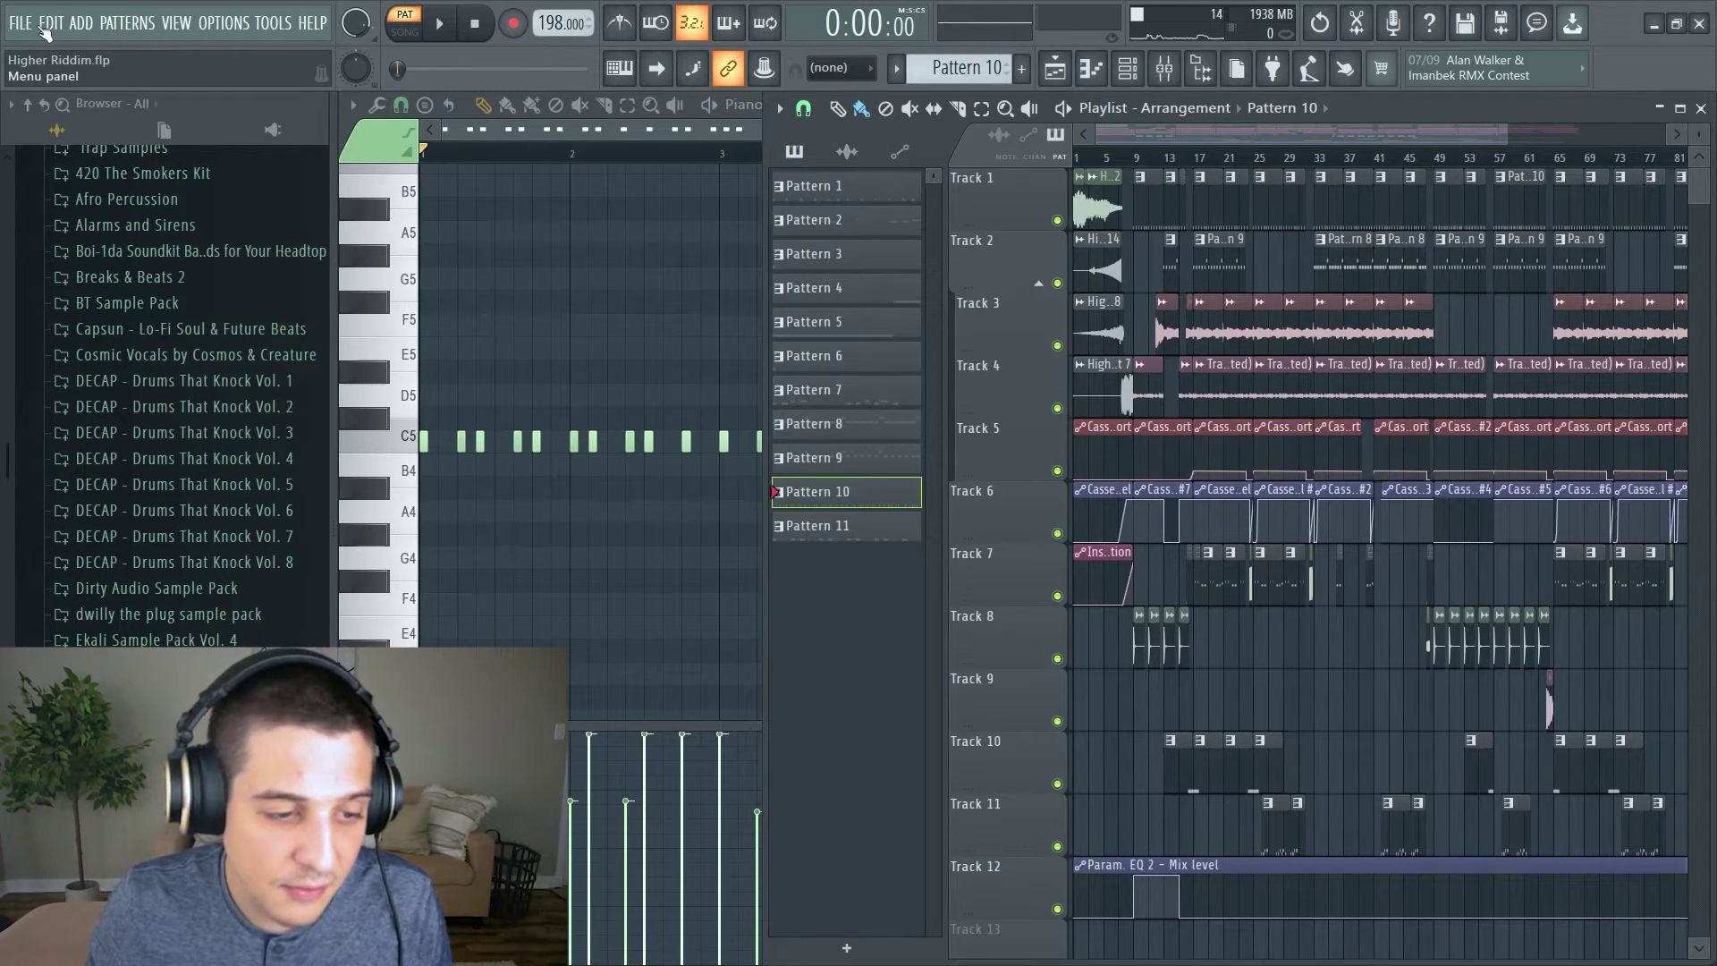
{"action": "left_click_drag", "start_coordinate": [1509, 134], "coordinate": [1616, 145]}
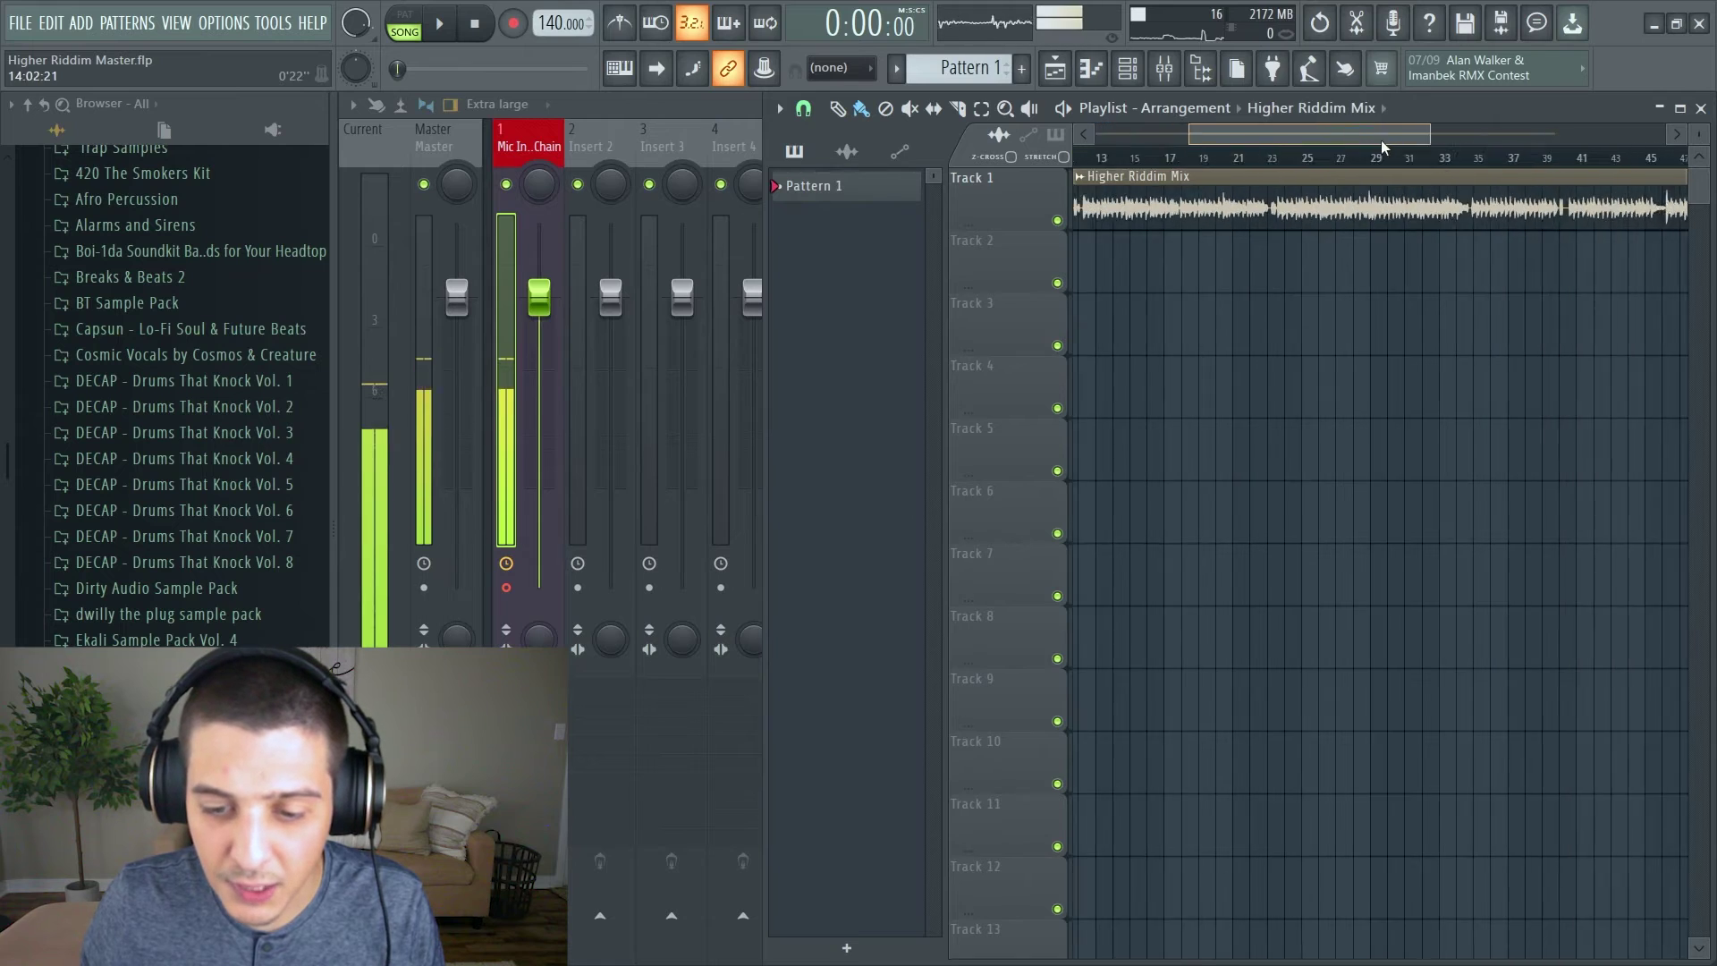
In Higher Riddim Master, set the tempo to 198 BPM and add markers Intro at bar 1, Get up at bar 9 and Verse 1 at bar 17.
{"action": "left_click_drag", "start_coordinate": [1360, 134], "coordinate": [1302, 136]}
{"action": "left_click_drag", "start_coordinate": [1156, 145], "coordinate": [1166, 145]}
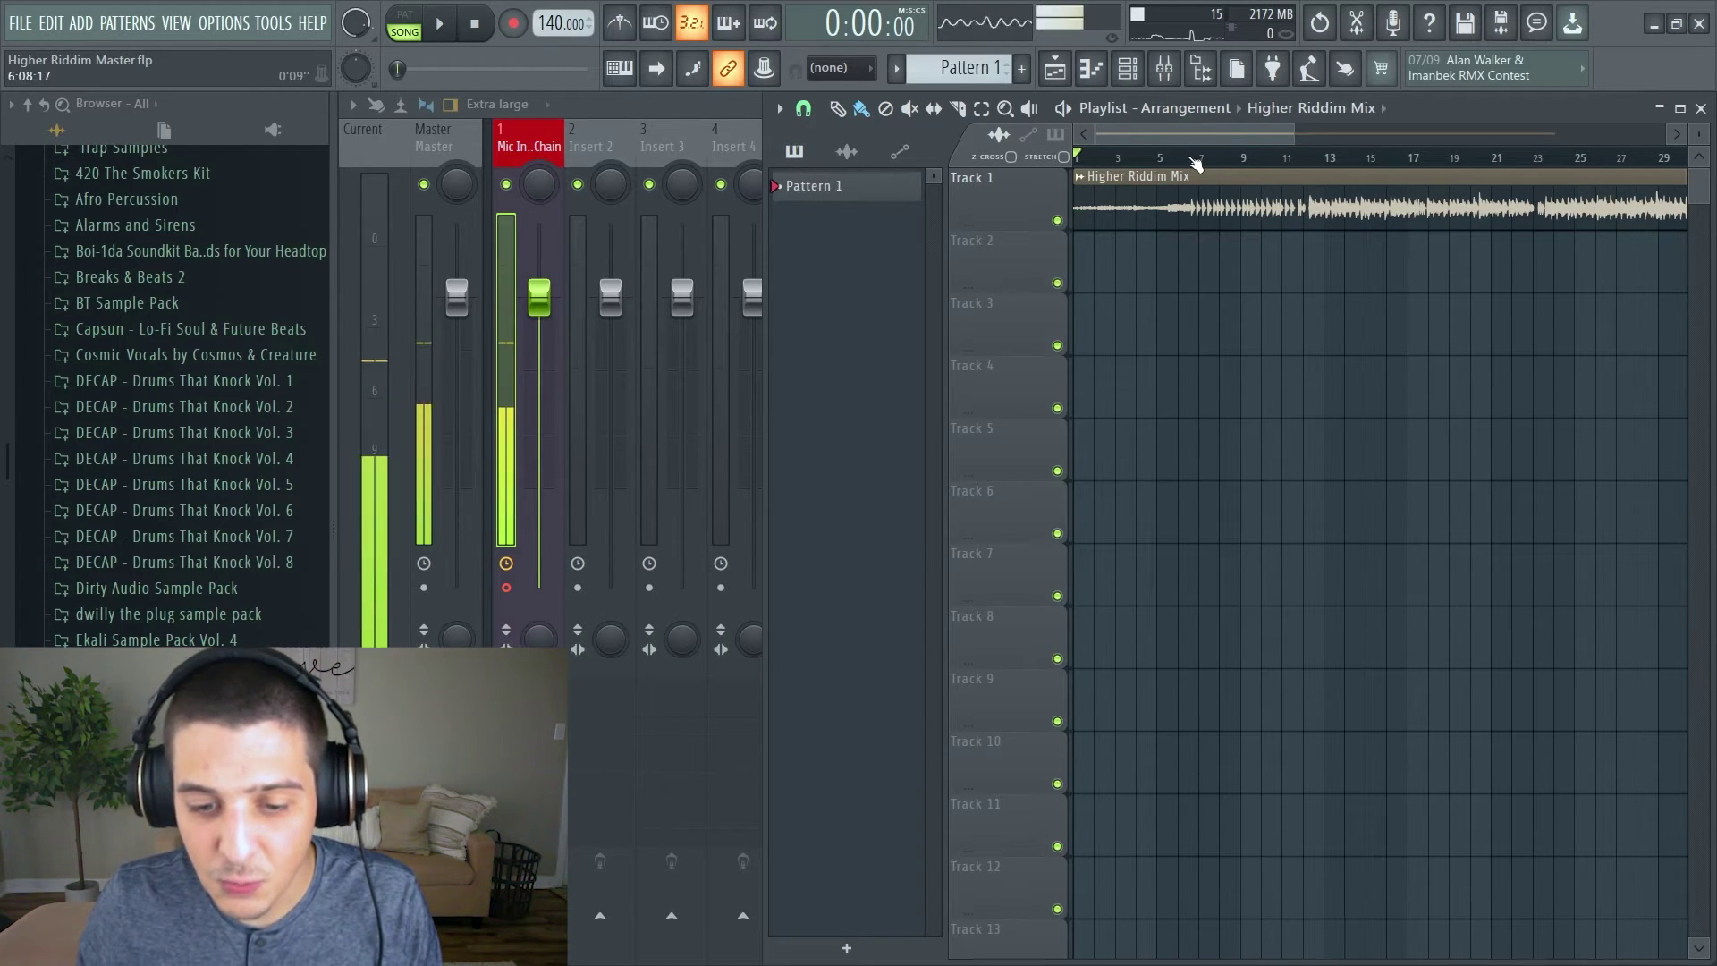
{"action": "left_click", "coordinate": [1206, 161]}
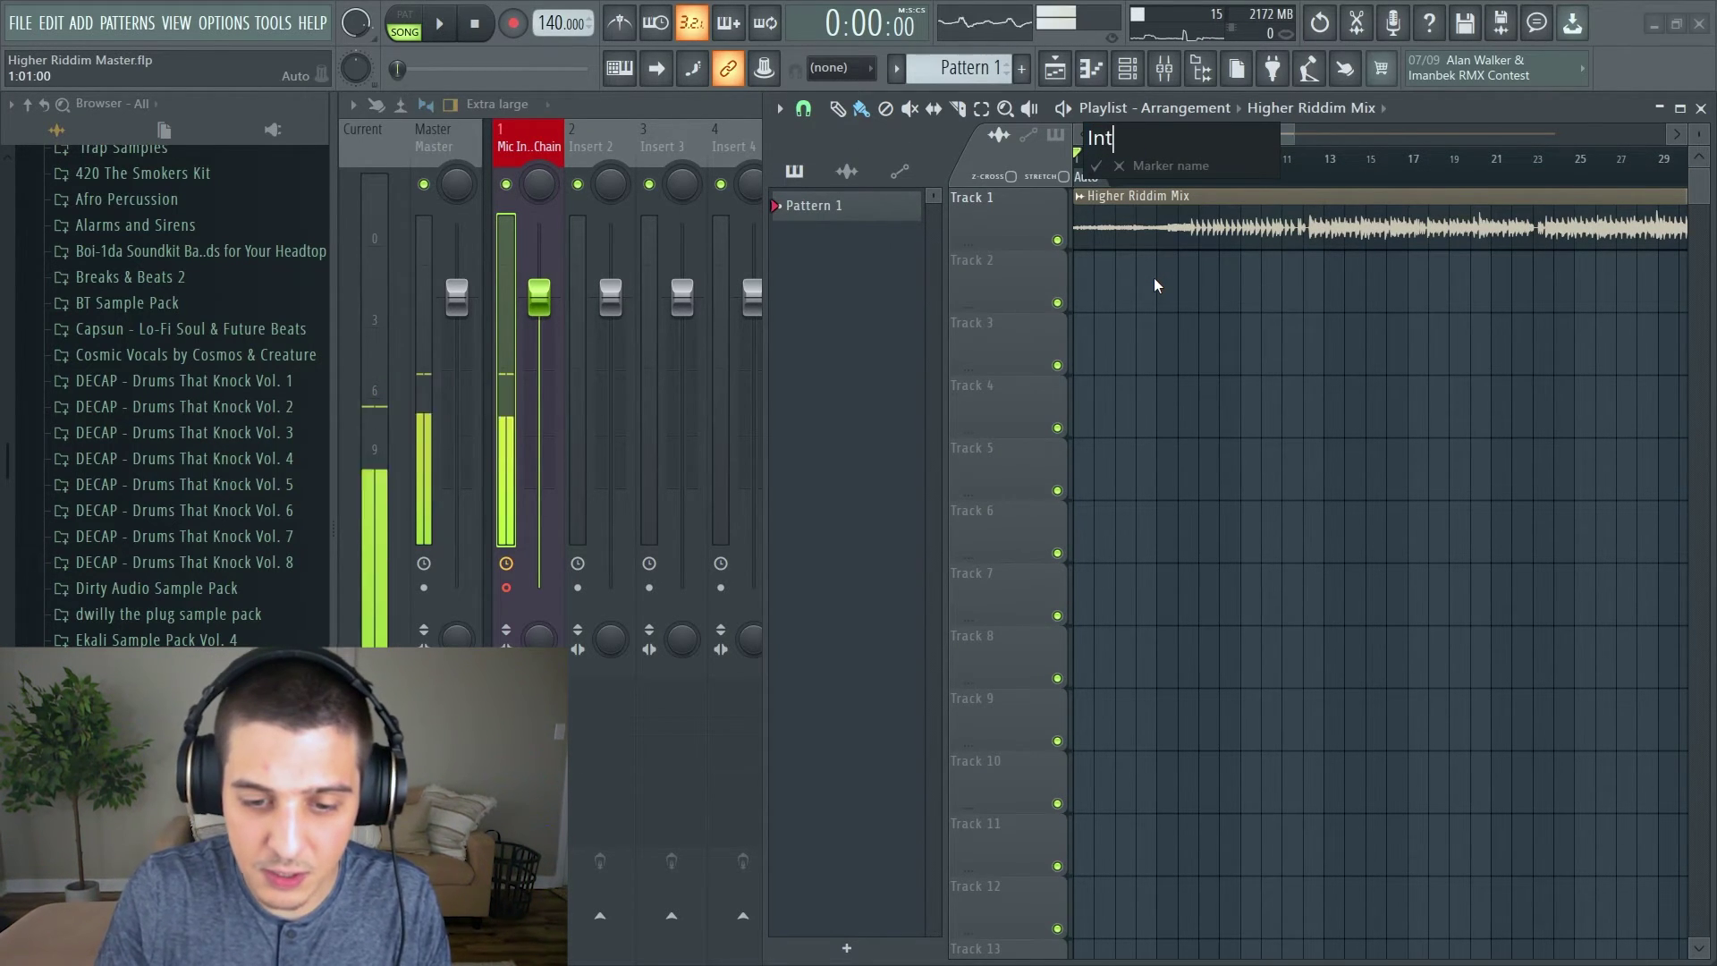
{"action": "key", "text": "alt+t"}
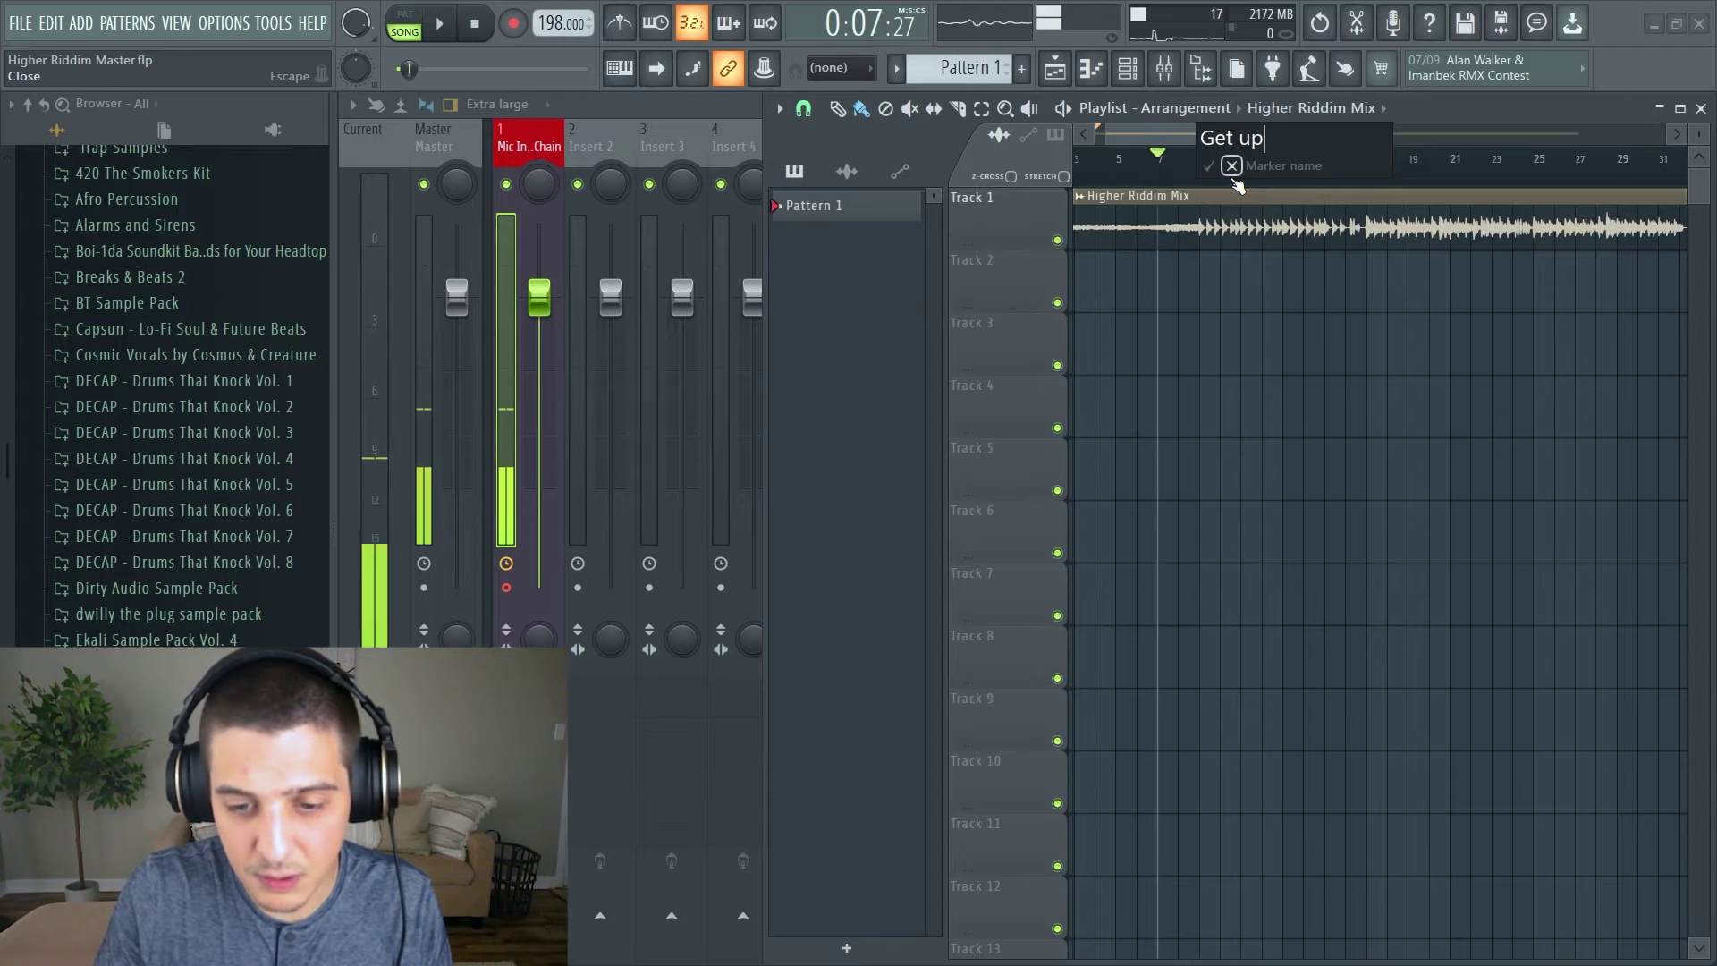
{"action": "key", "text": "Return"}
{"action": "scroll", "coordinate": [1112, 141], "scroll_direction": "right", "scroll_amount": 4}
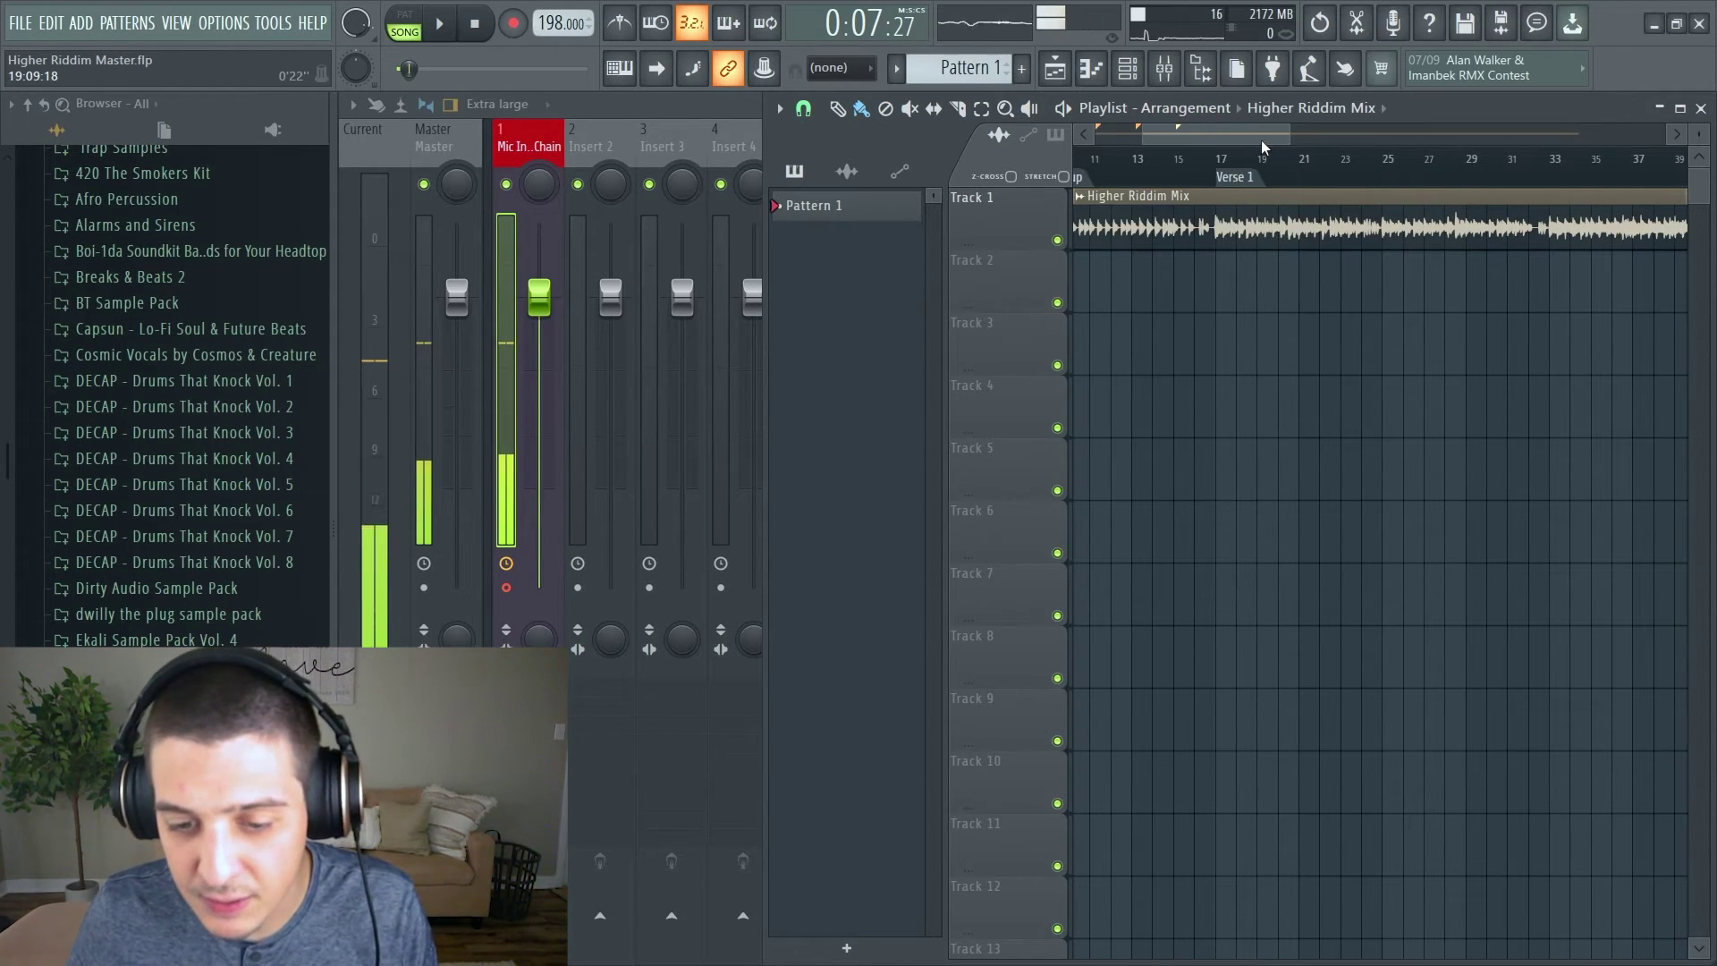
Add a playlist marker named Foundational at bar 33 of the Higher Riddim Mix.
{"action": "scroll", "coordinate": [1261, 140], "scroll_direction": "right", "scroll_amount": 2}
{"action": "scroll", "coordinate": [1272, 138], "scroll_direction": "down", "scroll_amount": 2}
{"action": "right_click", "coordinate": [1300, 175]}
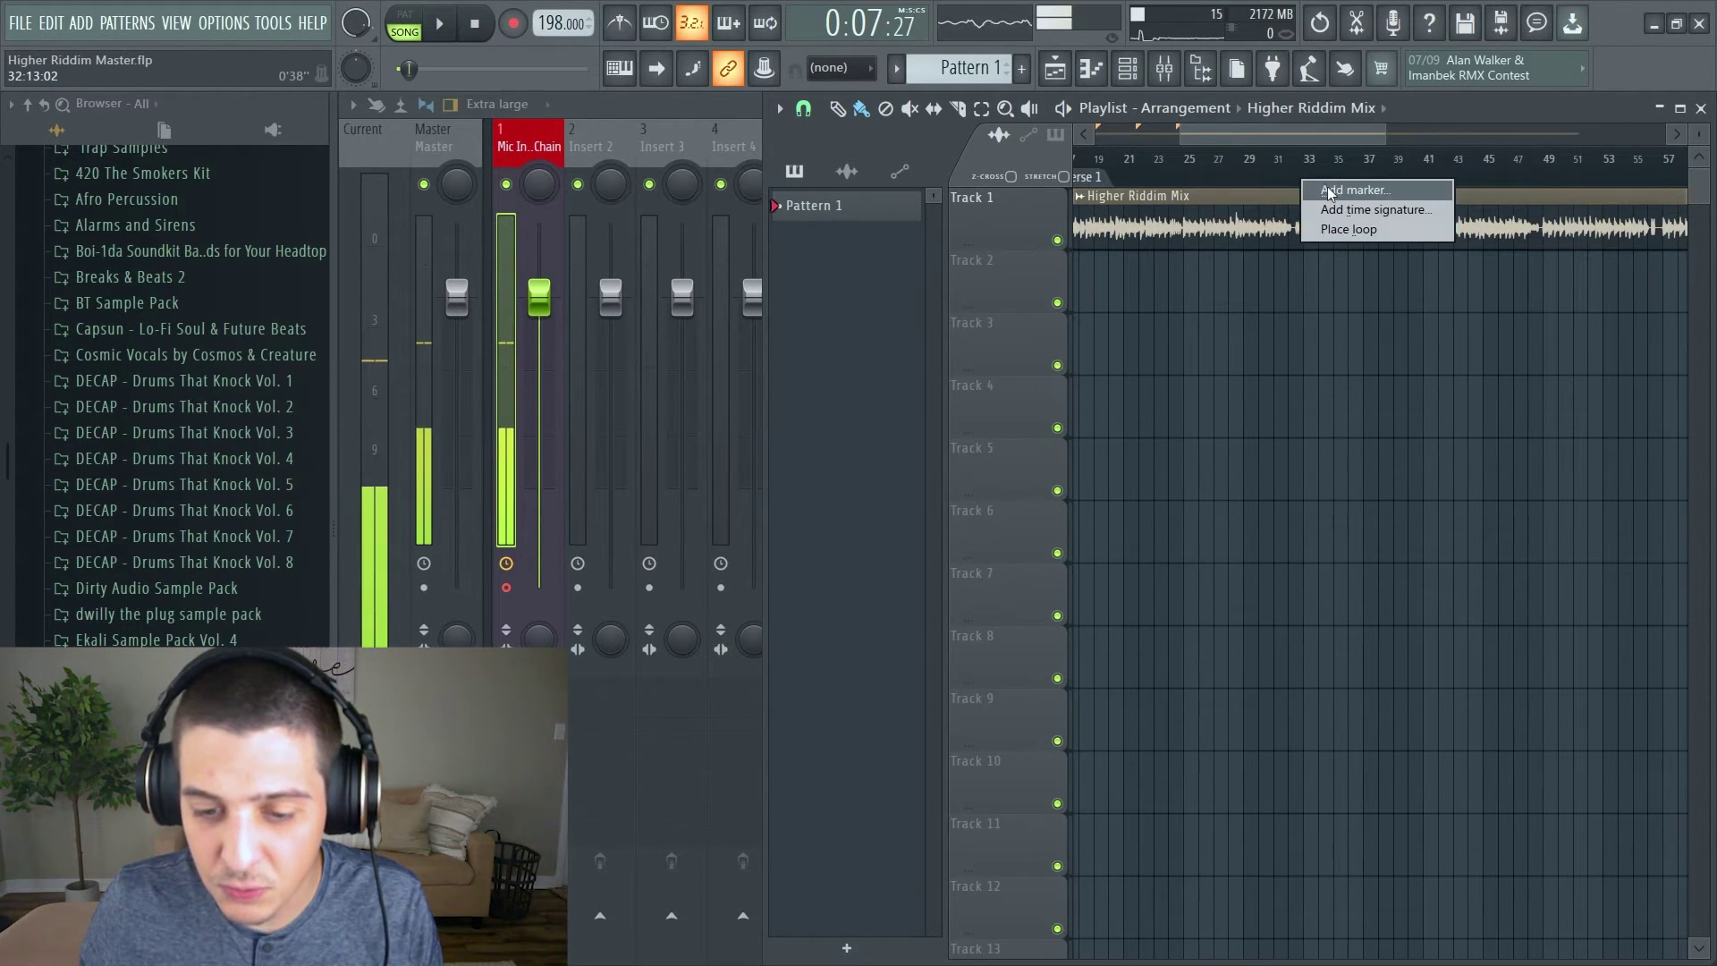
{"action": "left_click", "coordinate": [1331, 191]}
{"action": "type", "text": "Founda"}
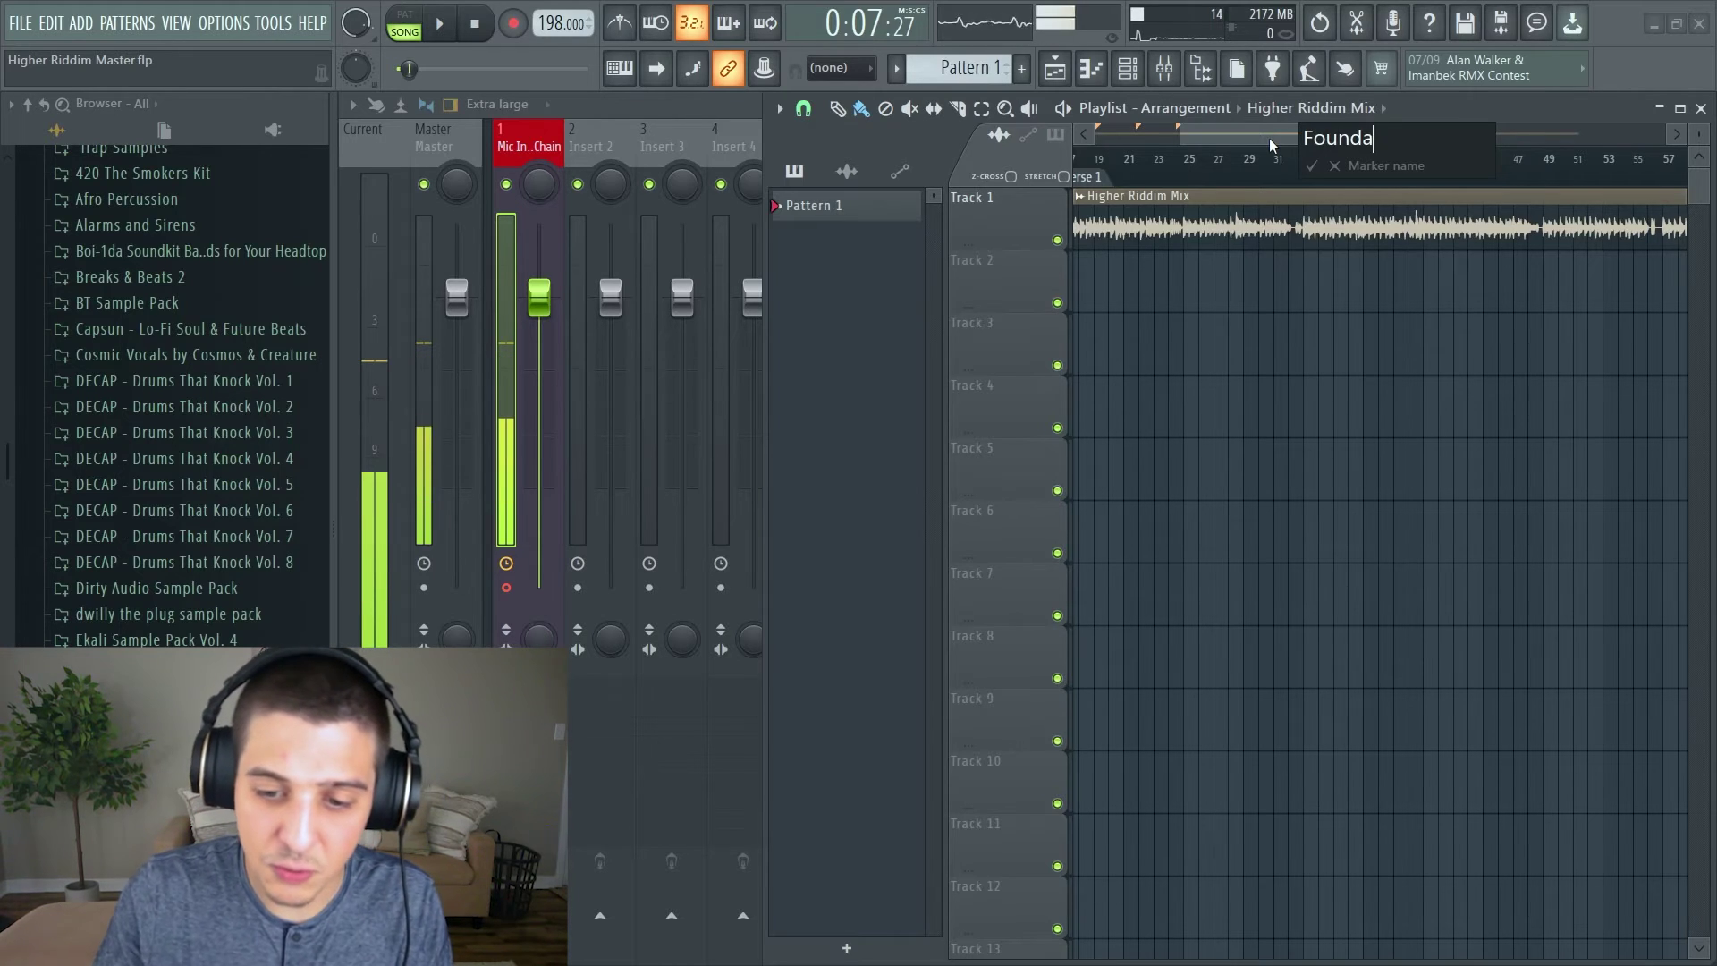
{"action": "type", "text": "tional"}
{"action": "key", "text": "Return"}
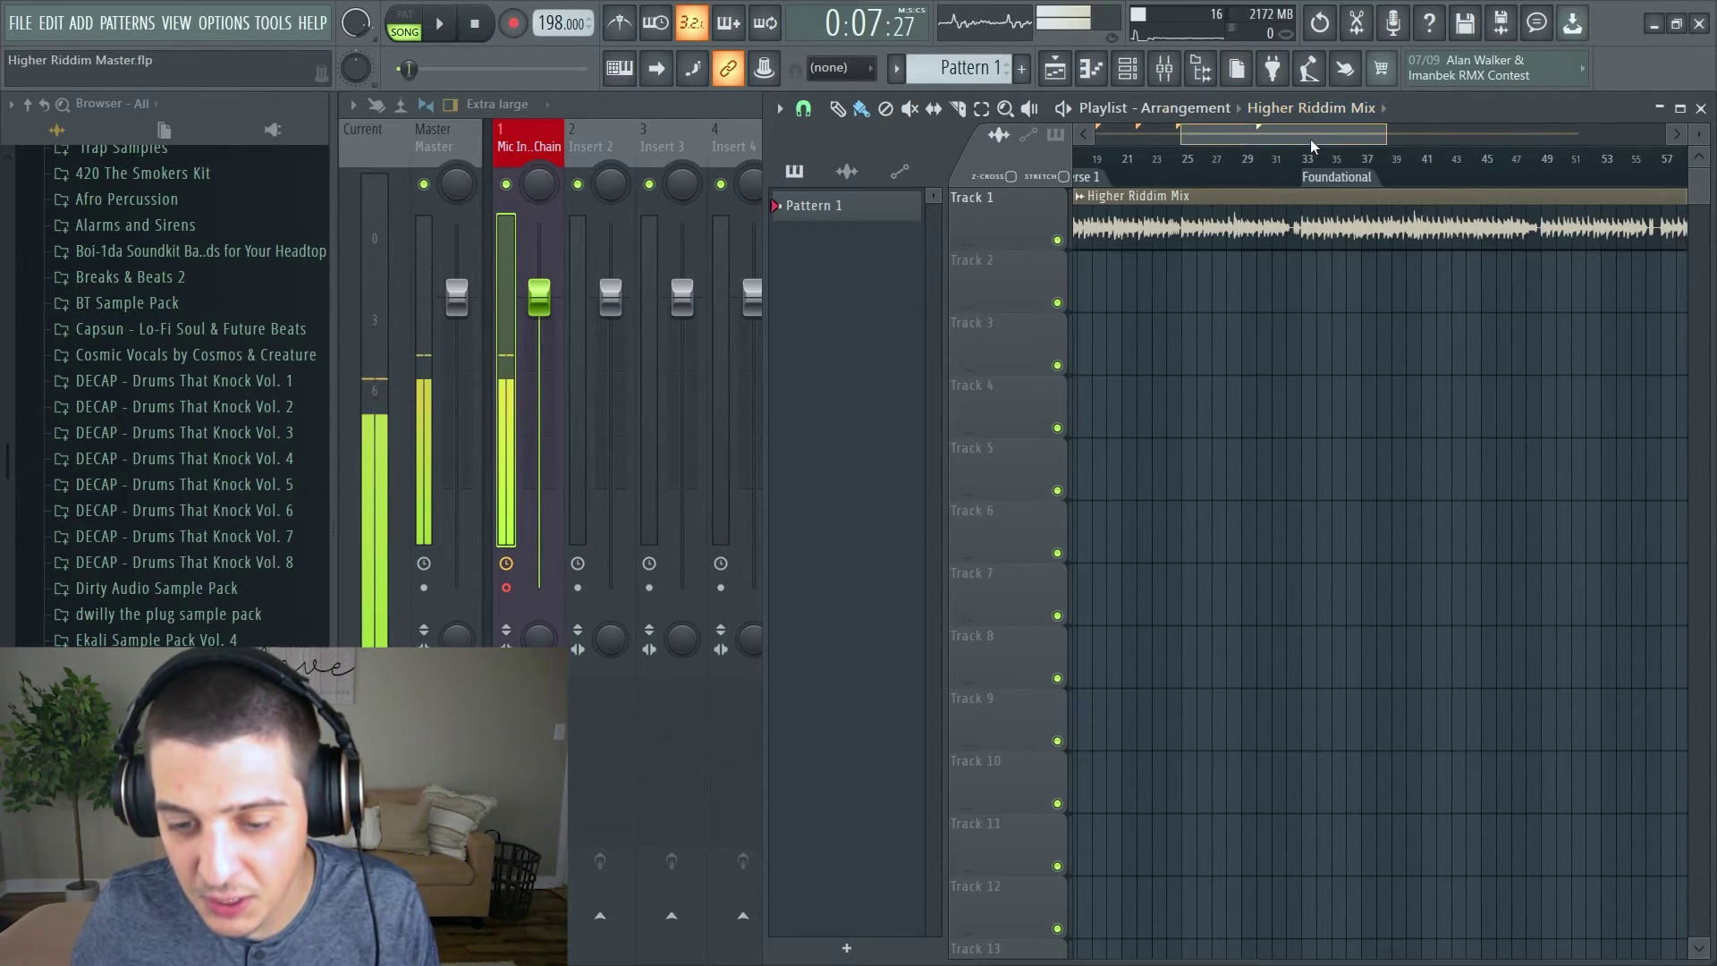
Add a playlist marker named Mod Section at bar 49 of the Higher Riddim Mix.
{"action": "scroll", "coordinate": [1355, 137], "scroll_direction": "right", "scroll_amount": 2}
{"action": "scroll", "coordinate": [1369, 131], "scroll_direction": "down", "scroll_amount": 2}
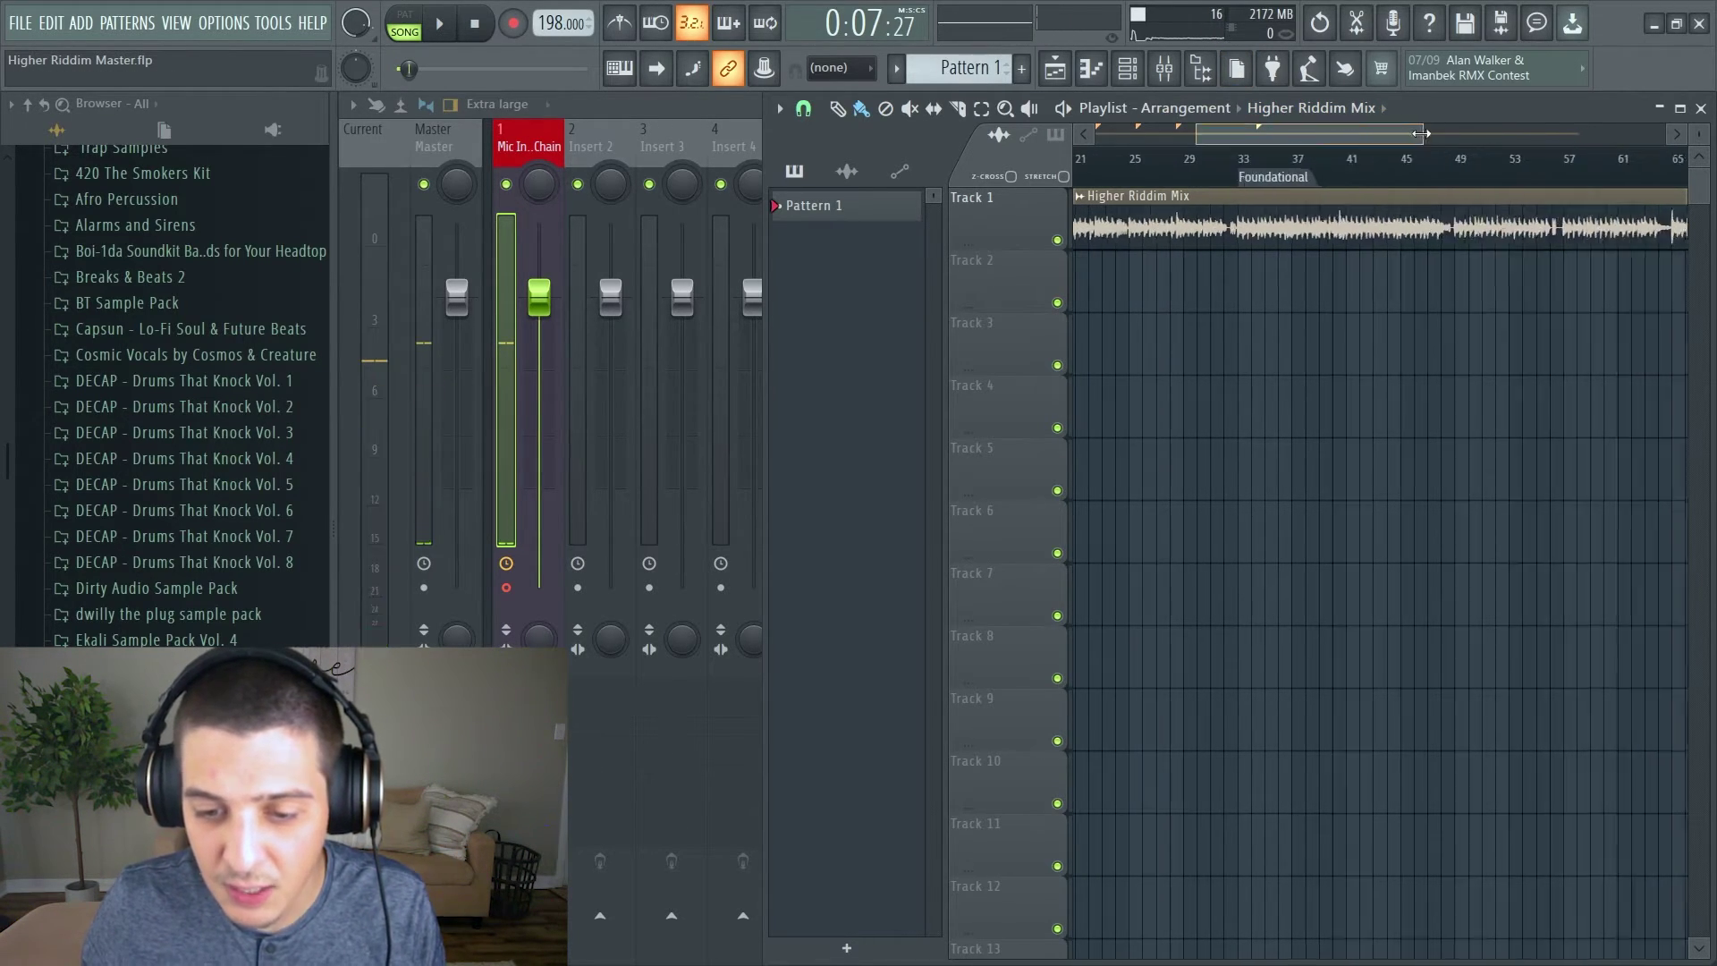
{"action": "scroll", "coordinate": [1431, 133], "scroll_direction": "down", "scroll_amount": 1}
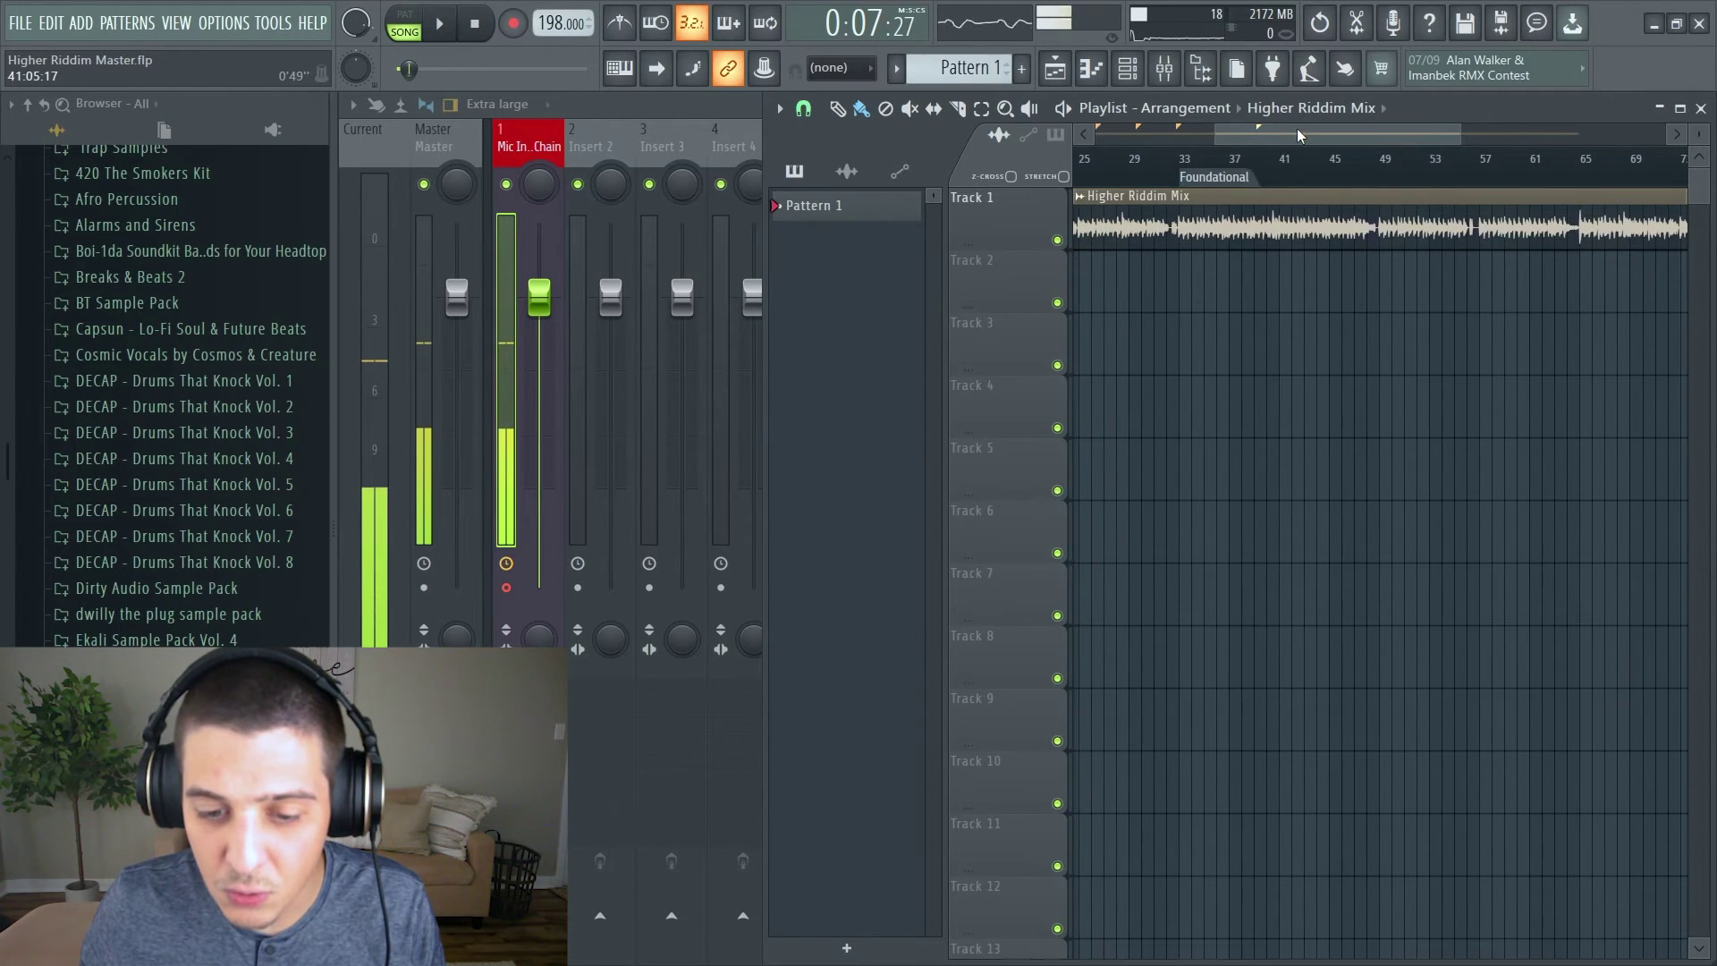
{"action": "scroll", "coordinate": [1296, 127], "scroll_direction": "right", "scroll_amount": 3}
{"action": "right_click", "coordinate": [1197, 178]}
{"action": "left_click", "coordinate": [1234, 191]}
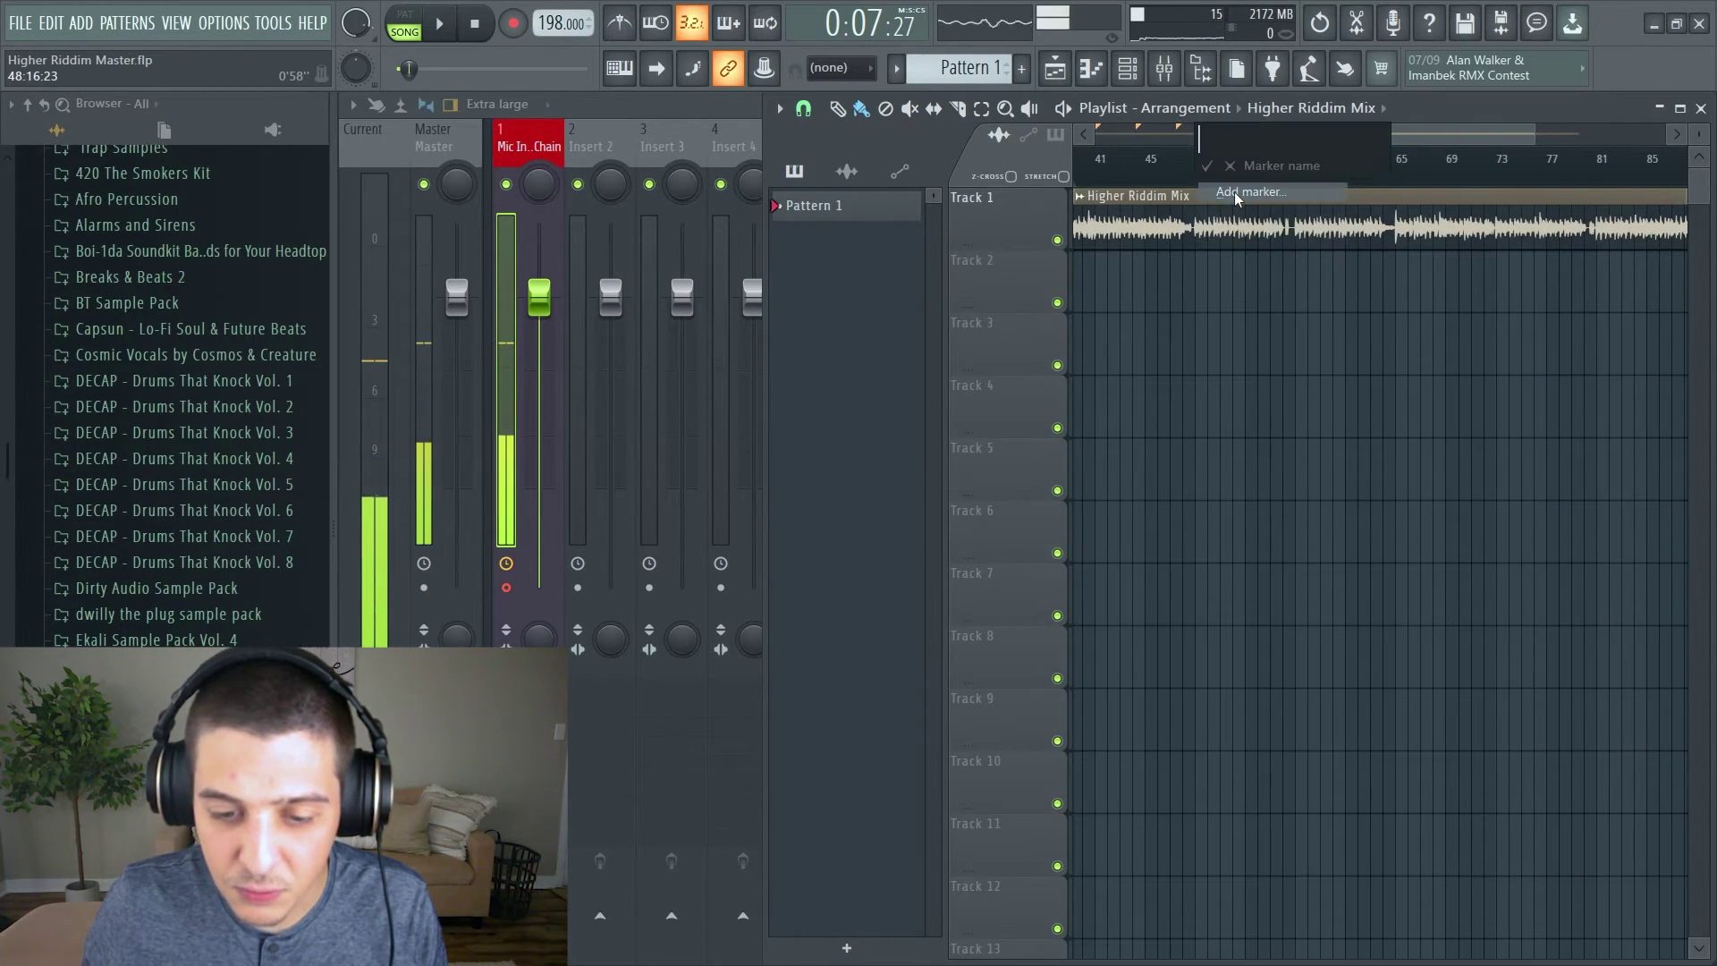
{"action": "type", "text": "Mod Sext"}
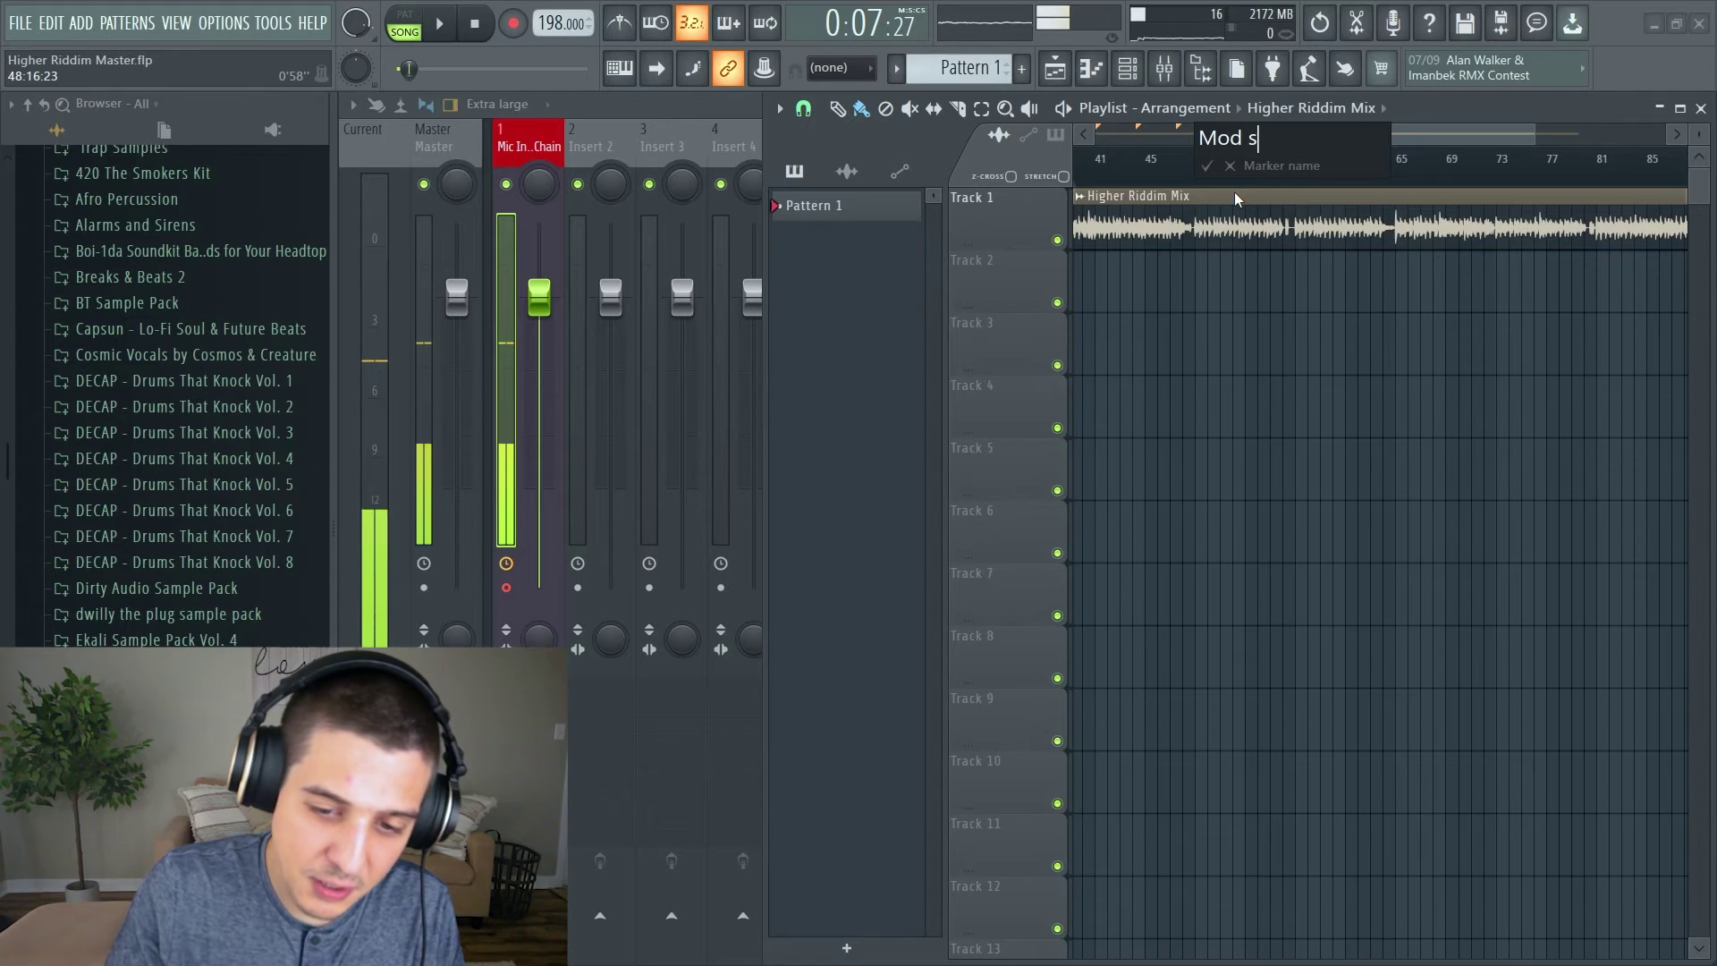
{"action": "key", "text": "BackSpace"}
{"action": "key", "text": "BackSpace"}
{"action": "type", "text": "ction"}
{"action": "key", "text": "Return"}
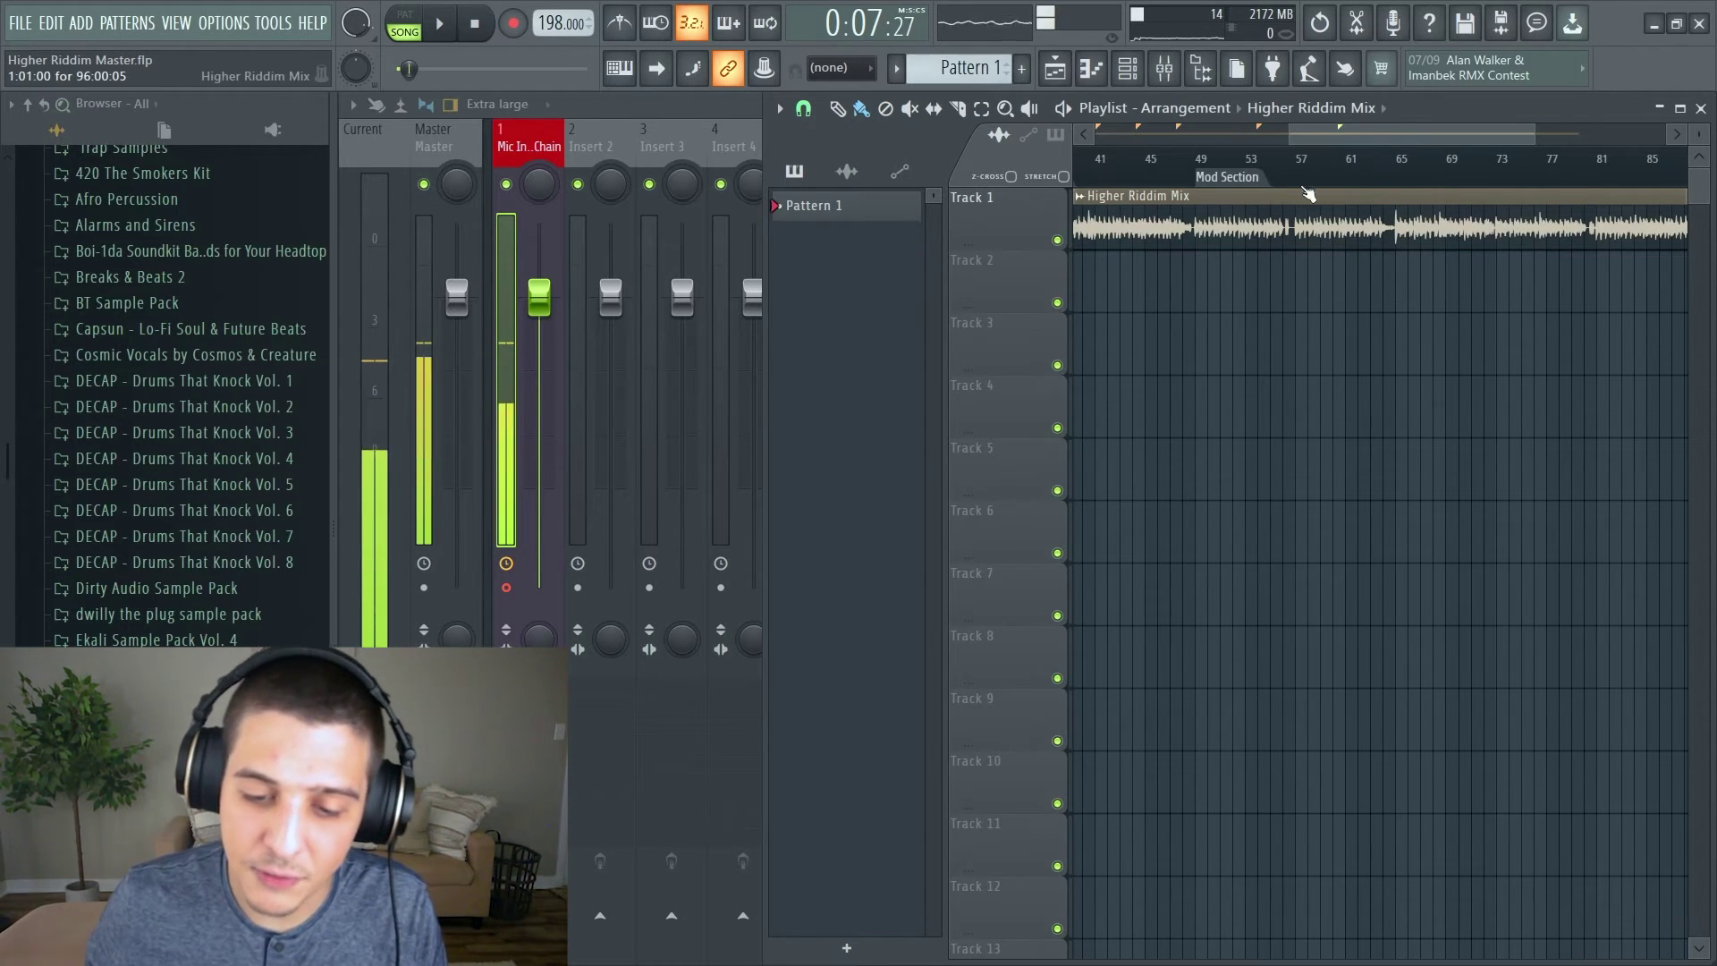
Place the playhead at the section start near bar 65 and add a marker named Main Verse there.
{"action": "mouse_move", "coordinate": [1341, 131]}
{"action": "left_mouse_down"}
{"action": "mouse_move", "coordinate": [1324, 131]}
{"action": "mouse_move", "coordinate": [1390, 130]}
{"action": "left_mouse_up"}
{"action": "left_click", "coordinate": [1303, 186]}
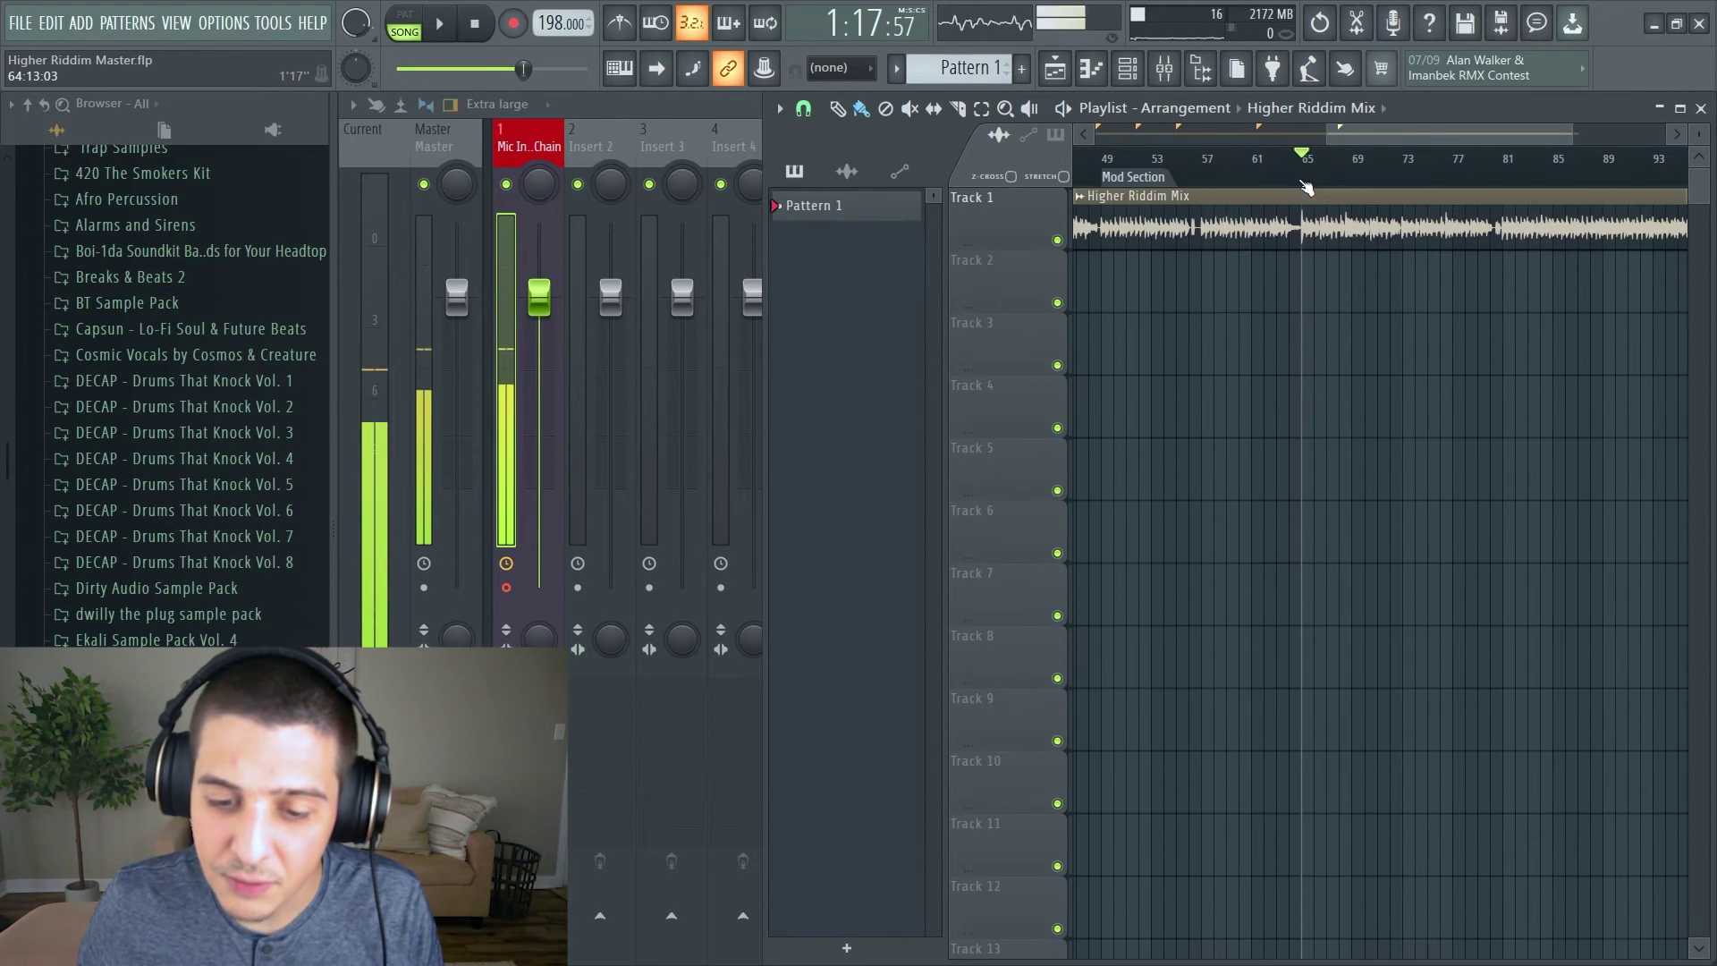
{"action": "right_click", "coordinate": [1301, 182]}
{"action": "left_click", "coordinate": [1339, 191]}
{"action": "type", "text": "Main Verse"}
{"action": "key", "text": "Return"}
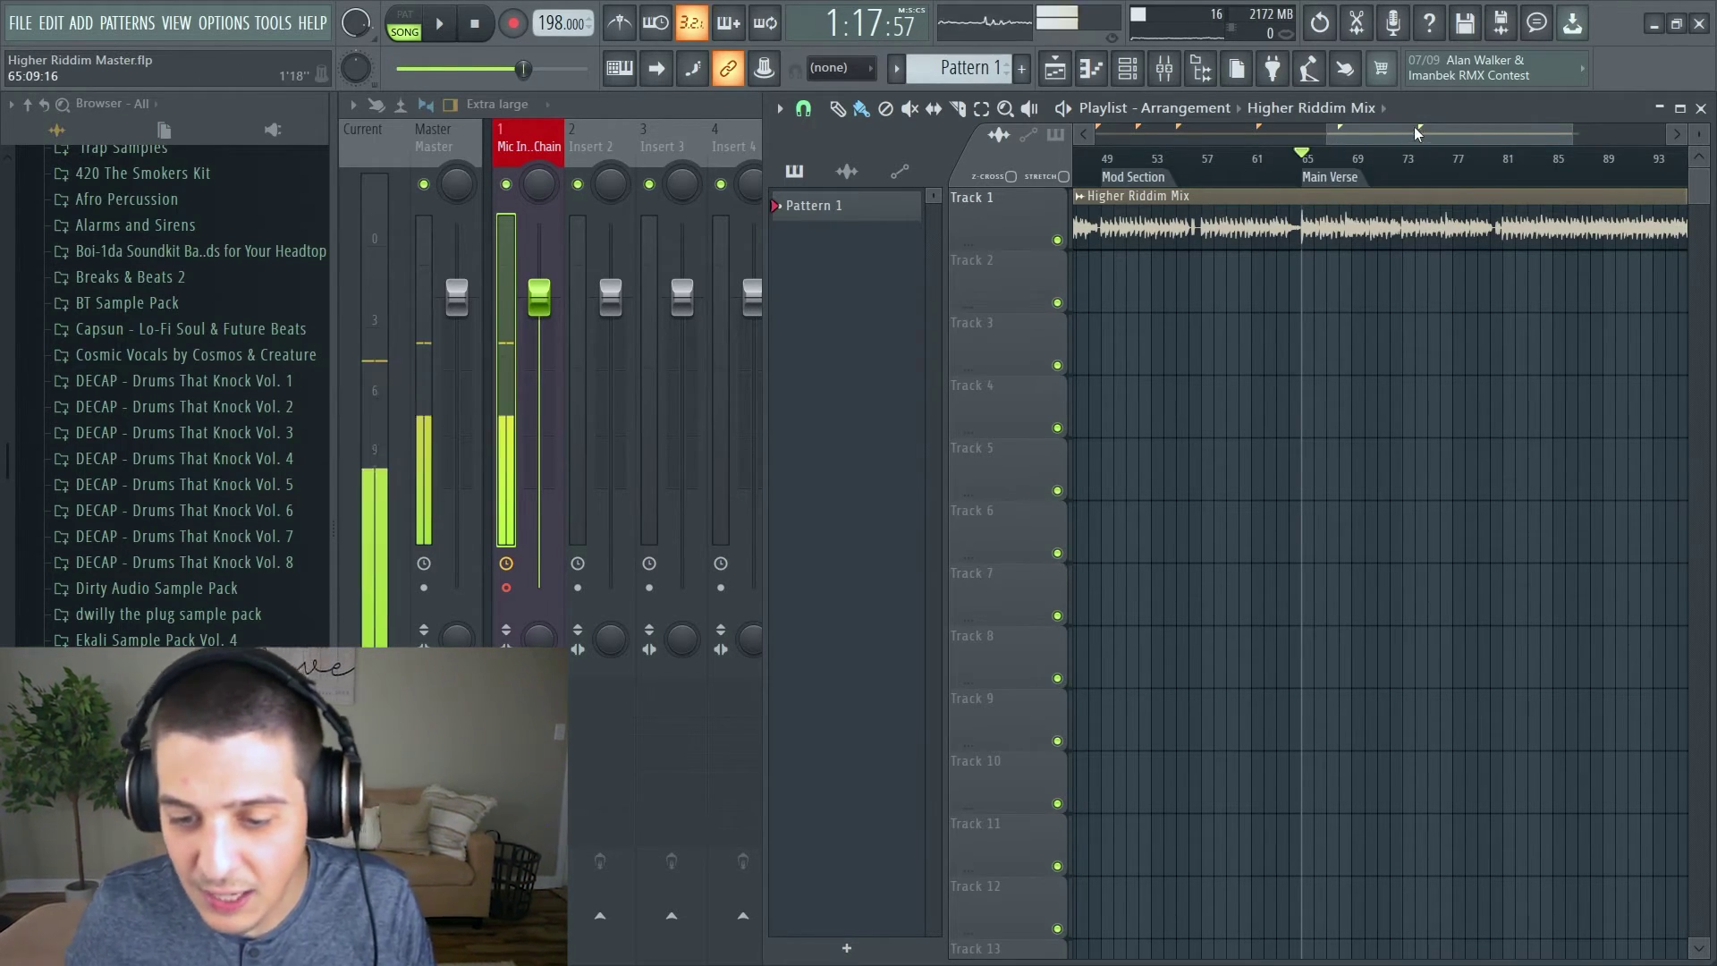
Add a second Foundational marker at bar 81, where the mix's final section begins.
{"action": "left_click_drag", "start_coordinate": [1406, 136], "coordinate": [1451, 141]}
{"action": "right_click", "coordinate": [1406, 177]}
{"action": "left_click", "coordinate": [1439, 195]}
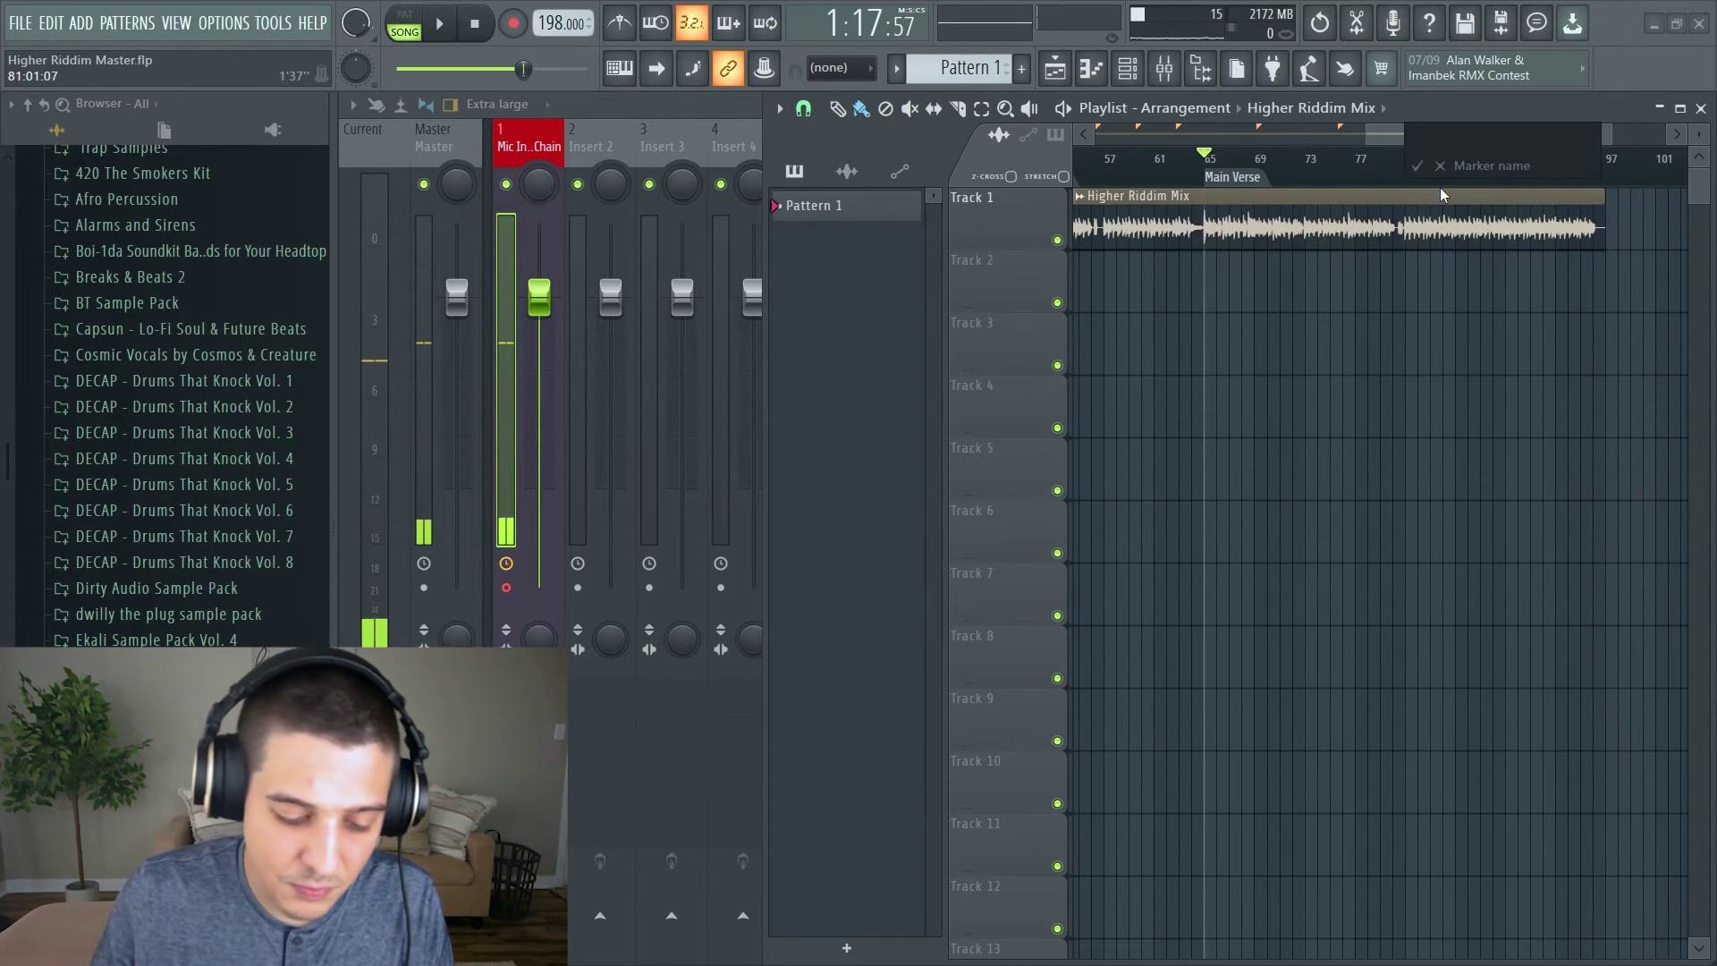
{"action": "type", "text": "Fou"}
{"action": "type", "text": "n"}
{"action": "key", "text": "Return"}
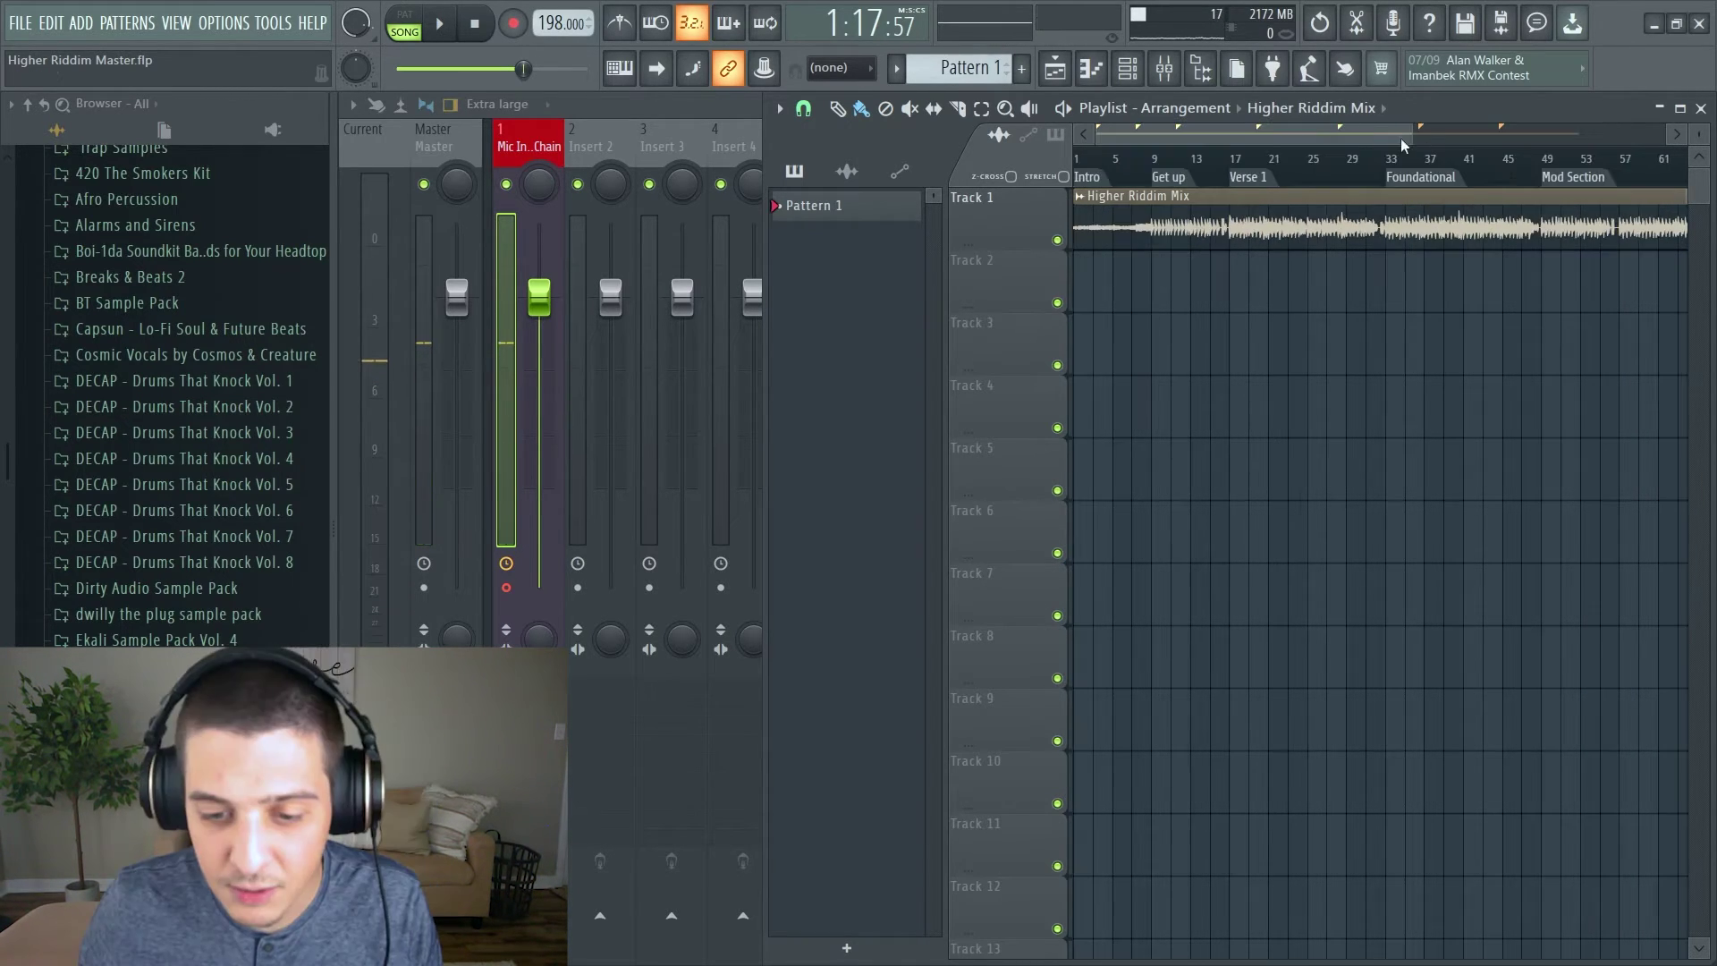
Play the Higher Riddim Mix from the start and follow its marked sections into the Main Verse.
{"action": "scroll", "coordinate": [1418, 129], "scroll_direction": "down", "scroll_amount": 3}
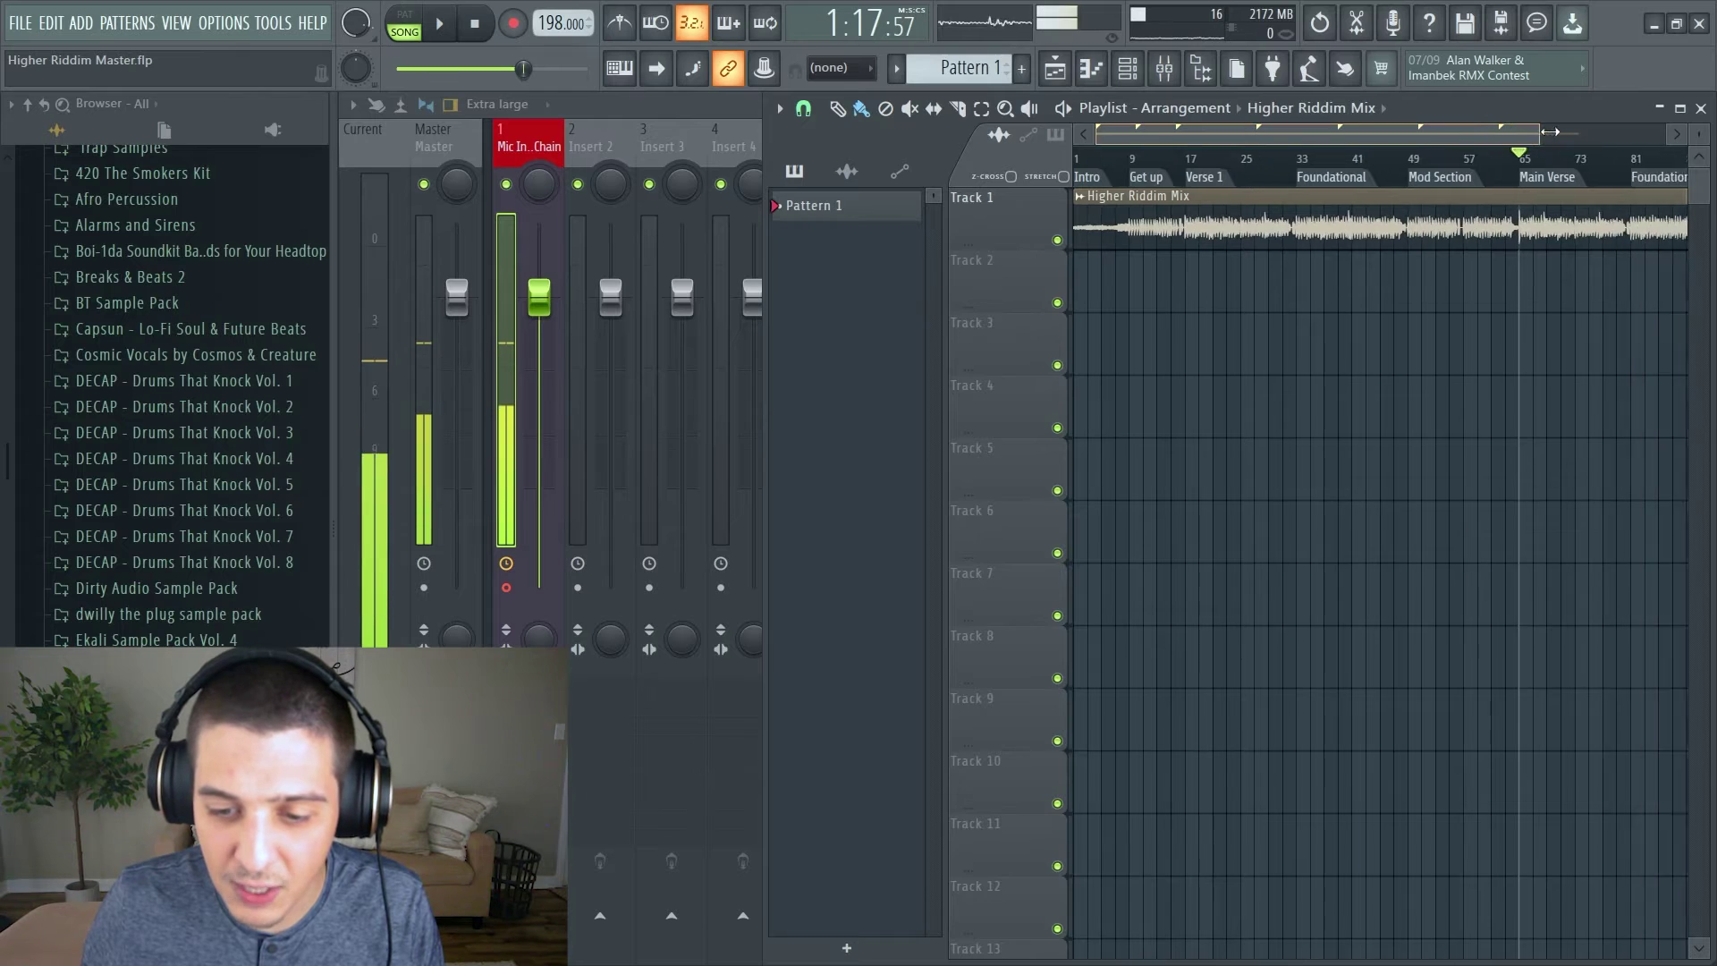
{"action": "scroll", "coordinate": [1491, 136], "scroll_direction": "down", "scroll_amount": 1}
{"action": "left_click", "coordinate": [1100, 168]}
{"action": "key", "text": "space"}
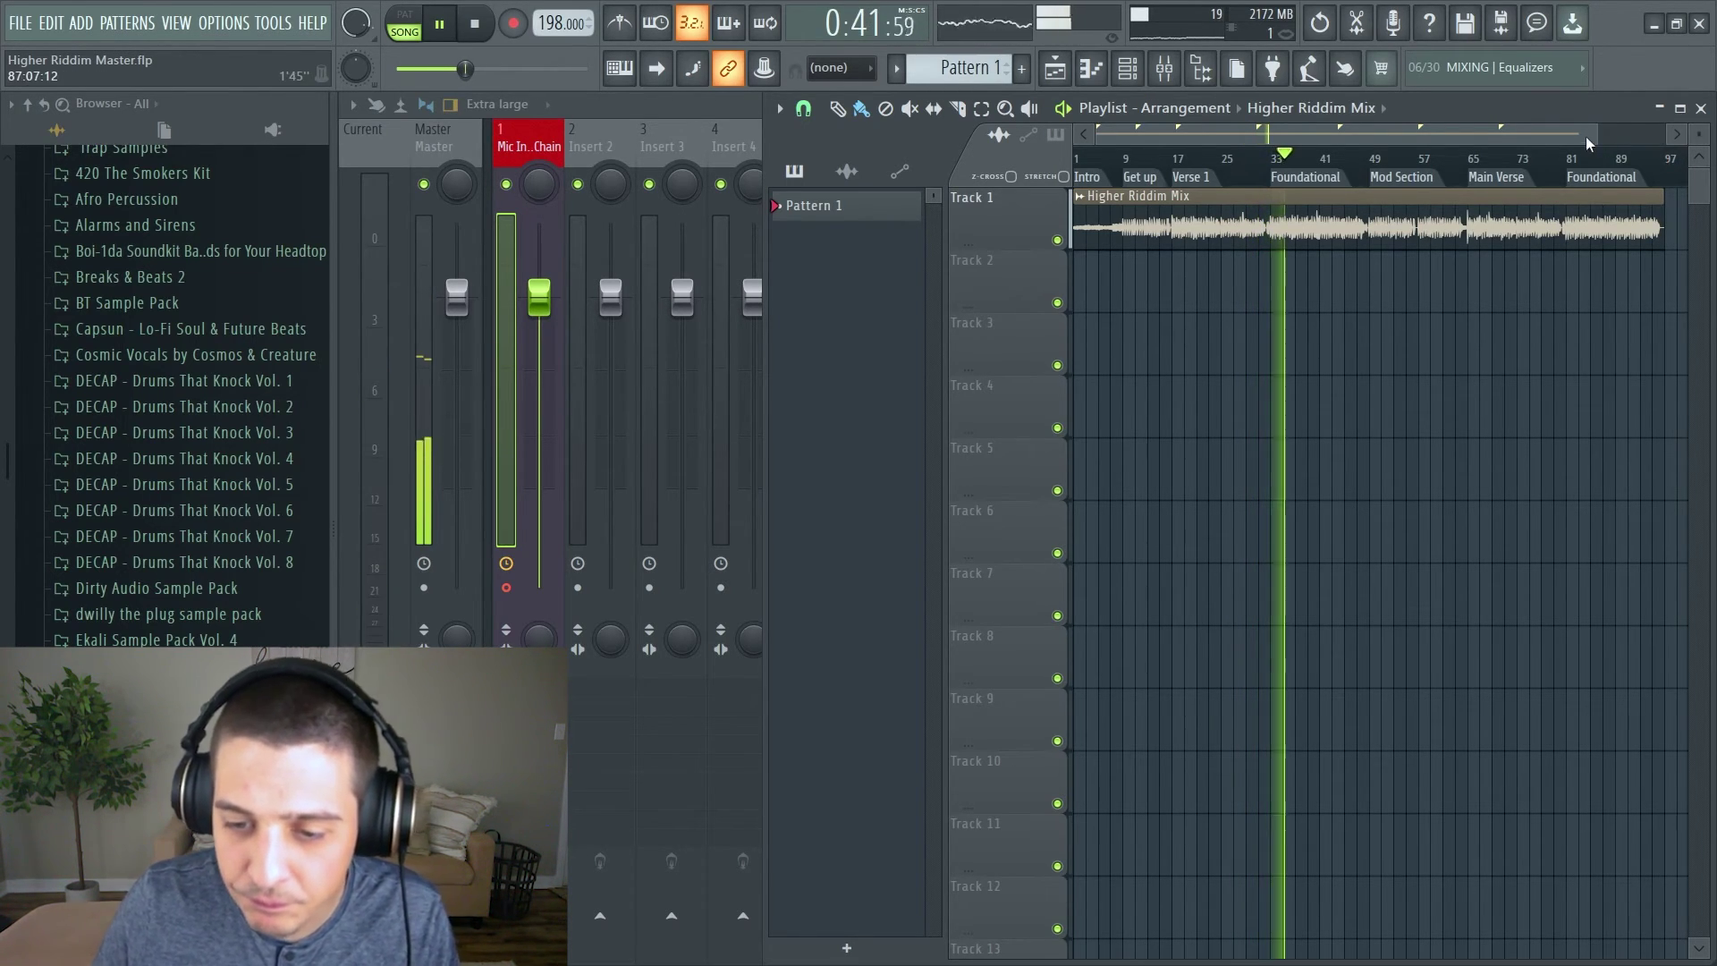
{"action": "mouse_move", "coordinate": [1588, 143]}
{"action": "left_mouse_down"}
{"action": "mouse_move", "coordinate": [1458, 132]}
{"action": "mouse_move", "coordinate": [1558, 132]}
{"action": "left_mouse_up"}
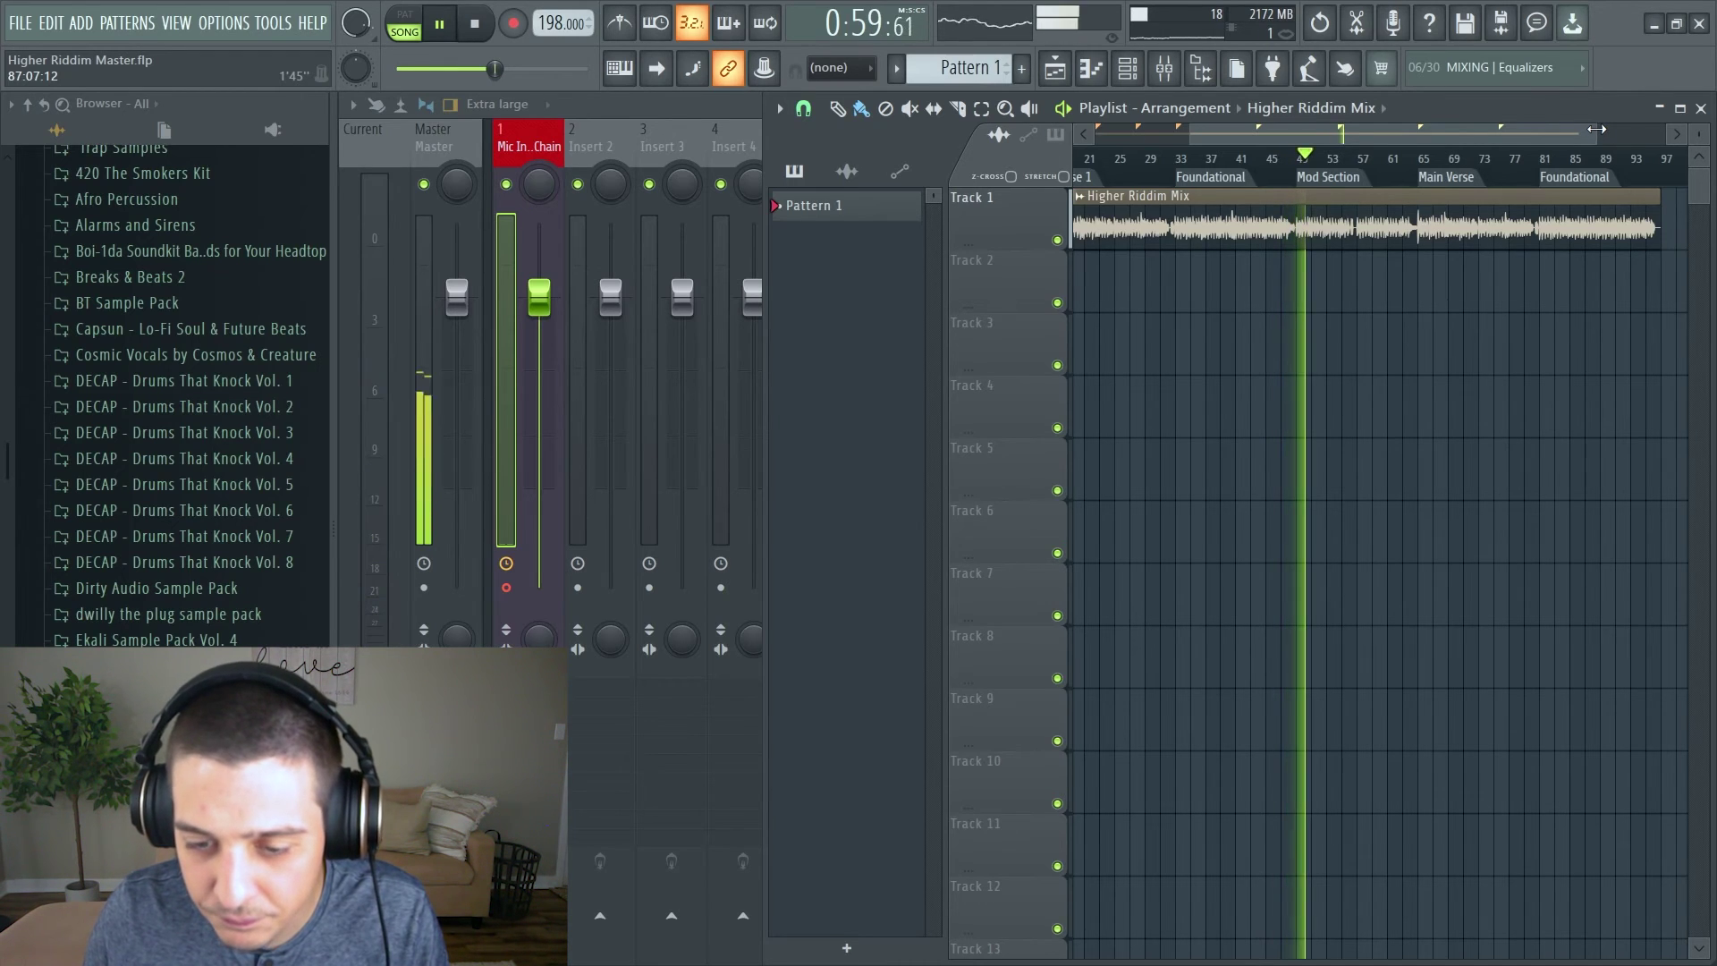
{"action": "left_click_drag", "start_coordinate": [1597, 129], "coordinate": [1468, 129]}
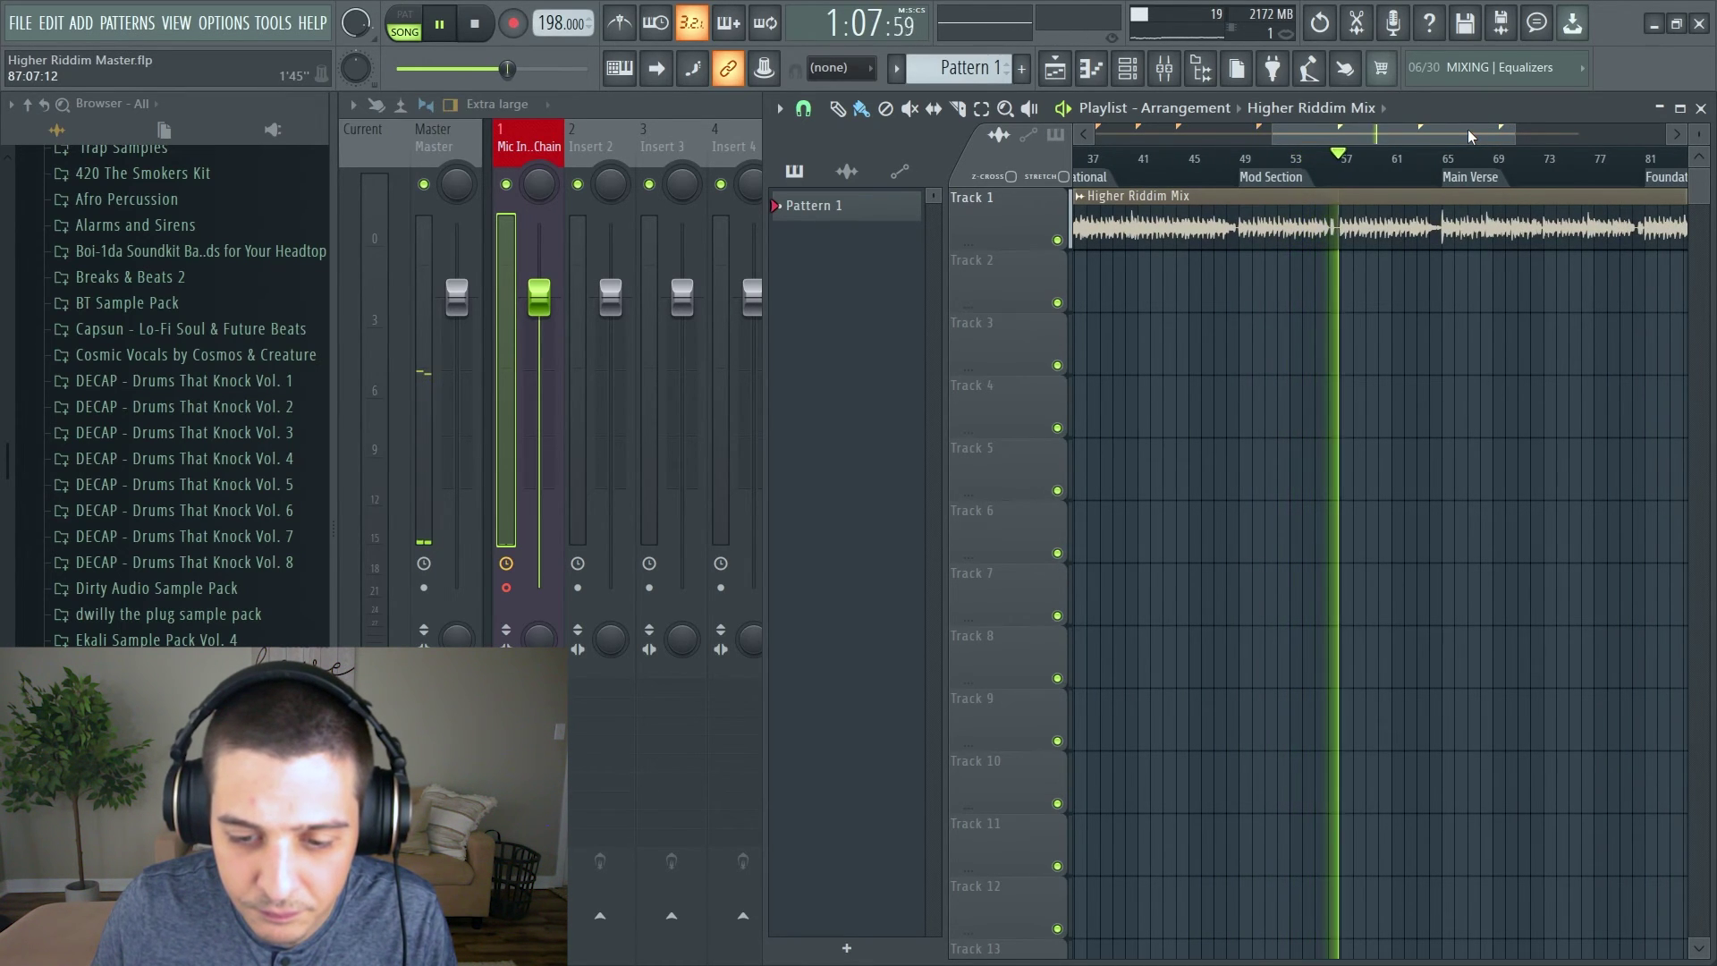
{"action": "left_click_drag", "start_coordinate": [1510, 131], "coordinate": [1578, 132]}
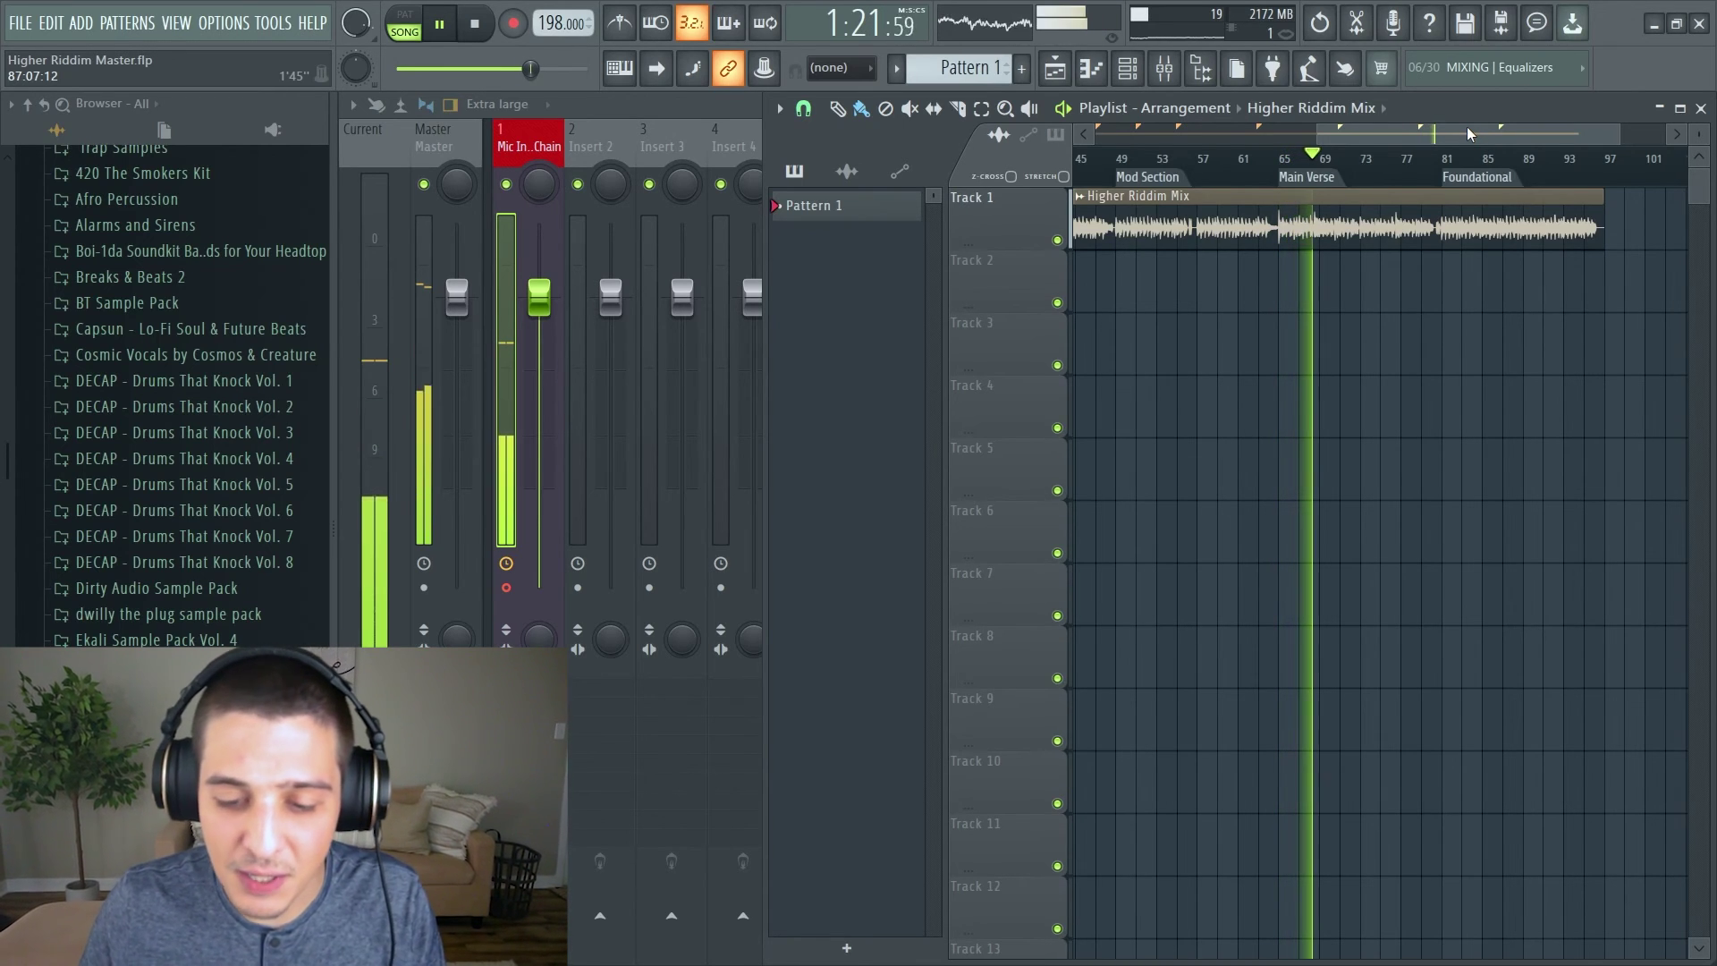
{"action": "key", "text": "space"}
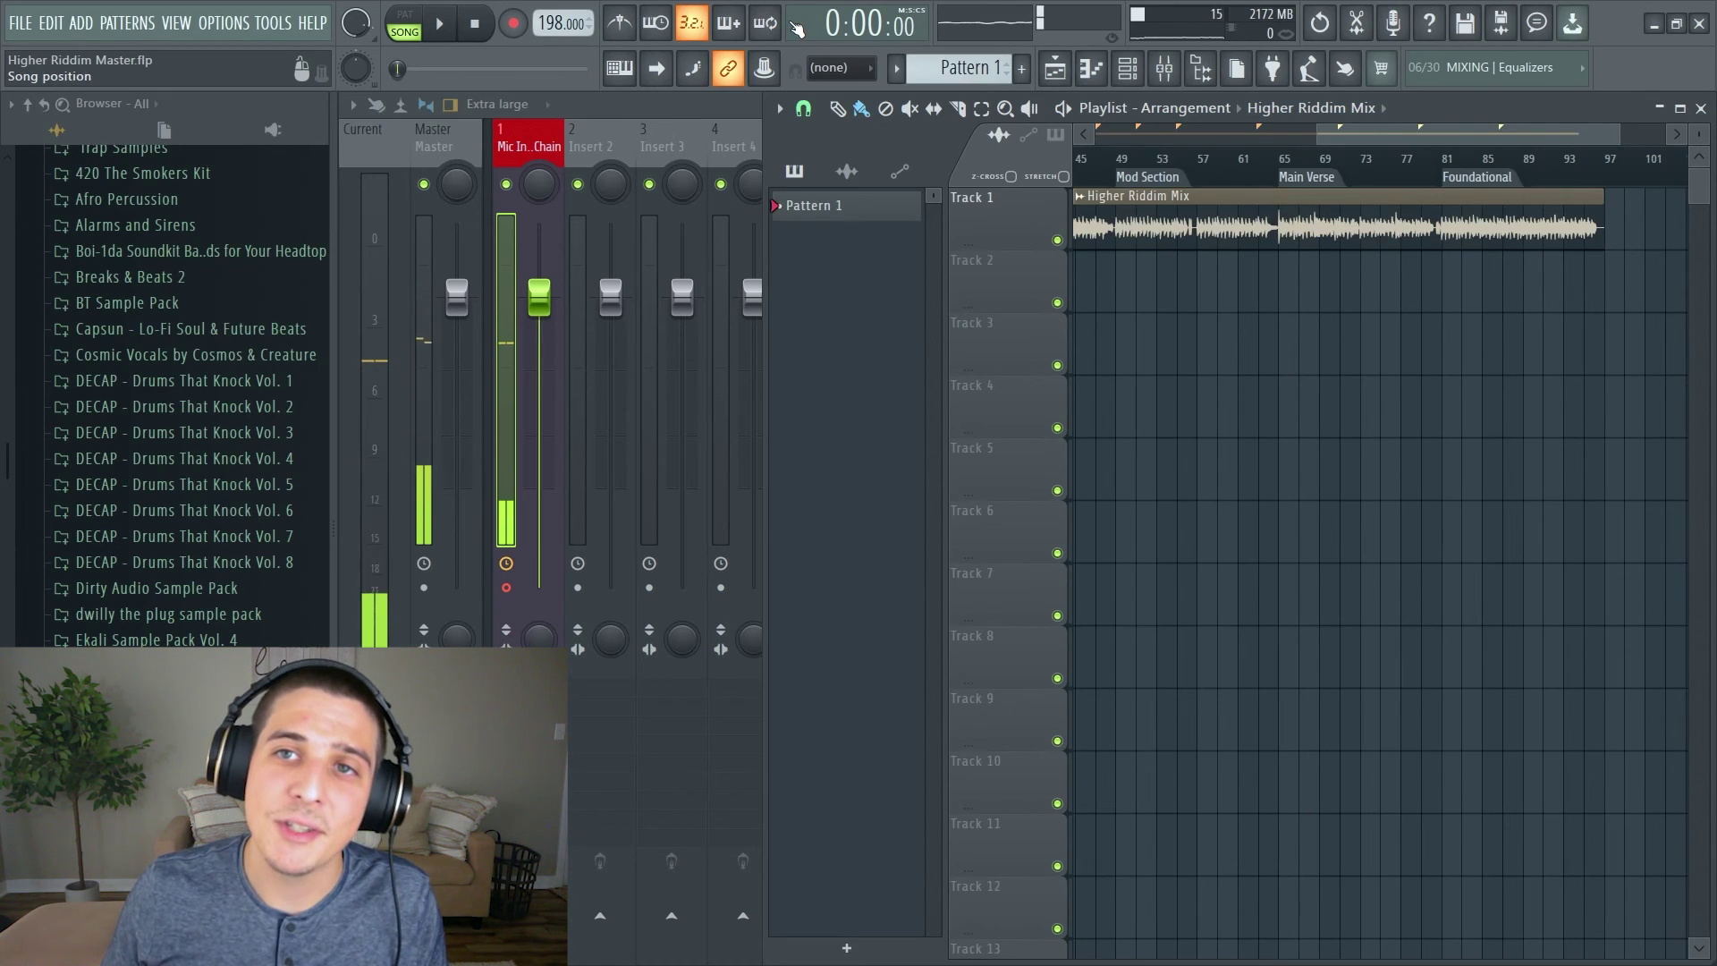